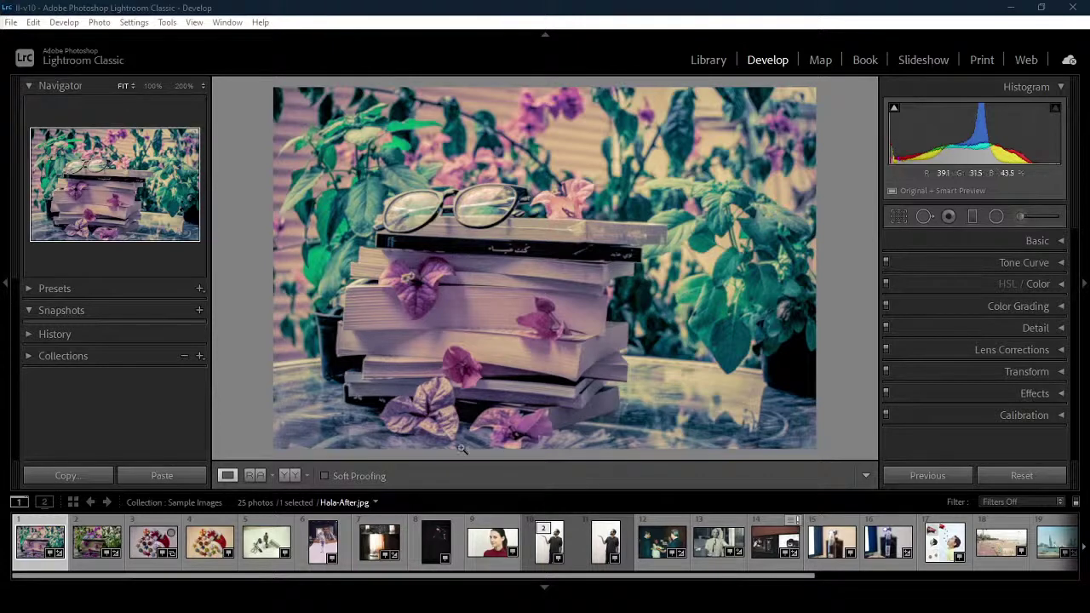
Turn soft proofing on and off again for the photo of the stacked books.
left_click(324, 475)
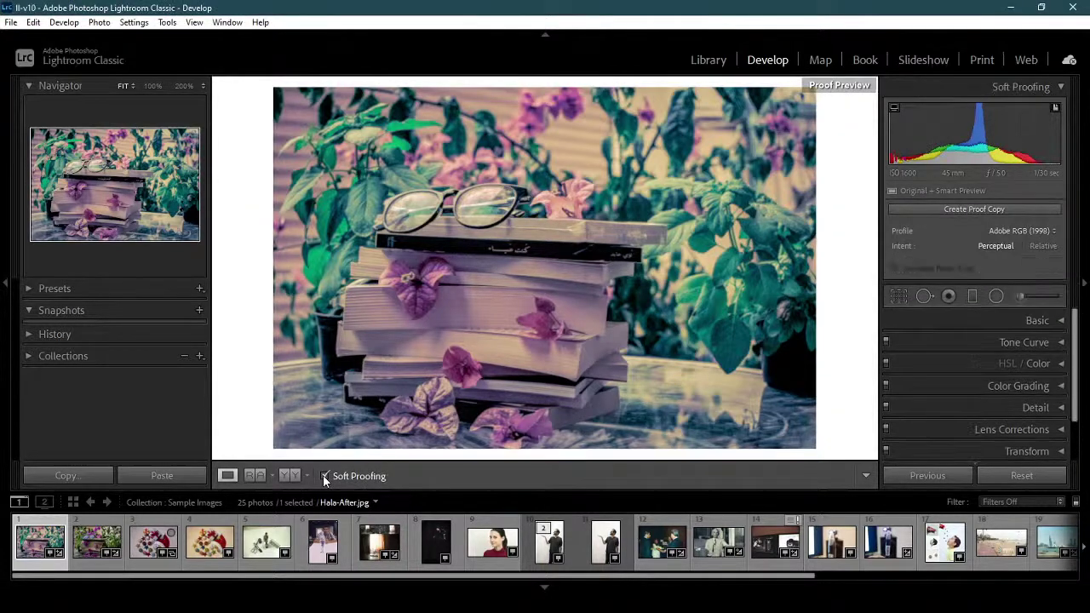
left_click(323, 475)
left_click(324, 475)
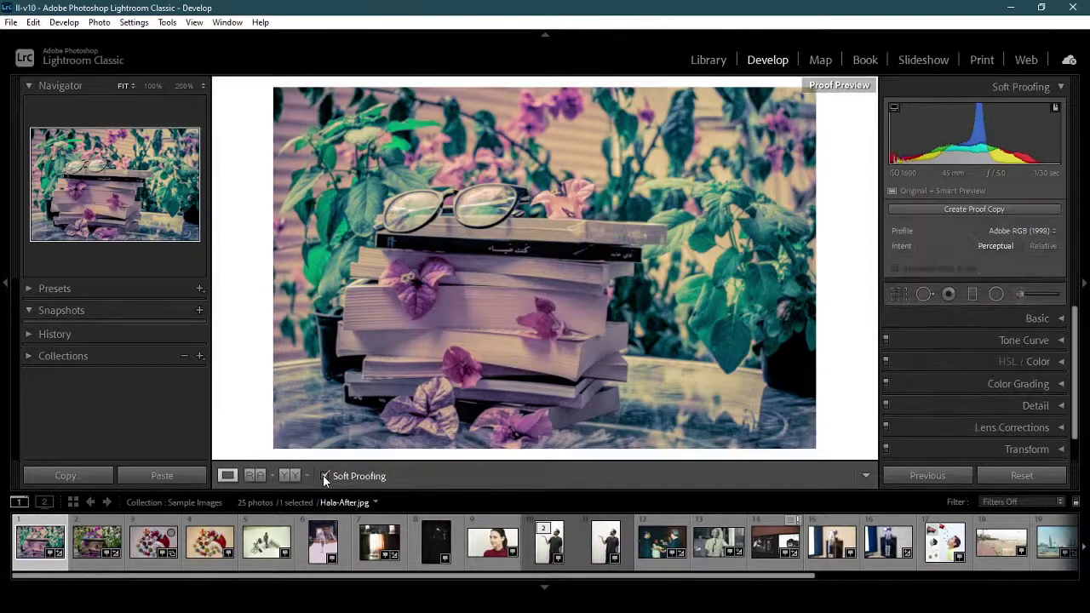
left_click(324, 476)
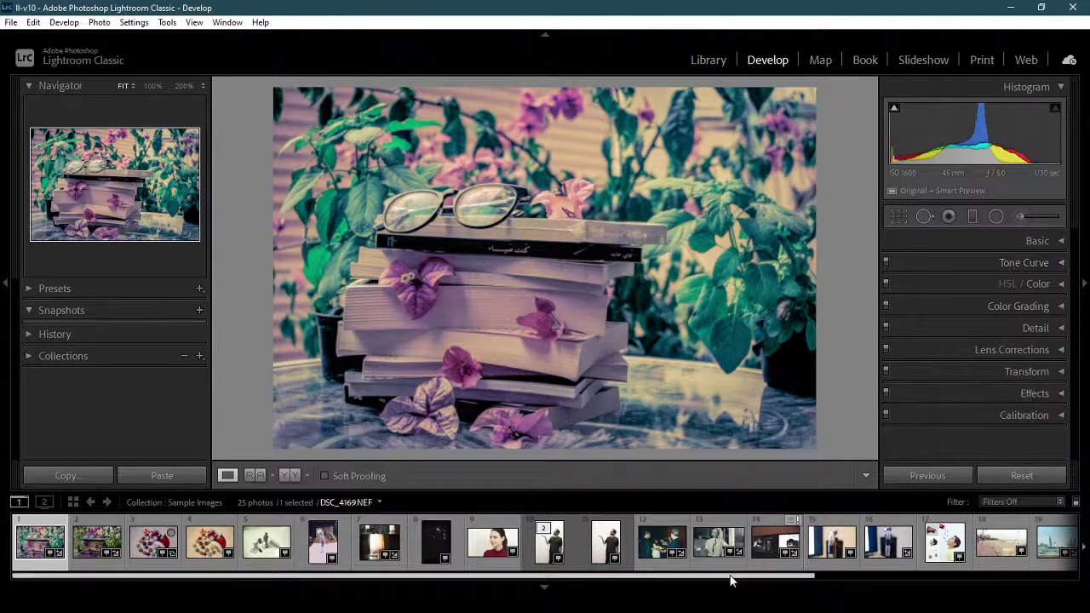
Open the portrait man.jpg from the filmstrip and expand its Tone Curve settings.
left_click_drag(778, 576, 1053, 588)
left_click(1046, 542)
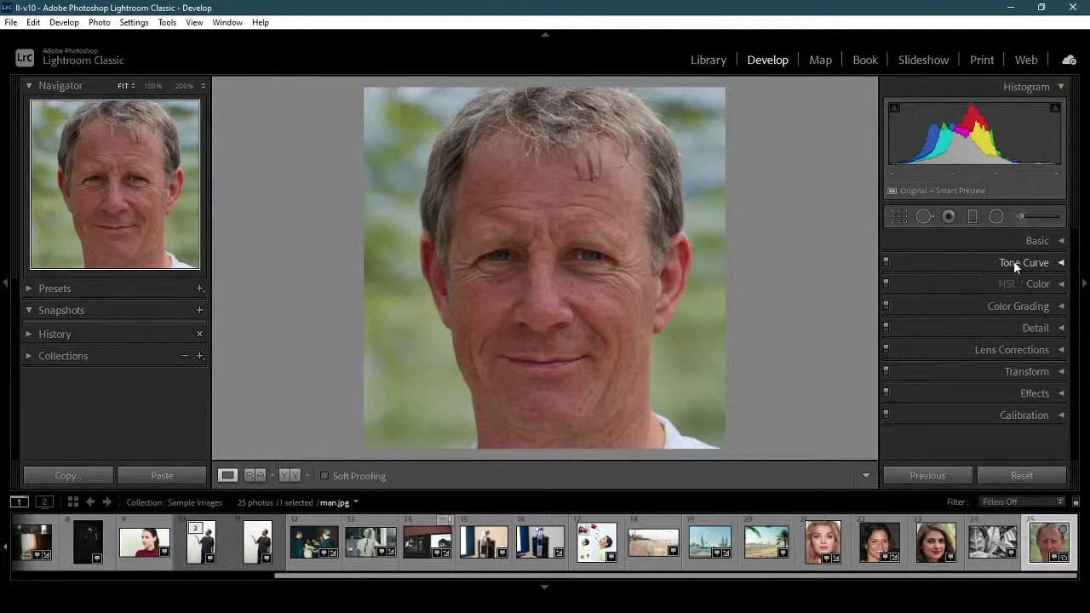
left_click(1061, 264)
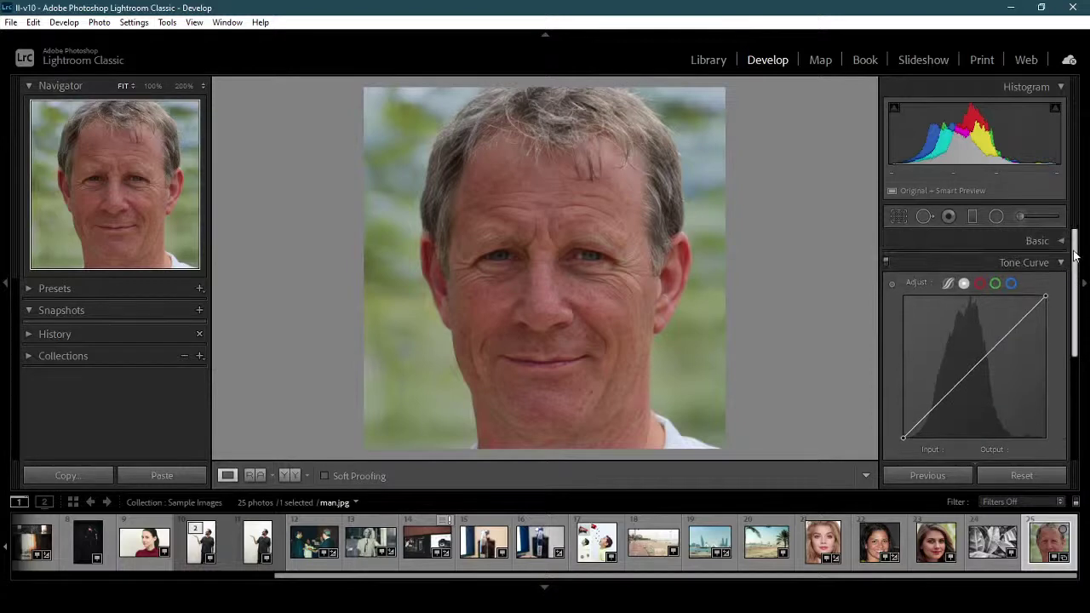
scroll(1072, 290, "down", 3)
scroll(1072, 289, "up", 3)
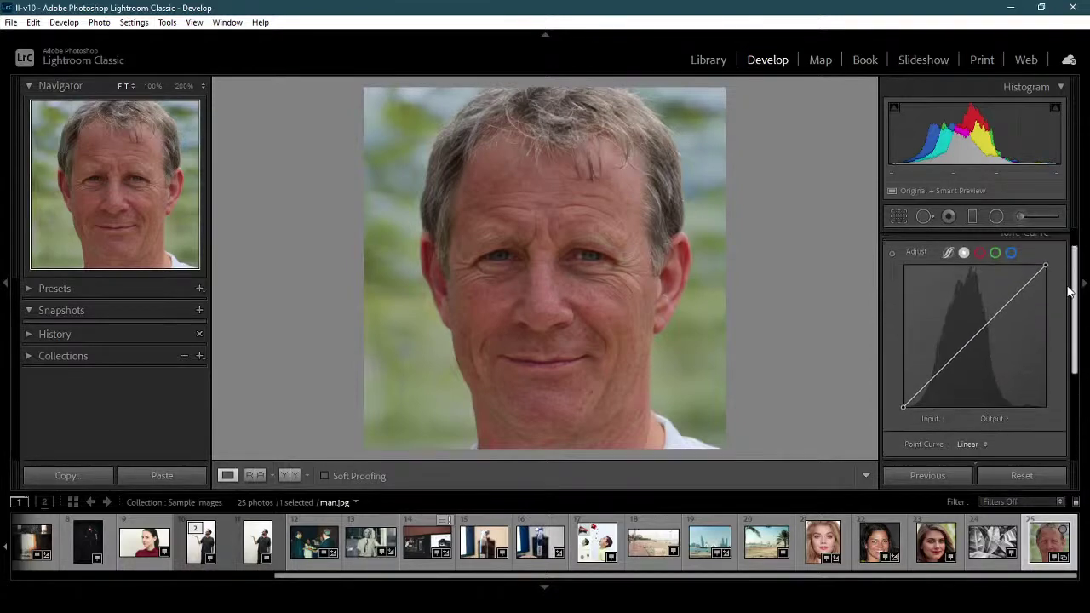
Activate the on-image tone curve adjustment, view the parametric curve and return to the point curve.
left_click(892, 253)
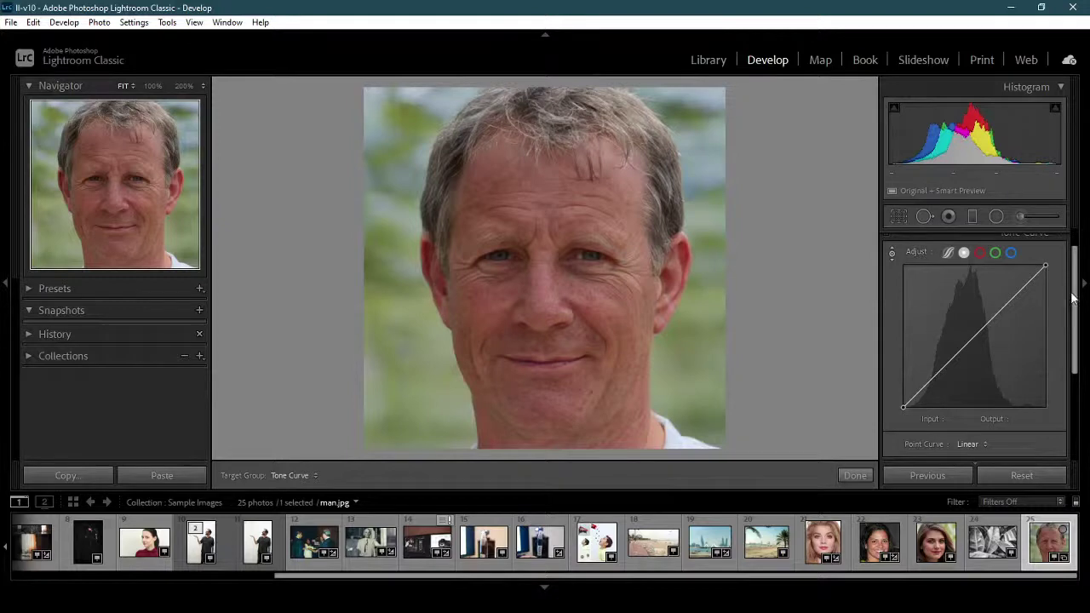
scroll(1073, 297, "up", 1)
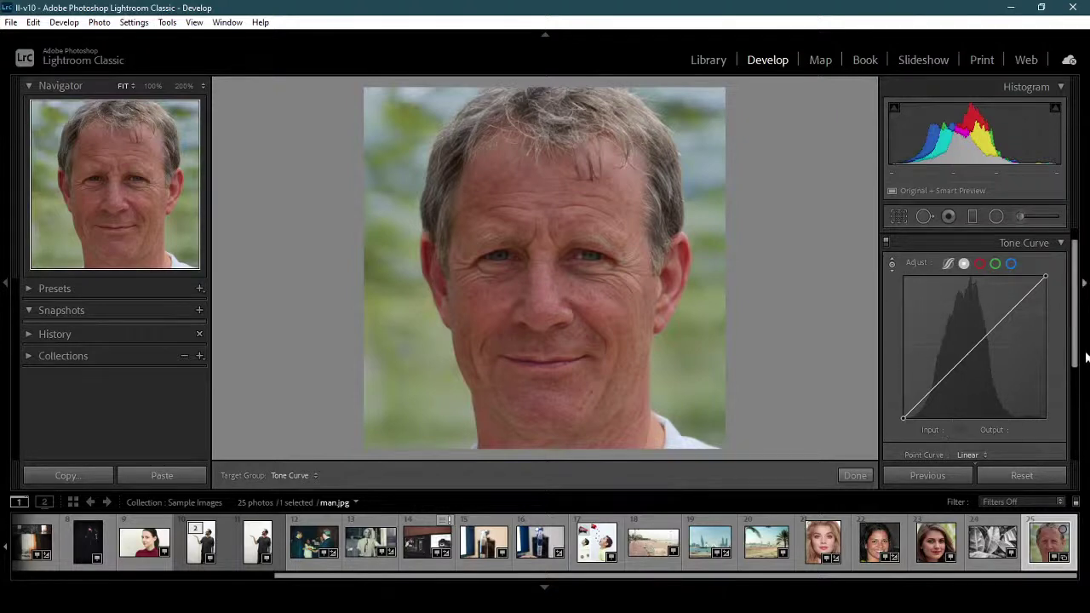
scroll(1080, 341, "down", 1)
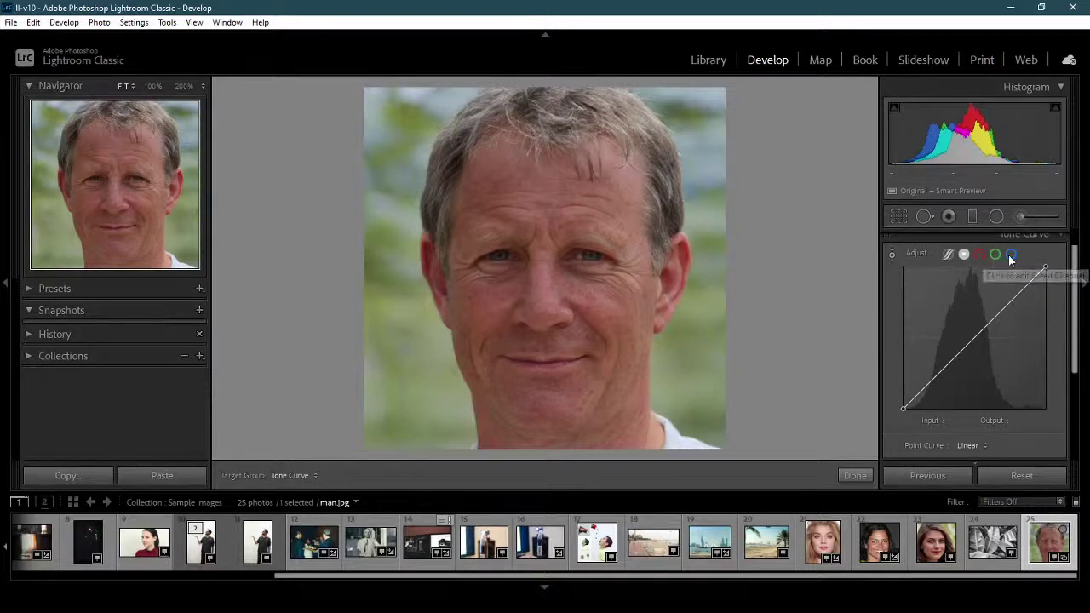
left_click(947, 254)
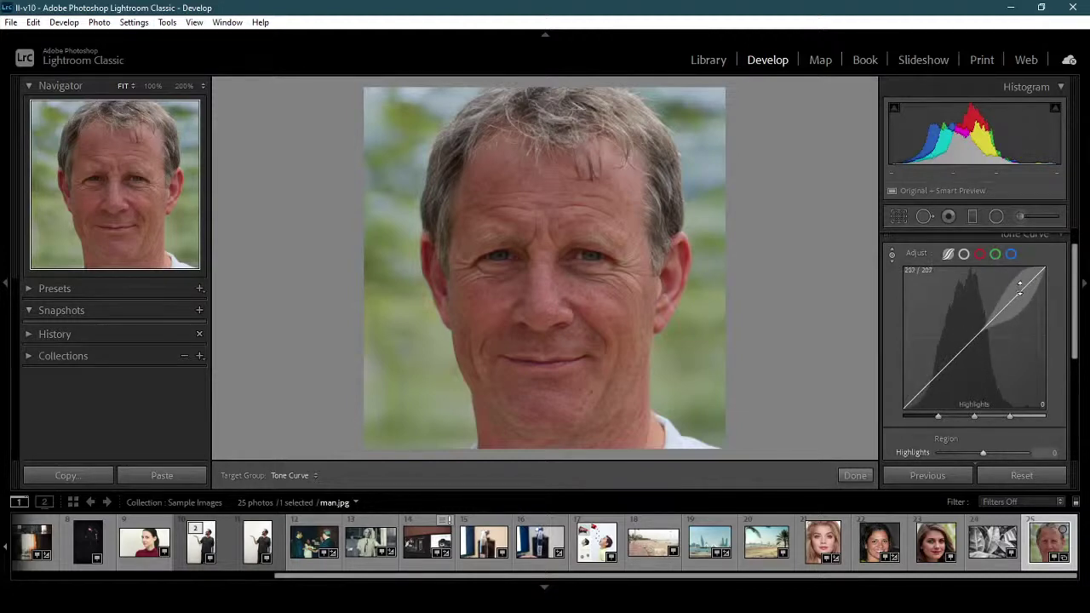
left_click(964, 253)
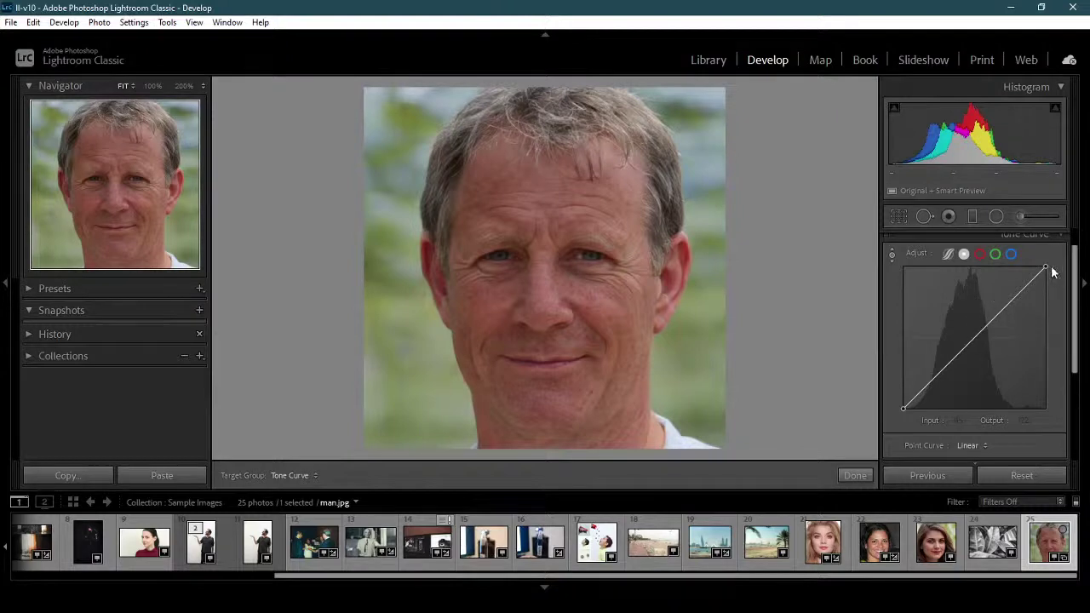
Shape the point curve with points at input/output 59/38, 81/83 and 166/182, keeping the white endpoint at 255/255.
left_click(932, 380)
mouse_move(932, 380)
left_mouse_down()
mouse_move(929, 368)
mouse_move(939, 394)
mouse_move(937, 381)
left_mouse_up()
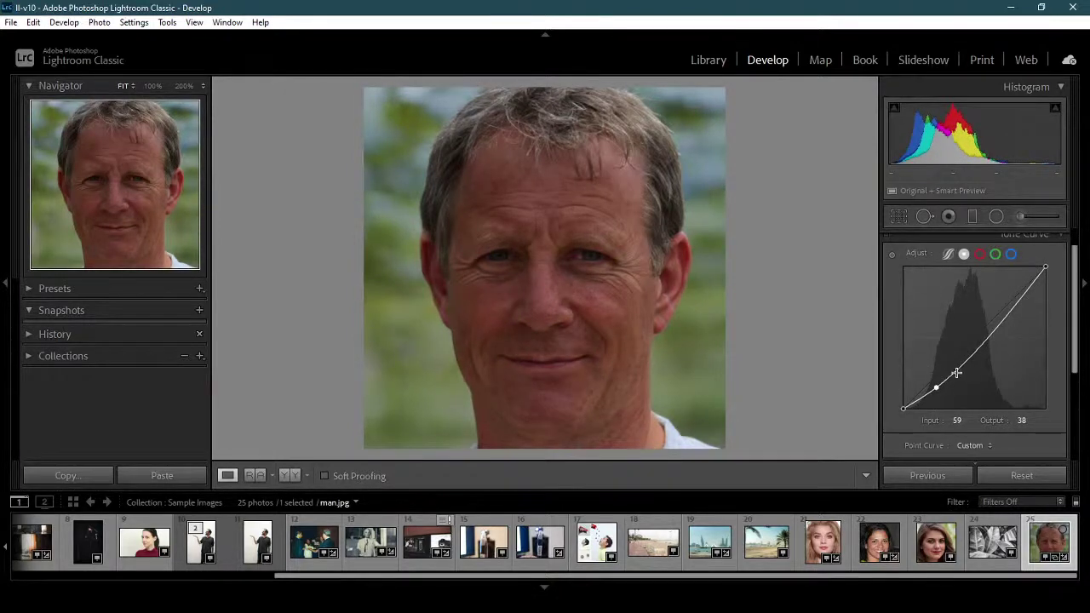
left_click_drag(957, 373, 948, 362)
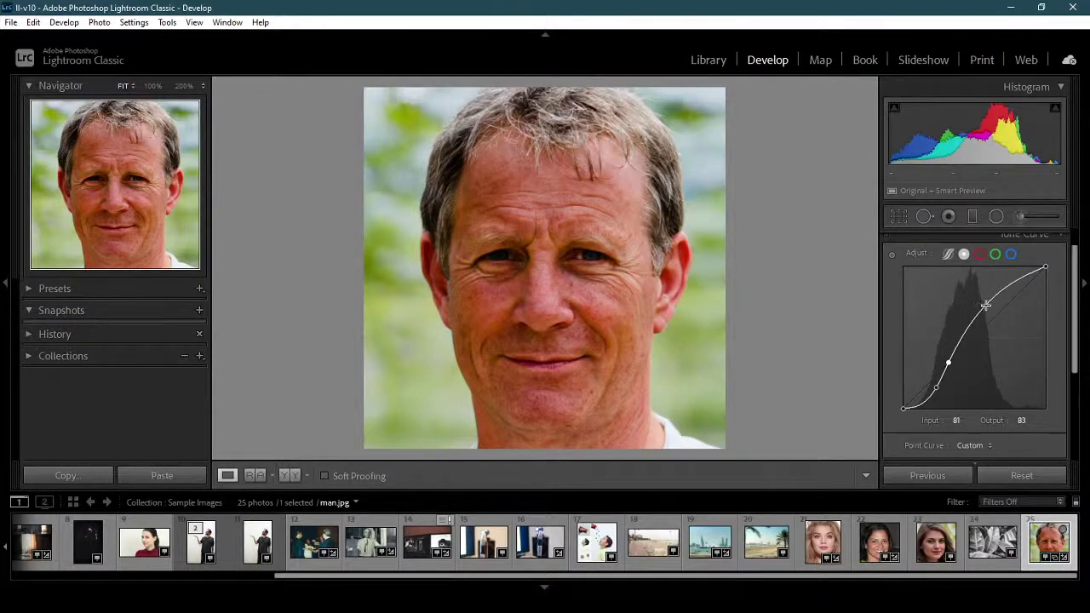
mouse_move(986, 305)
left_mouse_down()
mouse_move(1014, 354)
mouse_move(996, 308)
left_mouse_up()
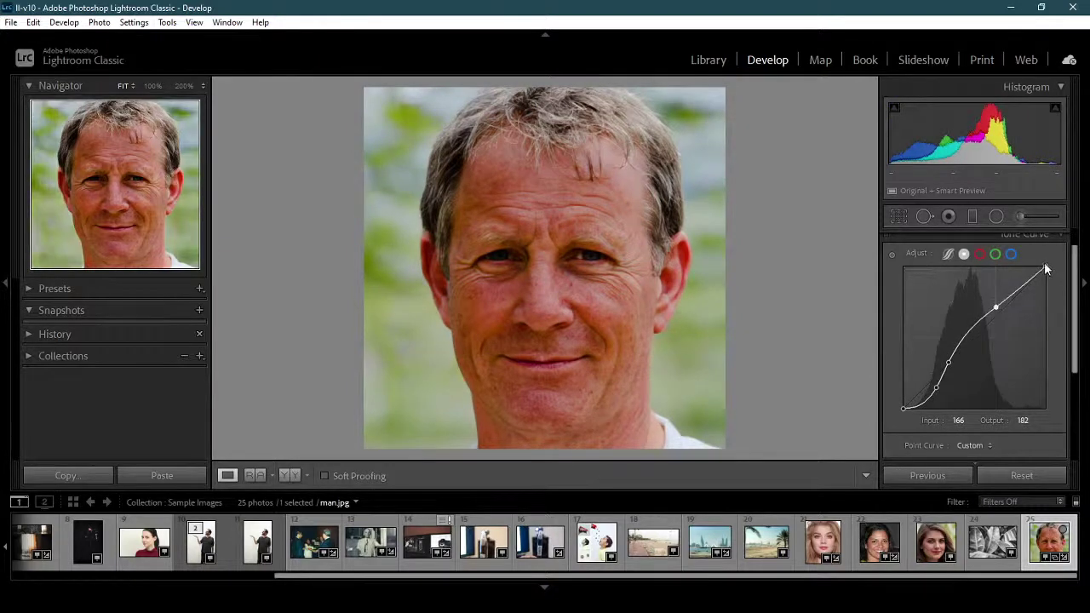
mouse_move(1047, 269)
left_mouse_down()
mouse_move(1051, 312)
mouse_move(1048, 266)
mouse_move(964, 254)
mouse_move(1029, 297)
mouse_move(1022, 287)
mouse_move(1046, 268)
left_mouse_up()
left_click(964, 254)
left_click(964, 254)
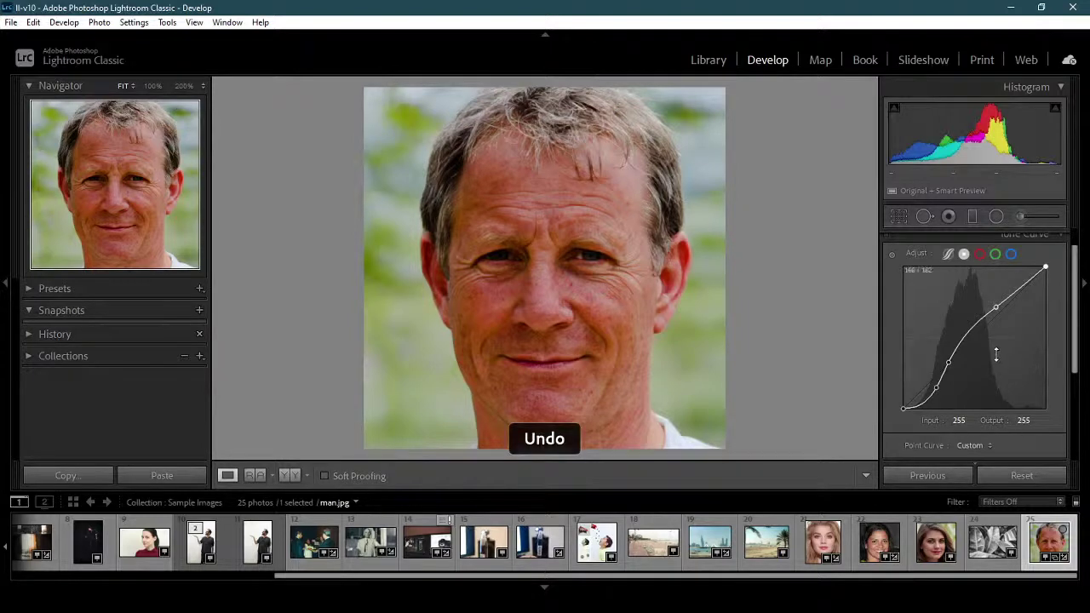
Move the lowest added curve point to input 62, output 51, and undo the photo's removal from the collection.
left_click_drag(937, 388, 940, 386)
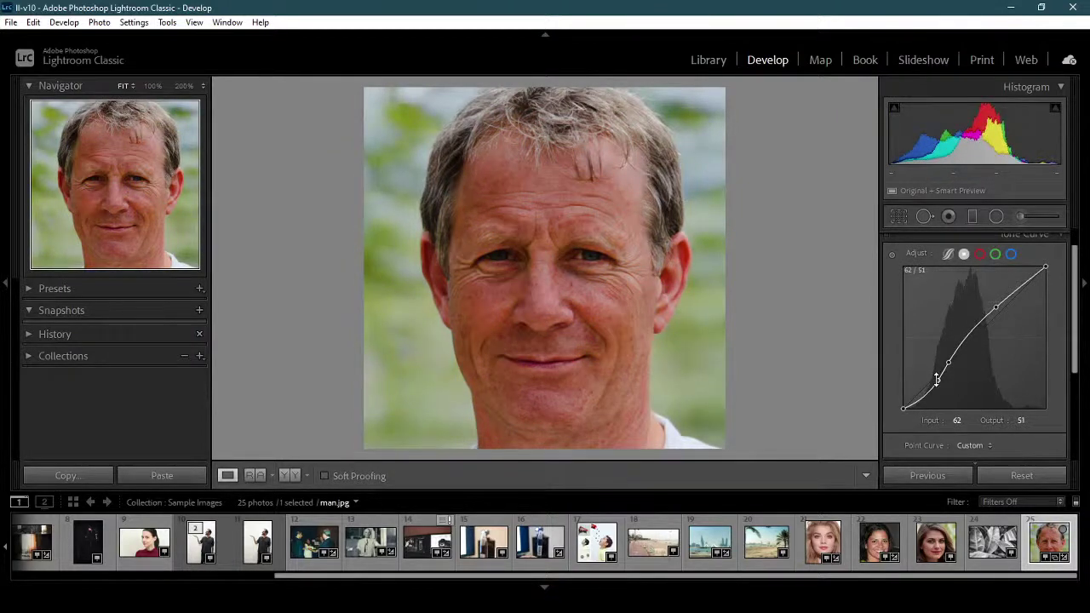
key("Delete")
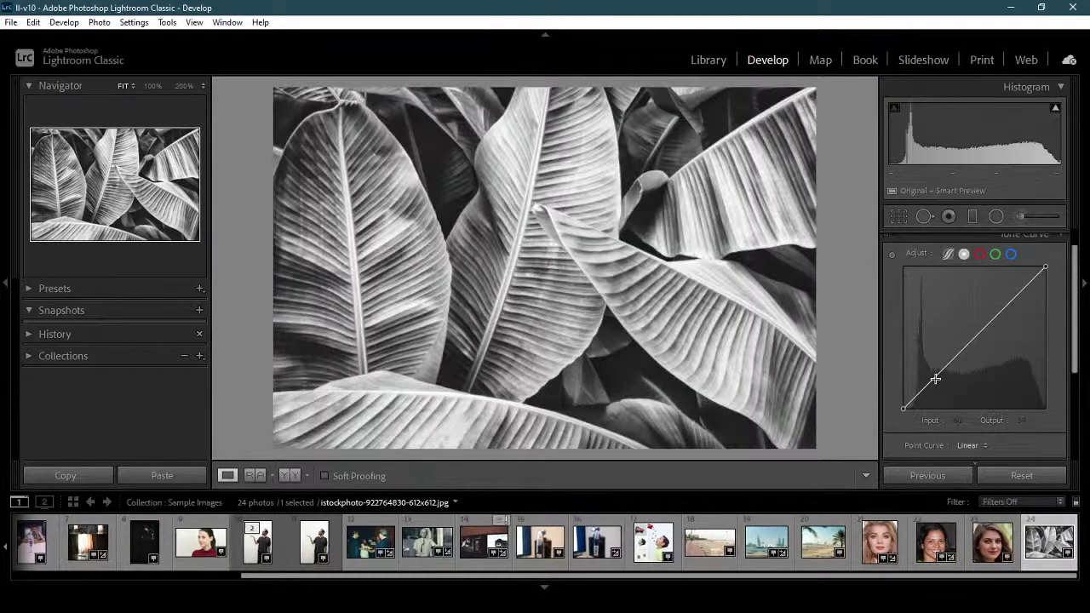
key("ctrl+z")
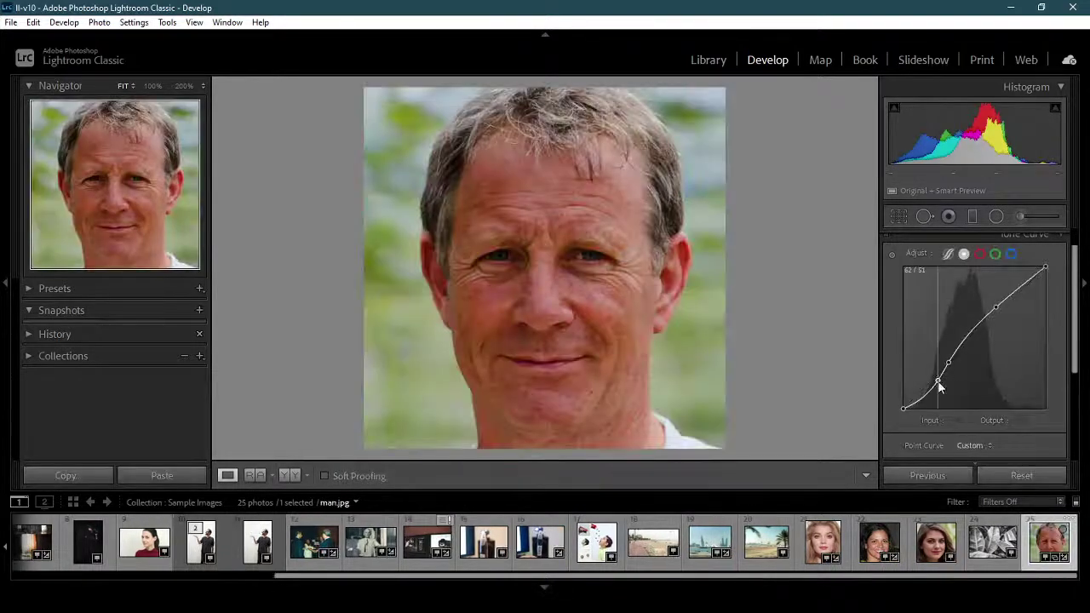
Remove the three added points from the point curve to make it linear again.
left_click_drag(941, 387, 940, 389)
double_click(938, 383)
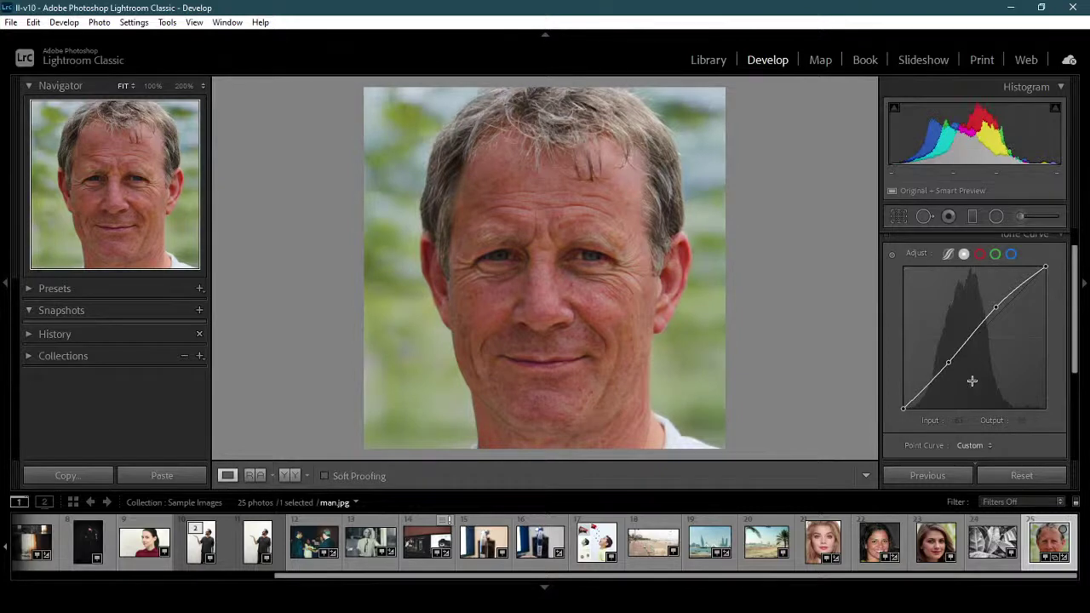
double_click(948, 364)
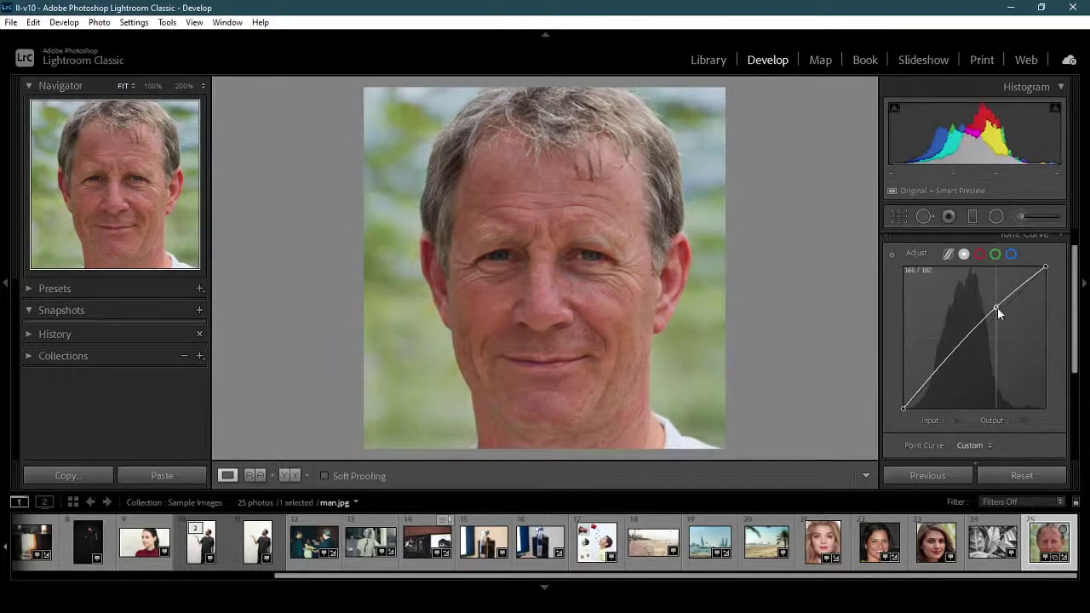
double_click(996, 307)
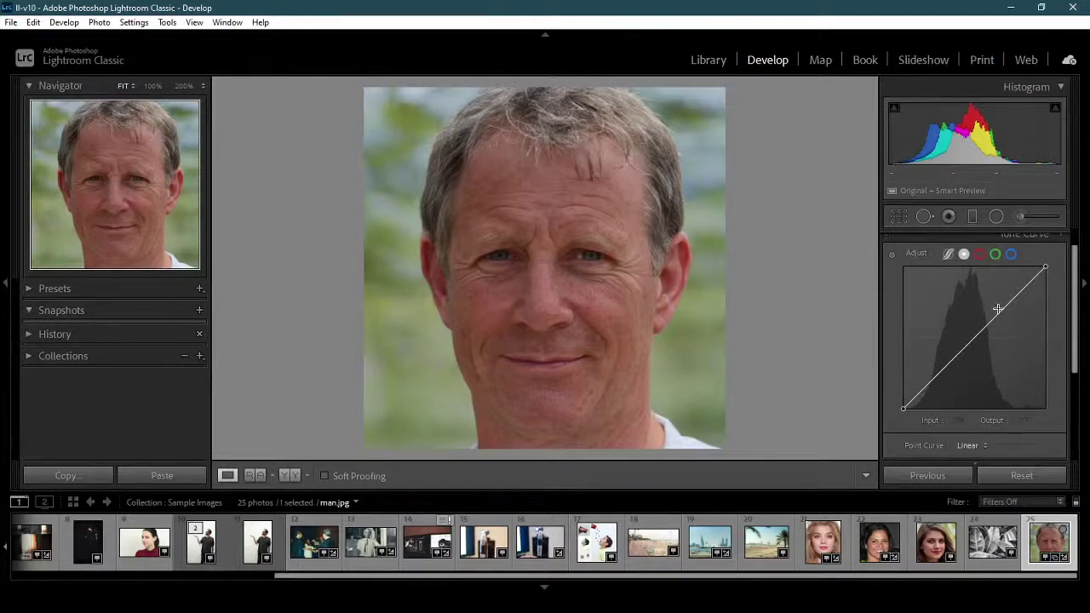
Switch to the parametric curve and lower the Shadows region to -48.
left_click(950, 256)
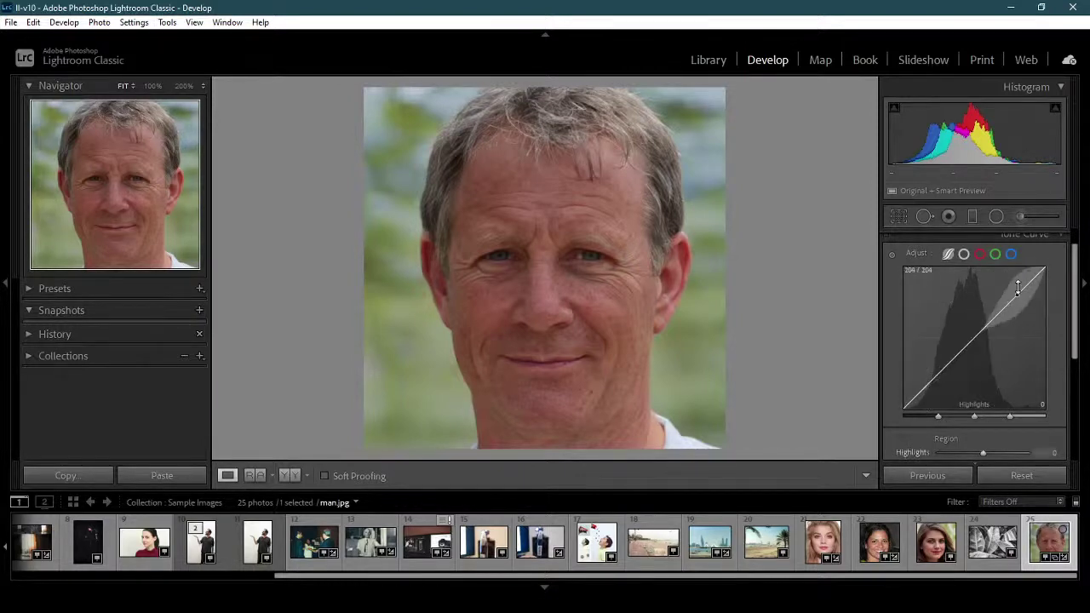
scroll(1075, 324, "down", 2)
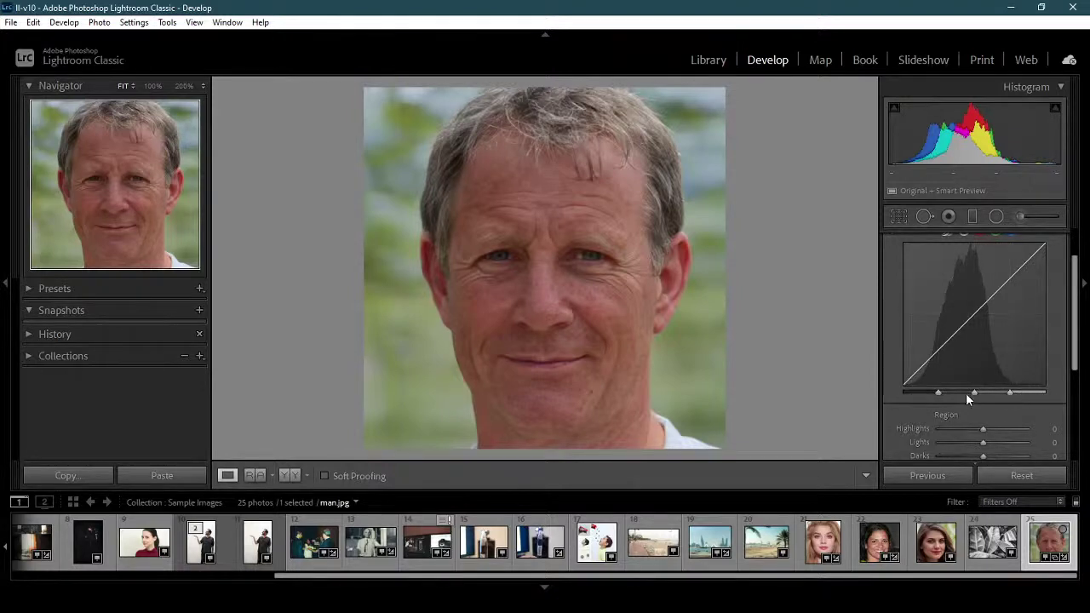
left_click_drag(936, 392, 937, 396)
mouse_move(922, 366)
left_mouse_down()
mouse_move(925, 350)
mouse_move(922, 378)
left_mouse_up()
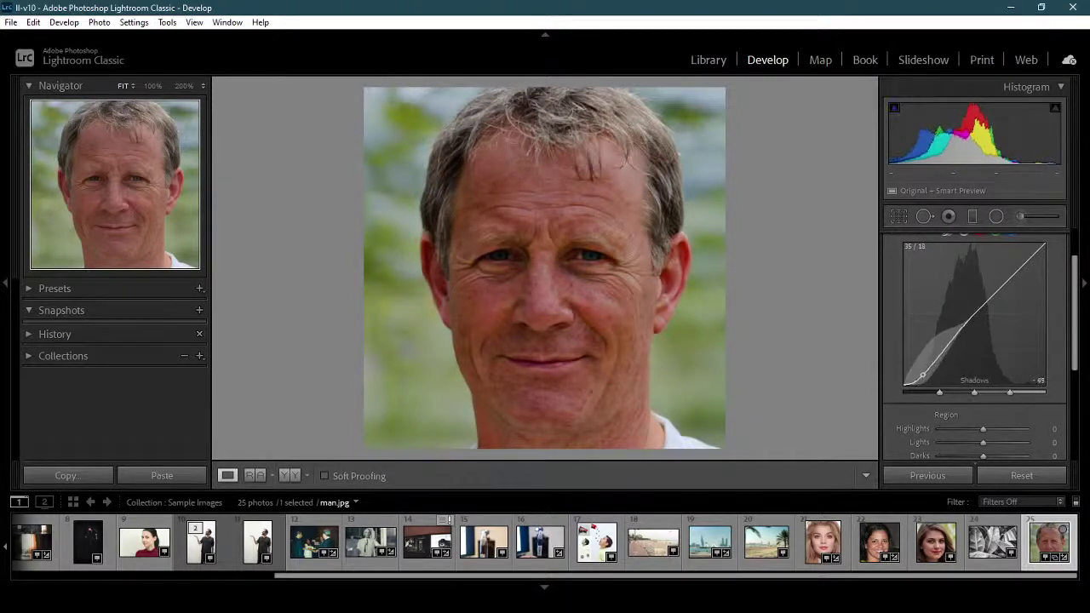
double_click(922, 376)
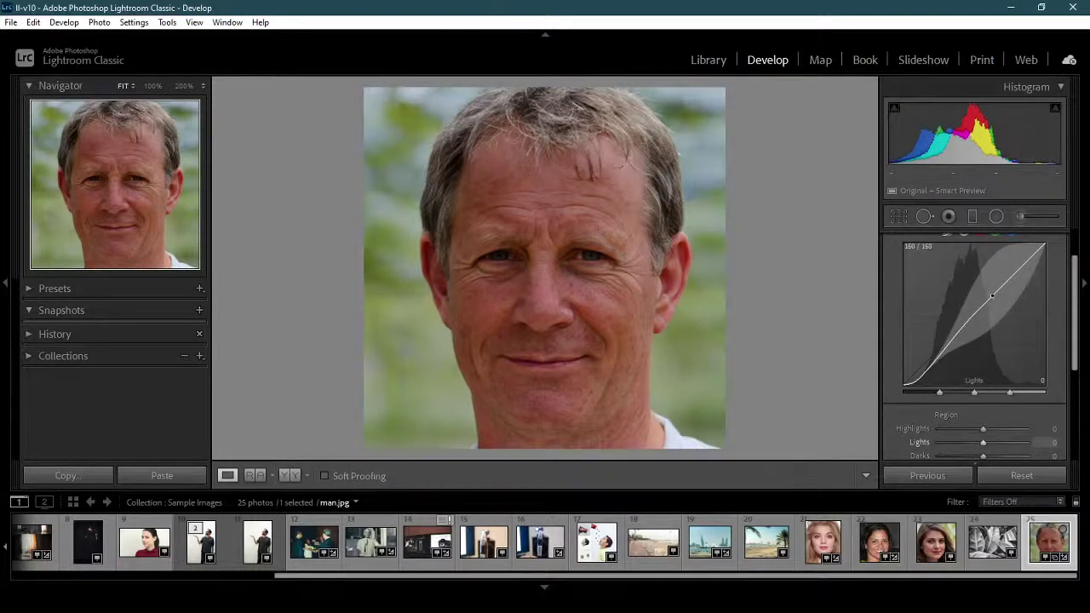
Raise the Lights region to +28 and lower the Highlights region to -5 directly on the parametric curve.
mouse_move(993, 296)
left_mouse_down()
mouse_move(993, 273)
mouse_move(993, 284)
left_mouse_up()
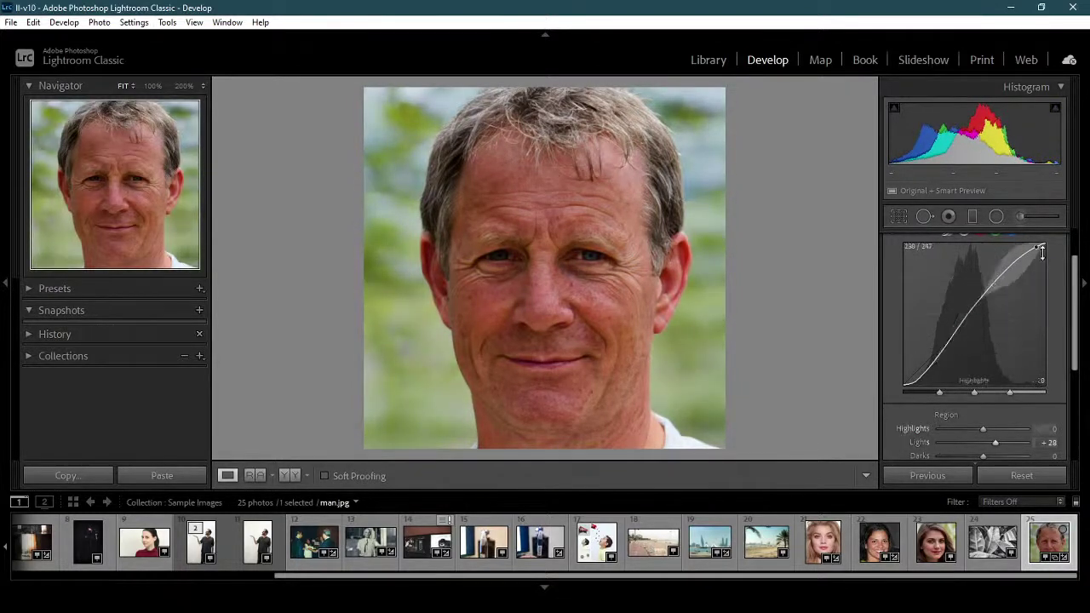
mouse_move(1032, 248)
left_mouse_down()
mouse_move(1030, 264)
mouse_move(1030, 250)
left_mouse_up()
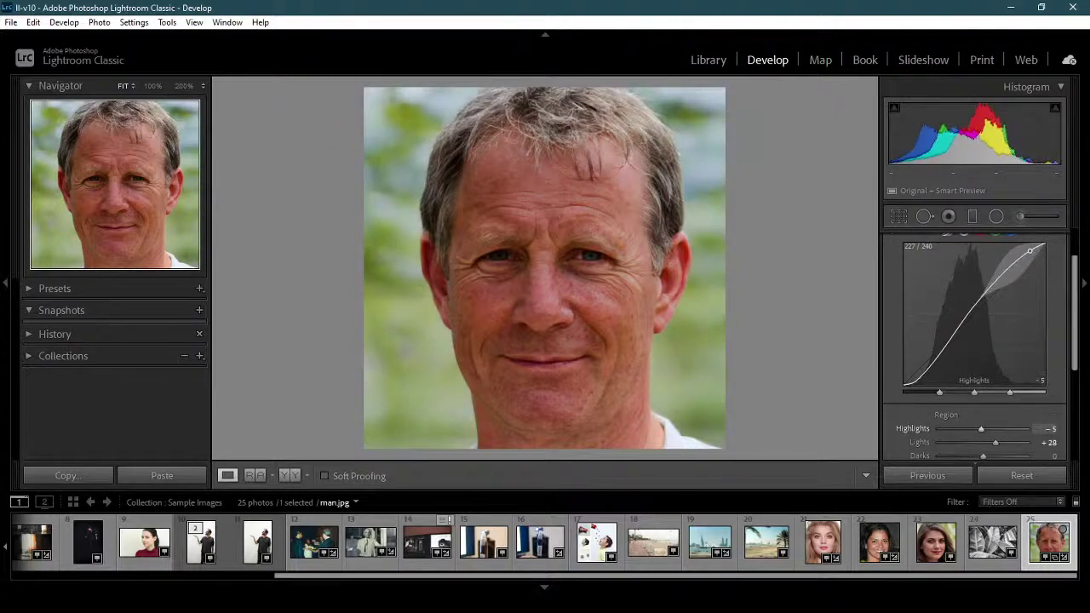
left_click_drag(933, 356, 932, 377)
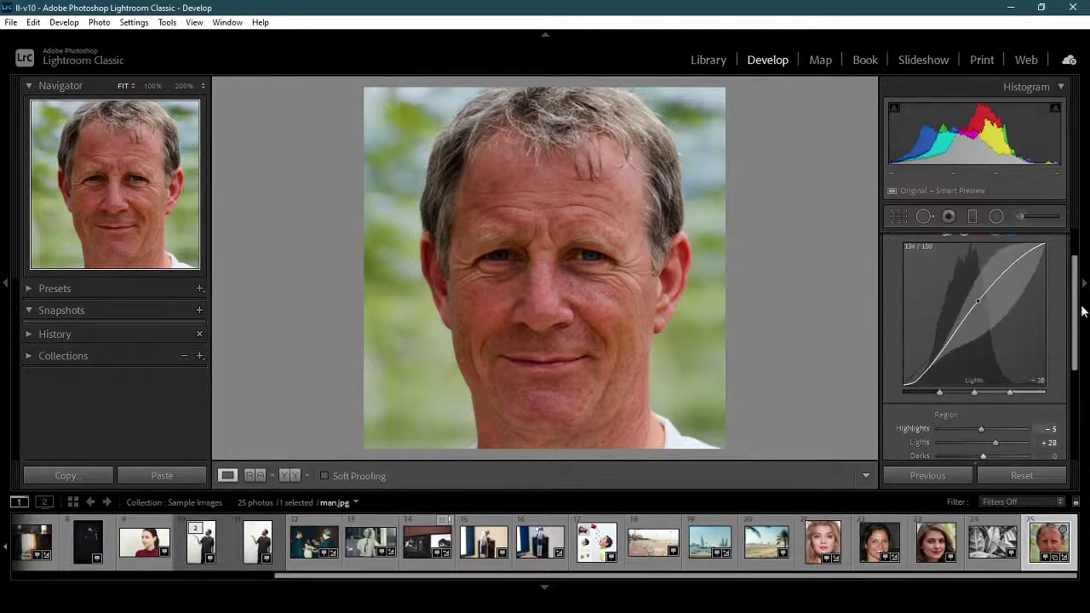
Compare the point curve with the parametric curve and return to the parametric view.
scroll(1081, 310, "up", 1)
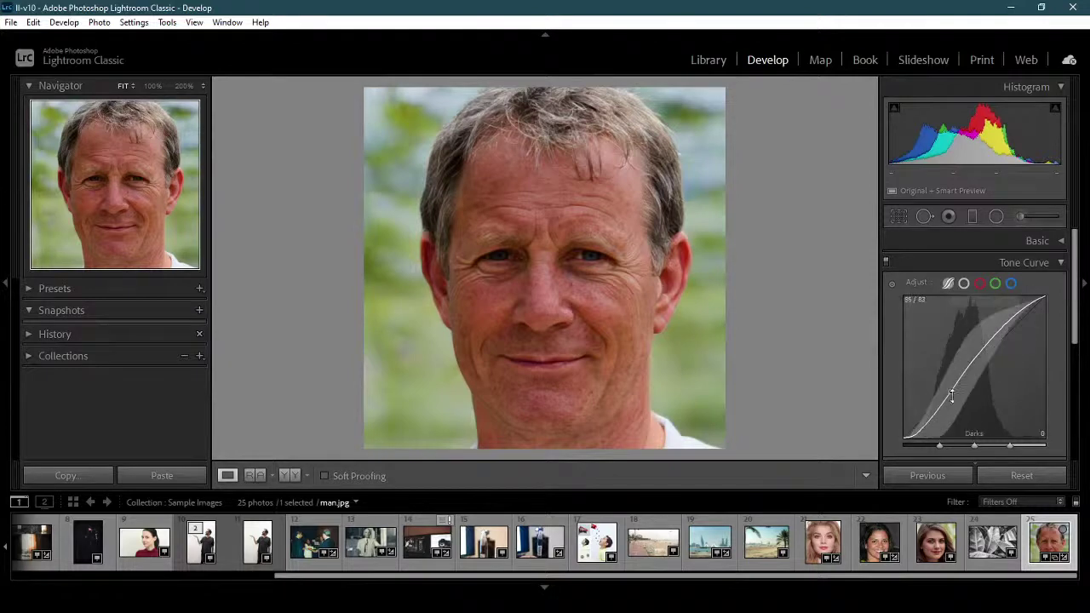
scroll(1075, 339, "down", 1)
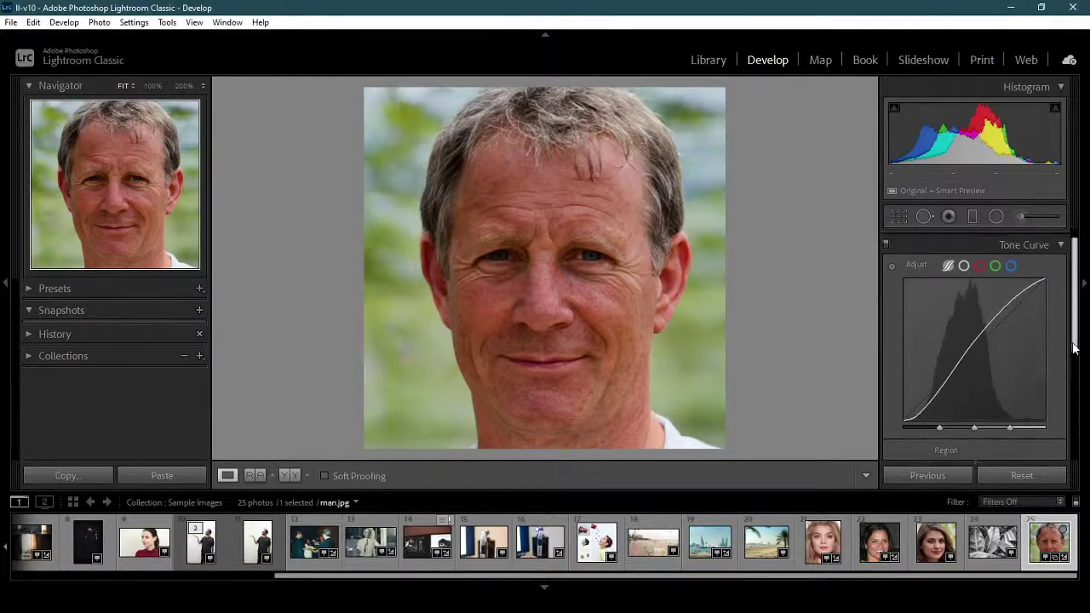
left_click(964, 264)
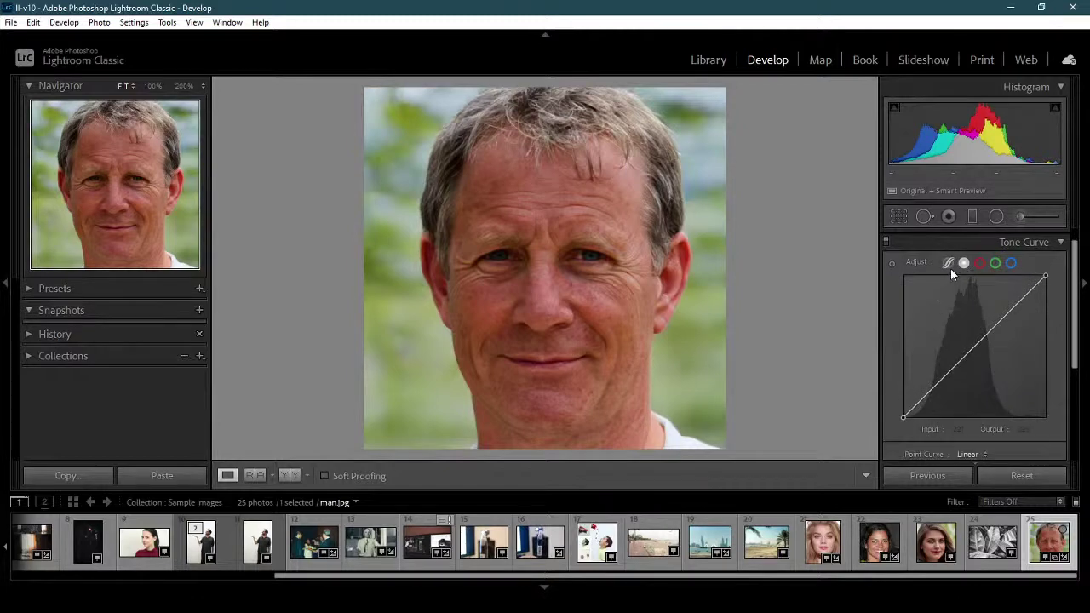
left_click(951, 268)
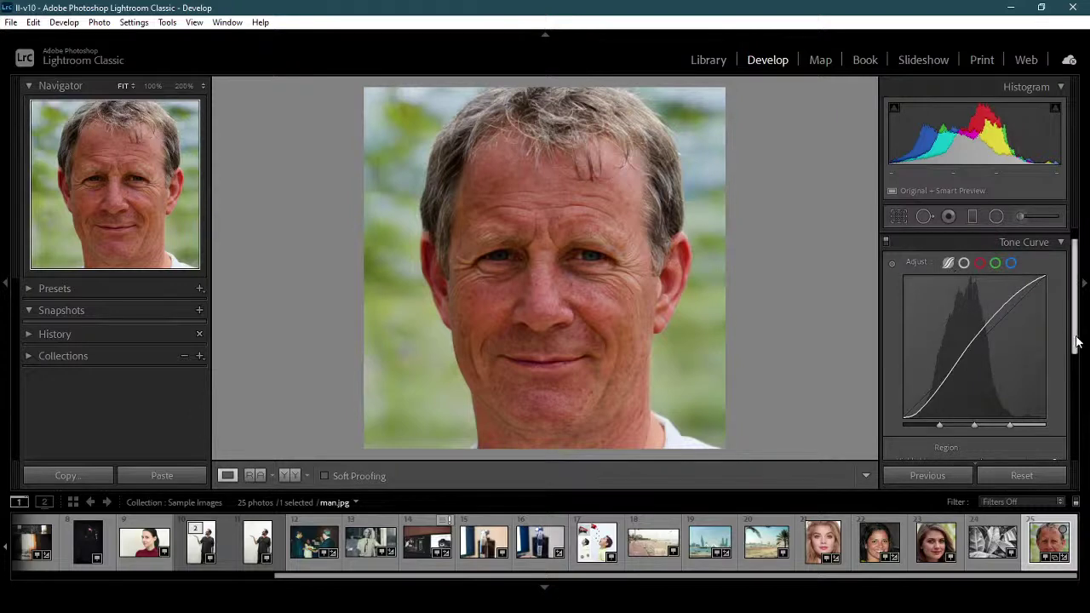
Set the parametric curve's Highlights region to +100.
left_click_drag(1079, 341, 1077, 395)
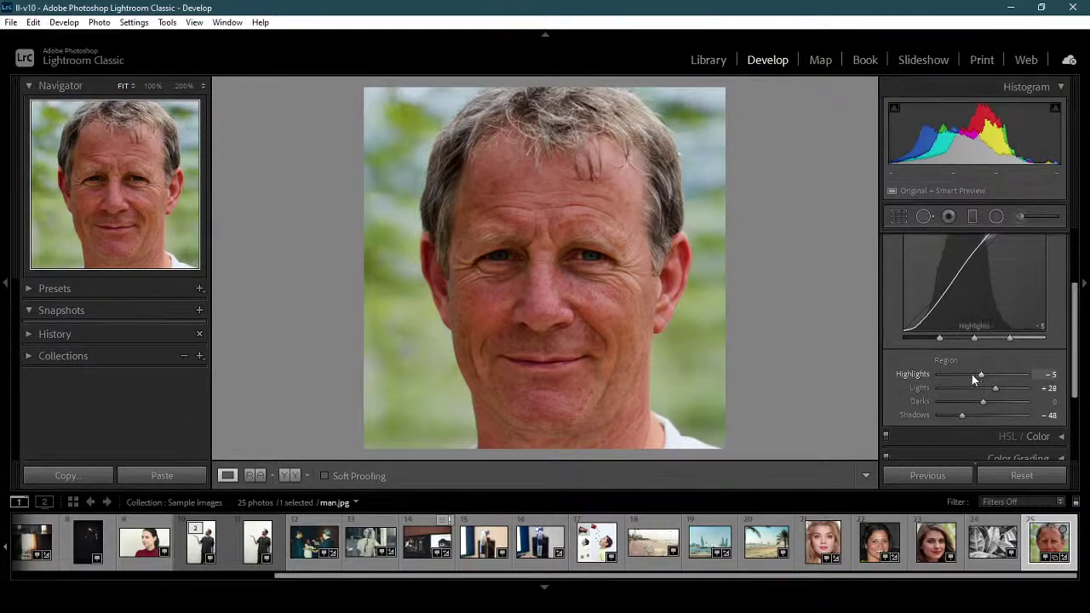
left_click_drag(1079, 385, 1080, 366)
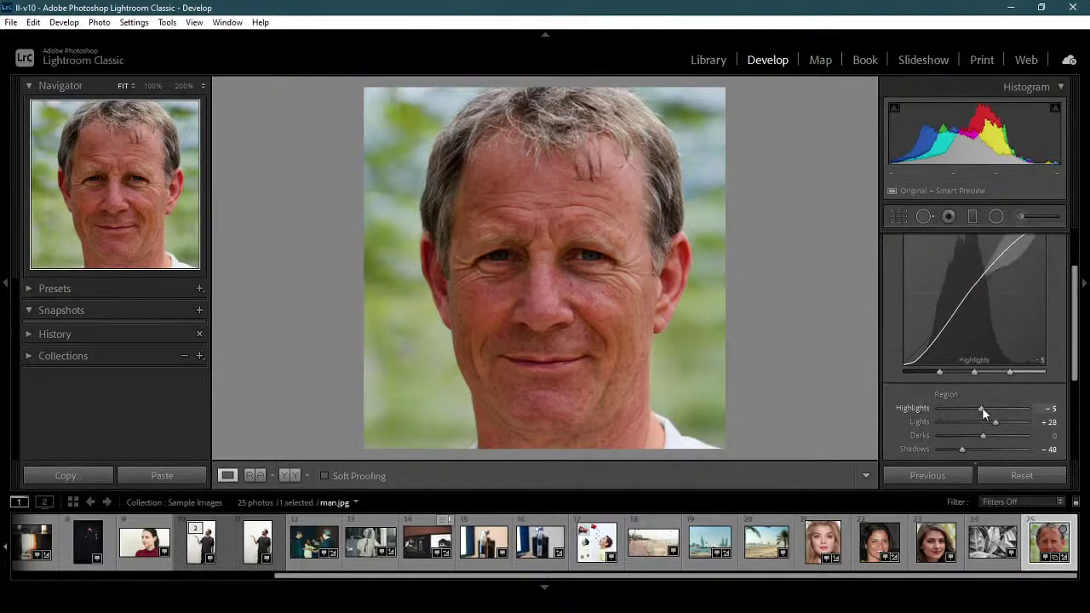
mouse_move(982, 408)
left_mouse_down()
mouse_move(1004, 407)
mouse_move(968, 410)
mouse_move(994, 408)
left_mouse_up()
left_click_drag(1077, 374, 1076, 363)
mouse_move(995, 435)
left_mouse_down()
mouse_move(1014, 437)
mouse_move(972, 435)
mouse_move(1042, 444)
mouse_move(967, 434)
mouse_move(1044, 446)
left_mouse_up()
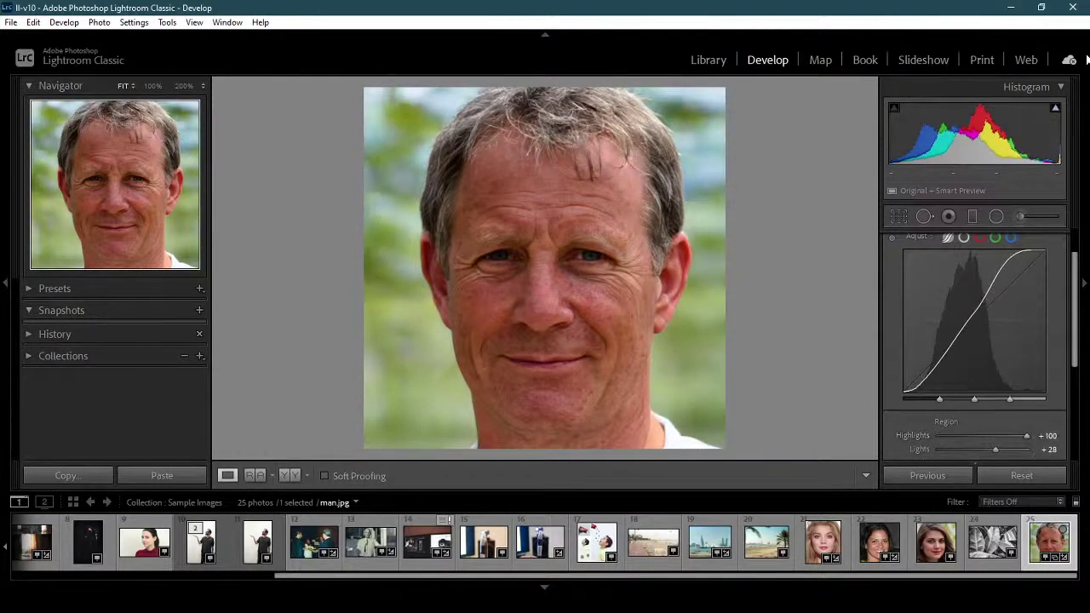
Turn on the highlight clipping warning and lower the parametric curve's Highlights region to +72.
left_click(1055, 107)
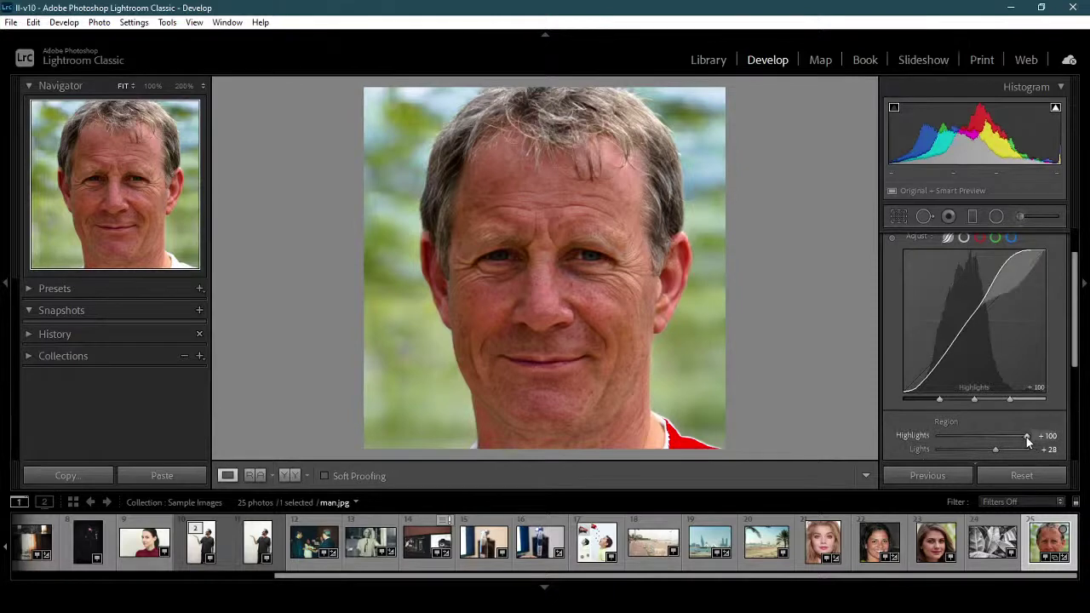
mouse_move(1027, 437)
left_mouse_down()
mouse_move(1002, 436)
mouse_move(1045, 443)
mouse_move(1006, 440)
mouse_move(1032, 437)
left_mouse_up()
mouse_move(1026, 437)
left_mouse_down()
mouse_move(1004, 438)
mouse_move(1014, 437)
left_mouse_up()
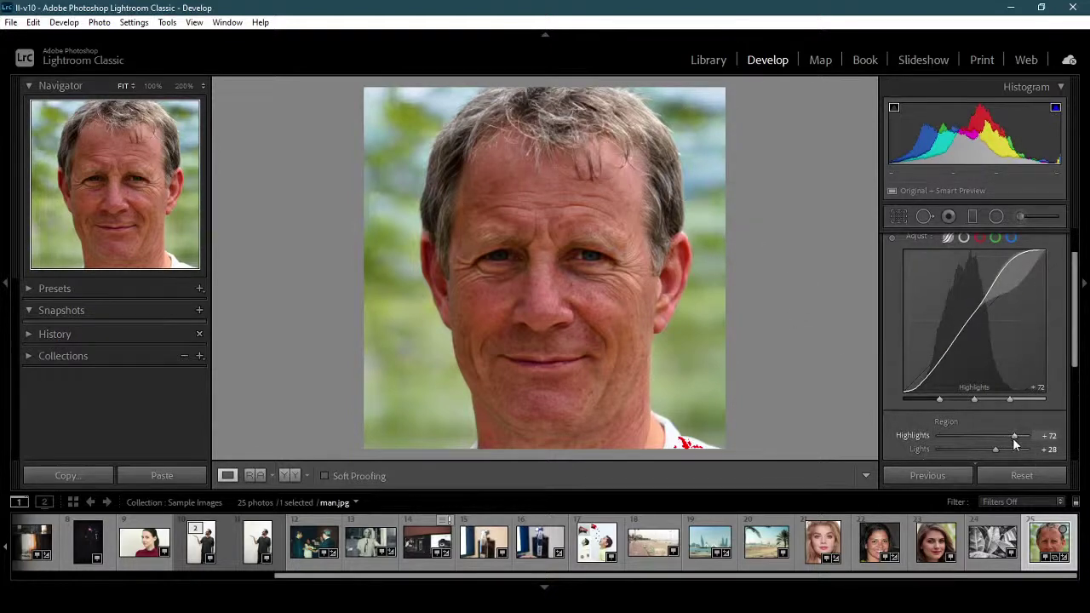
Set the parametric curve's Highlights to +50, Lights to +30, Darks to +52 and Shadows to -47.
left_click_drag(1014, 440, 996, 460)
left_click_drag(1078, 329, 1079, 374)
left_click_drag(983, 373, 963, 386)
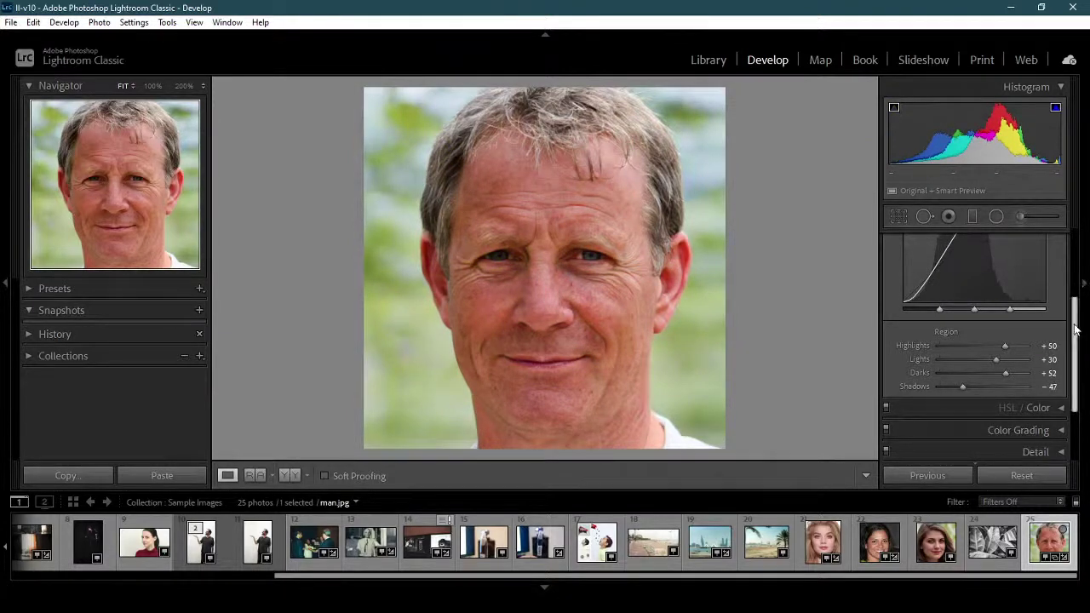
Reset all adjustments on the portrait and show the red channel's tone curve.
left_click_drag(1076, 329, 1078, 240)
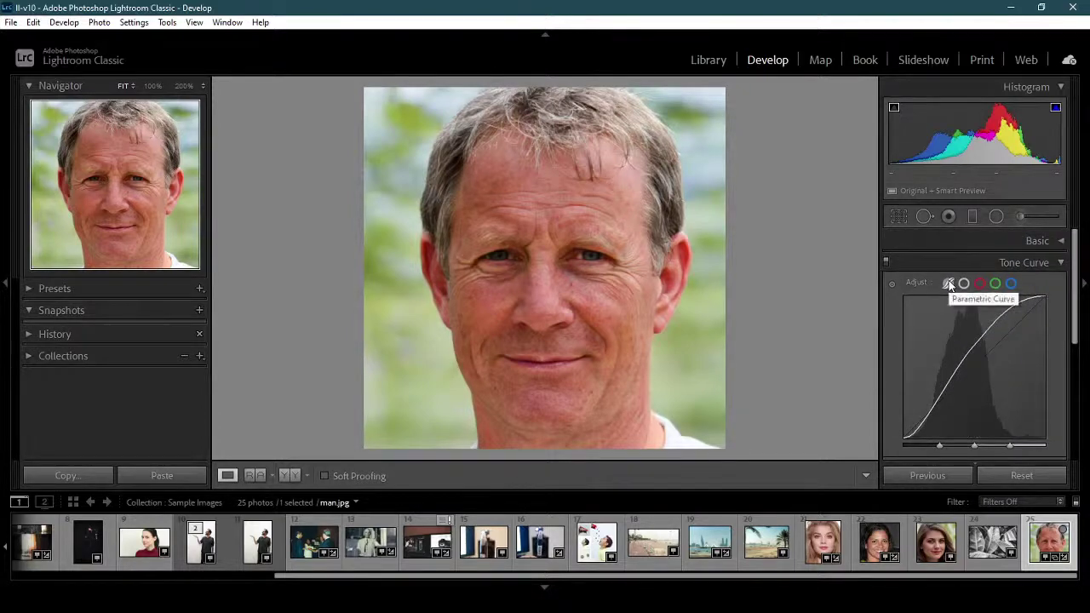
left_click(1043, 478)
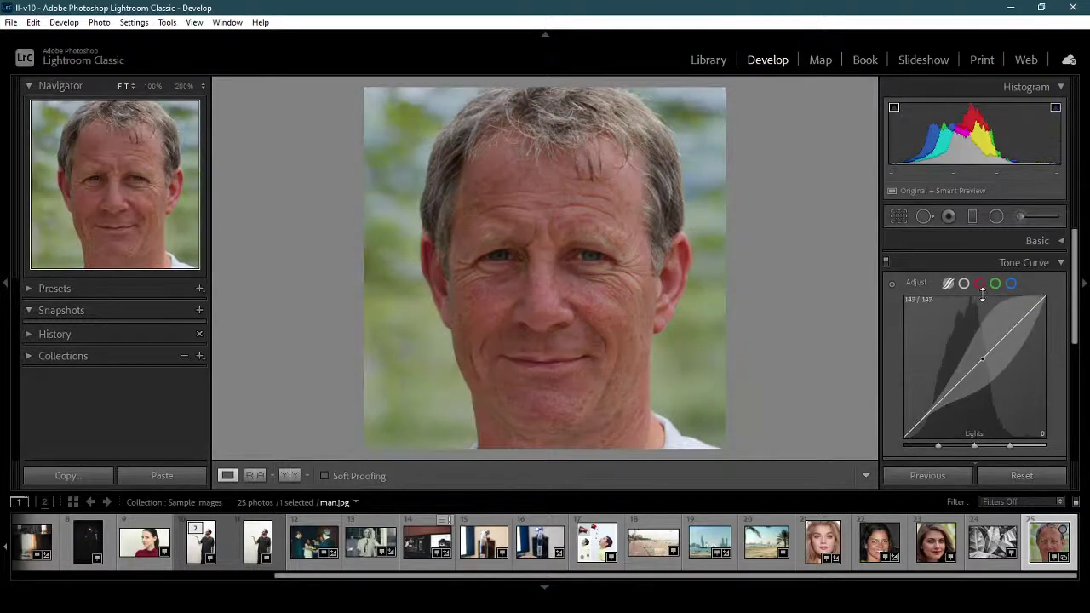
mouse_move(1077, 335)
left_mouse_down()
mouse_move(1079, 394)
mouse_move(1078, 343)
left_mouse_up()
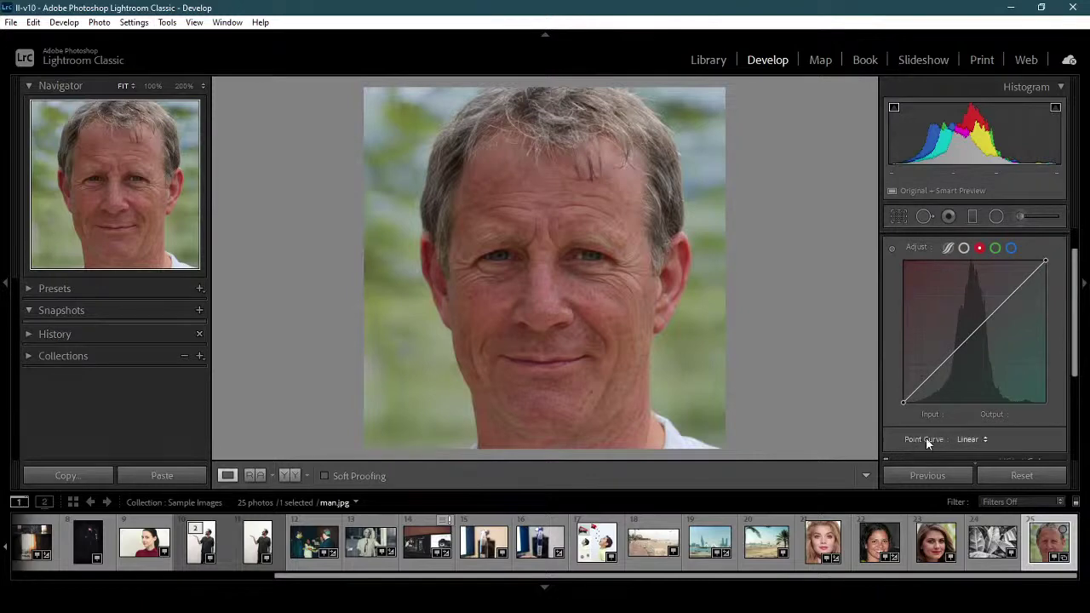
Try the Medium Contrast and Strong Contrast point curve presets and return the point curve to Linear.
left_click(984, 441)
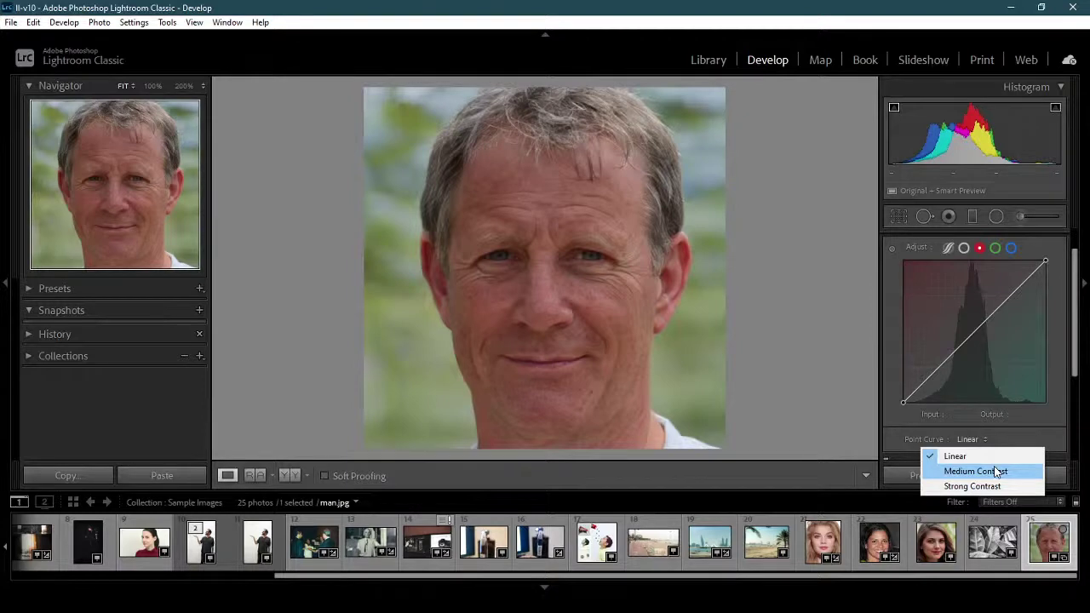
left_click(995, 472)
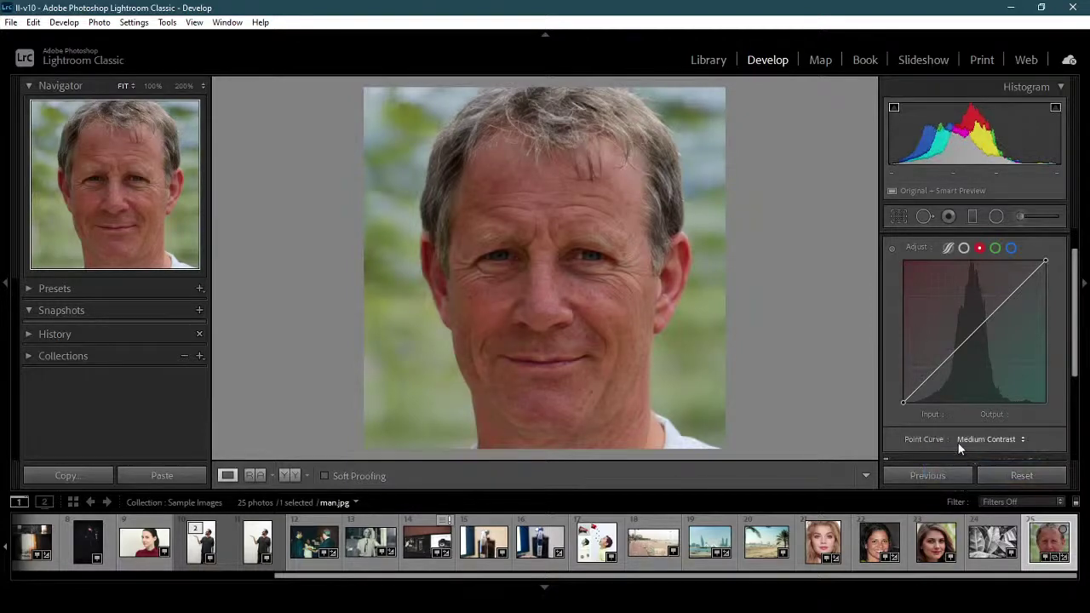
left_click(959, 440)
left_click(988, 486)
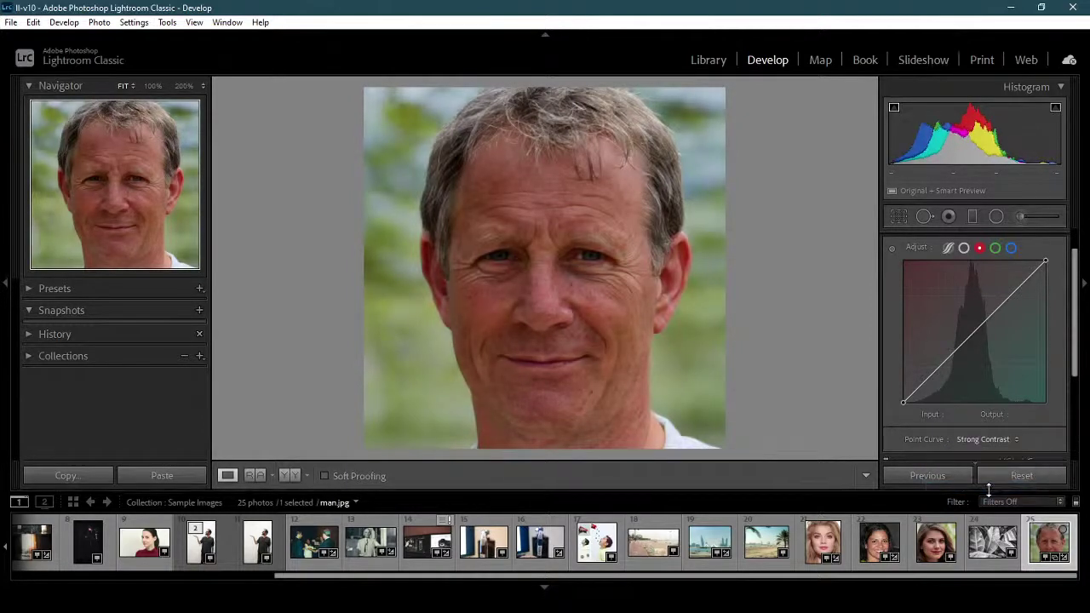
left_click(988, 440)
left_click(979, 455)
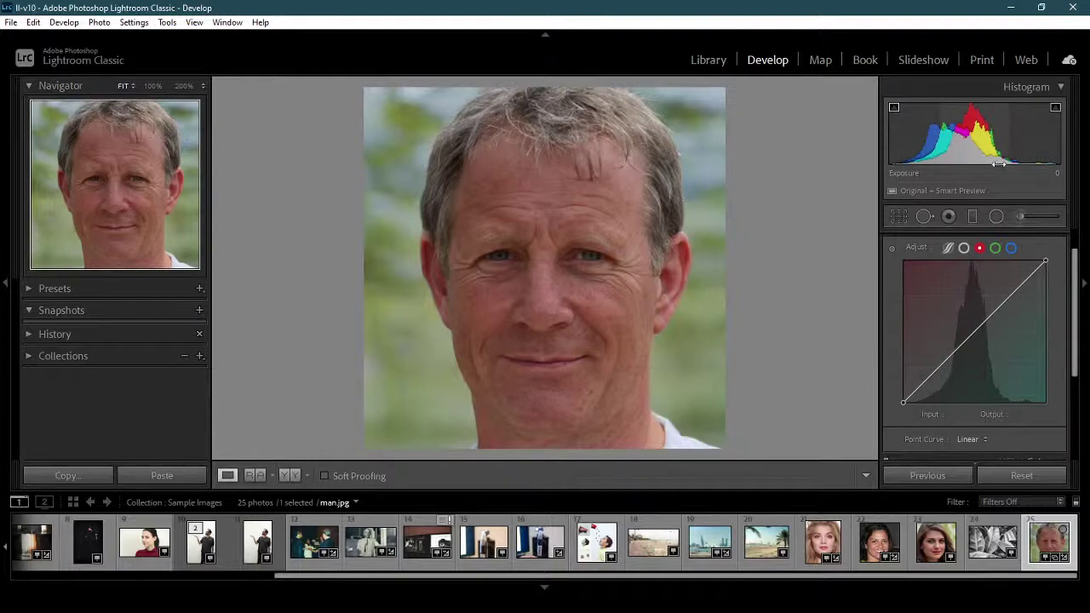
Pull the red channel curve below the diagonal with a point at input 73, output 50.
left_click_drag(956, 349, 950, 394)
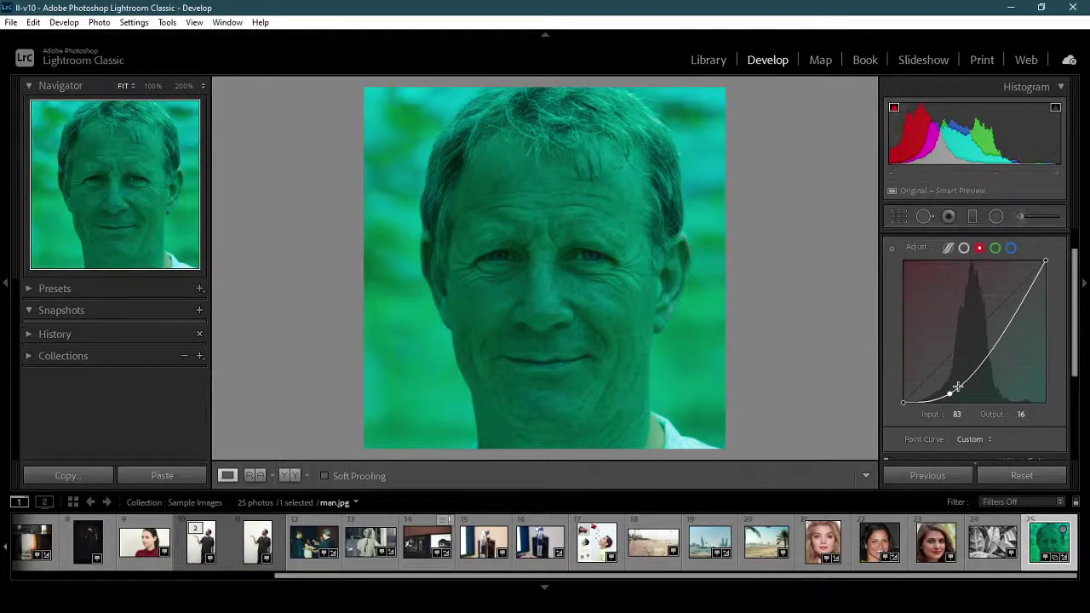
mouse_move(949, 394)
left_mouse_down()
mouse_move(950, 347)
mouse_move(933, 356)
mouse_move(931, 347)
mouse_move(1001, 270)
mouse_move(1005, 336)
mouse_move(976, 338)
mouse_move(944, 380)
left_mouse_up()
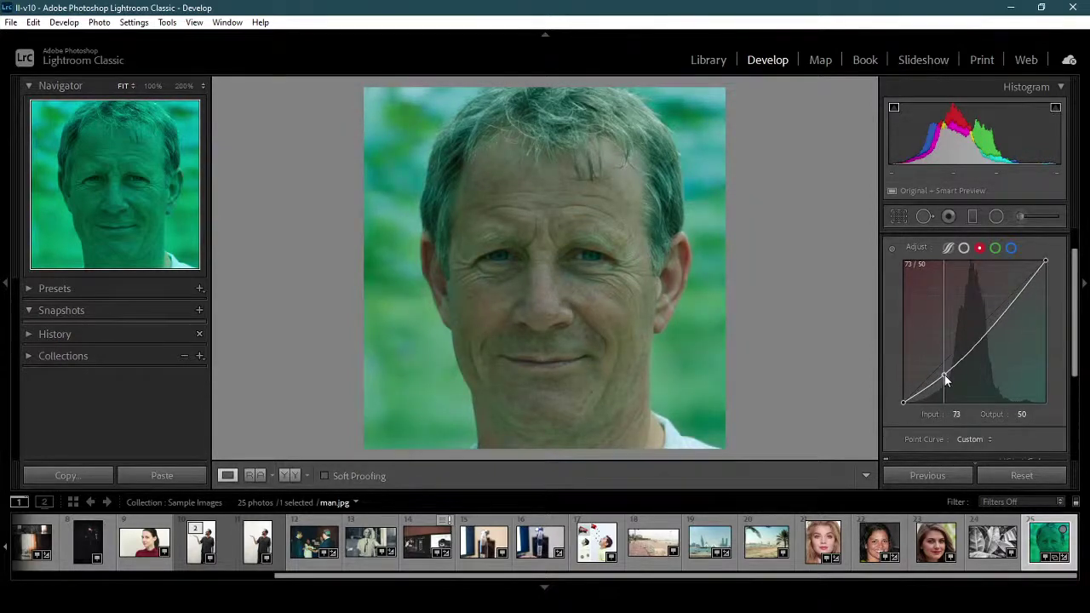
Raise the midtones of the green and blue channel curves, with the blue point at input 149, output 189.
left_click(995, 249)
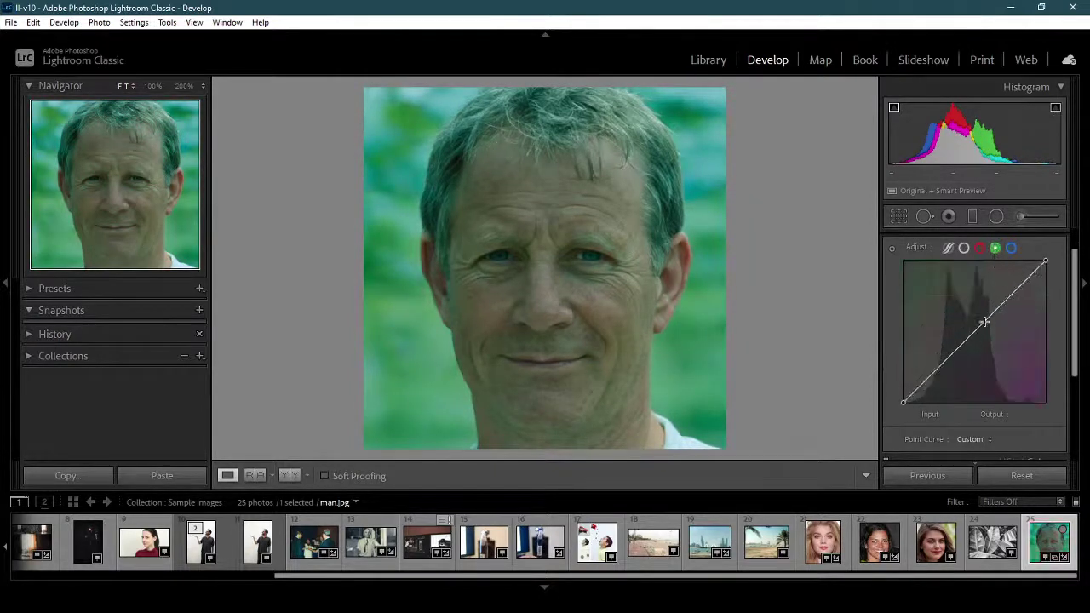
left_click_drag(971, 336, 986, 297)
left_click(1011, 248)
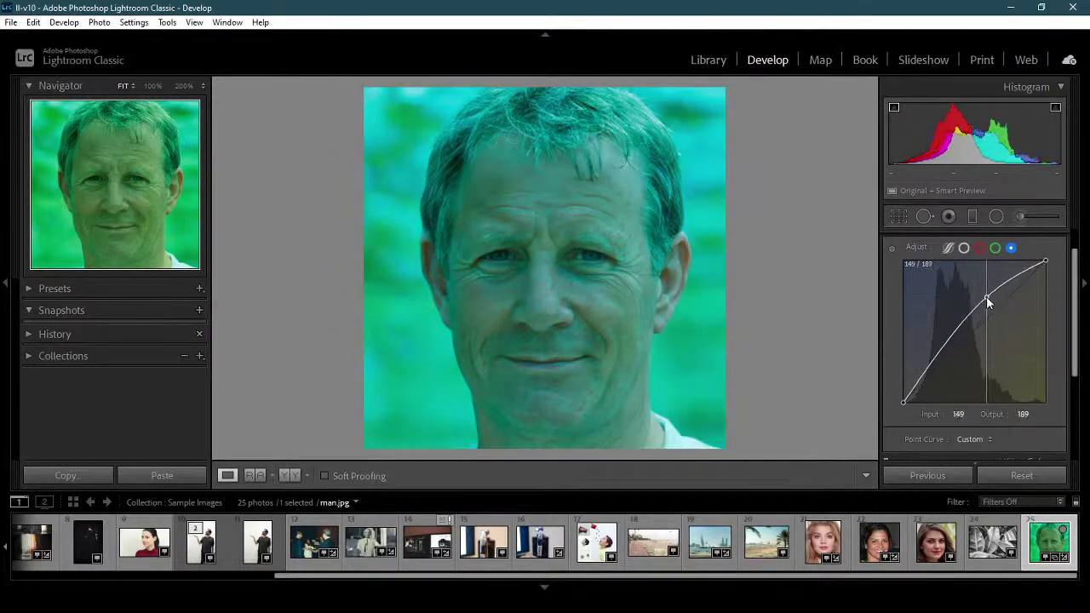
Add a second point to the red channel curve at input 132, output 134.
left_click(979, 248)
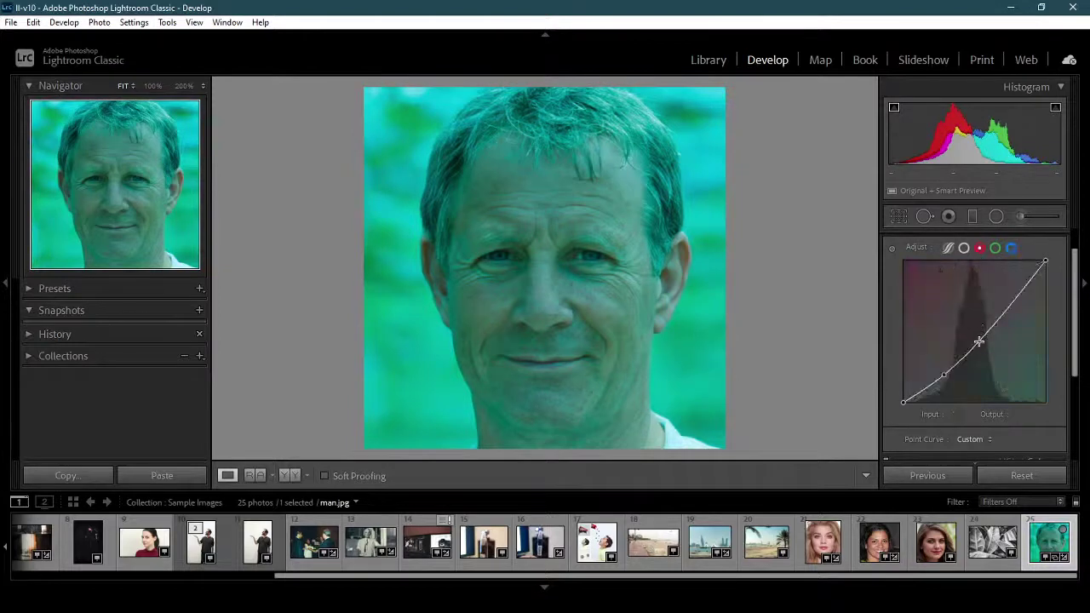
left_click_drag(979, 342, 978, 329)
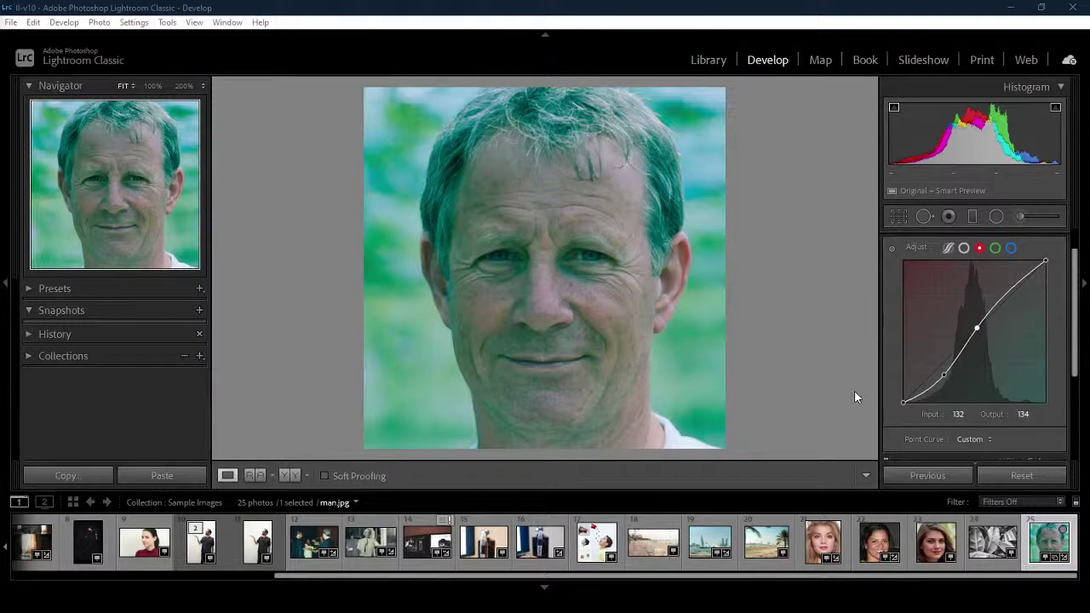
Reset the portrait's adjustments and return to the parametric curve.
left_click(1019, 475)
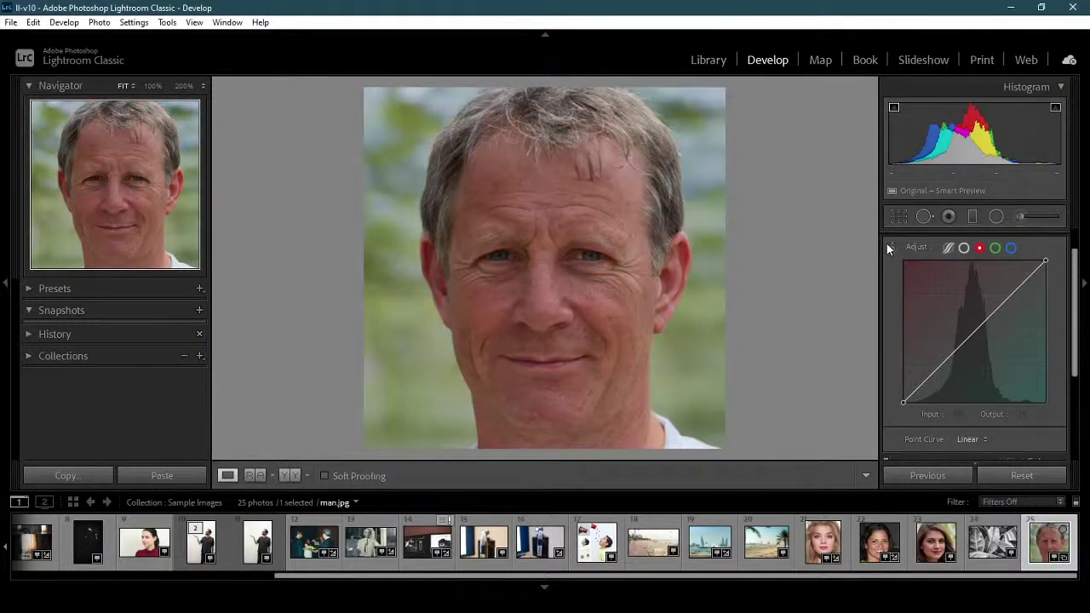
left_click(964, 248)
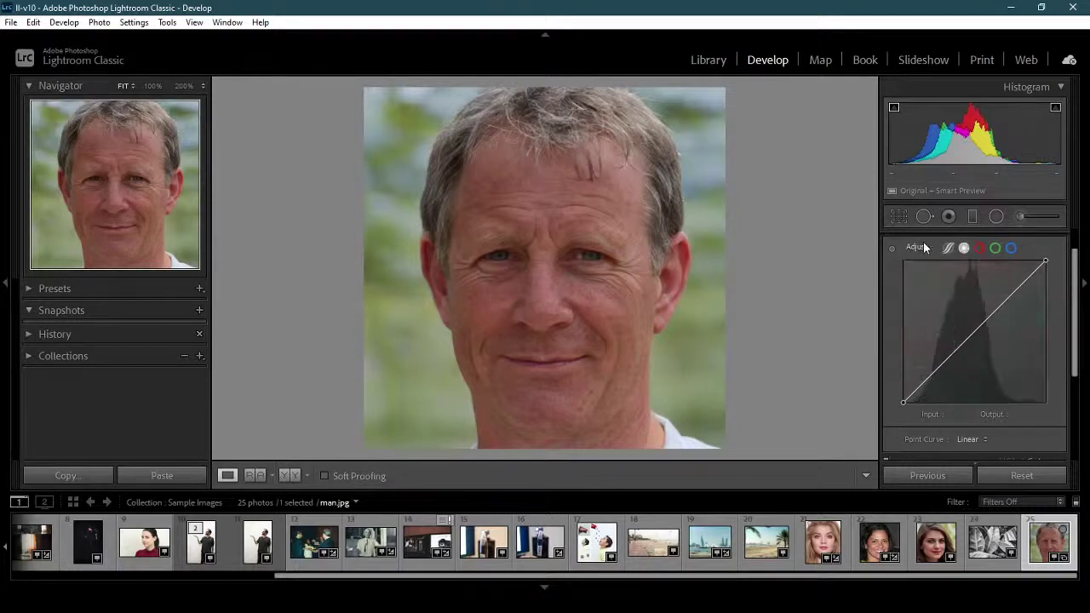
left_click(948, 251)
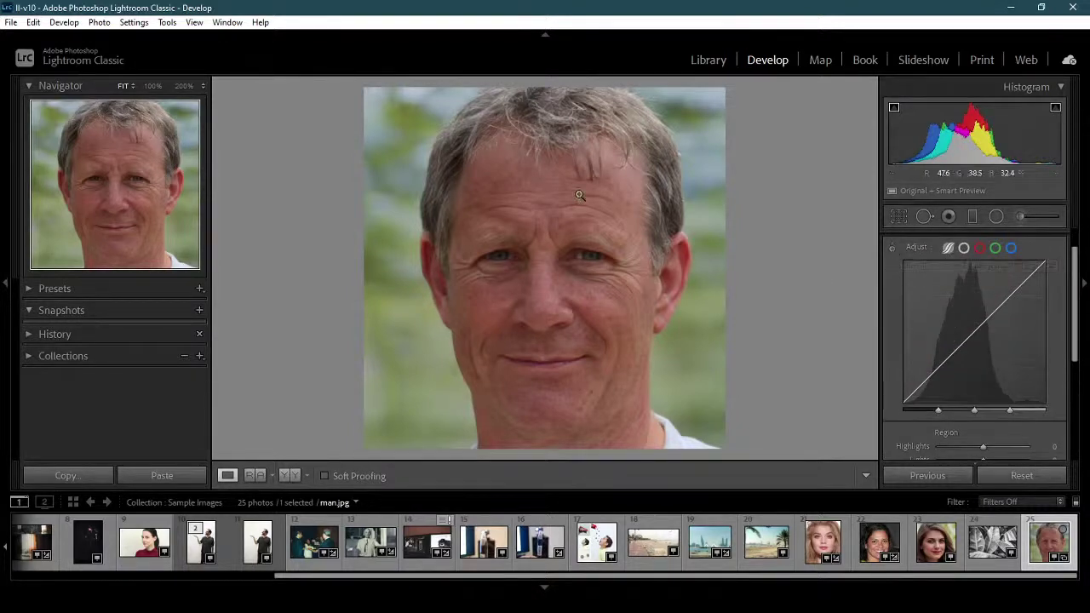
With the tone curve's targeted adjustment tool, raise Lights from the green background and Shadows from the eye.
left_click(893, 249)
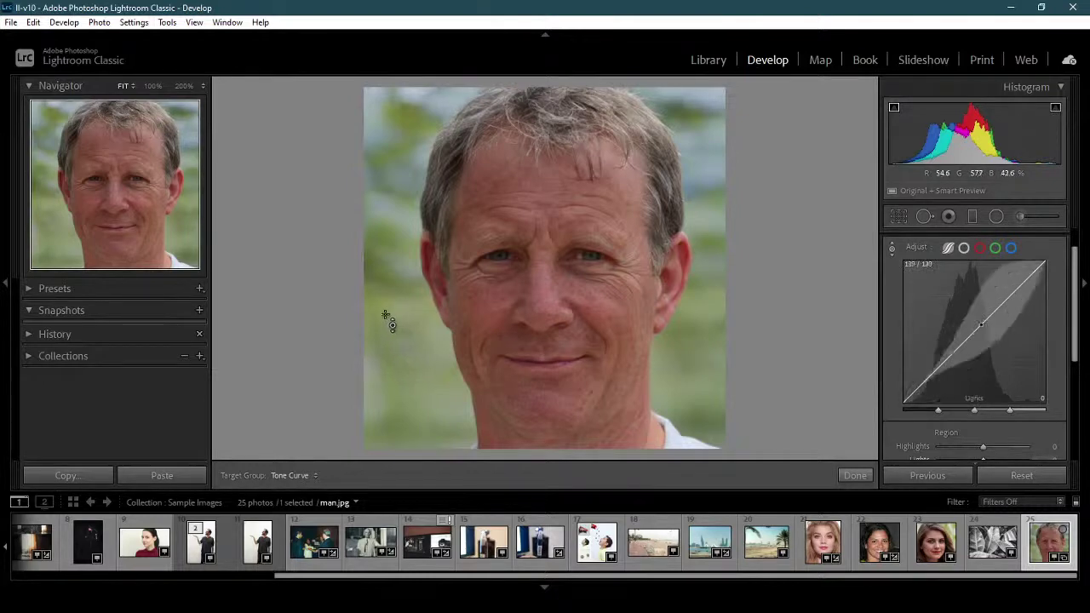
left_click_drag(404, 347, 404, 316)
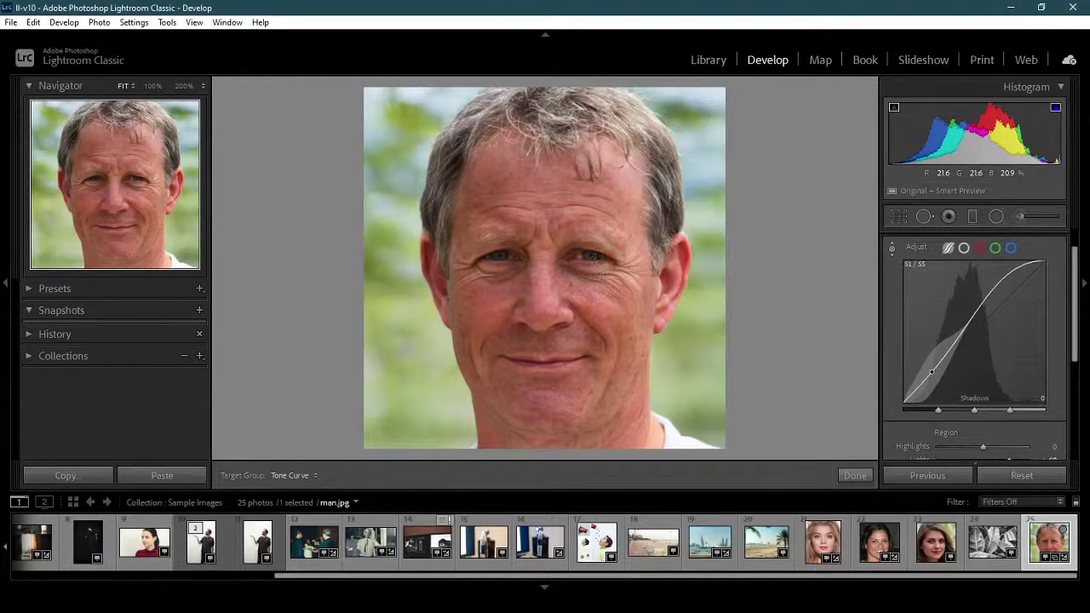
left_click_drag(502, 256, 502, 185)
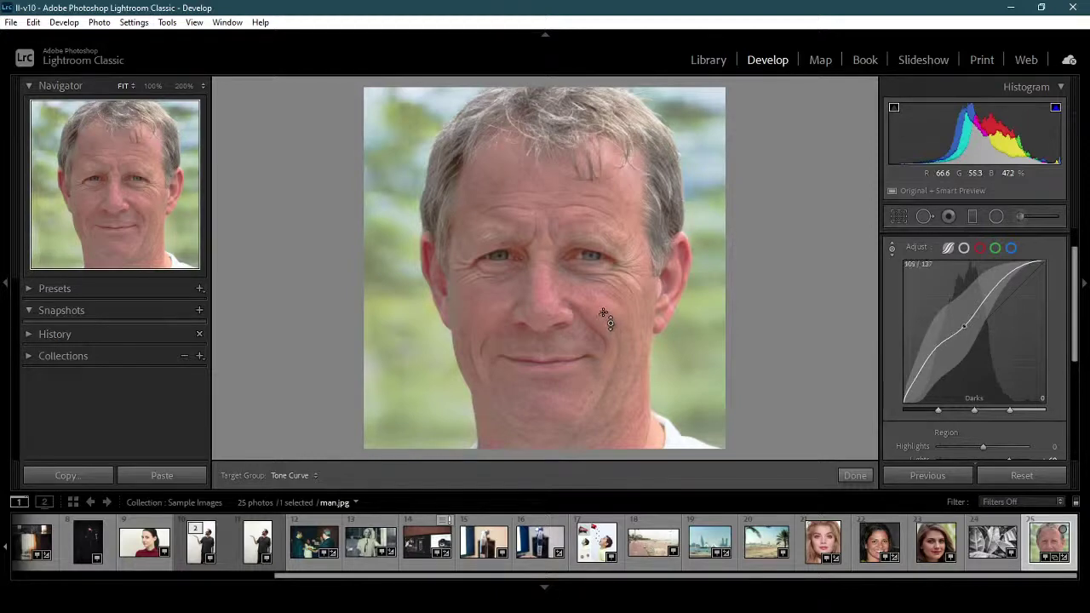
Lower the Darks region to -56 by targeting the cheek and the lower face in the photo.
left_click_drag(598, 316, 598, 343)
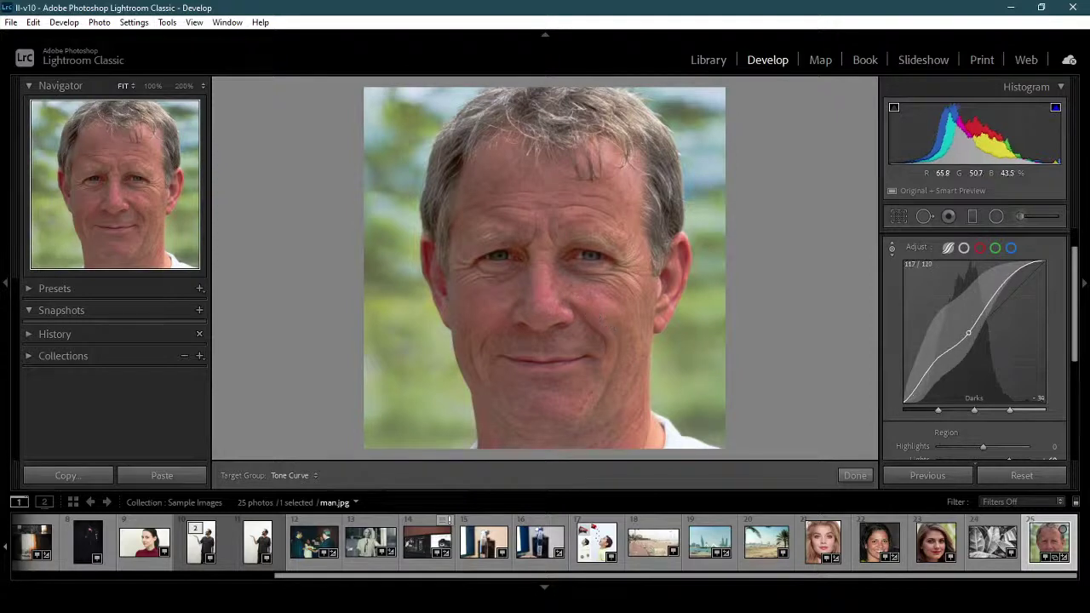
left_click_drag(598, 343, 598, 328)
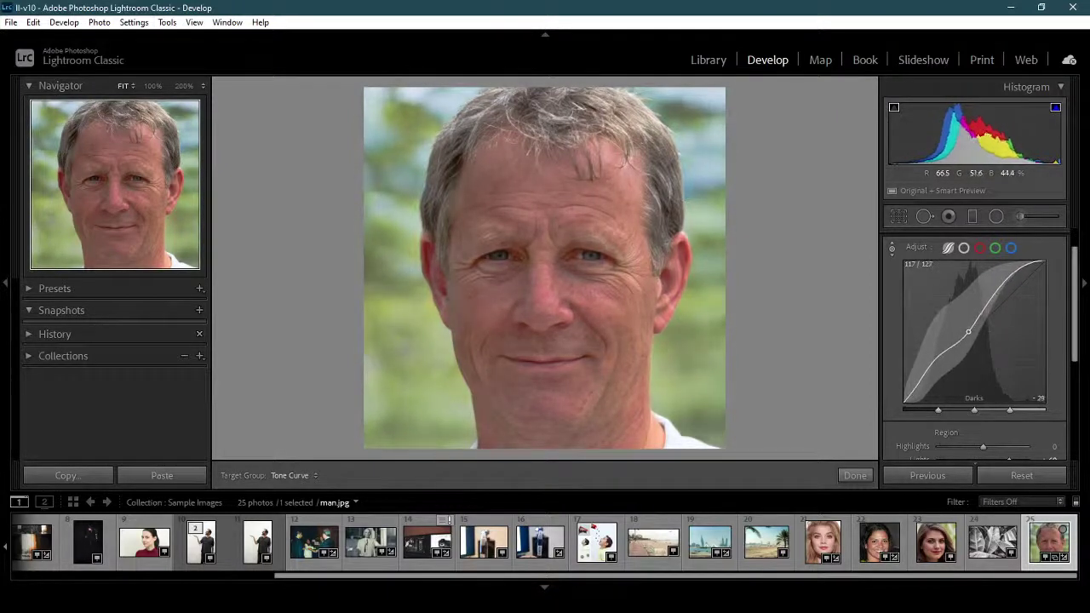
left_click_drag(610, 385, 610, 408)
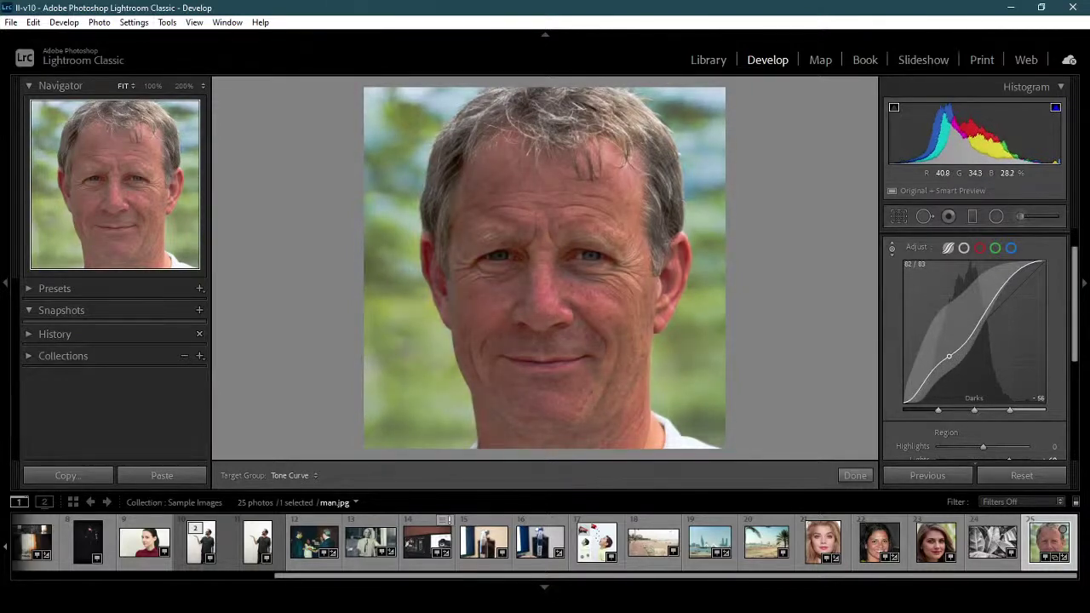
Fine-tune the Shadows region to +91 and the Darks region to -58 by targeting tones on the face and hair.
left_click_drag(591, 294, 594, 261)
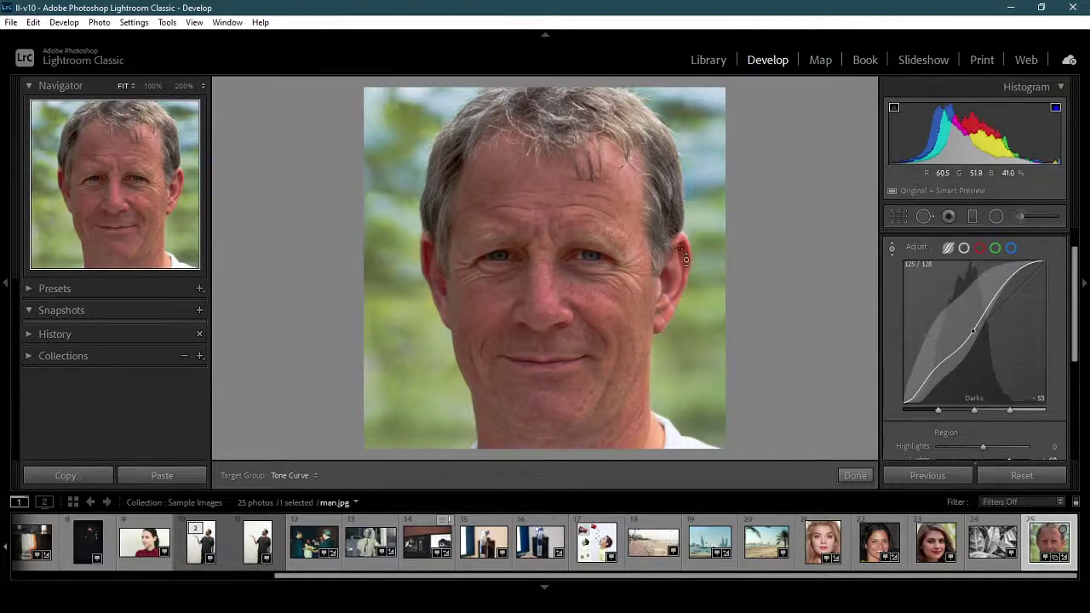
left_click_drag(664, 189, 665, 215)
left_click_drag(603, 278, 603, 264)
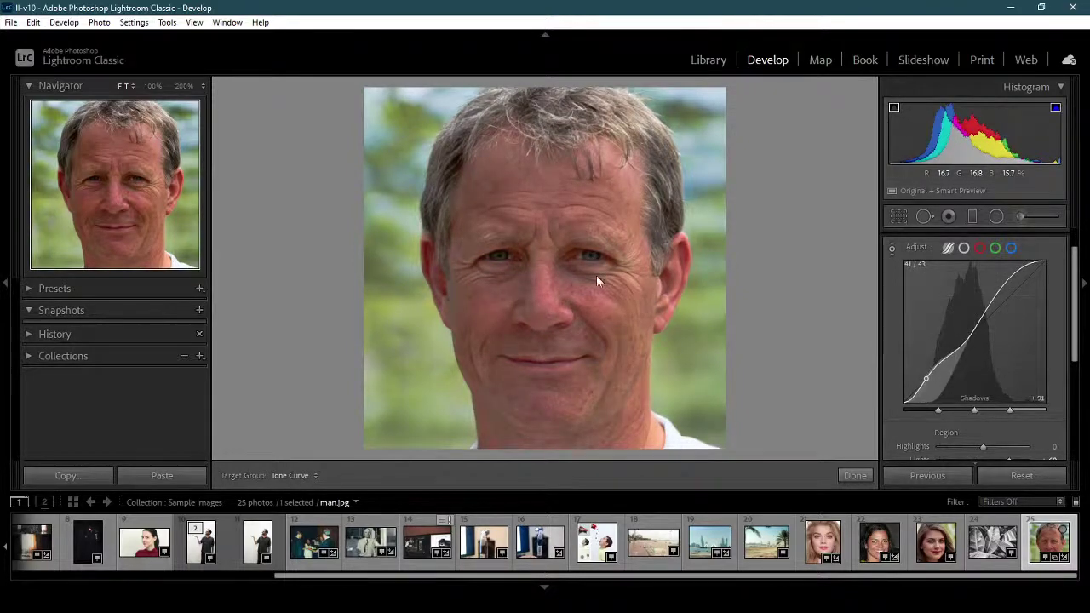
left_click_drag(603, 418, 603, 471)
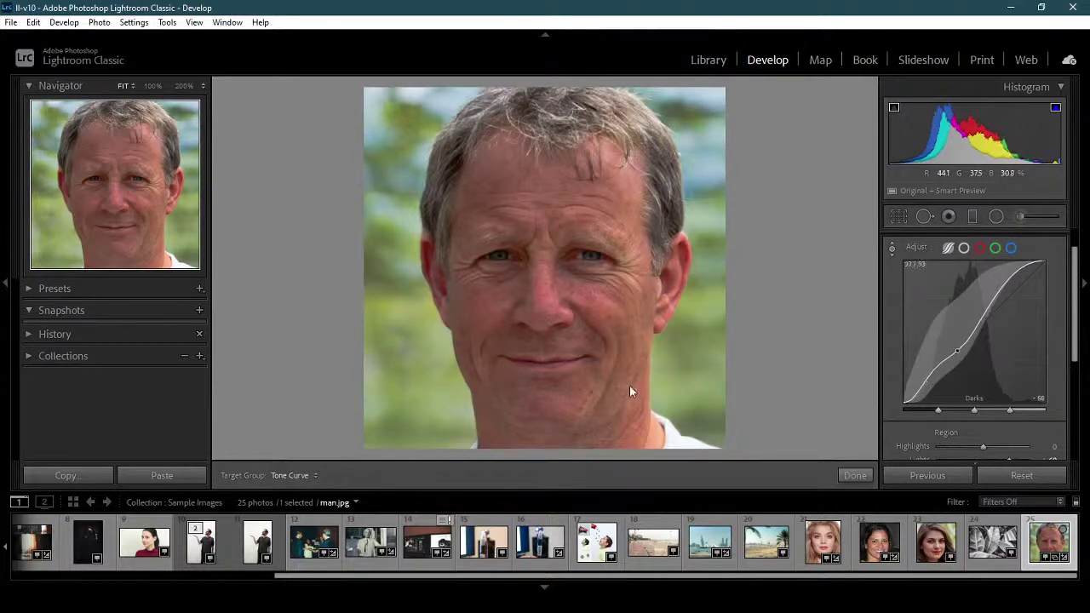
Raise the Lights region to +98 and lower Highlights to -98 by targeting the bright background and the white shirt.
left_click_drag(704, 224, 704, 139)
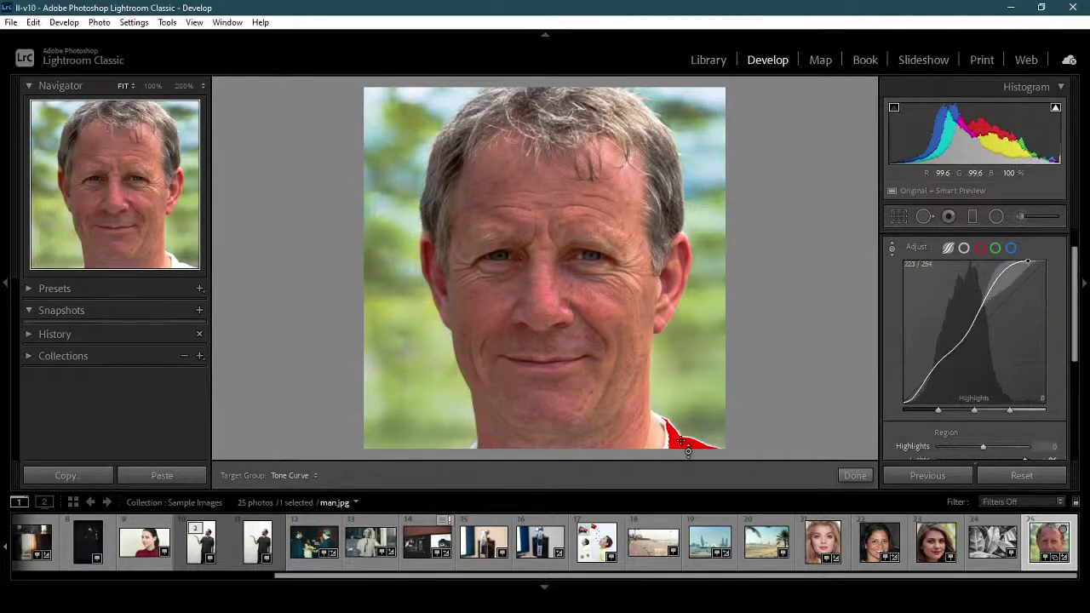
left_click_drag(687, 451, 687, 537)
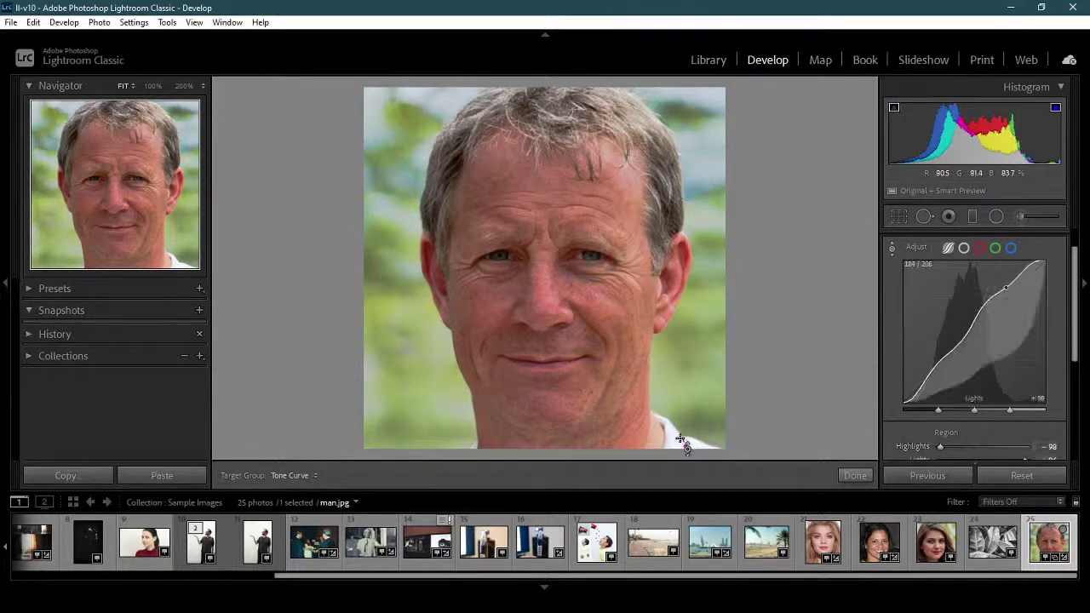
left_click_drag(682, 440, 682, 324)
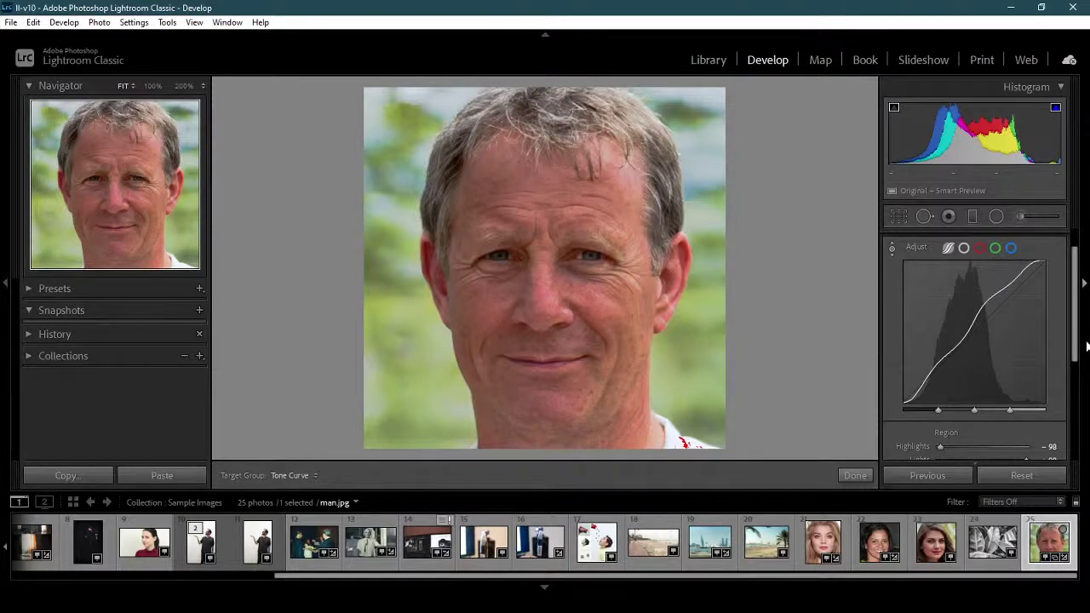
Reset the portrait's adjustments and raise Lights and Darks, with Darks at +33, using the tone curve's targeted adjustment tool.
left_click(1046, 474)
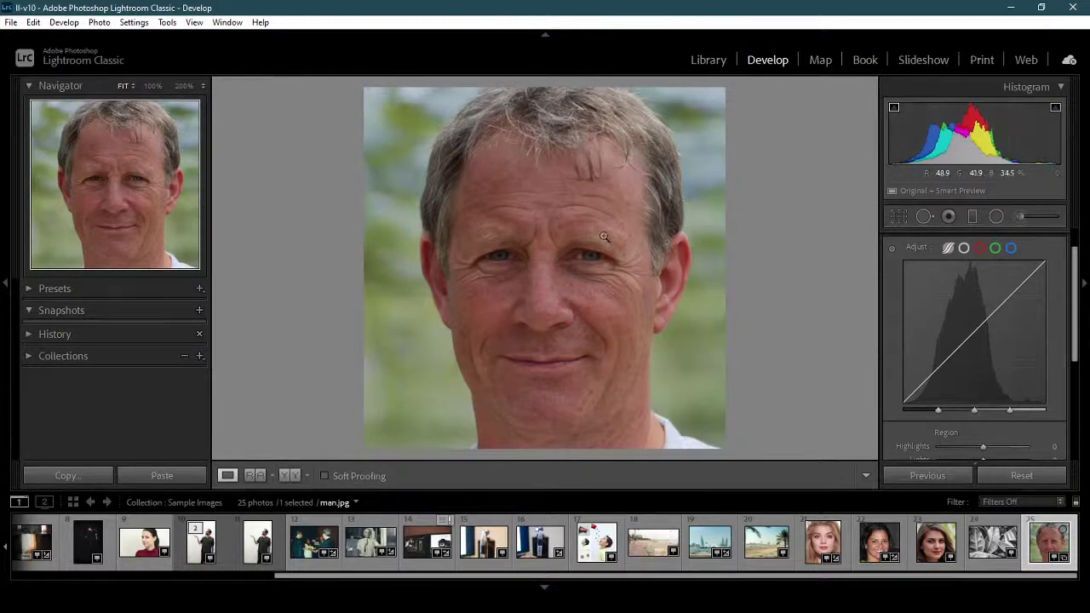
left_click(891, 246)
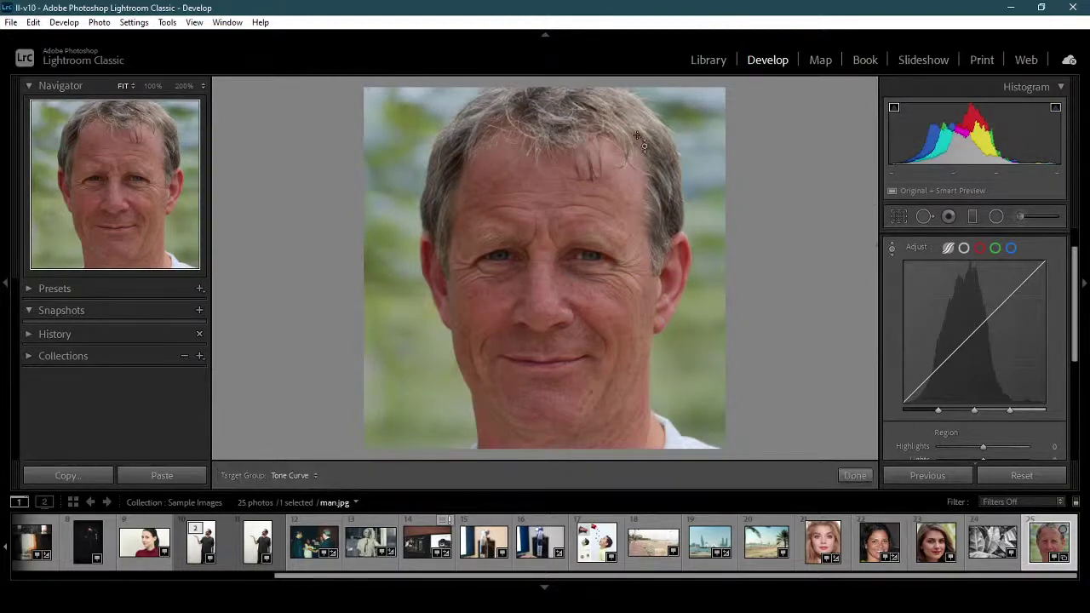
left_click_drag(641, 143, 706, 130)
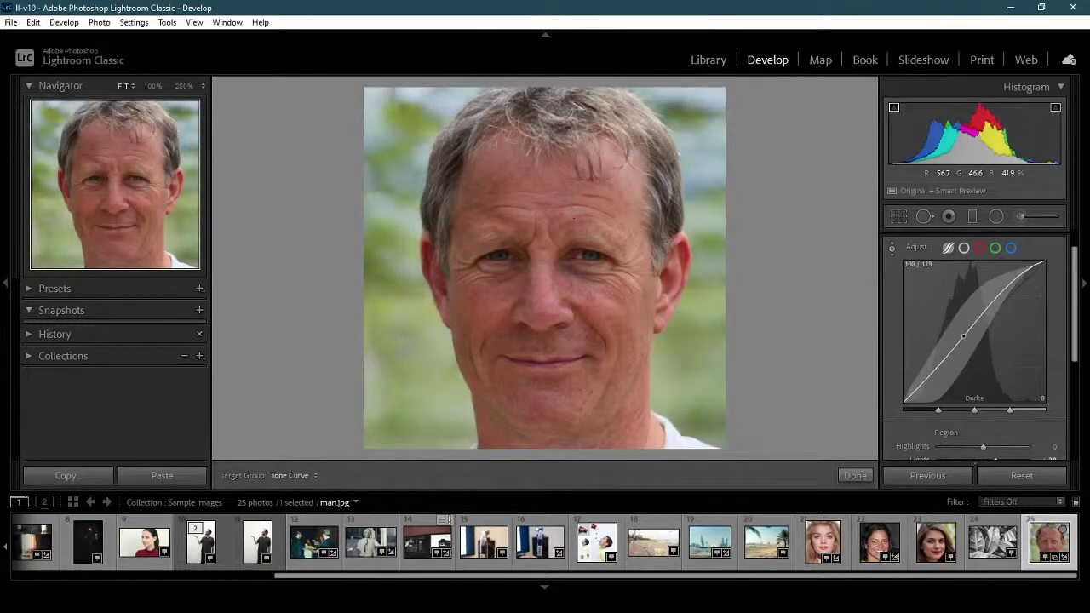
left_click_drag(573, 210, 574, 178)
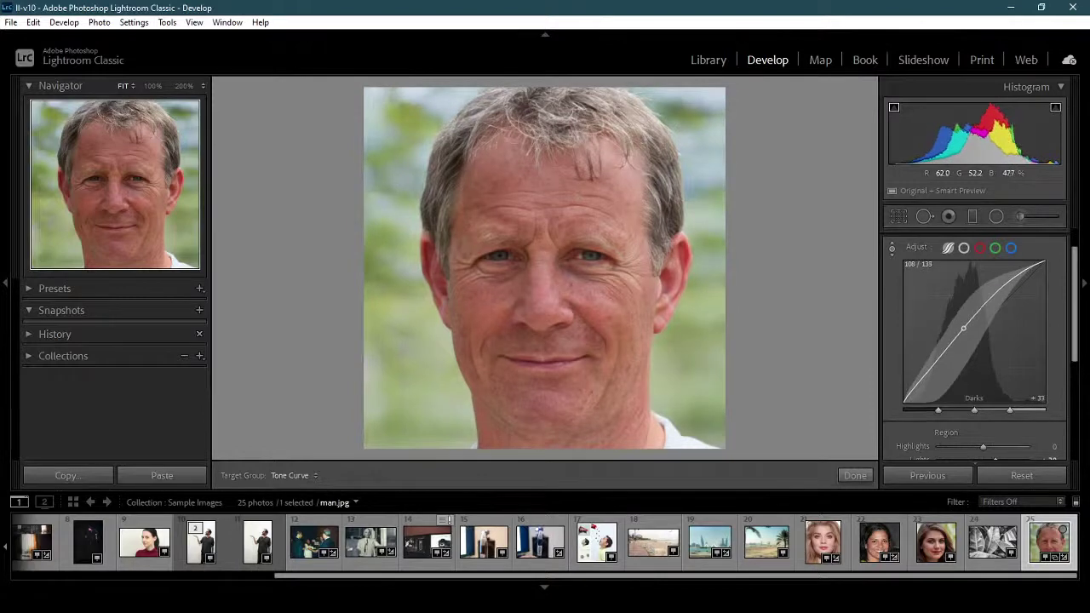
Lower the Darks region further by targeting darker tones beside the jaw and cheek with the tone curve's targeted adjustment tool.
left_click_drag(652, 377, 629, 395)
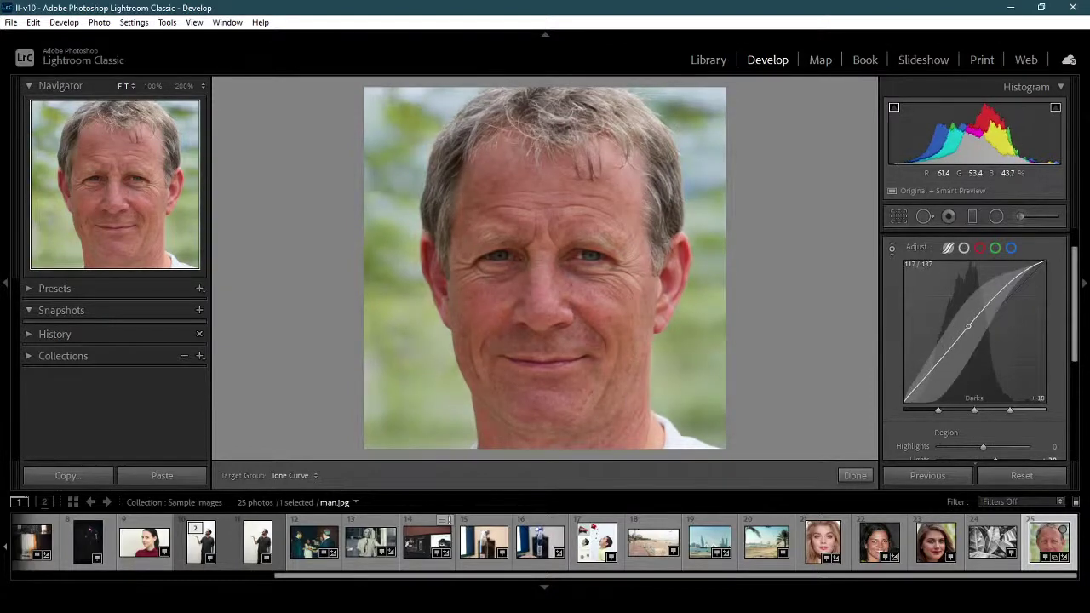
left_click_drag(437, 331, 537, 374)
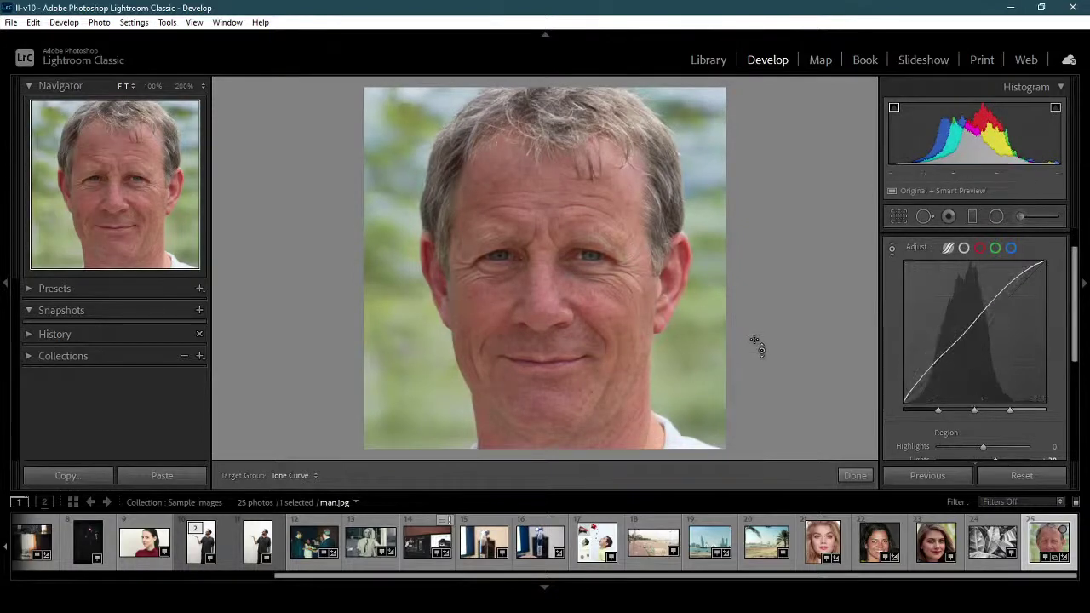
Reset all adjustments on the man.jpg portrait and collapse the tone curve settings.
left_click(1022, 476)
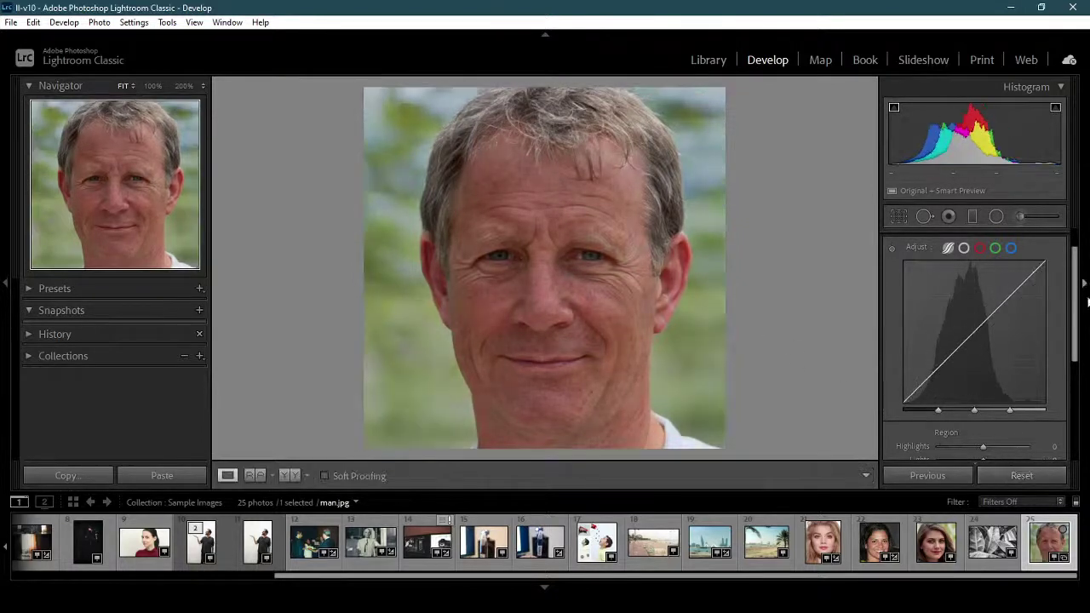
left_click_drag(1076, 322, 1063, 256)
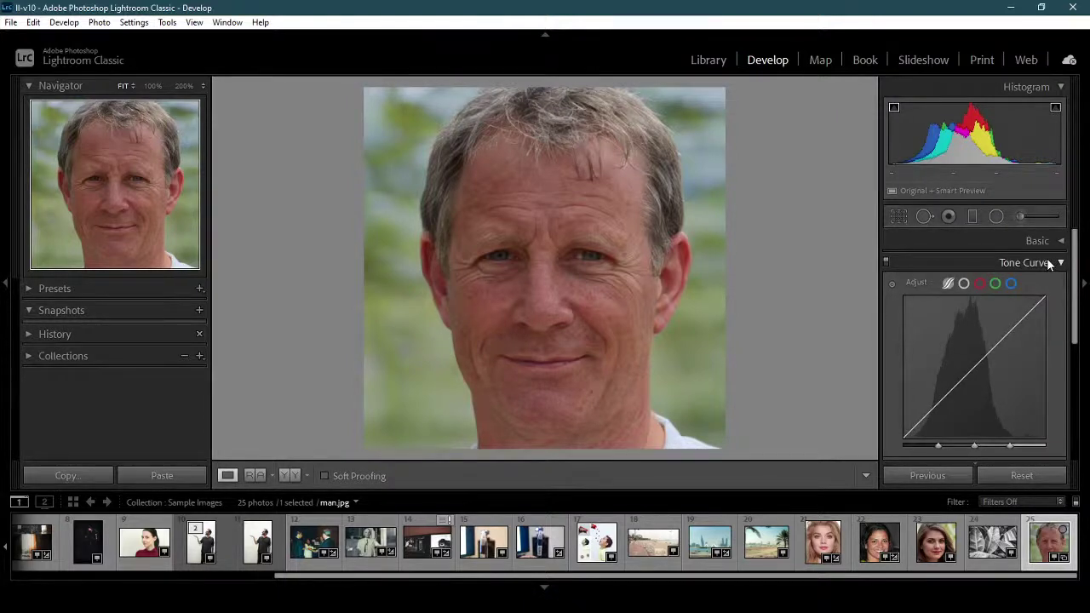
left_click(1049, 264)
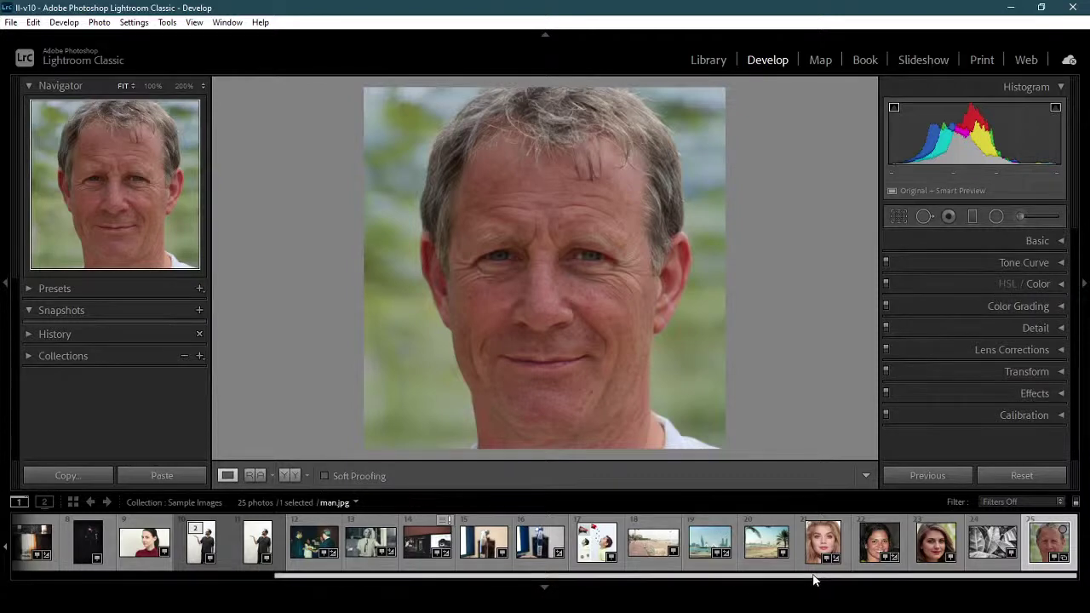
Switch to the Christmas decorations photo IMG_4443.CR2 and expand its tone curve settings.
left_click_drag(814, 580, 526, 582)
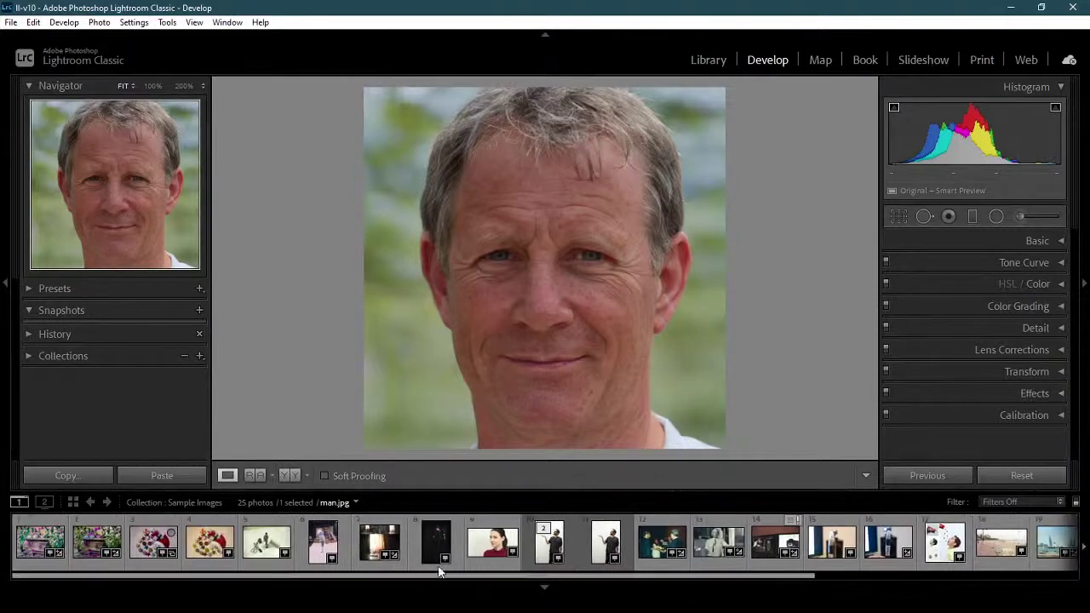
left_click(163, 540)
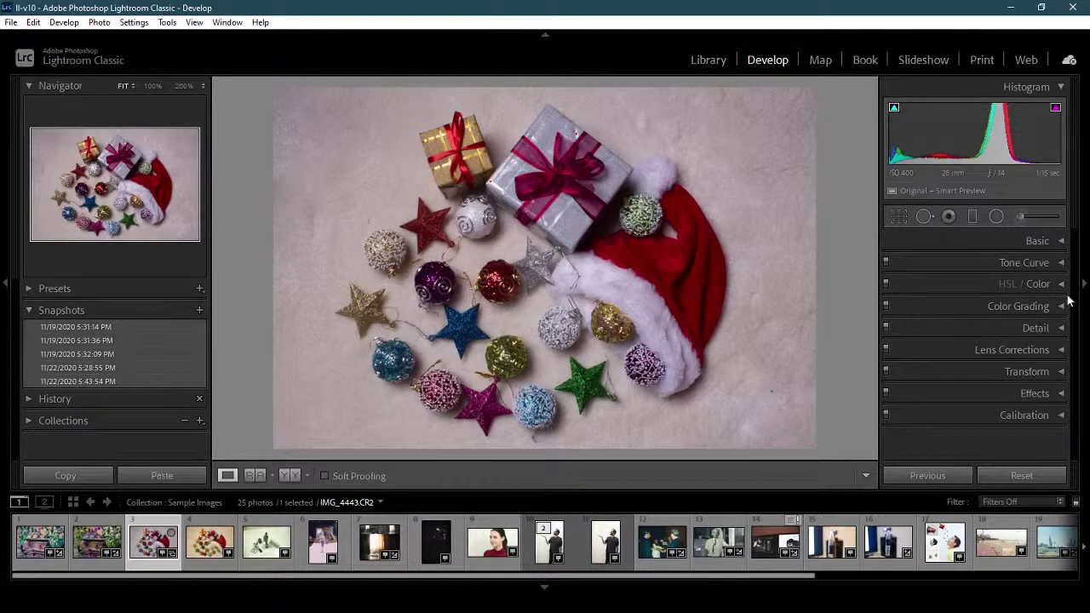
left_click(1062, 264)
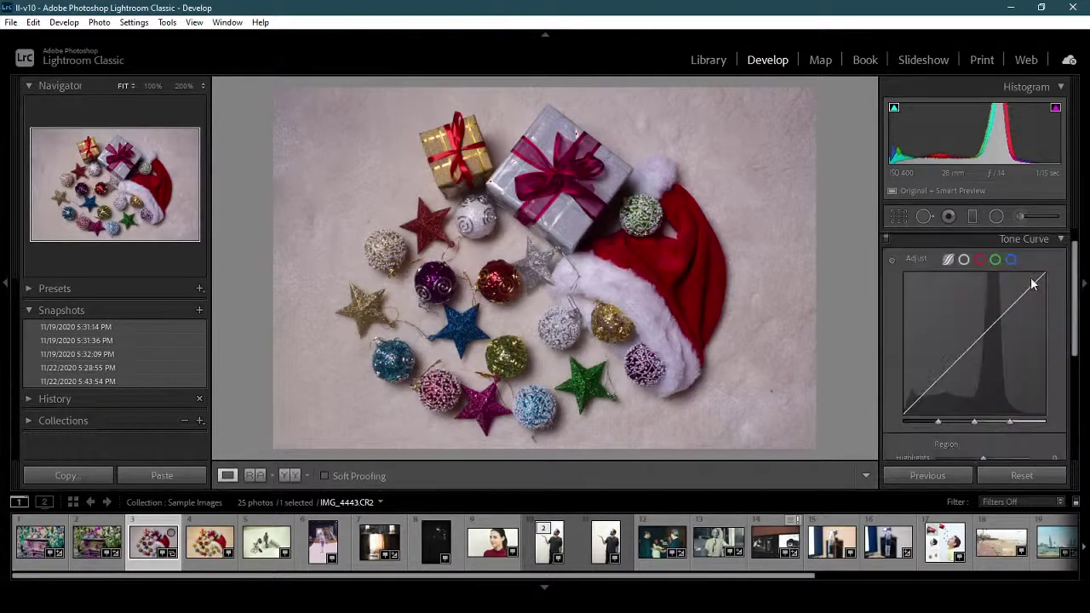
Try the tone curve's targeted adjustment on the red hat and the silver gift, and reset the photo's adjustments.
left_click(890, 259)
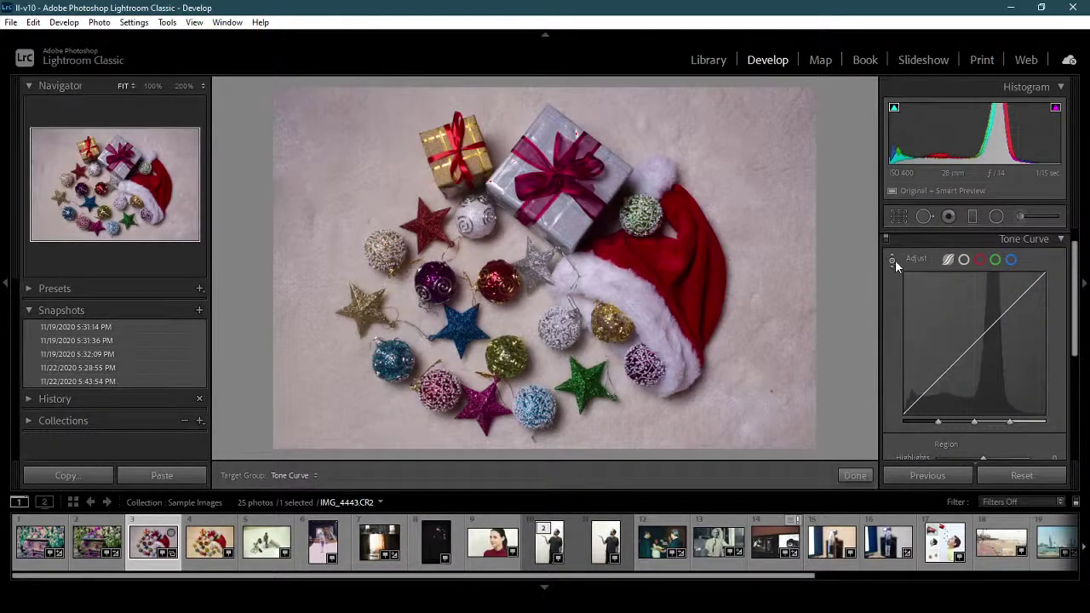
left_click(892, 260)
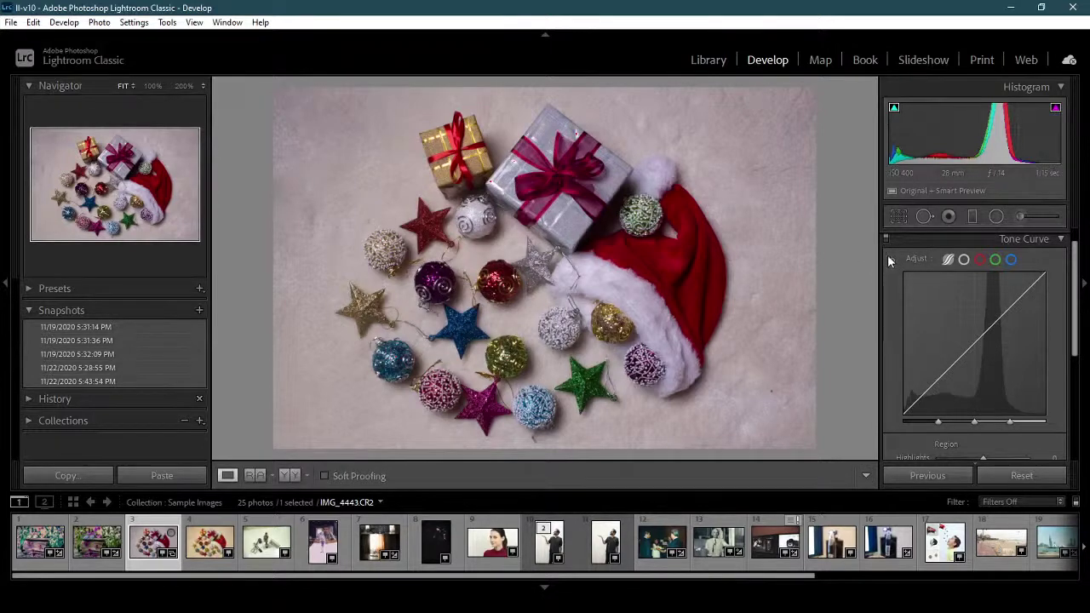
left_click(892, 260)
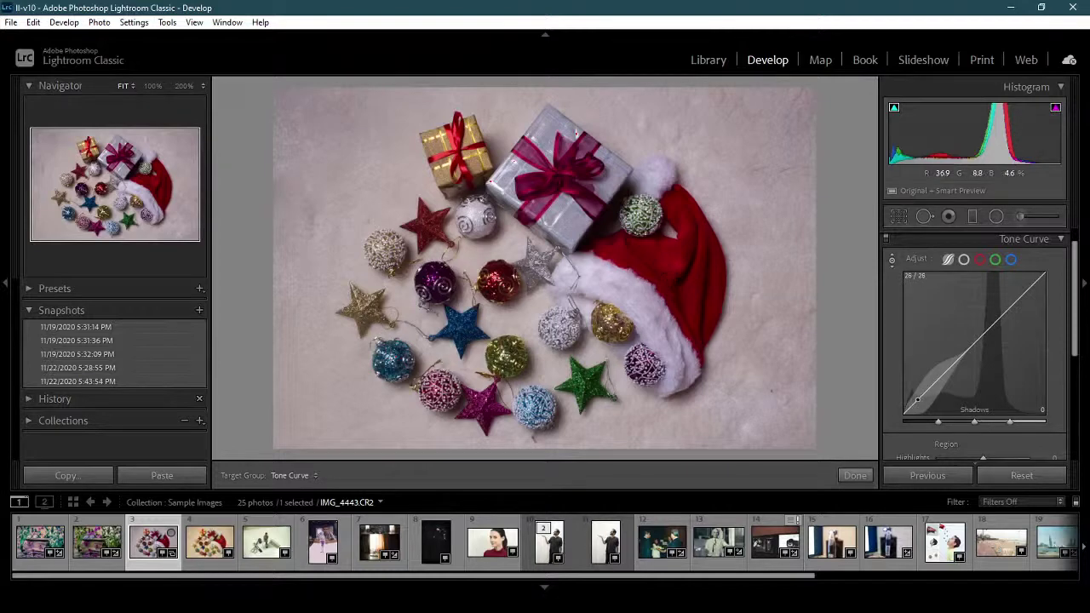
mouse_move(663, 269)
left_mouse_down()
mouse_move(663, 258)
mouse_move(663, 280)
left_mouse_up()
left_click_drag(532, 198, 482, 197)
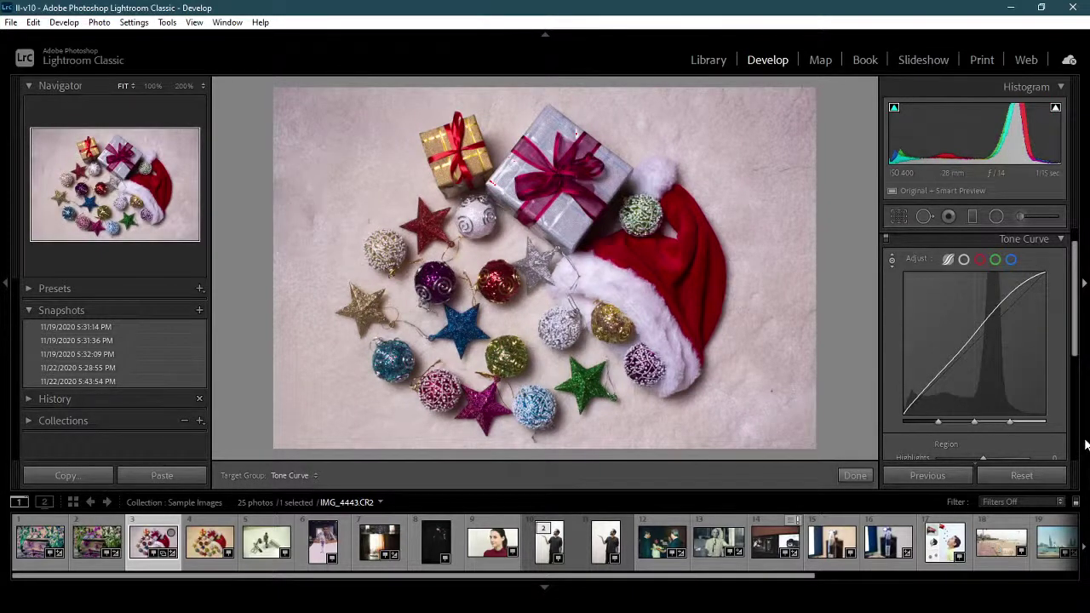
left_click(1052, 479)
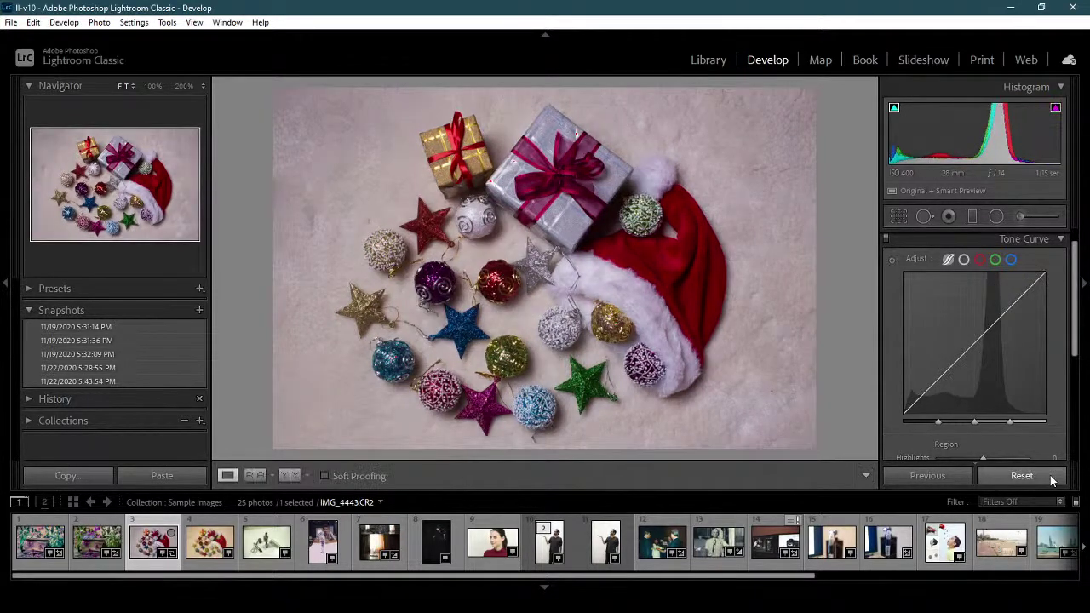
Collapse the tone curve settings and open the HSL / Color settings in HSL mode.
left_click(1026, 239)
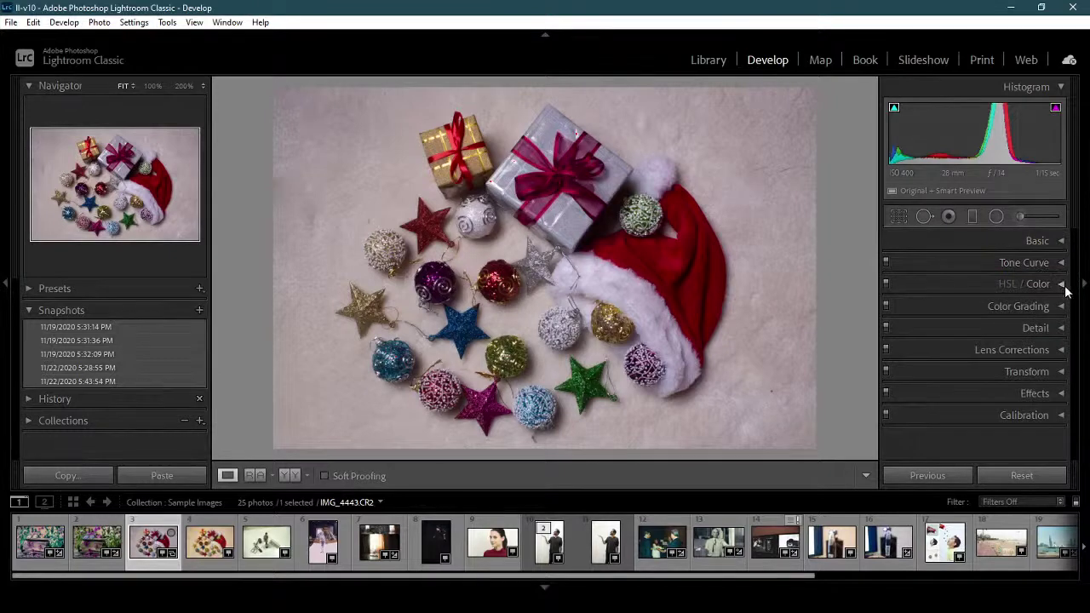
left_click(1063, 286)
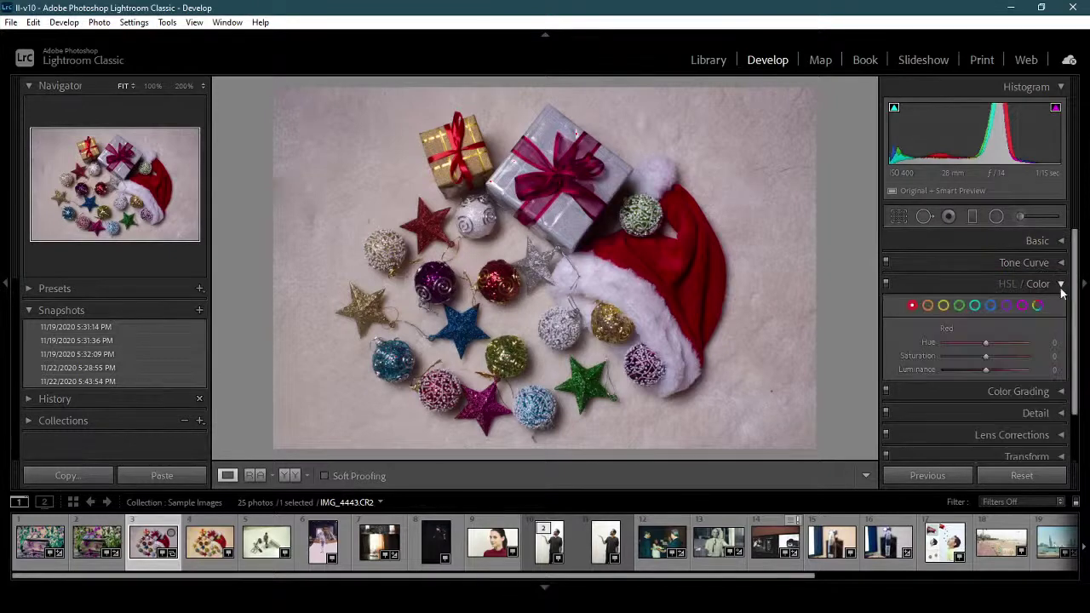
left_click(1006, 283)
scroll(1078, 330, "down", 1)
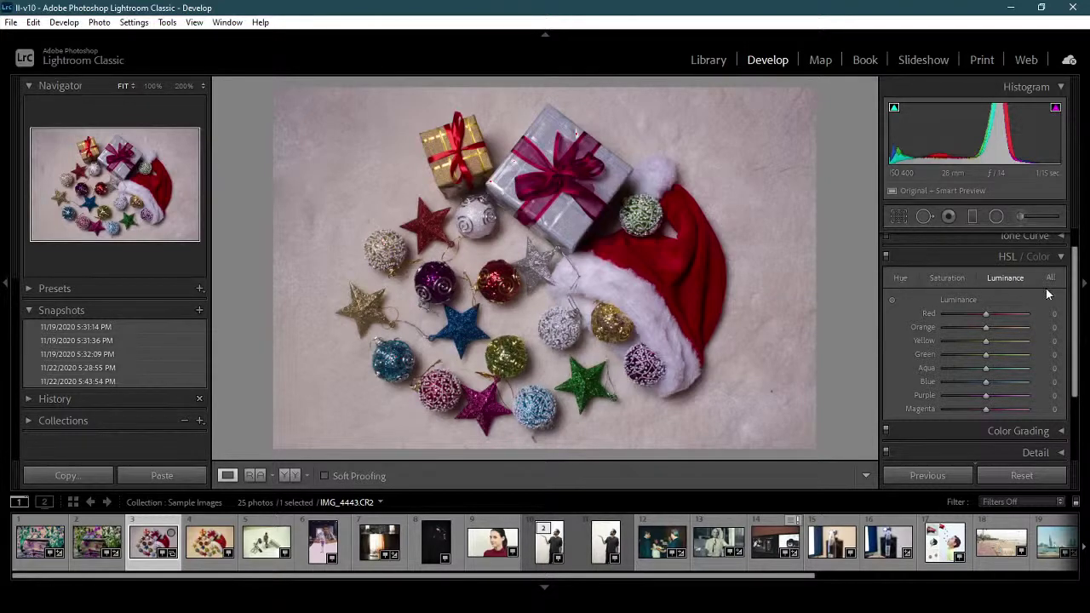
Examine the Hue, Saturation, Luminance and All views of the HSL settings and their per-colour sliders.
left_click(905, 279)
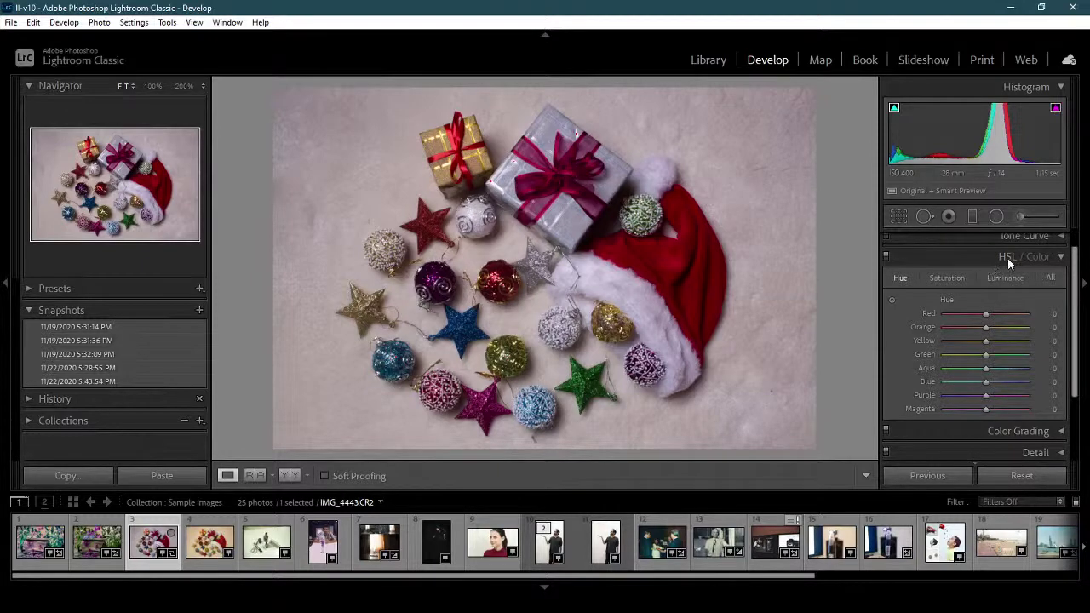
left_click(942, 280)
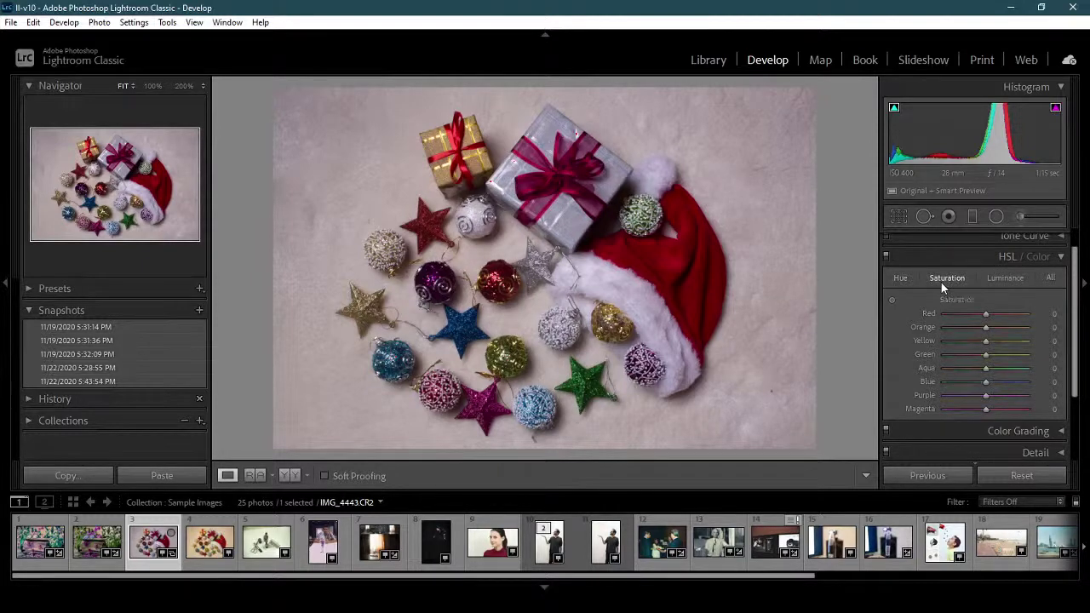
left_click(1009, 279)
left_click(1050, 278)
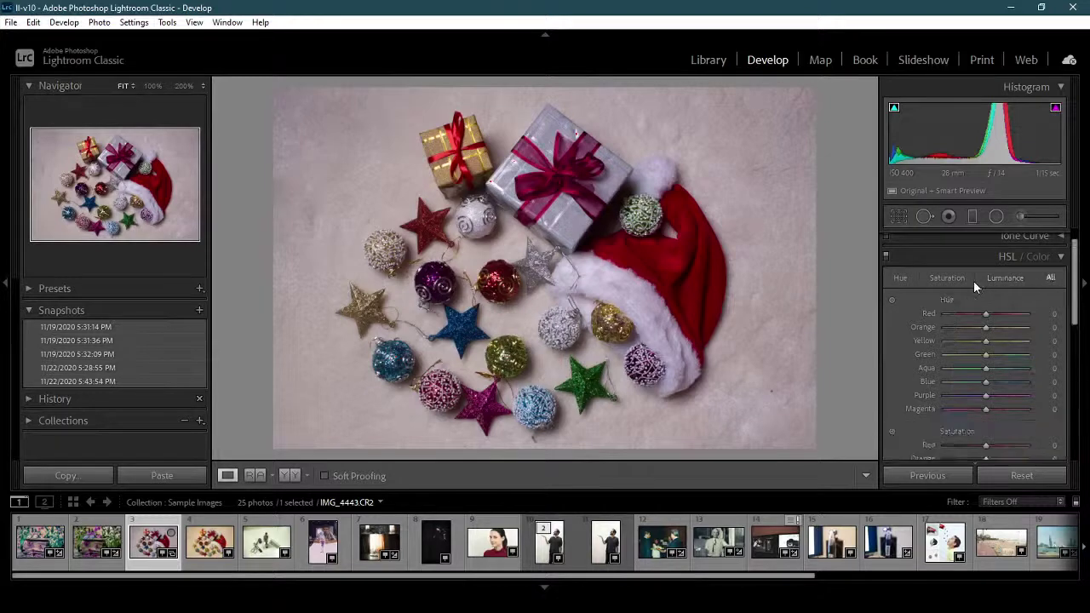
left_click_drag(1075, 300, 1076, 361)
scroll(1075, 361, "down", 3)
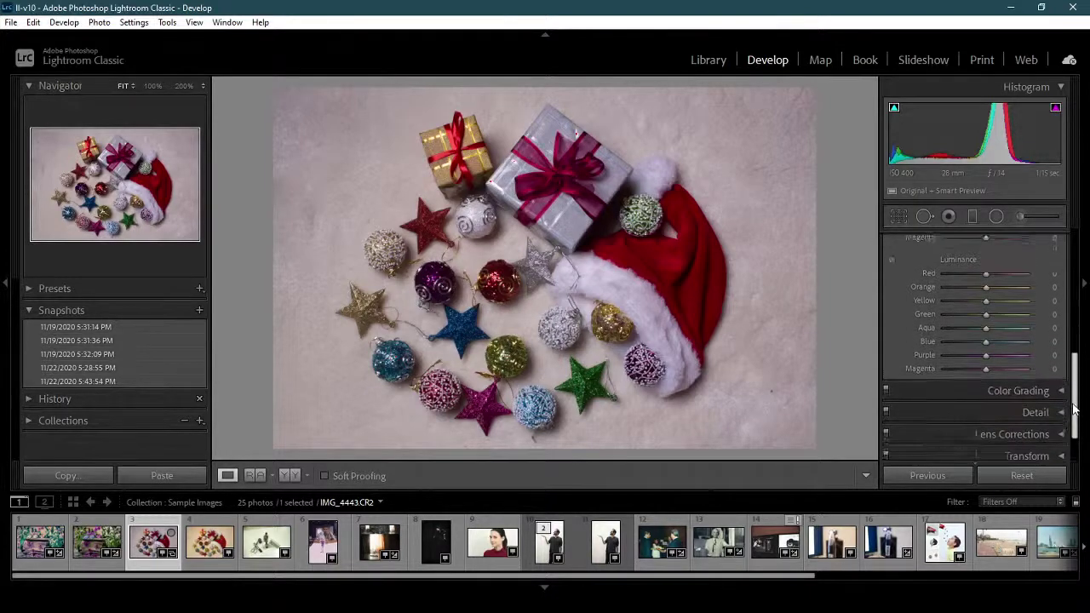
scroll(1076, 373, "up", 8)
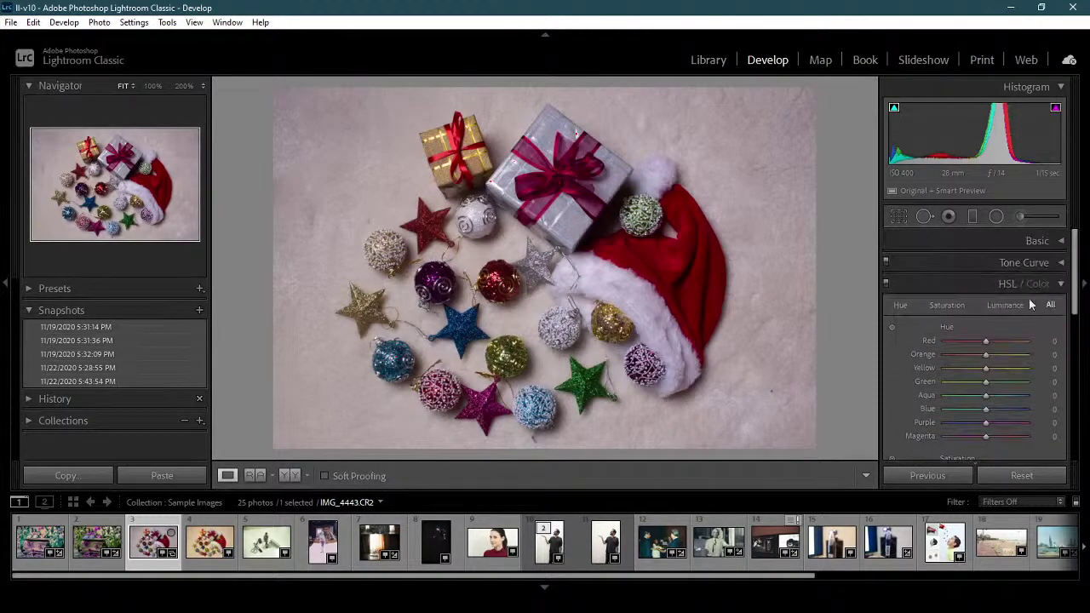
Set the photo's Hue values to +100 for Red, +35 for Yellow and -82 for Blue.
left_click(900, 305)
left_click_drag(1071, 327, 1079, 344)
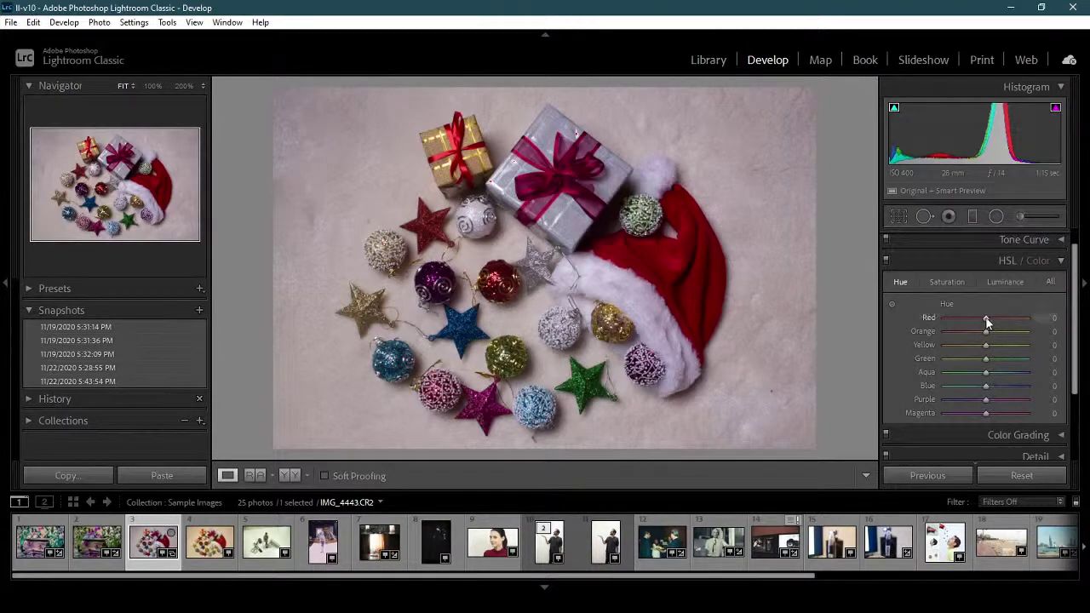
left_click_drag(987, 318, 1078, 328)
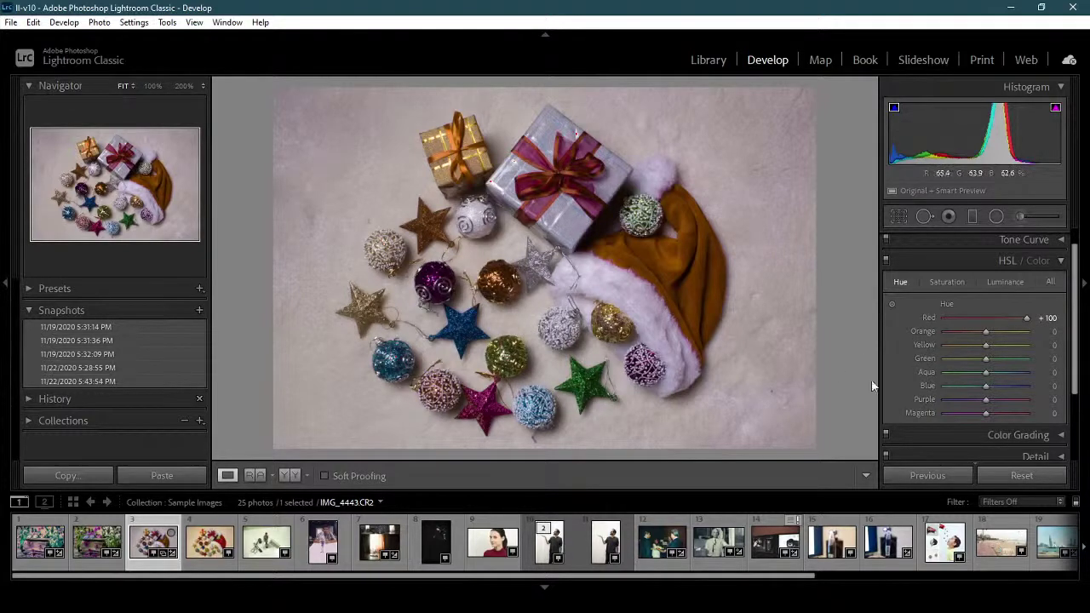
mouse_move(986, 345)
left_mouse_down()
mouse_move(1031, 354)
mouse_move(961, 355)
mouse_move(1030, 357)
mouse_move(987, 363)
mouse_move(1012, 356)
mouse_move(1000, 354)
left_mouse_up()
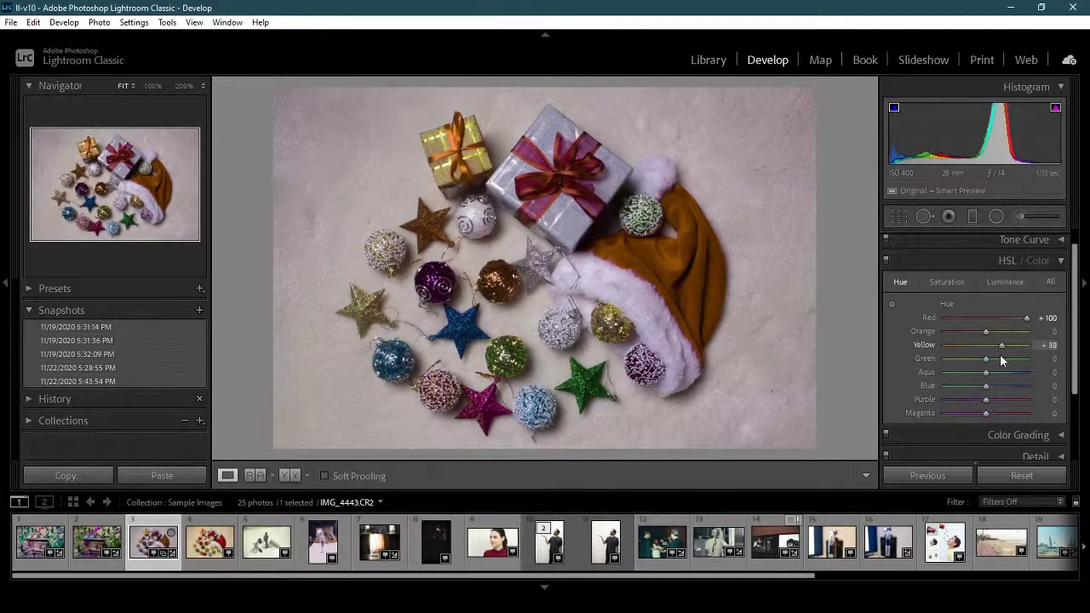
left_click_drag(988, 391, 951, 392)
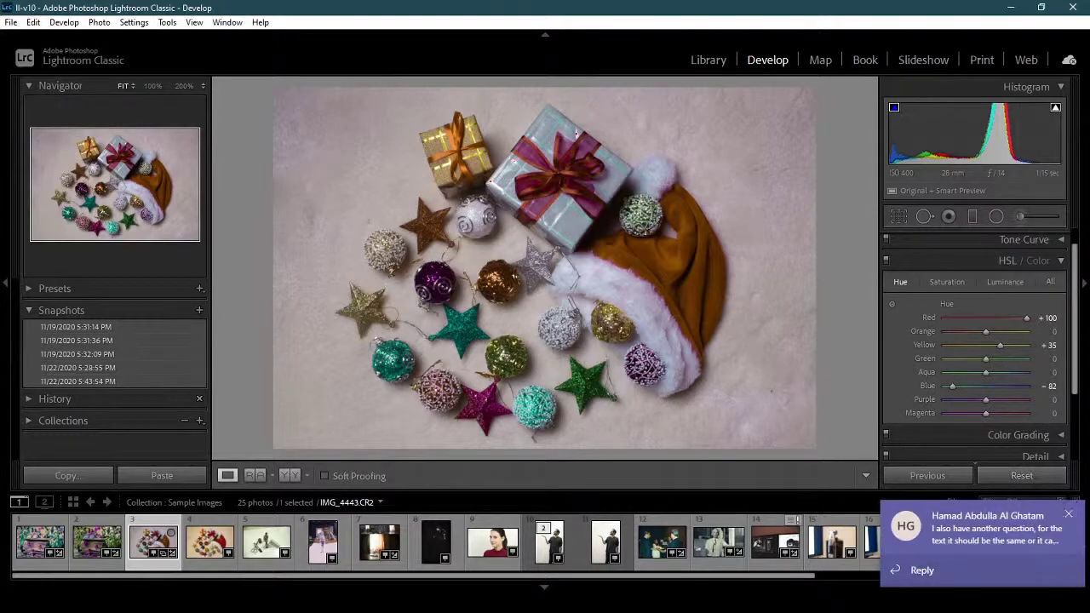
Quit the background messaging app that shows notifications over the workspace.
left_click(908, 604)
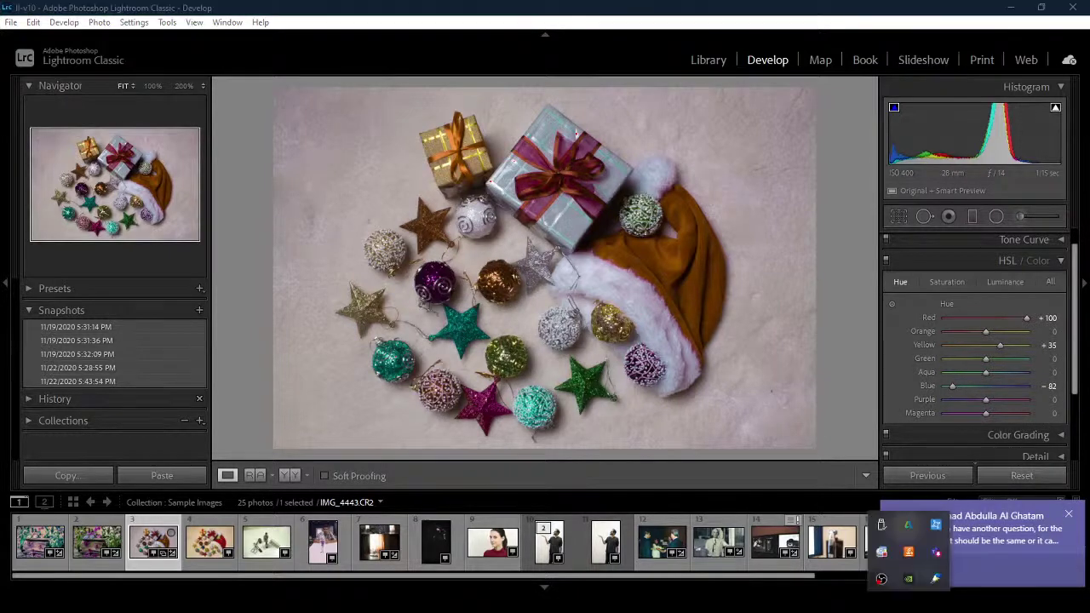
right_click(940, 555)
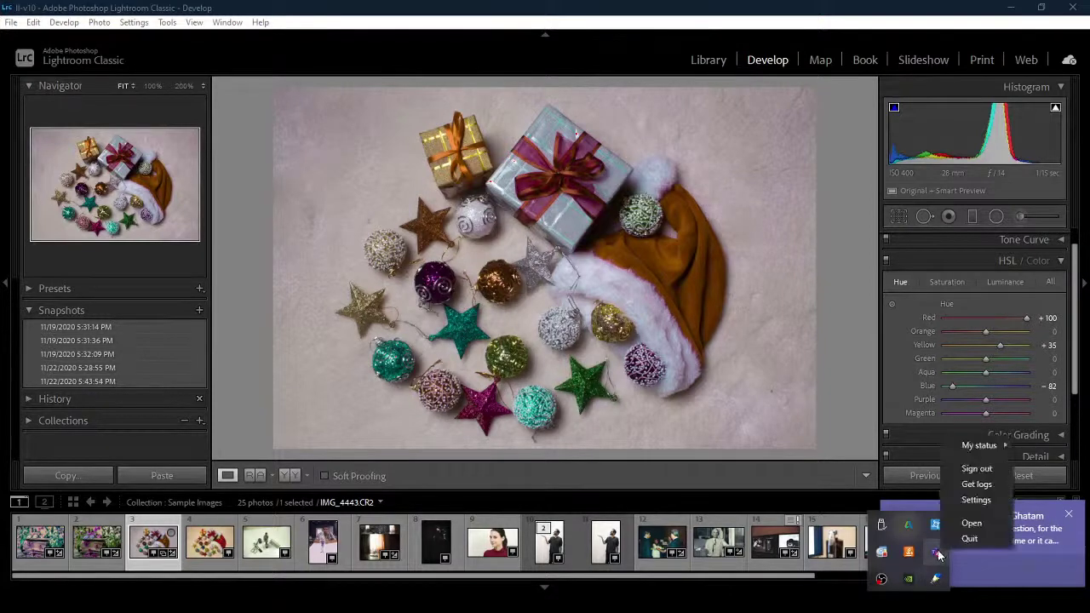
left_click(961, 543)
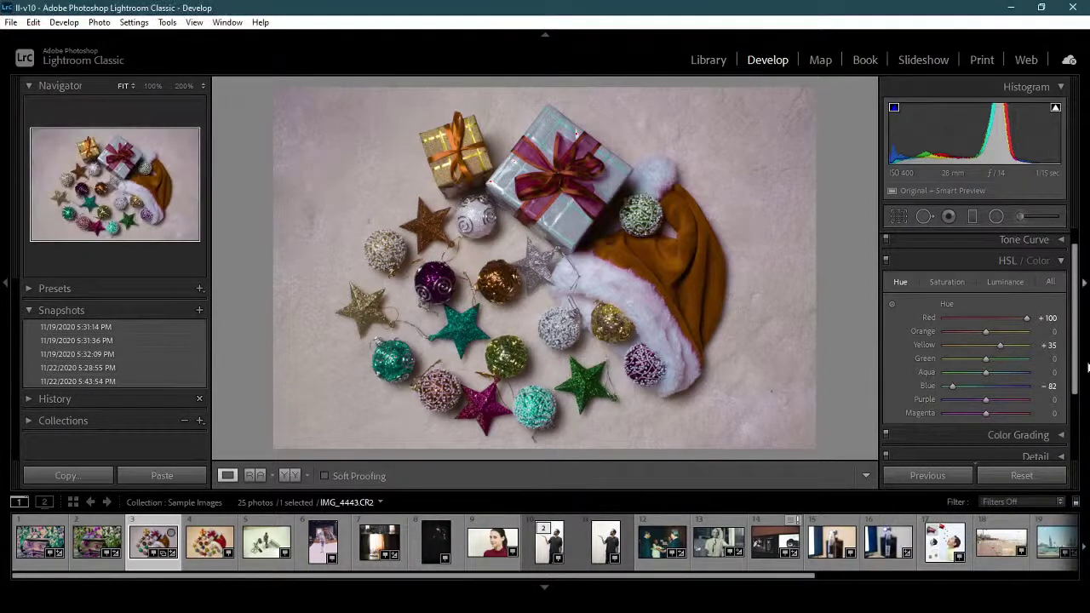
Raise the Purple hue and reset all adjustments on the Christmas photo.
left_click_drag(985, 399, 1015, 419)
left_click(1053, 477)
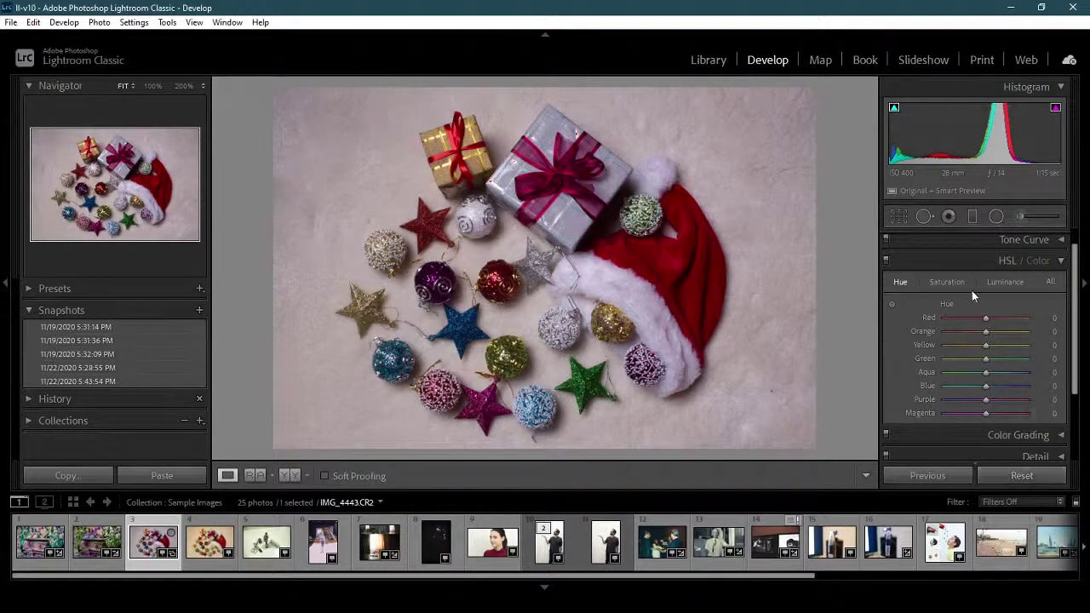
Try the Red saturation at +67, +100 and -100 in the HSL saturation settings.
left_click(947, 282)
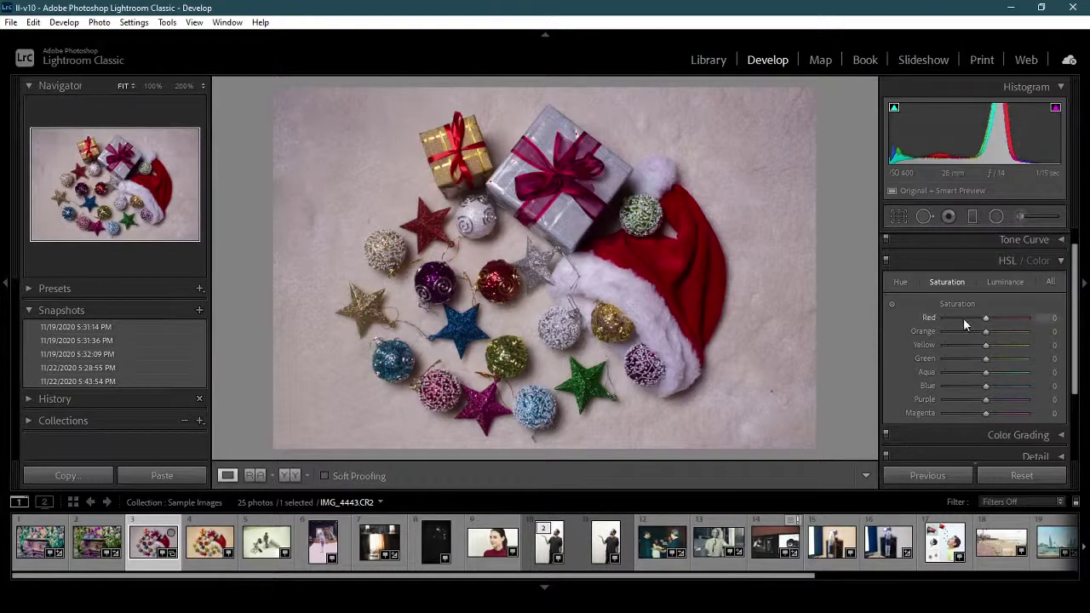
left_click_drag(986, 322, 1013, 321)
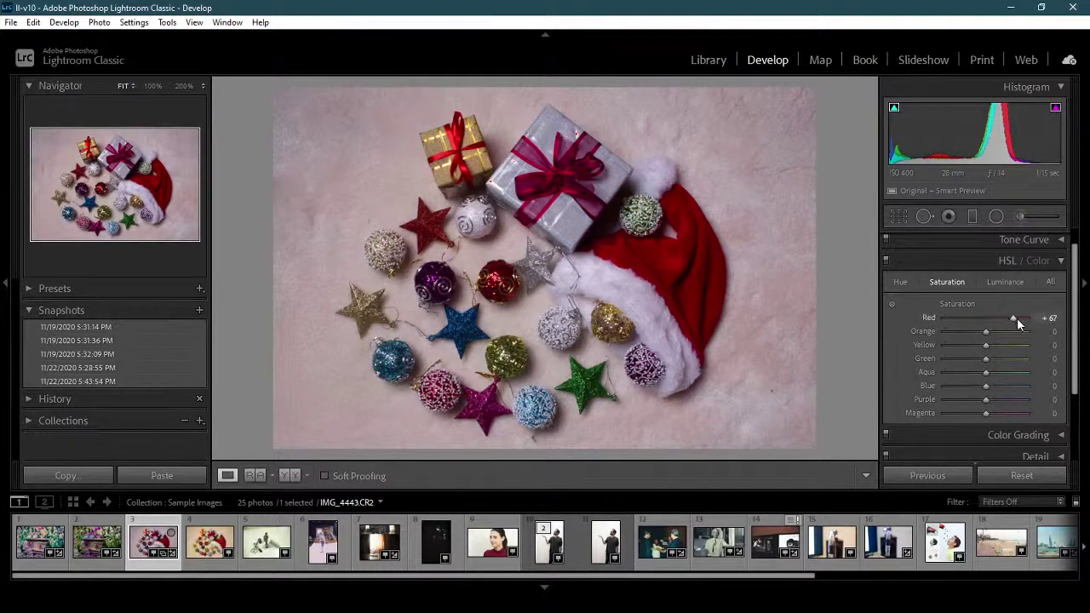
left_click_drag(1023, 318, 1041, 320)
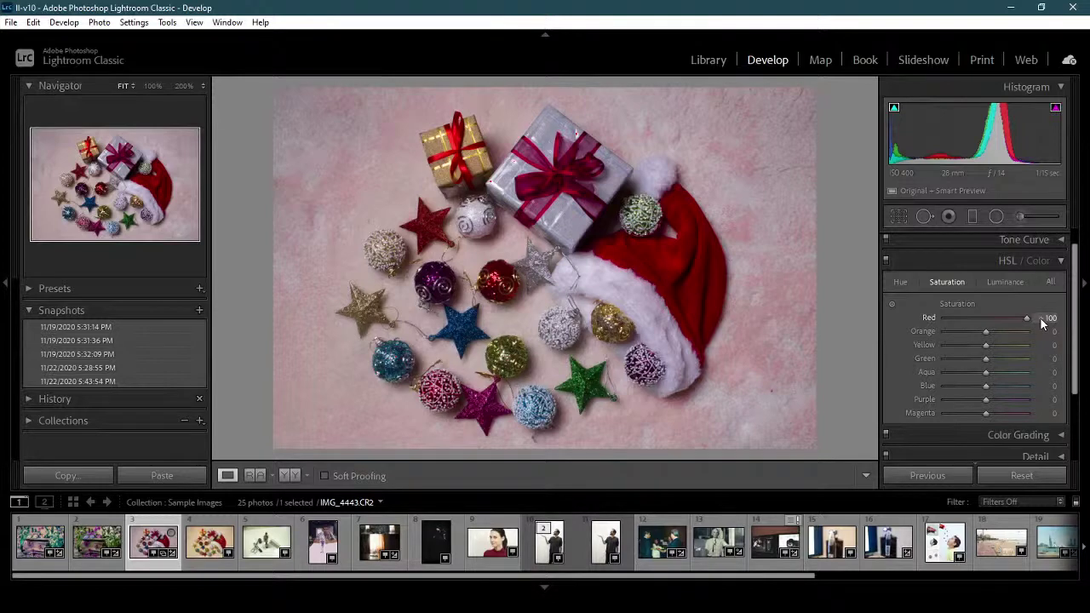
left_click_drag(1041, 319, 891, 328)
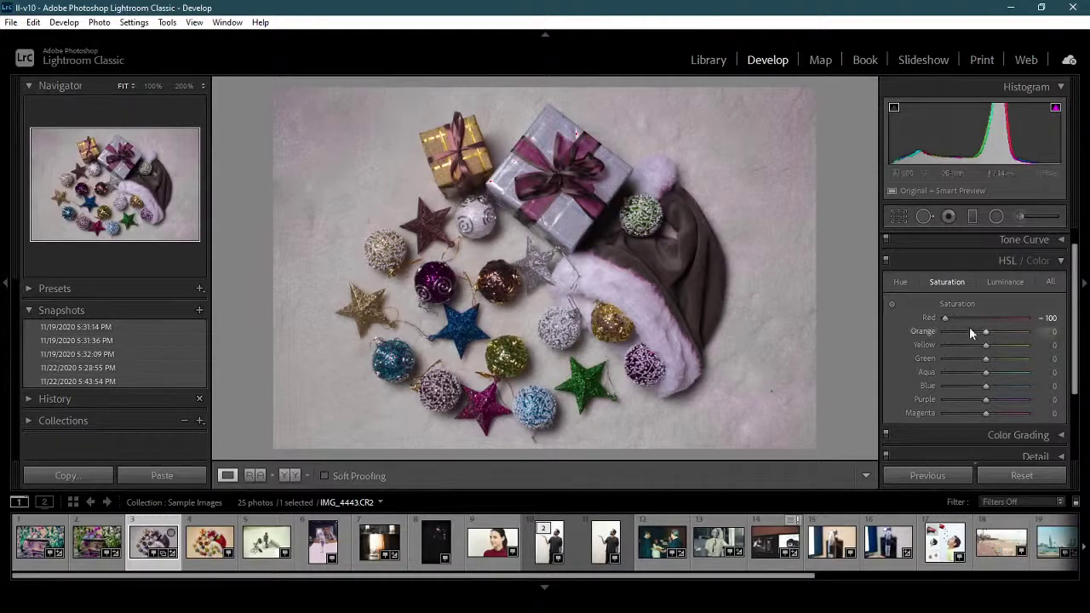
Set the Red saturation back to 0.
left_click(1050, 318)
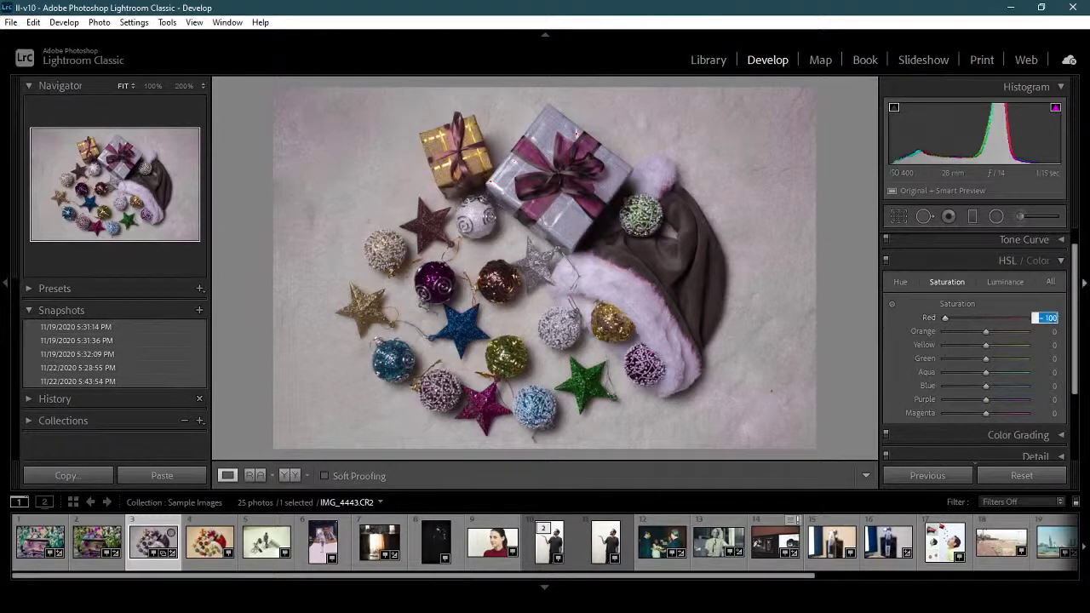
type("0")
key("Return")
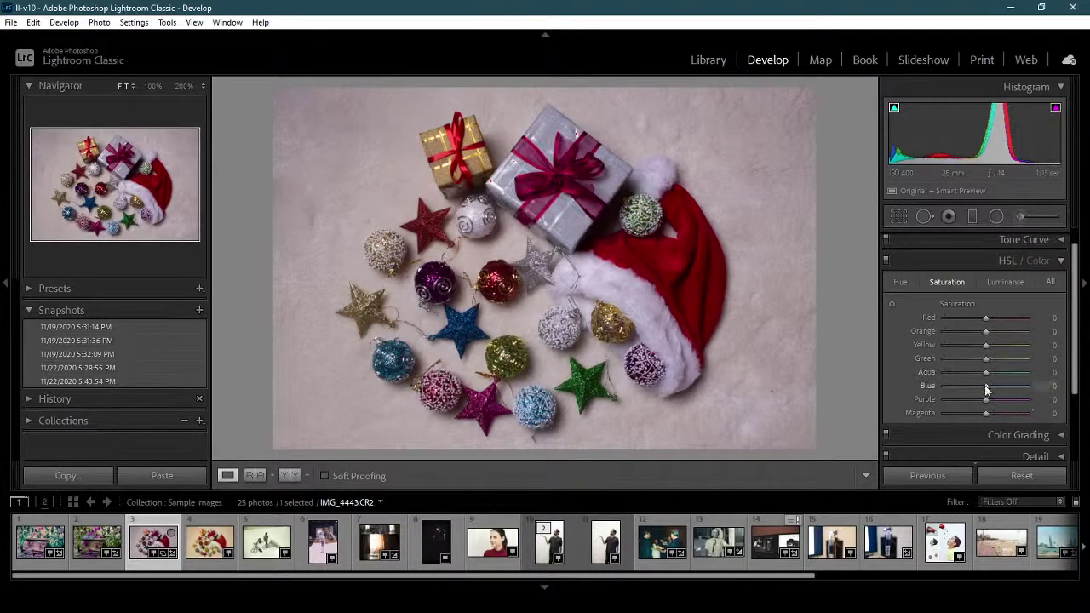
Try the Blue saturation at -100 and +100, and set it back to 0.
left_click_drag(986, 390, 928, 386)
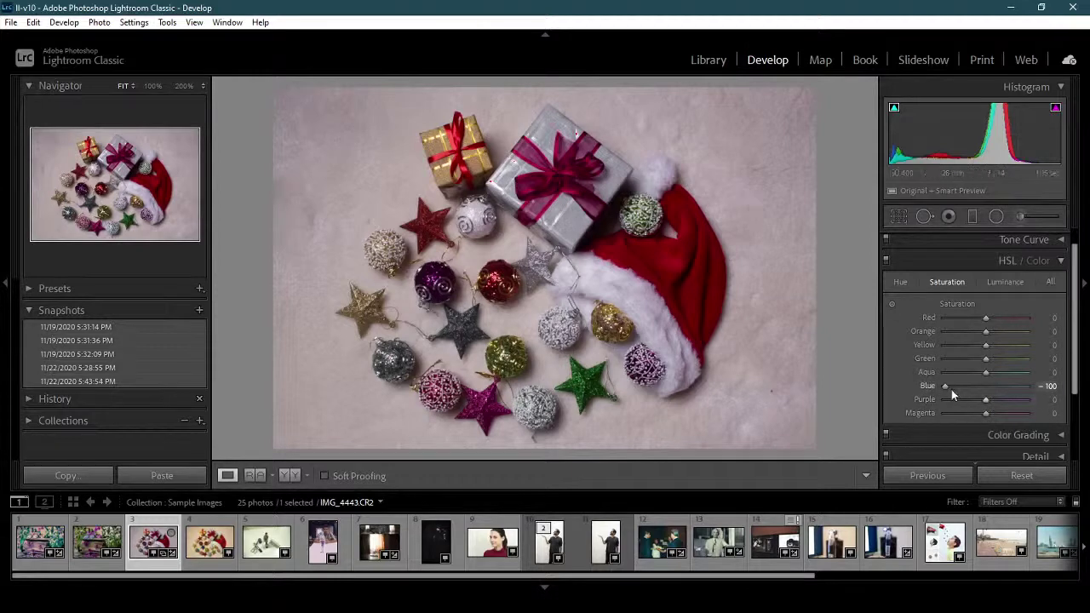
left_click_drag(943, 386, 1078, 393)
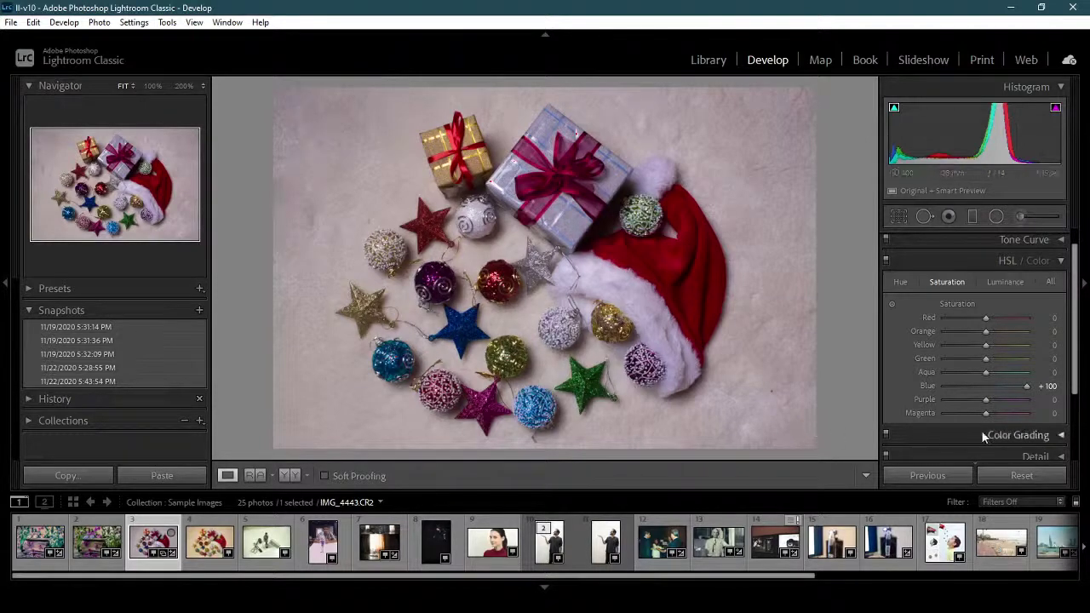
left_click(1048, 386)
type("0")
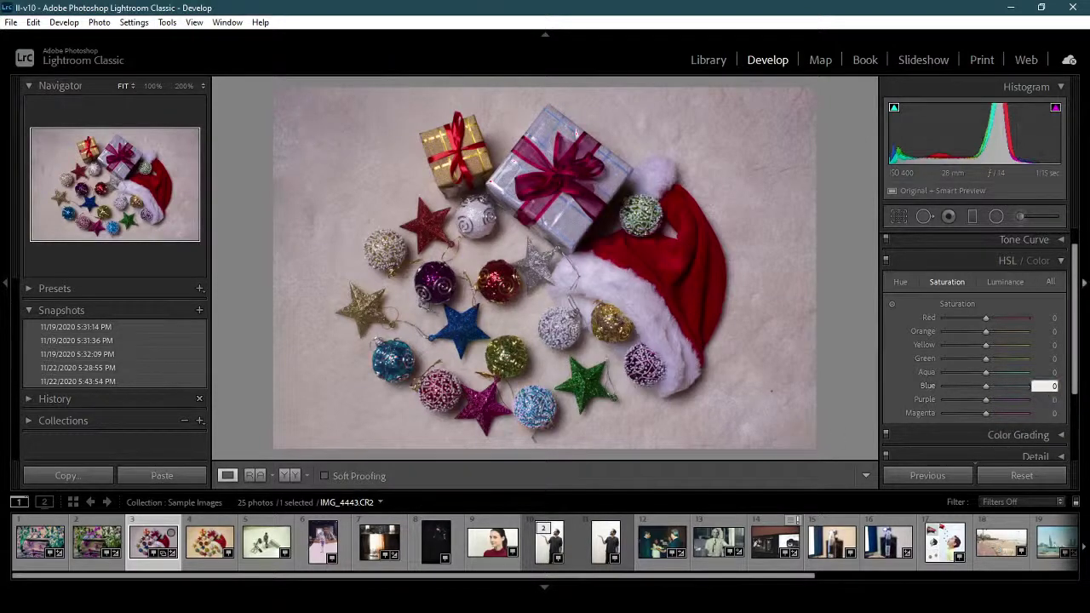
key("Return")
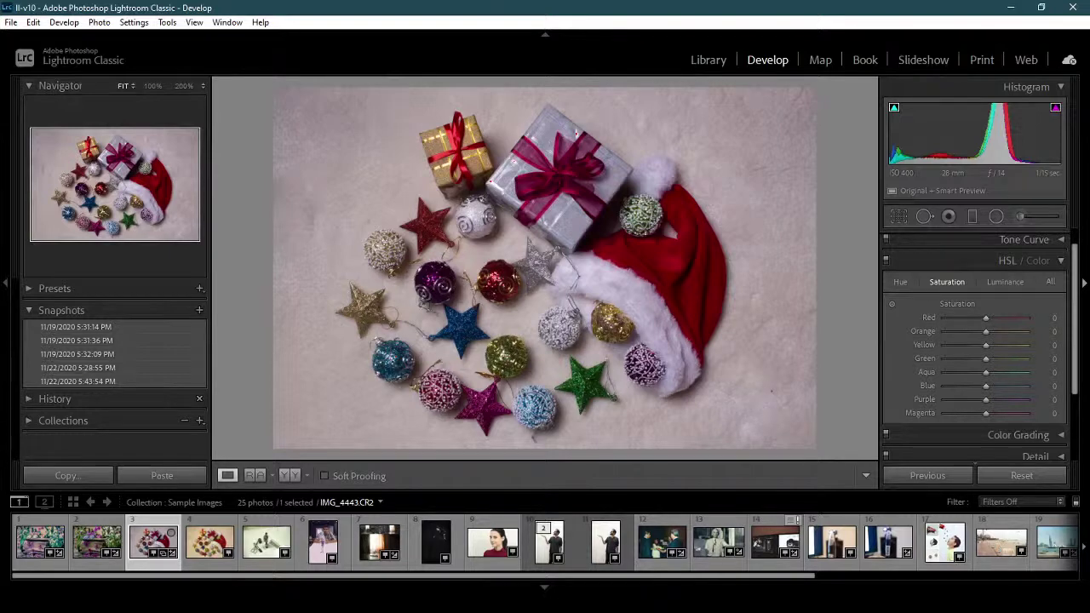
Try the Red luminance at +100 and a lower value in the HSL luminance settings, and reset all adjustments.
left_click(1008, 281)
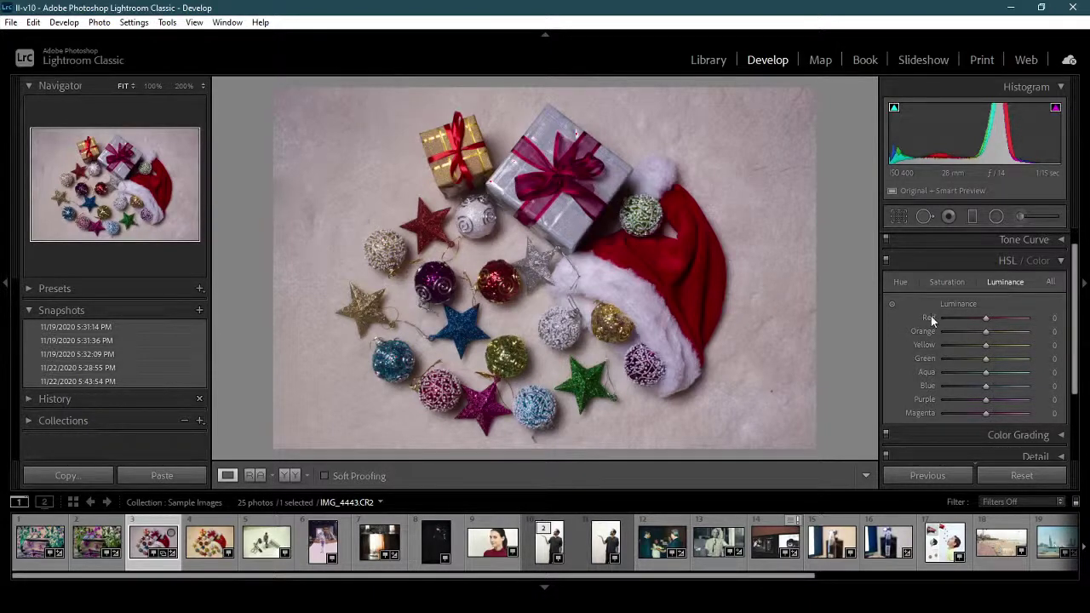
left_click_drag(986, 319, 1052, 323)
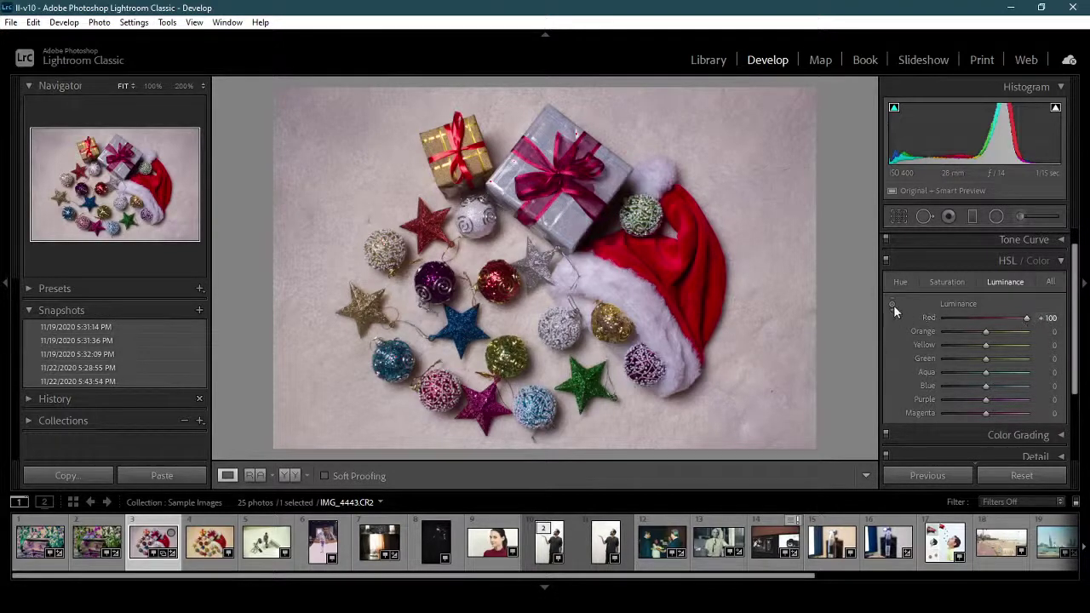
left_click_drag(1026, 318, 997, 332)
left_click(1044, 477)
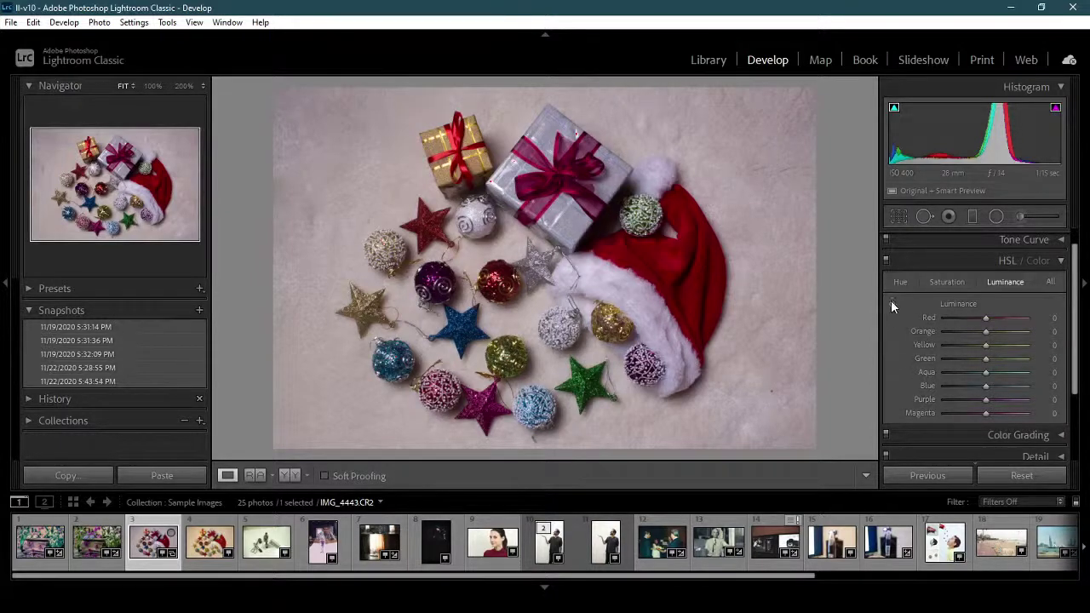
Brighten the Santa hat with the luminance targeted adjustment to Red +76 and Orange +13, and reset all adjustments.
left_click(891, 302)
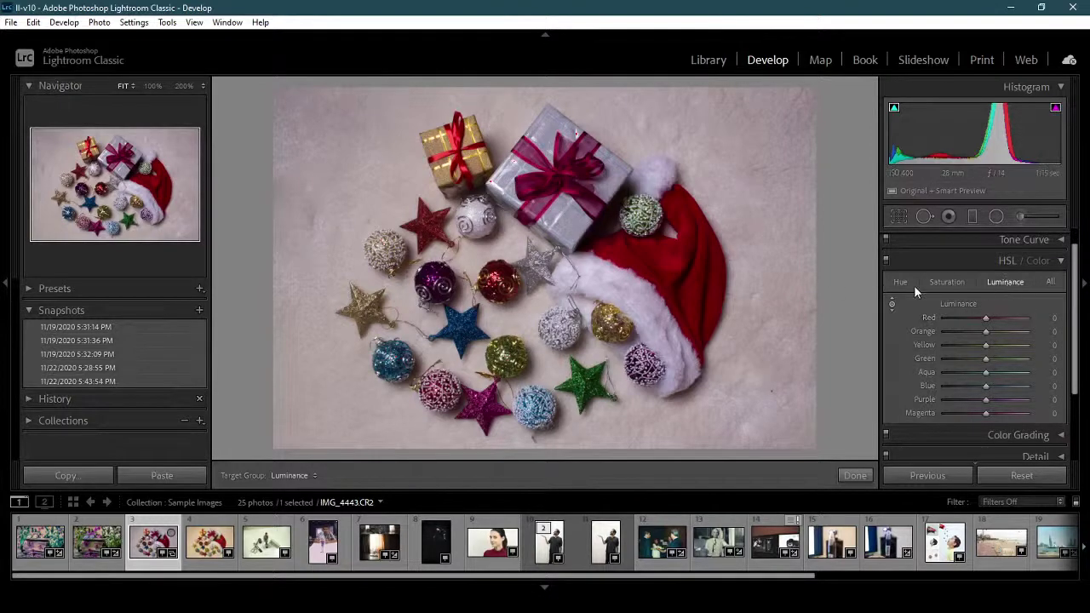
left_click_drag(668, 271, 668, 213)
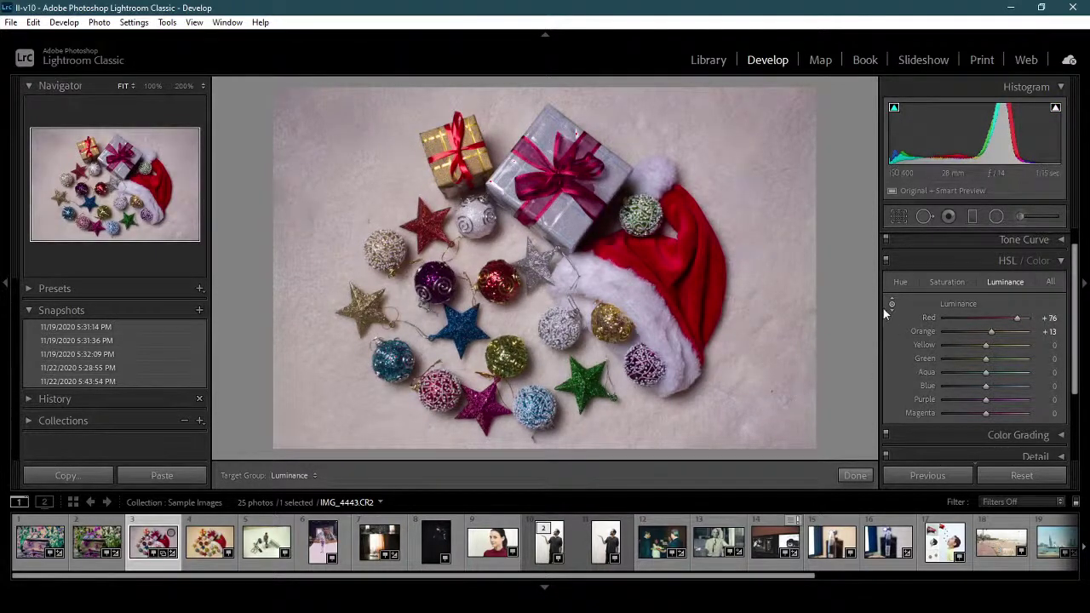
left_click(1002, 469)
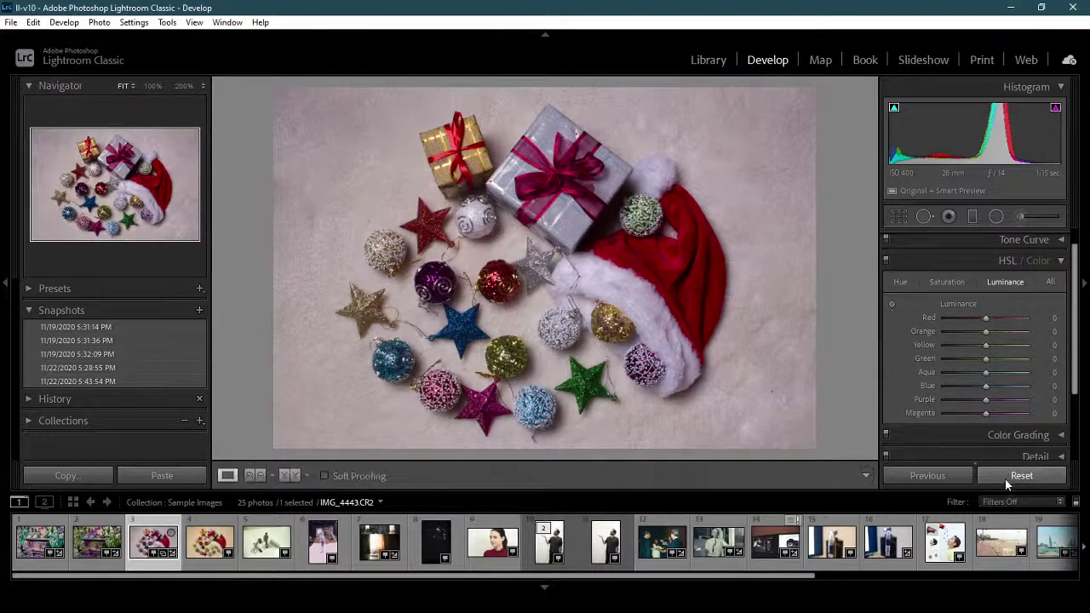
Switch to the Outdoor_Books.NEF photo with the glasses on the stacked books.
left_click(892, 304)
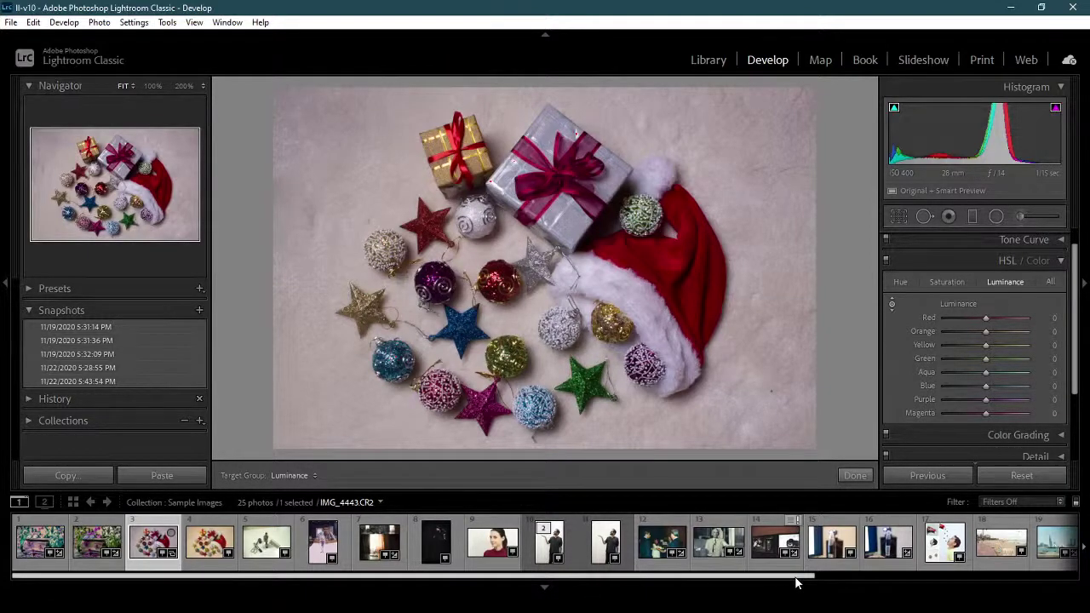
mouse_move(796, 582)
left_mouse_down()
mouse_move(984, 578)
mouse_move(778, 587)
left_mouse_up()
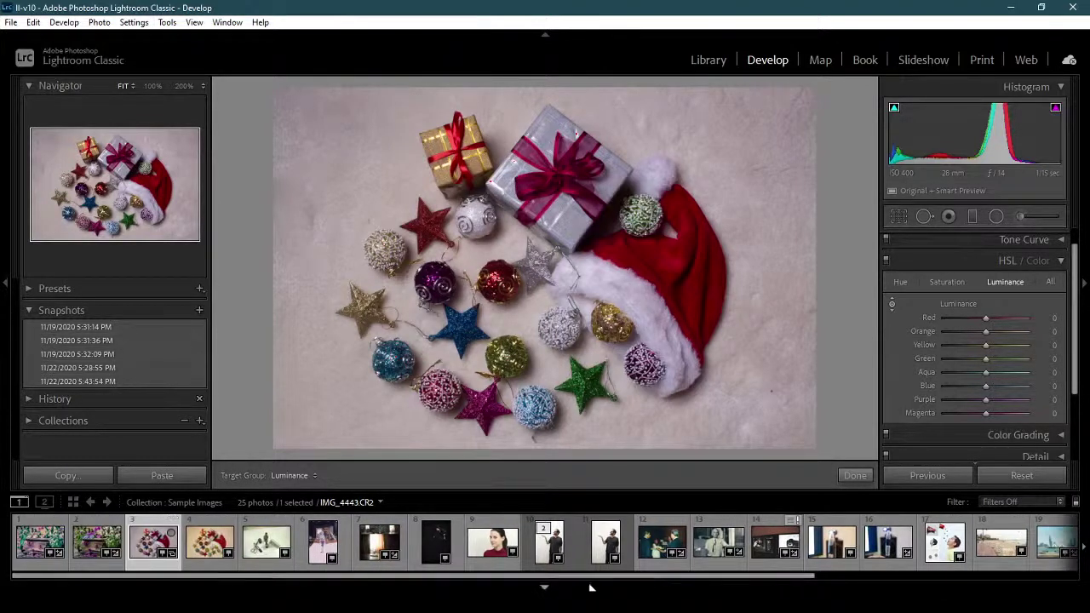
left_click(86, 543)
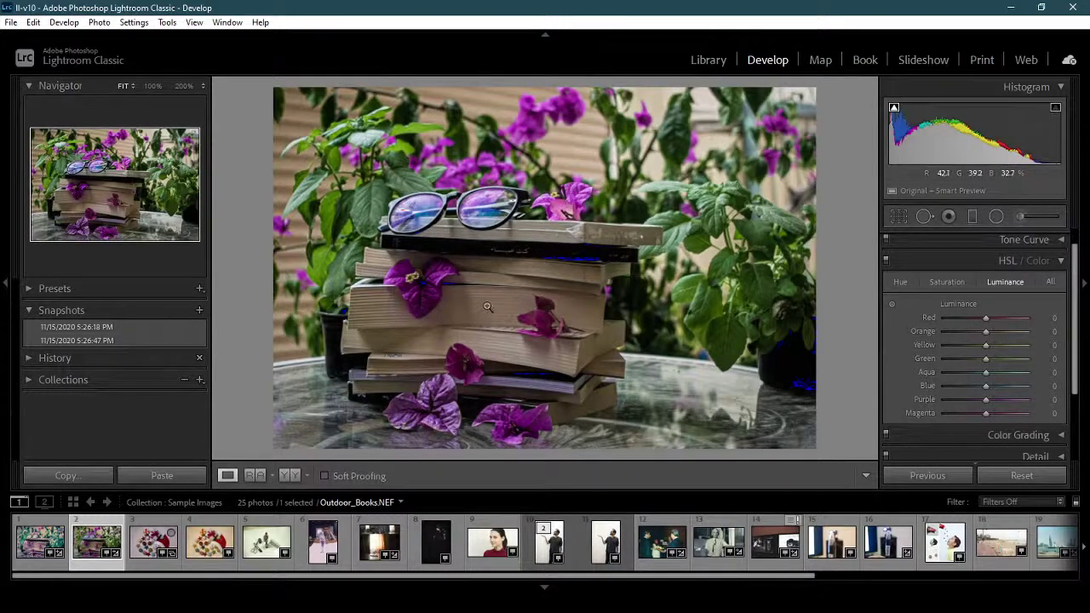
Brighten the book pages with the luminance targeted adjustment to Orange and Yellow +100, and reduce them to Orange +39 and Yellow +56.
left_click(892, 304)
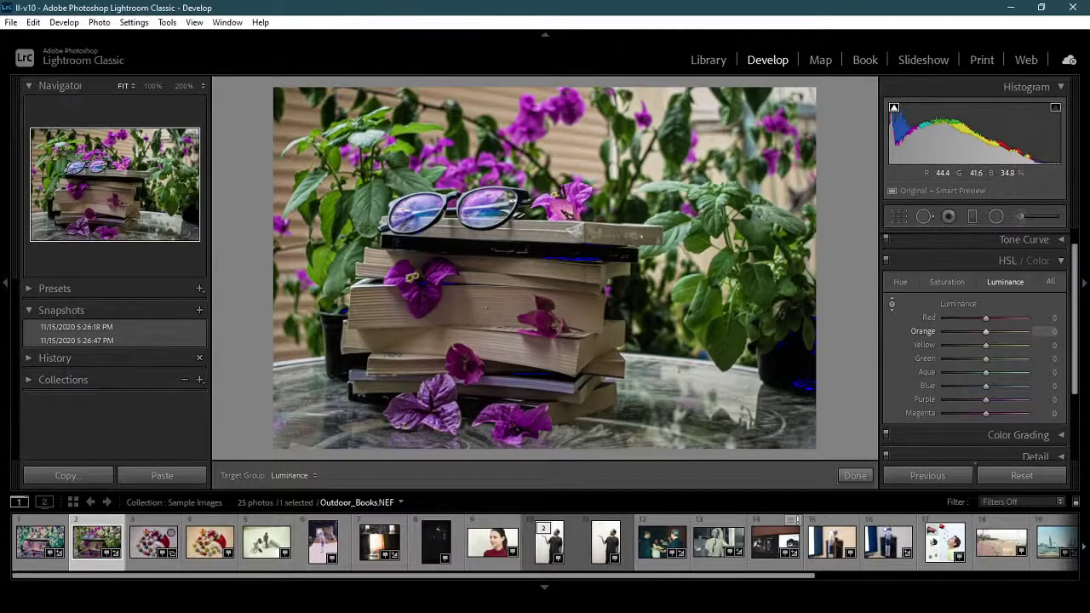
left_click_drag(588, 181, 569, 135)
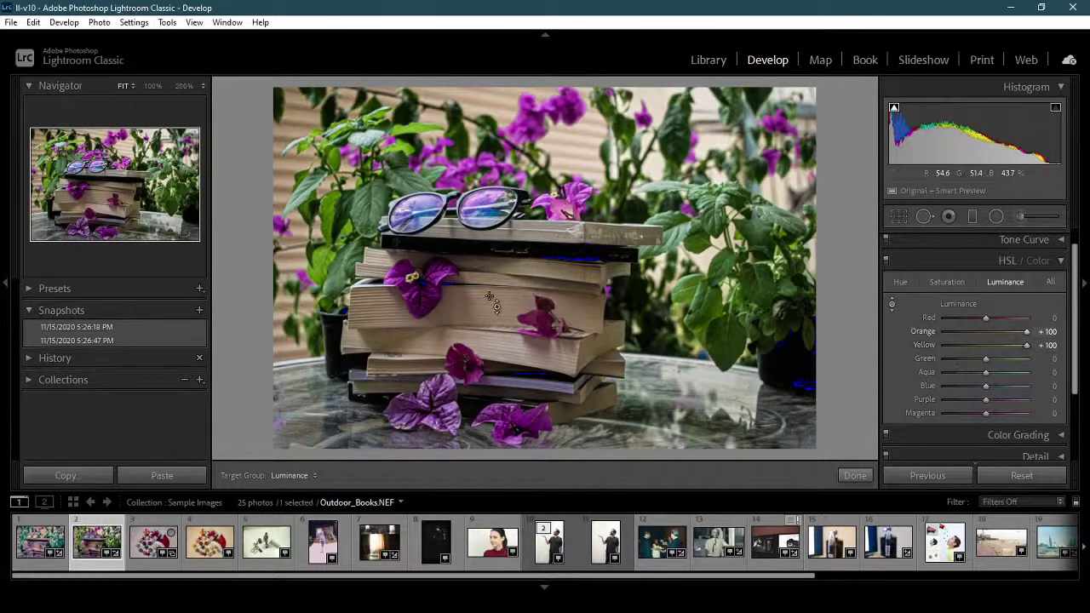
left_click_drag(490, 297, 490, 342)
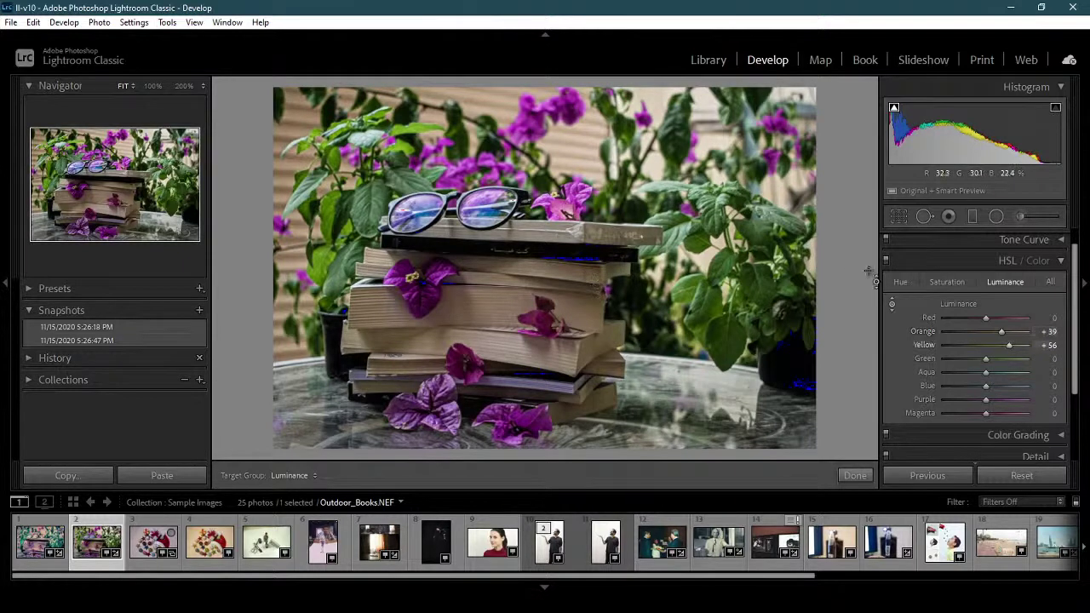
Try targeted hue adjustments on the petals and books with Magenta -47, Orange +70 and Yellow +81, and reset all adjustments.
left_click(901, 281)
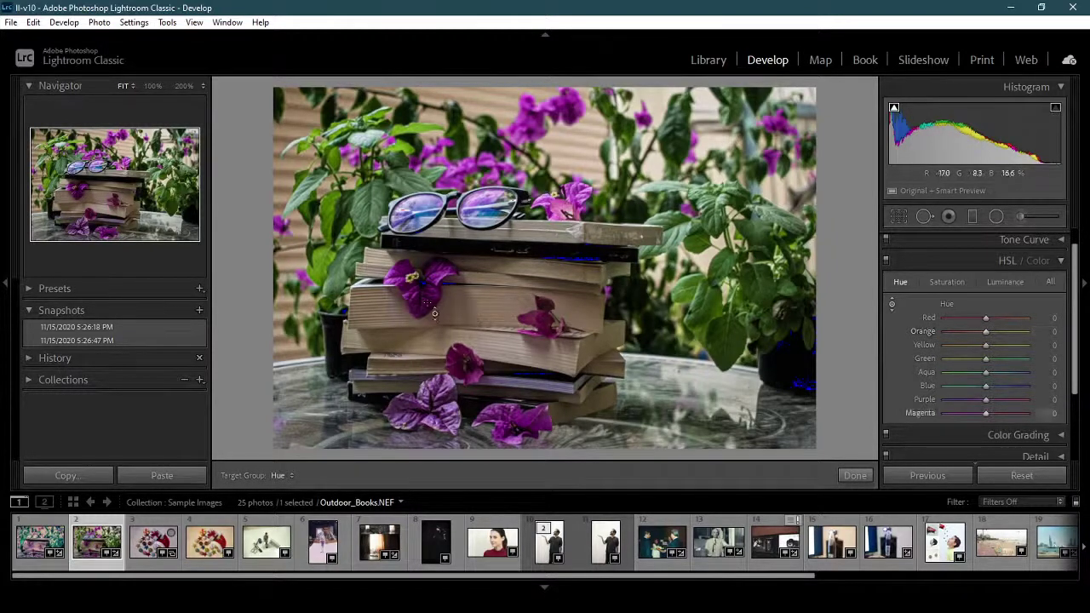
left_click_drag(440, 304, 440, 219)
mouse_move(440, 219)
left_mouse_down()
mouse_move(440, 399)
mouse_move(441, 238)
left_mouse_up()
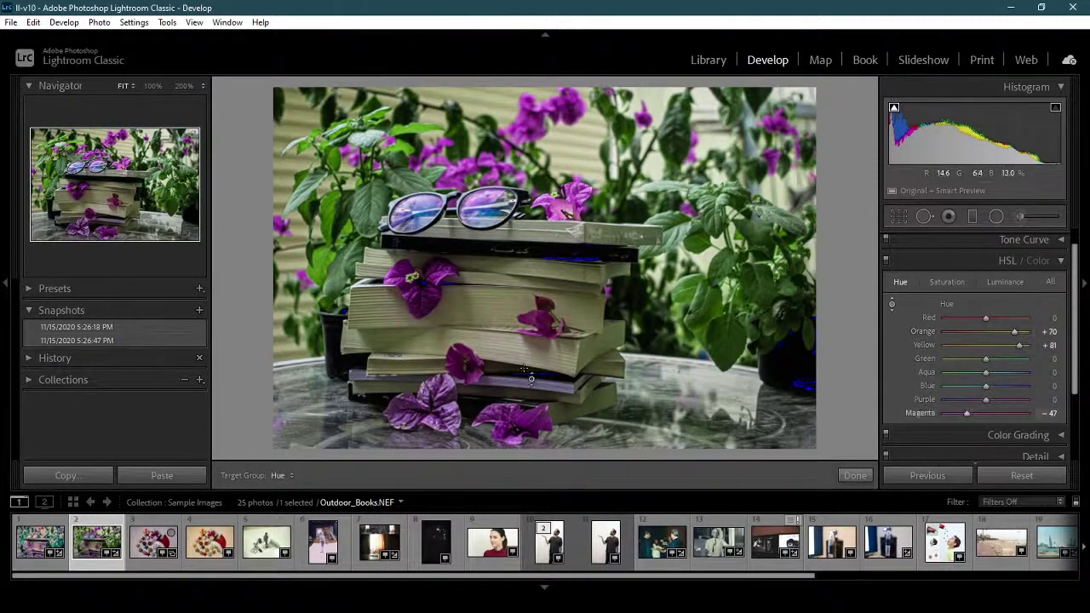
left_click(1021, 476)
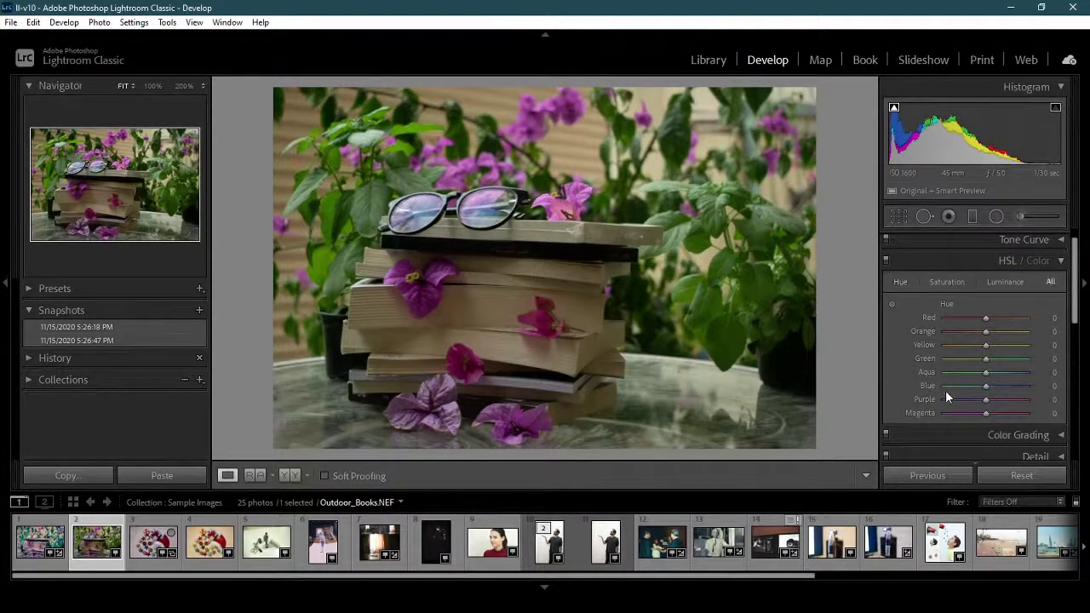
Look through the combined hue, saturation and luminance settings of the HSL adjustments.
left_click(1085, 317)
left_click(1083, 345)
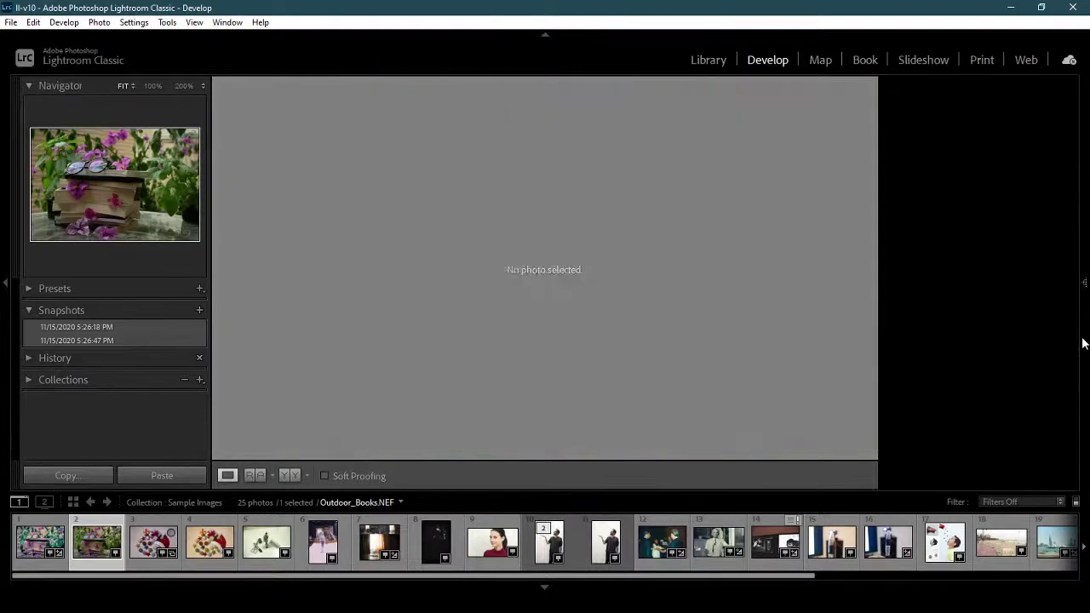
left_click_drag(1071, 344, 1060, 265)
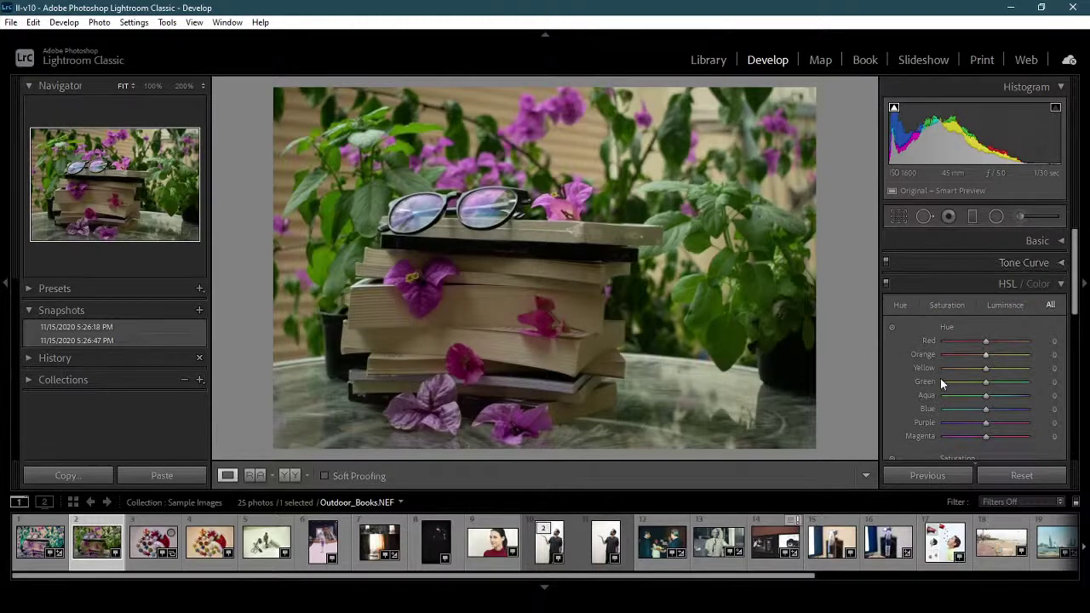
left_click_drag(1075, 308, 1078, 281)
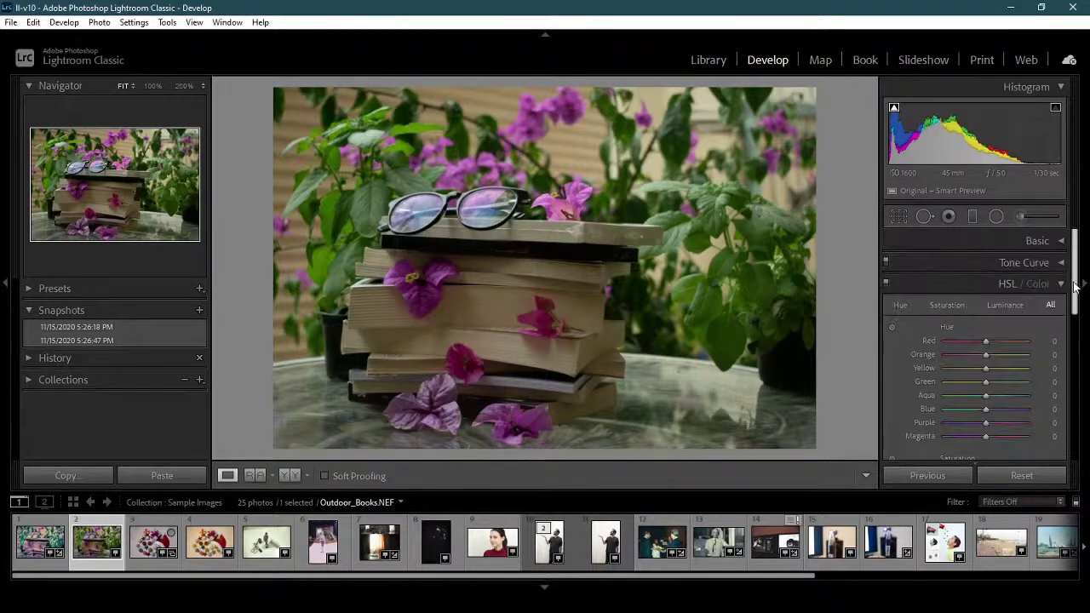
Collapse the HSL / Color settings, and compare the Color view with the HSL view.
left_click(1061, 286)
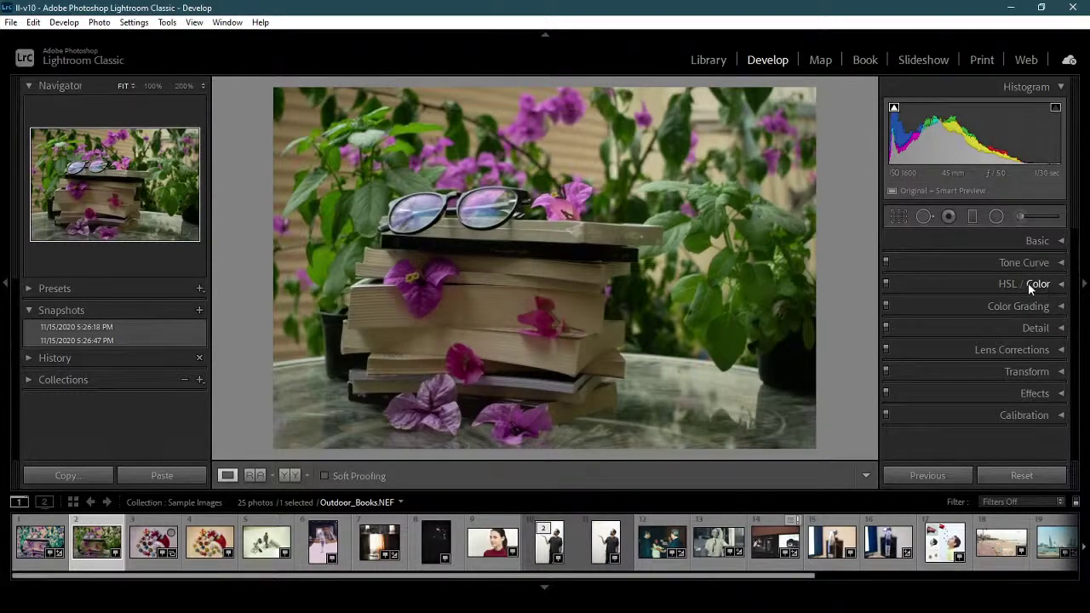
left_click(1039, 284)
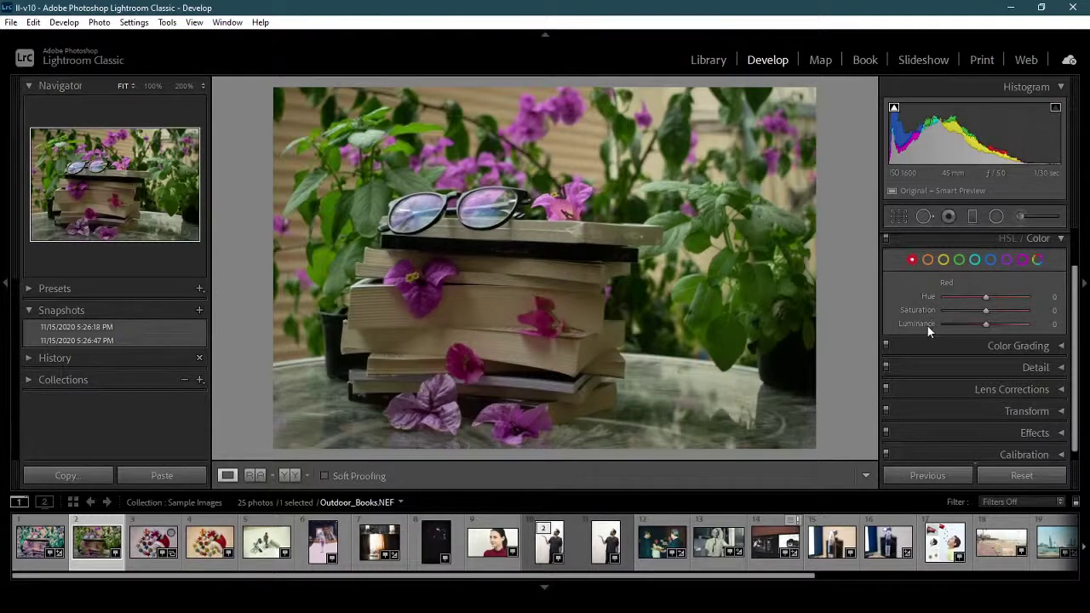
left_click(1008, 239)
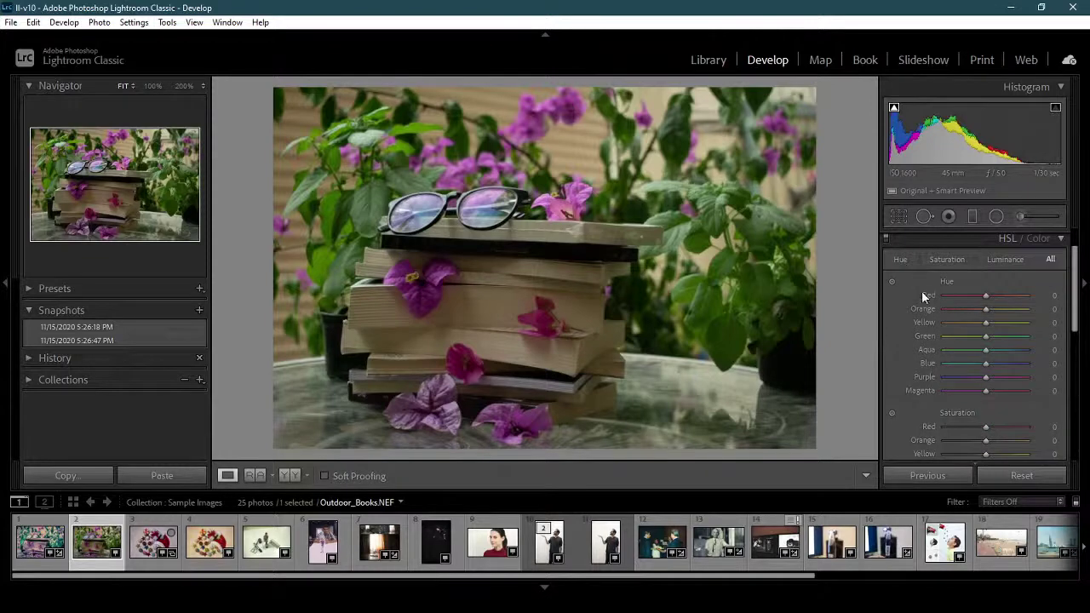
Set Purple to hue +45, saturation -85 and luminance +100 in the Color view.
left_click(1034, 238)
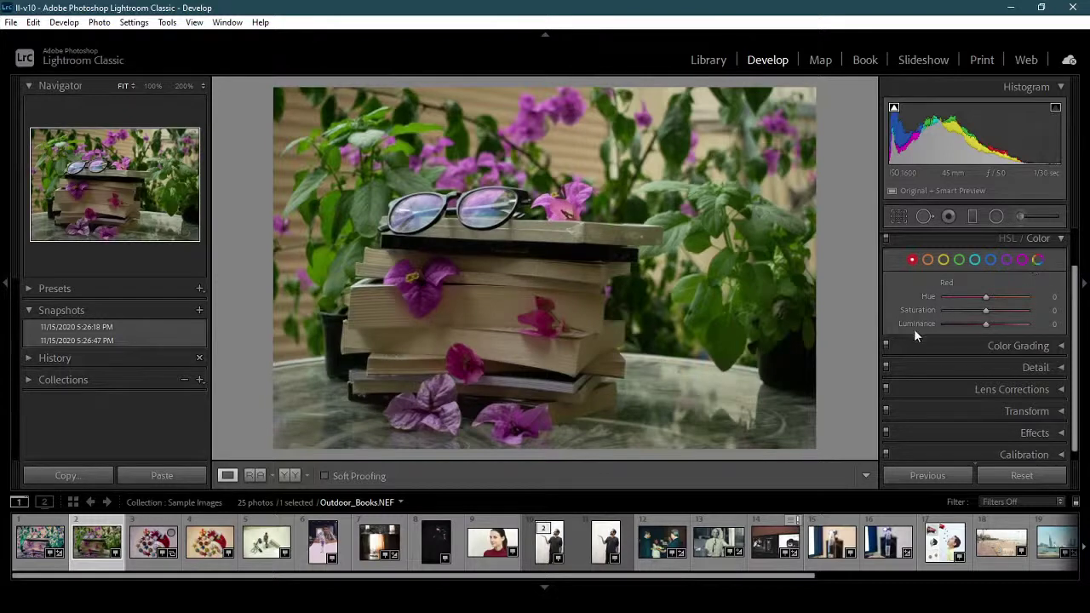
left_click(1007, 259)
left_click_drag(954, 297, 1034, 327)
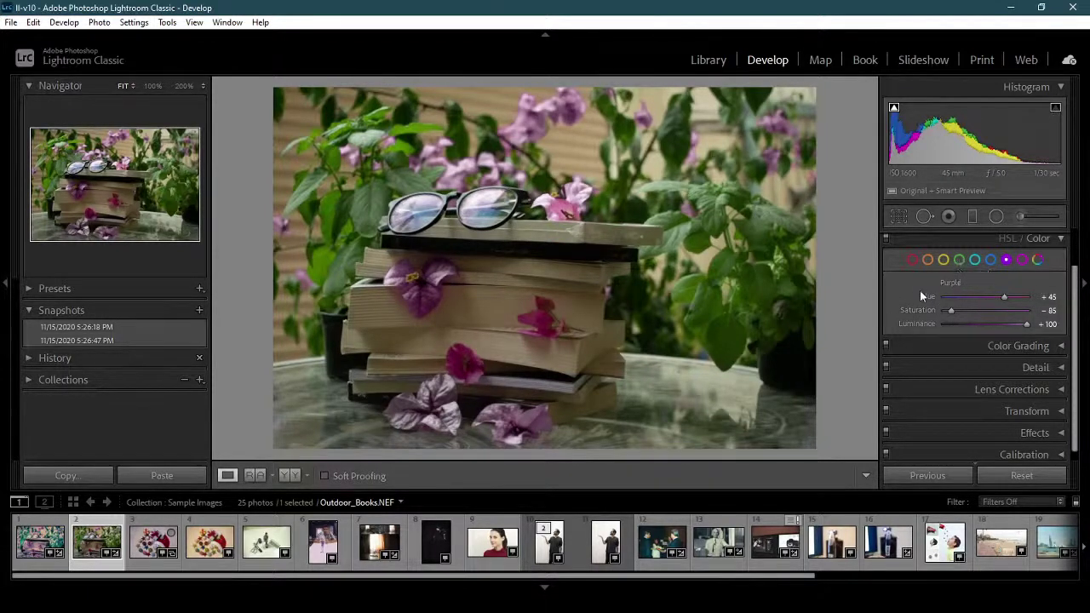
Check the Purple hue in the HSL view, and reset all adjustments on the books photo.
left_click(1007, 240)
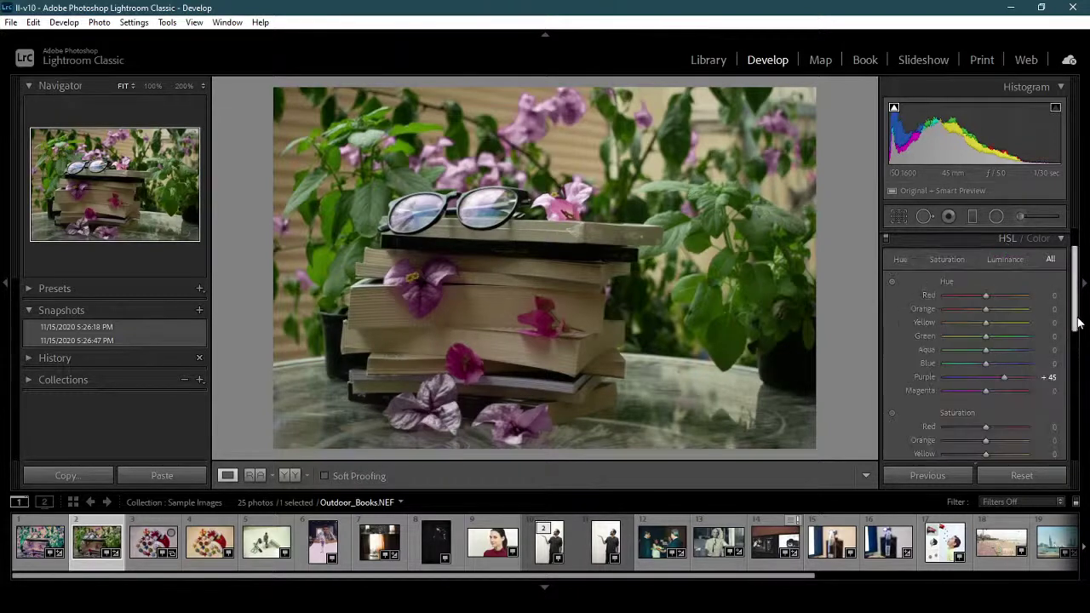
left_click(903, 259)
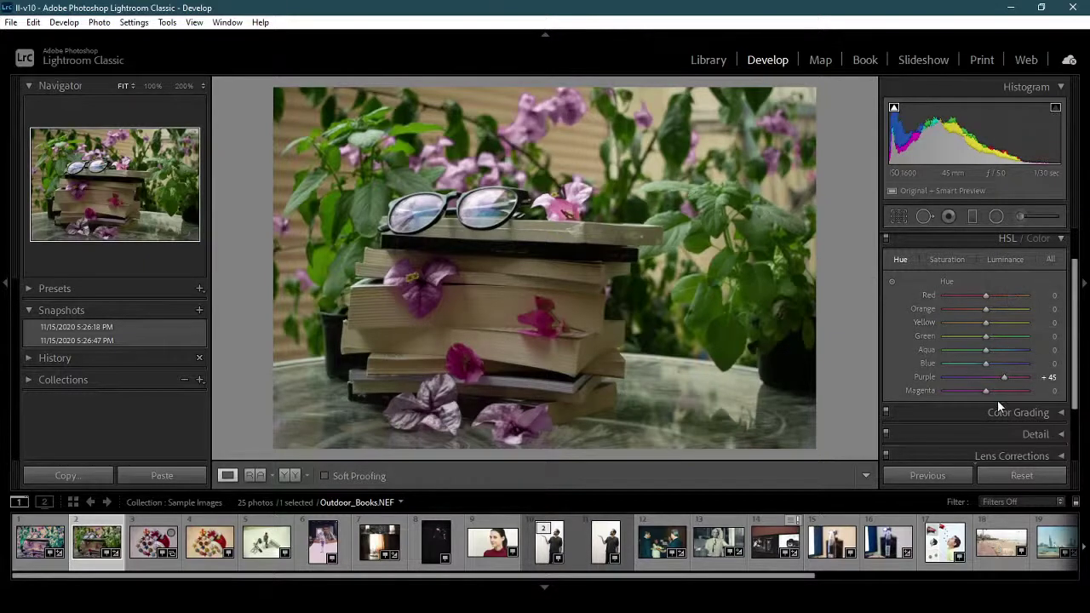
left_click(1036, 471)
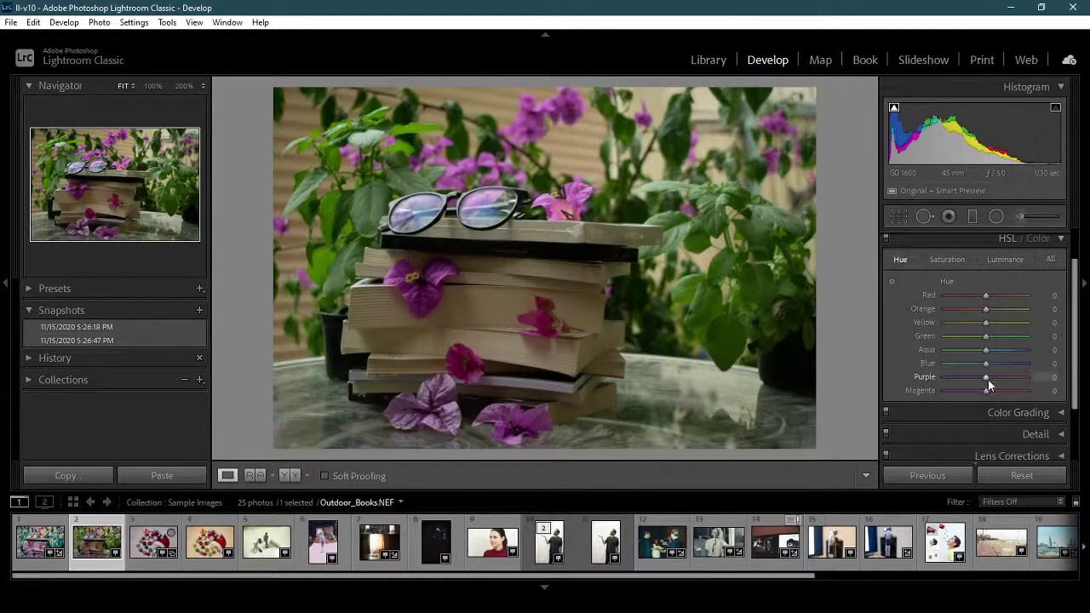
Adjust Purple's hue and saturation and set its luminance to -87 in the HSL view, and reset all adjustments.
left_click_drag(990, 376, 963, 377)
left_click(946, 259)
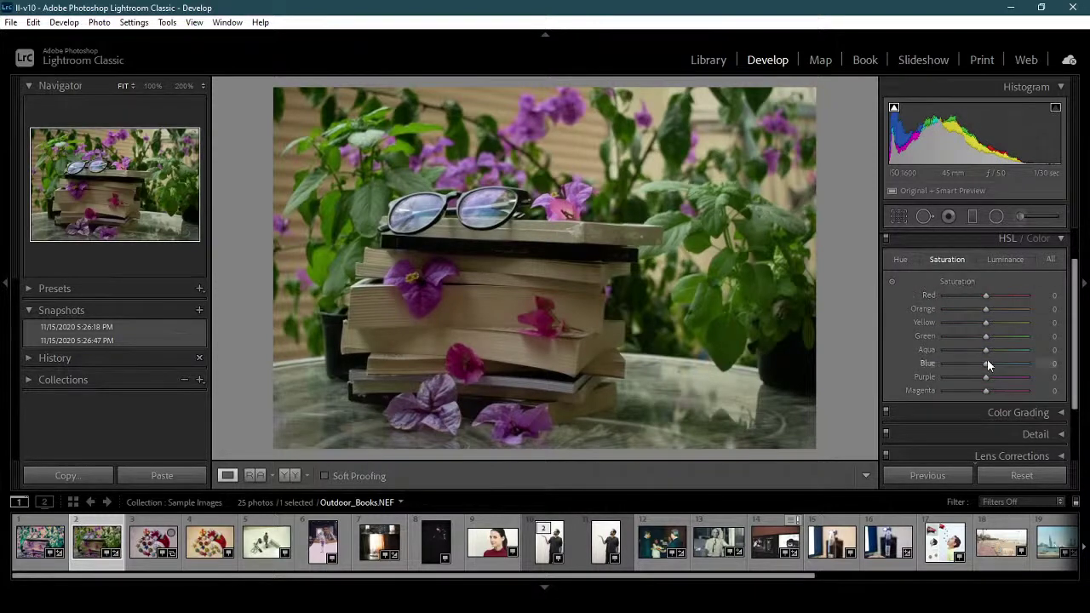
left_click_drag(986, 375, 952, 378)
left_click(1004, 259)
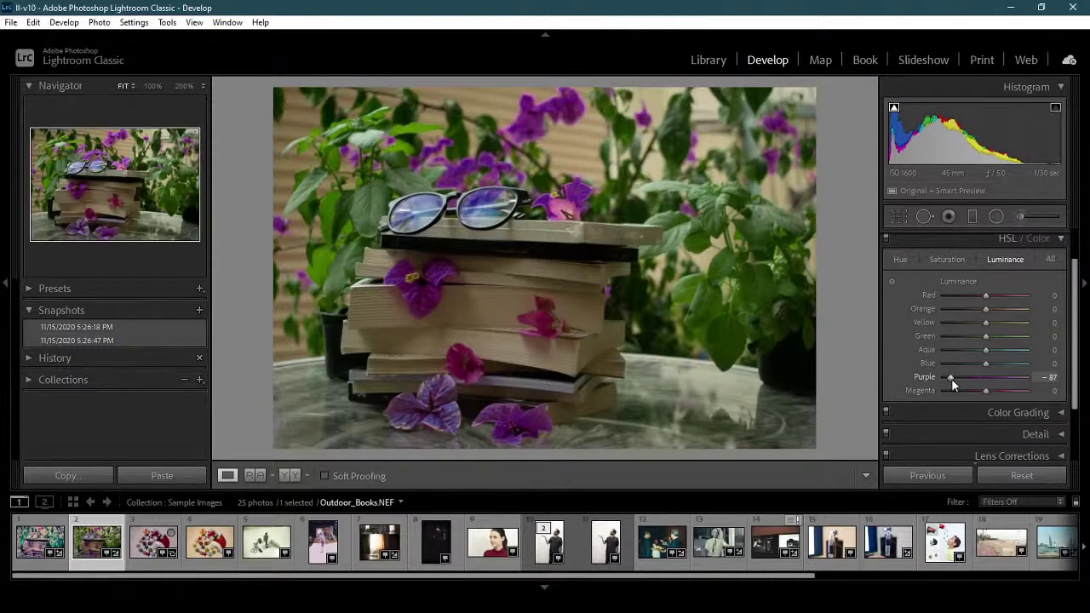
left_click(1021, 474)
Try Purple at hue -55, saturation +58 and luminance -52 in the Color view, and reset all adjustments.
left_click(1035, 239)
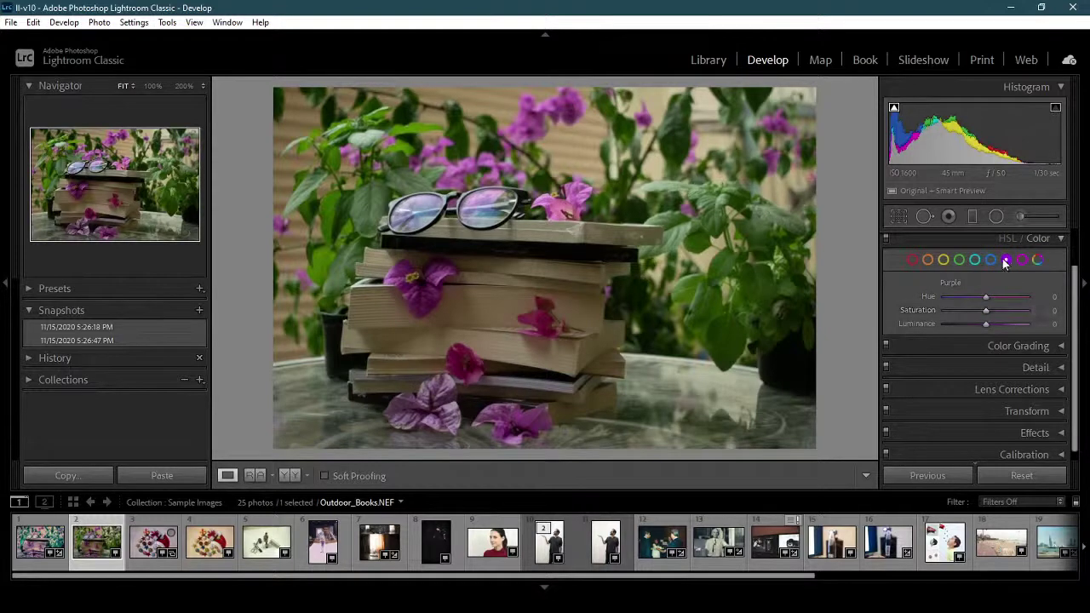
left_click_drag(967, 303, 963, 298)
left_click_drag(986, 310, 966, 326)
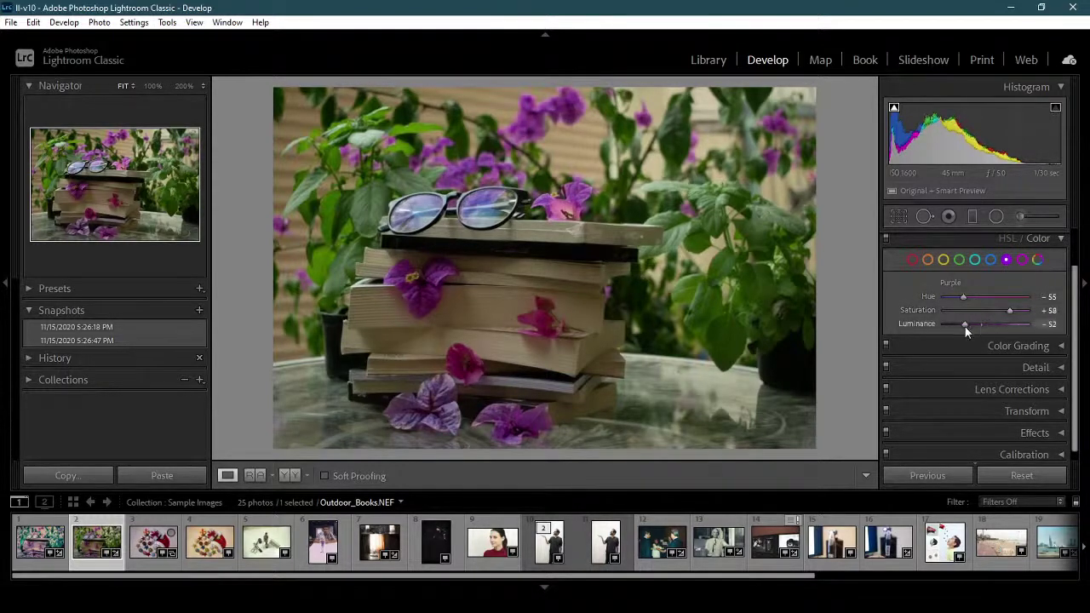
left_click(1027, 473)
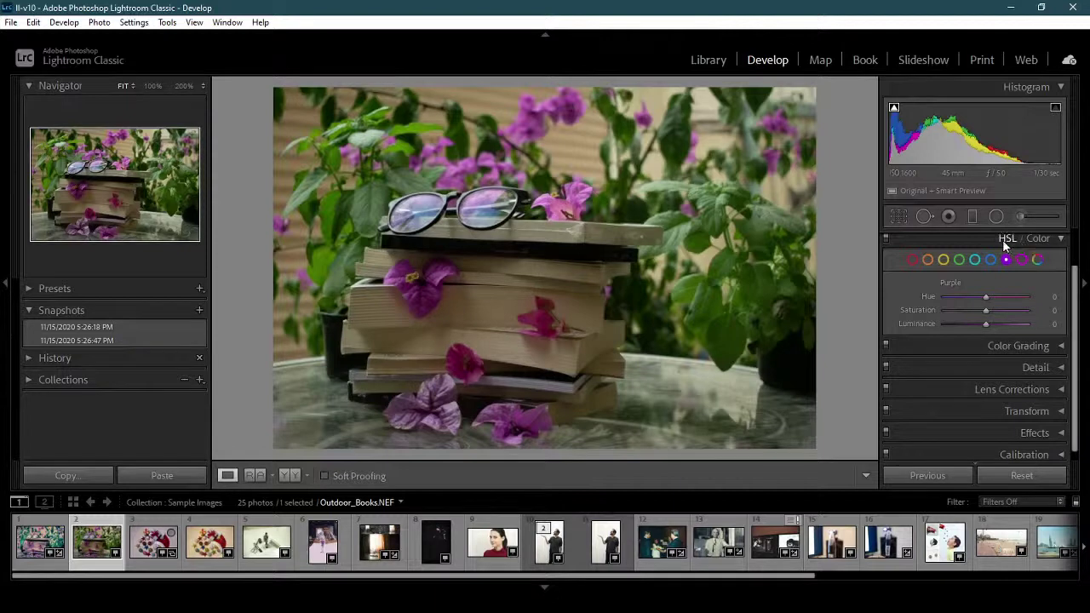
Switch HSL / Color back to the HSL view, collapse it, and open the Color Grading controls.
scroll(1005, 255, "up", 1)
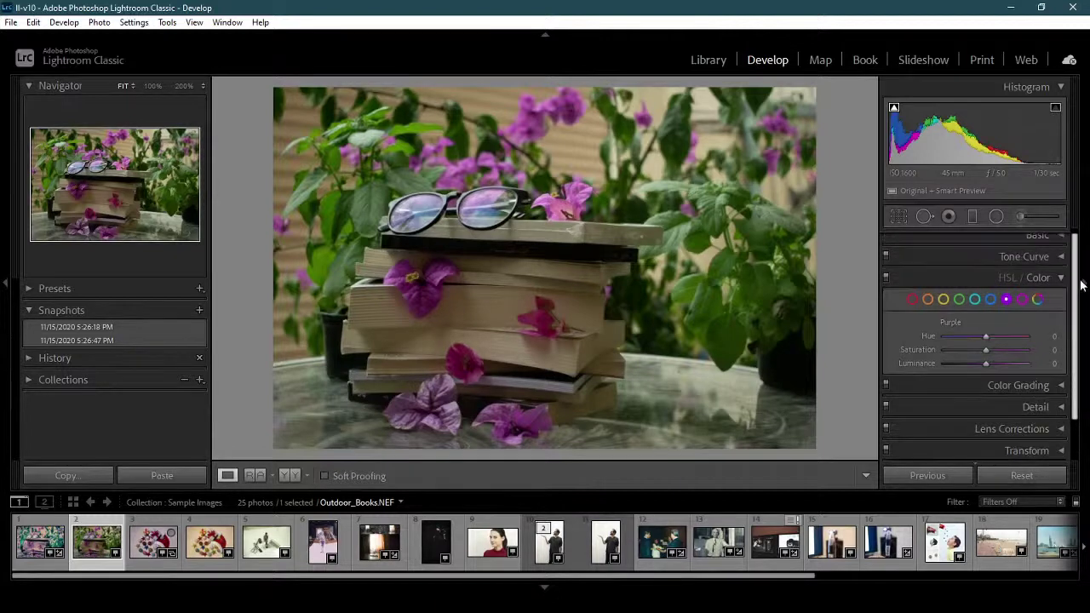
left_click(1006, 280)
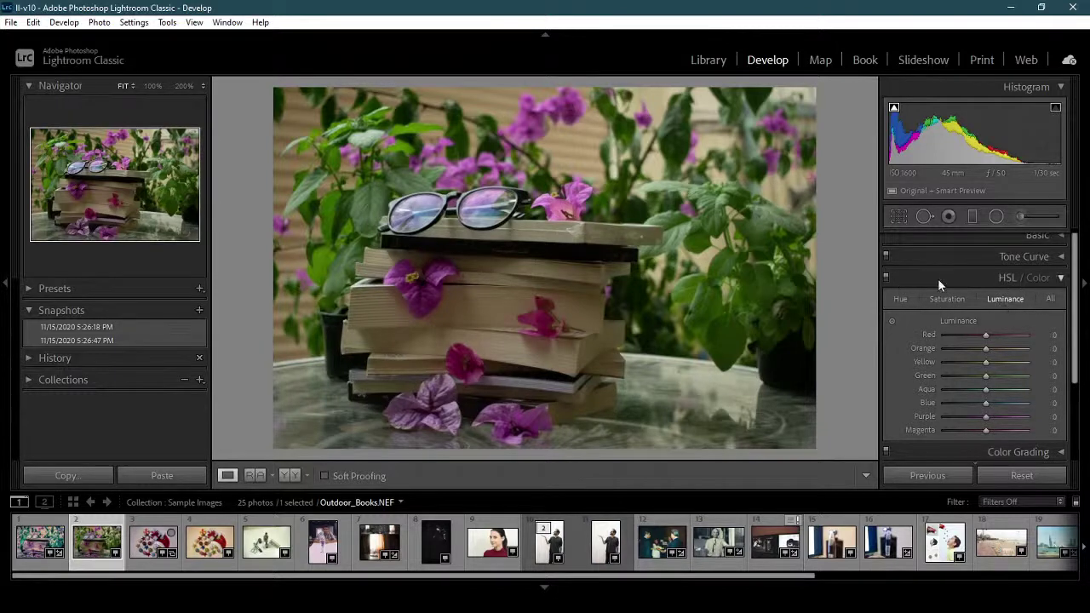
left_click(1059, 278)
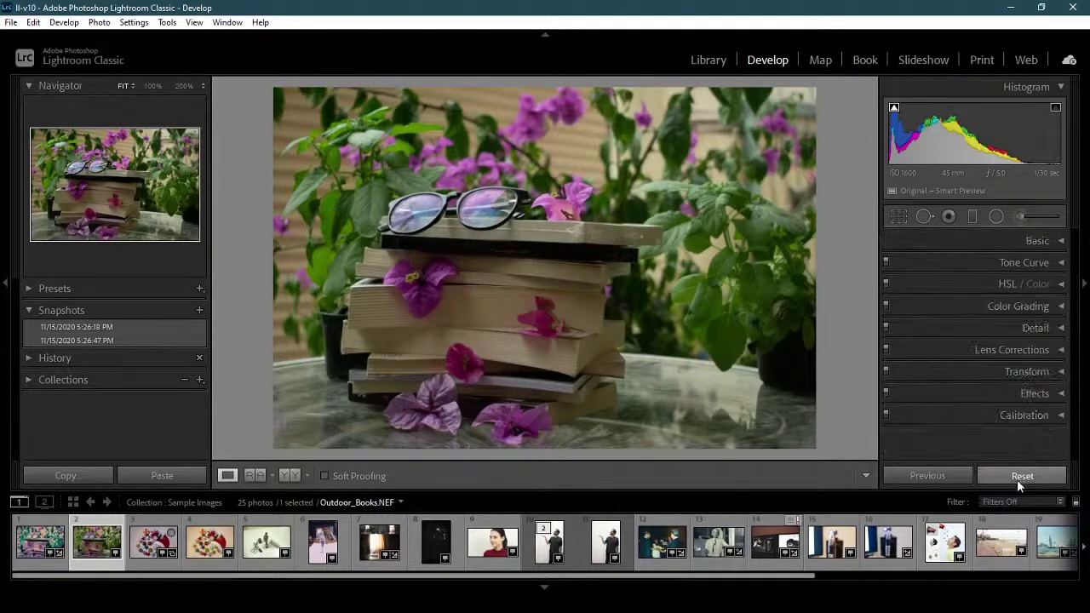
left_click(988, 305)
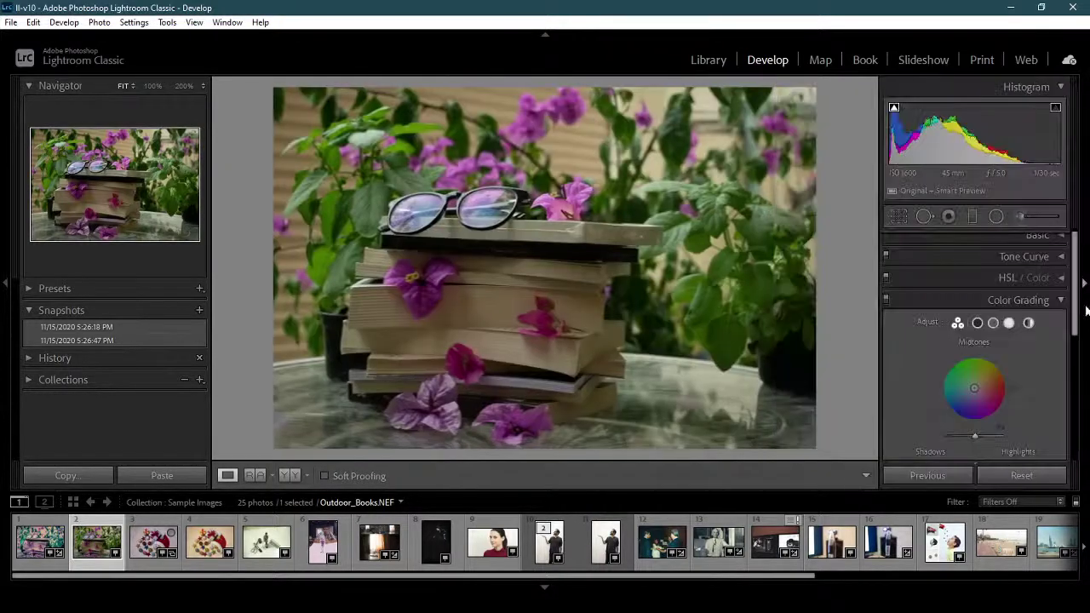
Examine the midtones, shadows and highlights wheels of Color Grading in the 3-Way view.
mouse_move(1076, 316)
left_mouse_down()
mouse_move(1076, 345)
mouse_move(1076, 327)
left_mouse_up()
scroll(1015, 290, "up", 1)
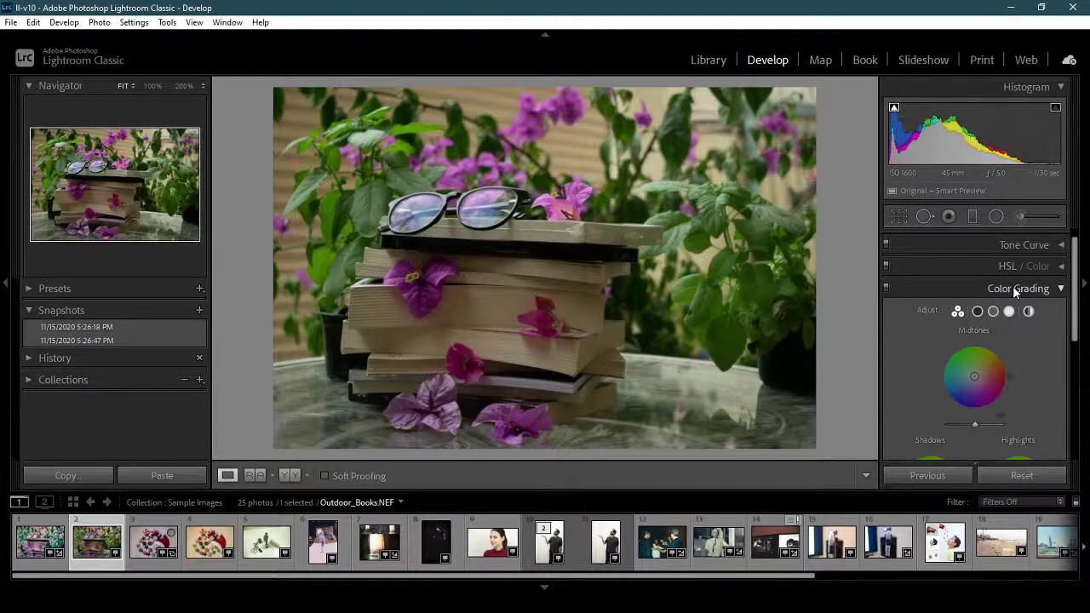
left_click_drag(1076, 317, 1075, 354)
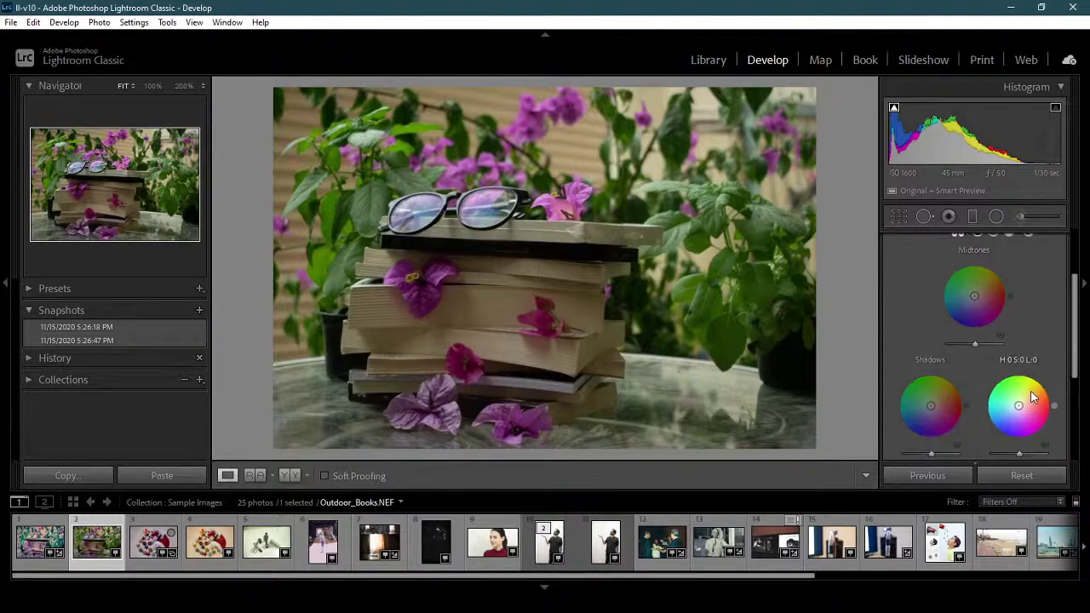
left_click_drag(1075, 371, 1075, 348)
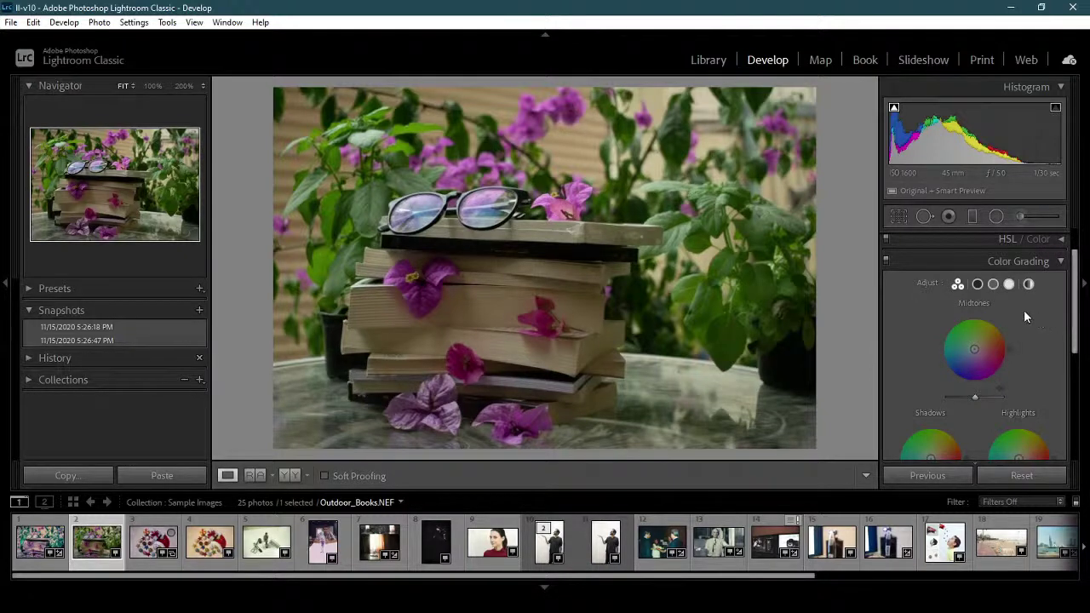
scroll(1024, 309, "down", 2)
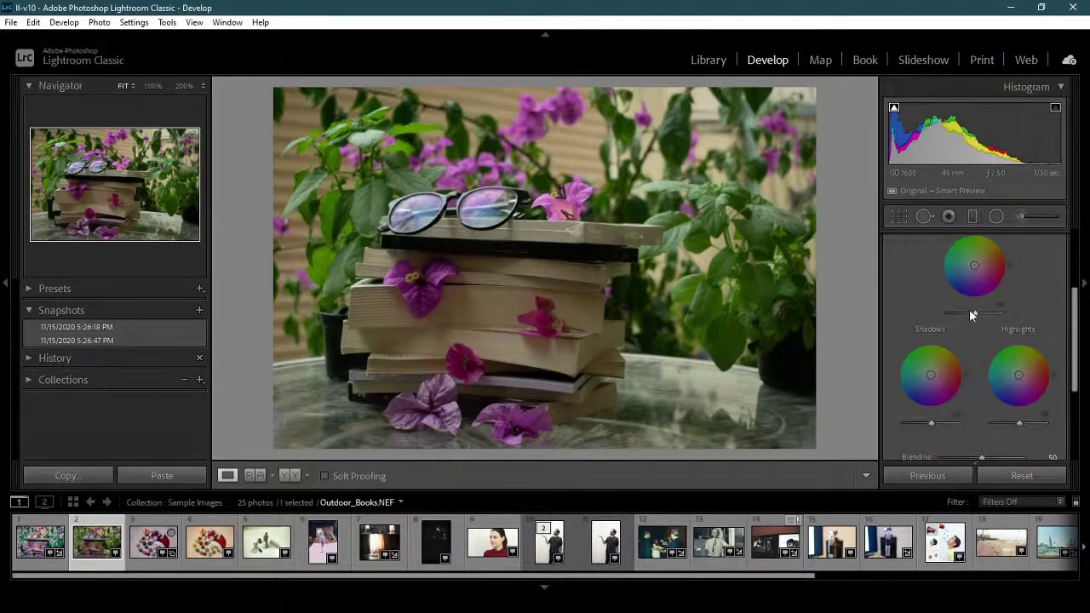
left_click(1083, 330)
left_click(1084, 331)
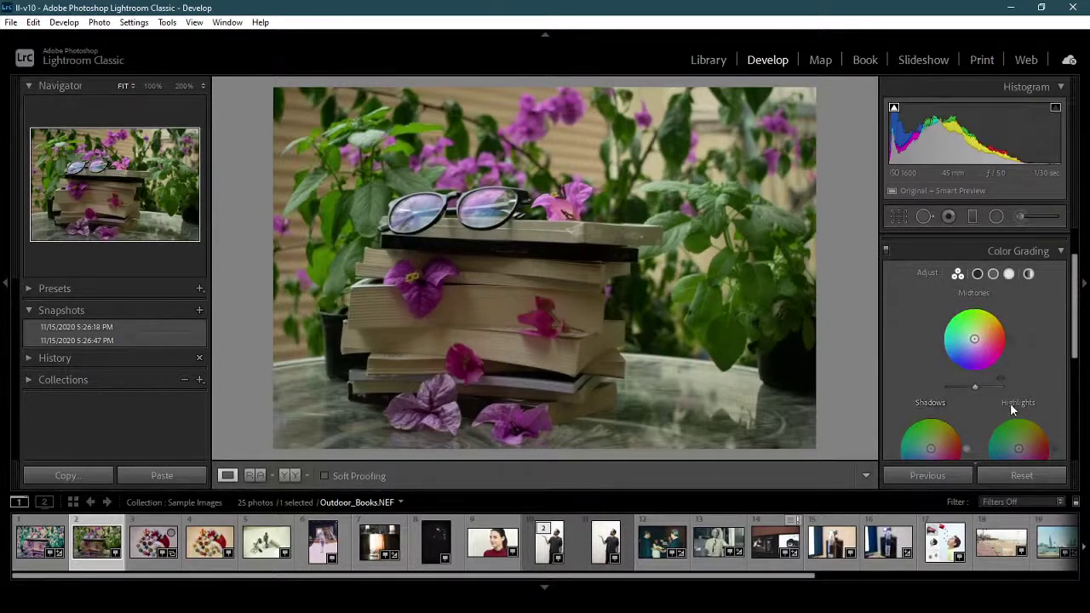
View the Shadows, Midtones, Highlights and Global color wheels individually, and return to the 3-Way view.
left_click(978, 274)
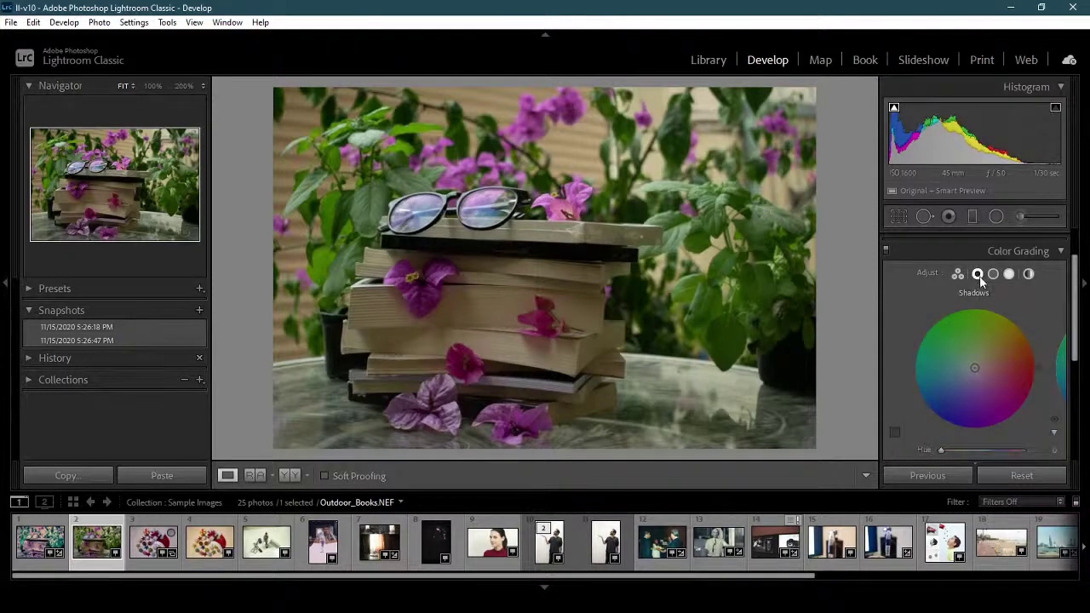
left_click(994, 274)
left_click(1009, 274)
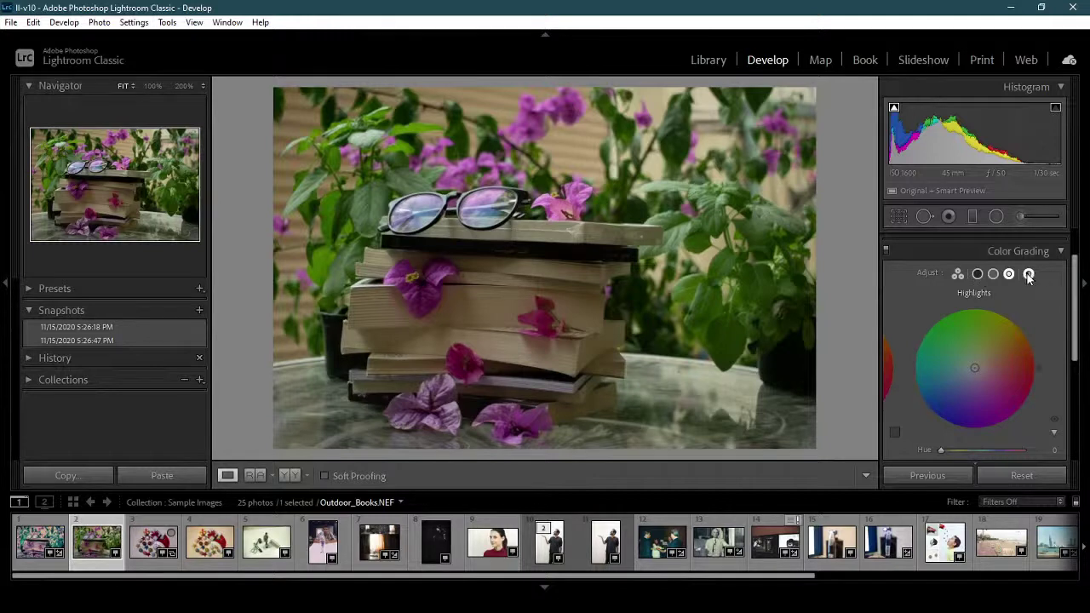
left_click(1029, 274)
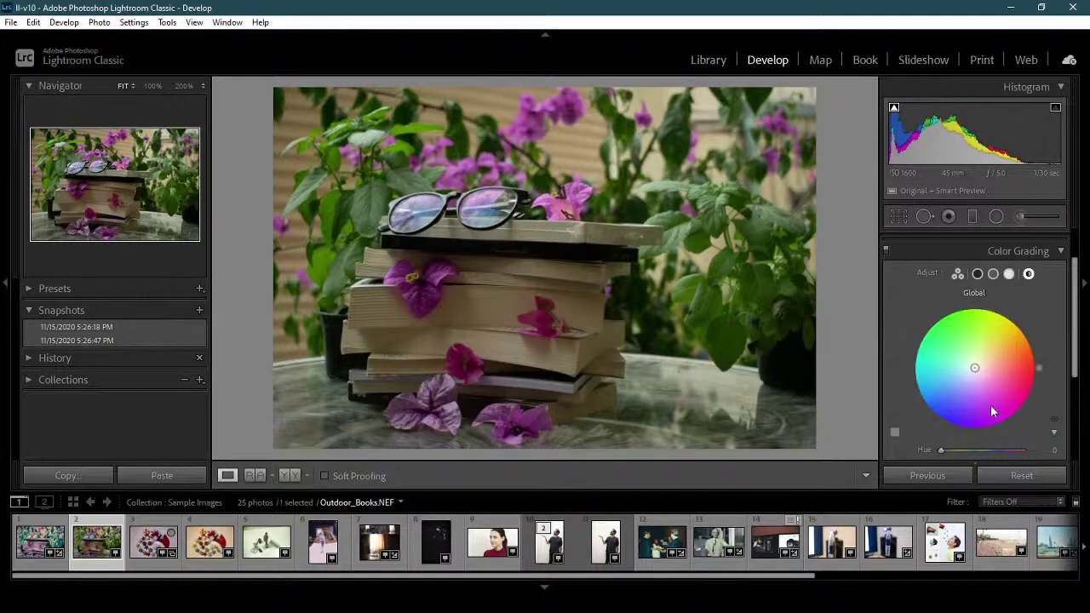
left_click(957, 274)
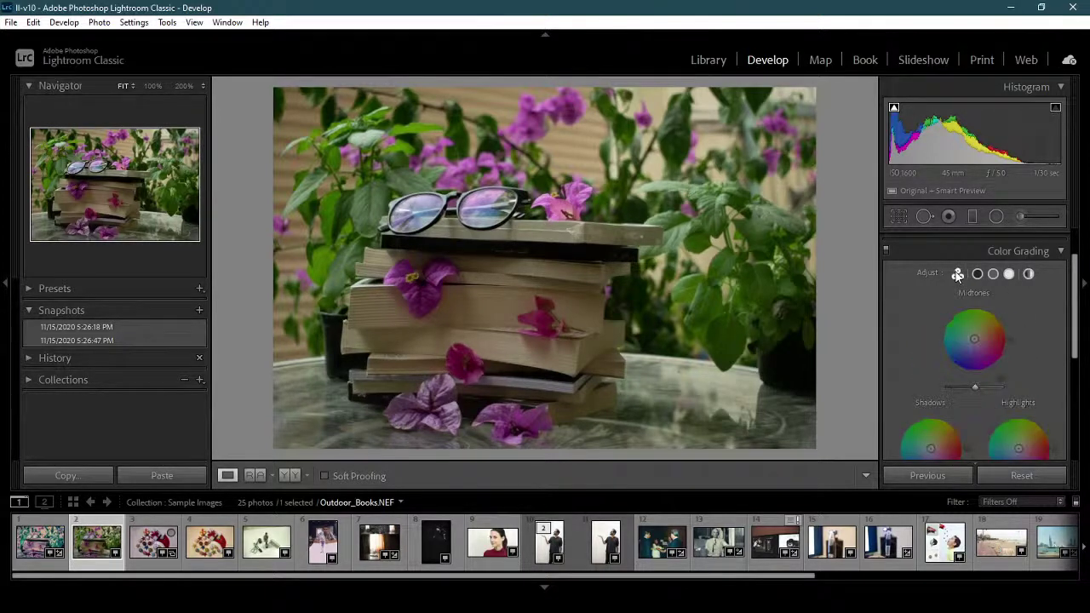
Try a warm midtones tint at hue 43 and saturation 65, and bring the midtones to hue 45, saturation 0.
mouse_move(1075, 341)
left_mouse_down()
mouse_move(1075, 387)
mouse_move(1079, 351)
left_mouse_up()
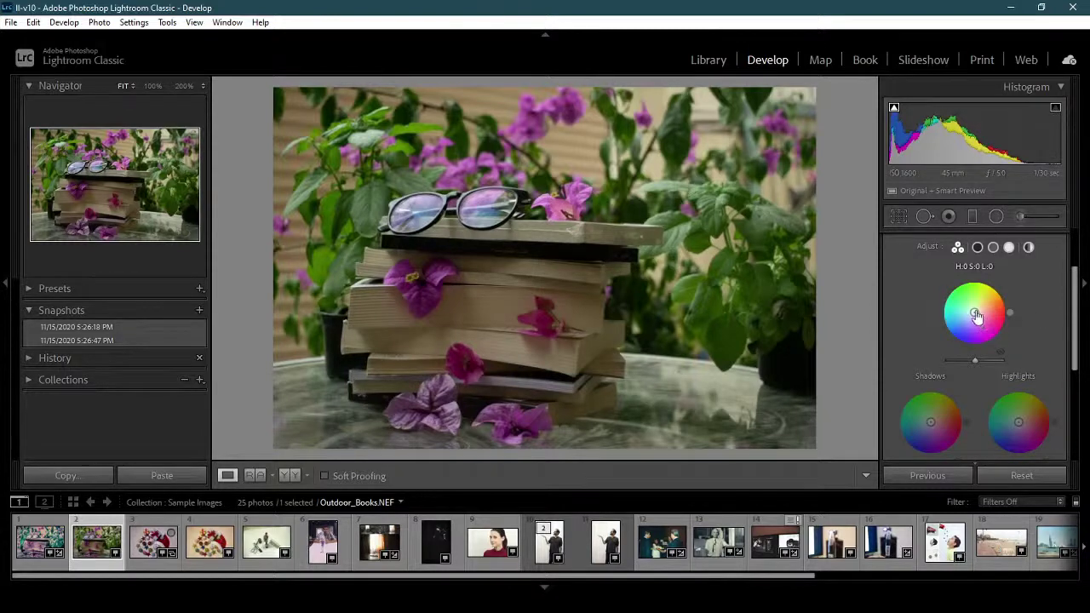
mouse_move(977, 315)
left_mouse_down()
mouse_move(992, 287)
mouse_move(972, 311)
mouse_move(984, 304)
left_mouse_up()
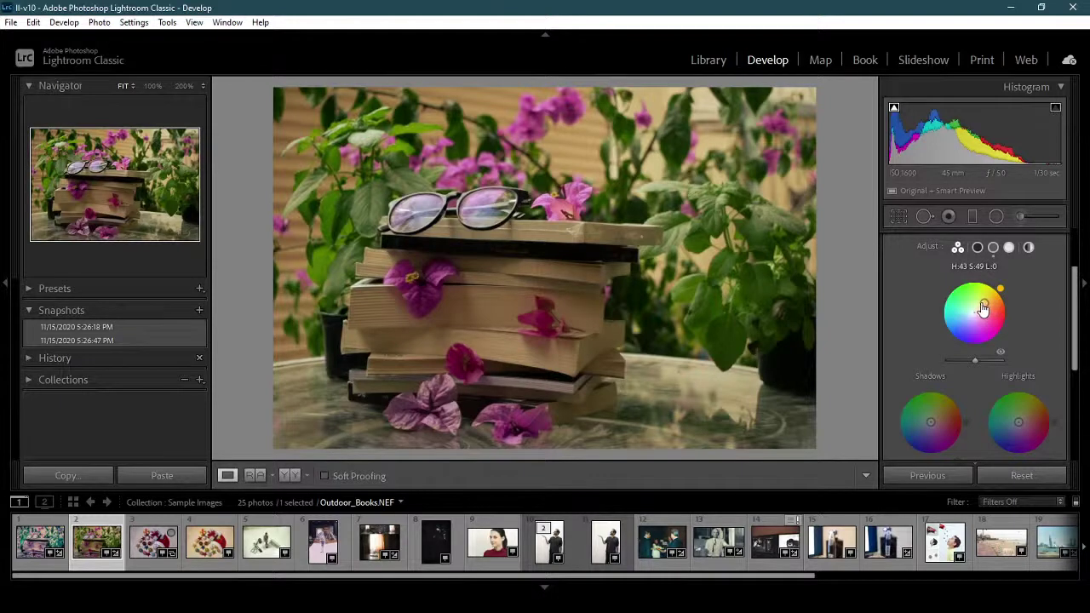
mouse_move(984, 304)
left_mouse_down()
mouse_move(974, 312)
mouse_move(1000, 289)
mouse_move(974, 312)
mouse_move(989, 307)
left_mouse_up()
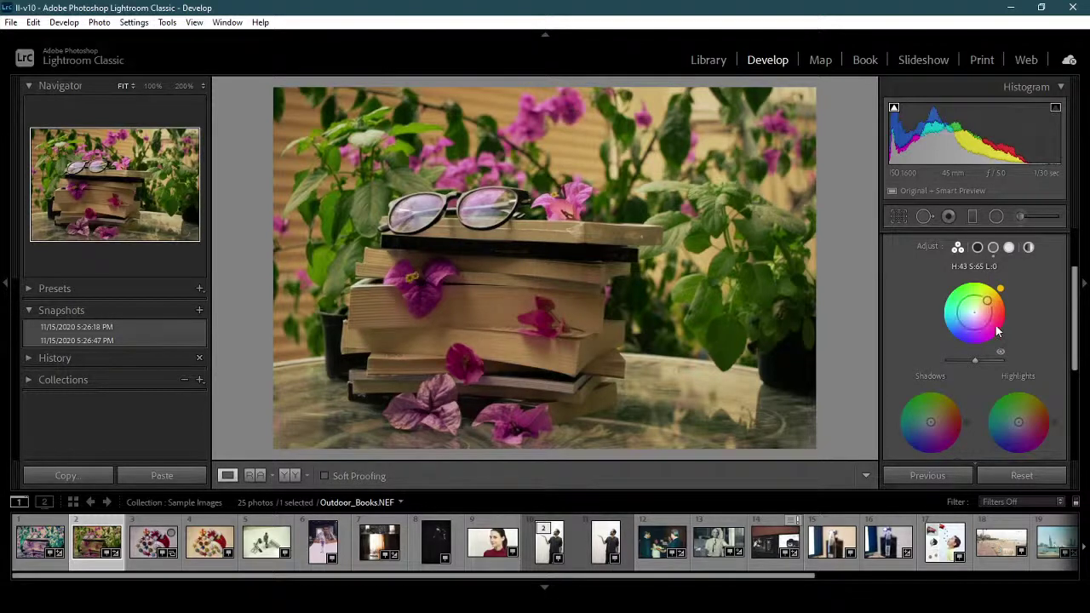
mouse_move(1000, 289)
left_mouse_down()
mouse_move(1005, 330)
mouse_move(998, 287)
mouse_move(970, 283)
mouse_move(991, 288)
mouse_move(1005, 329)
mouse_move(1000, 289)
mouse_move(988, 304)
mouse_move(999, 288)
left_mouse_up()
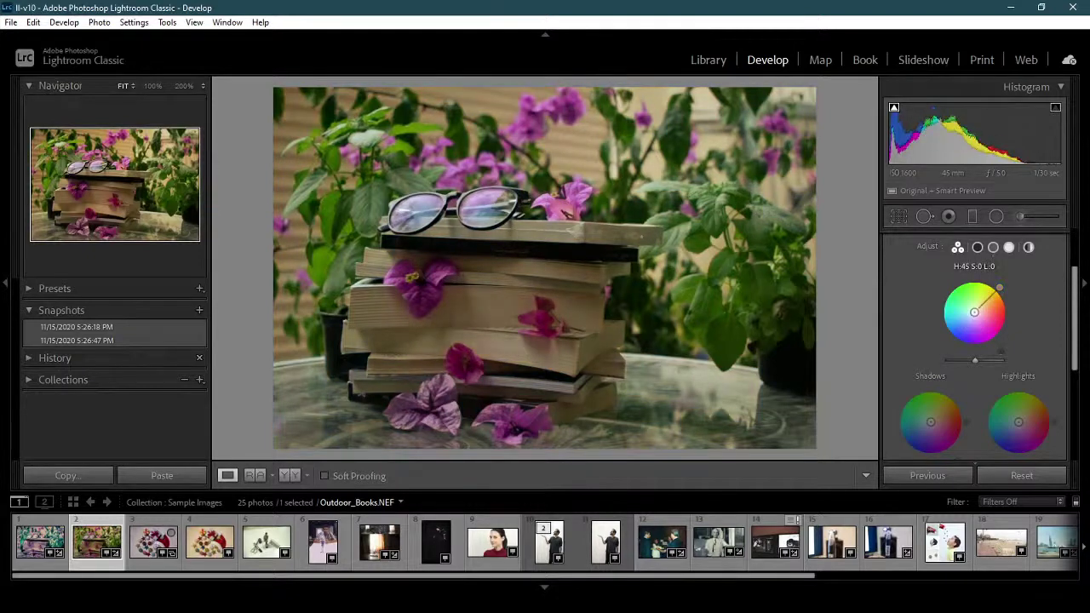
Set the midtones to hue 37, saturation 100 and luminance +42, and compare the photo with and without the midtones grading.
left_click_drag(977, 309, 1002, 292)
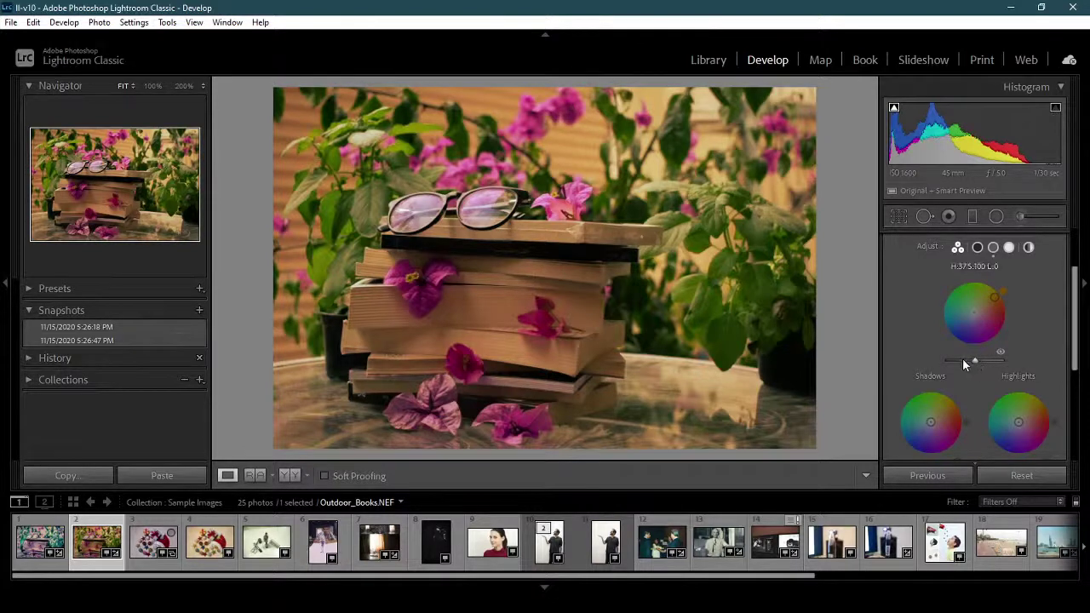
mouse_move(975, 364)
left_mouse_down()
mouse_move(960, 363)
mouse_move(979, 363)
left_mouse_up()
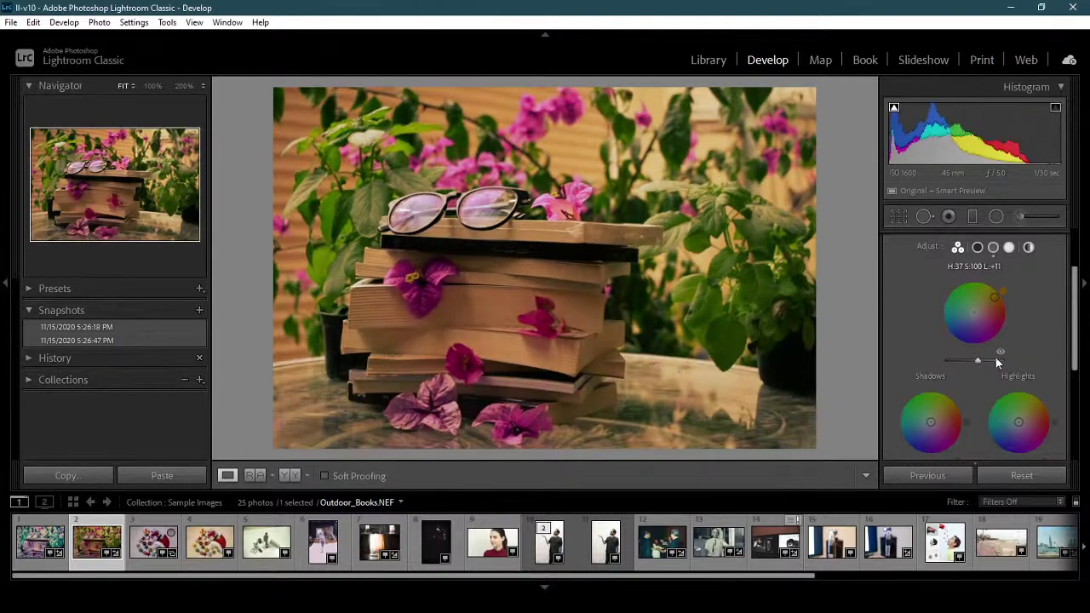
left_click(1001, 352)
left_click(1001, 352)
left_click(1002, 353)
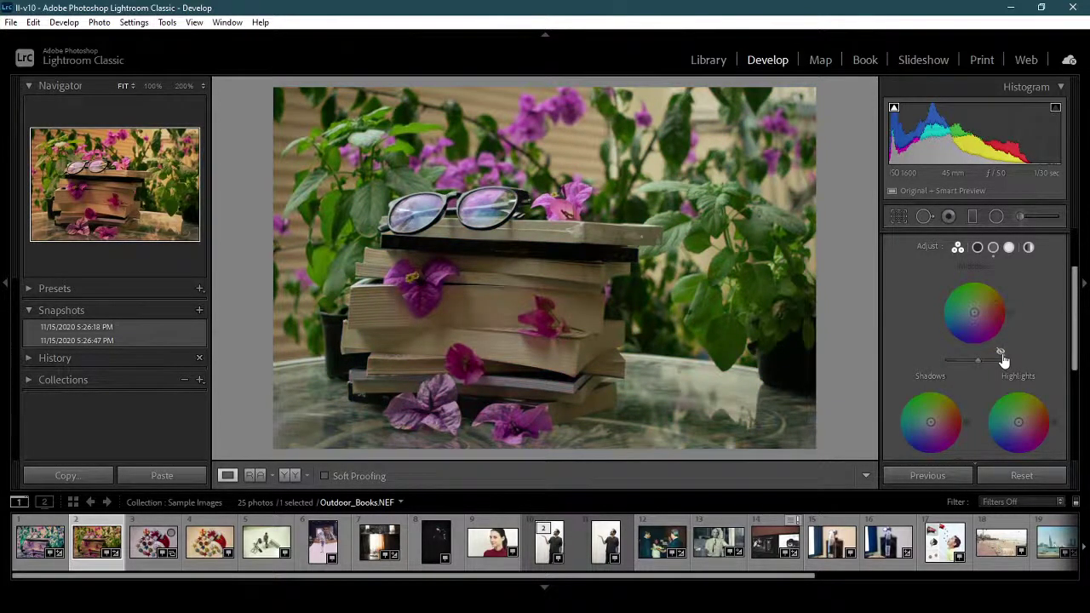
left_click(1001, 353)
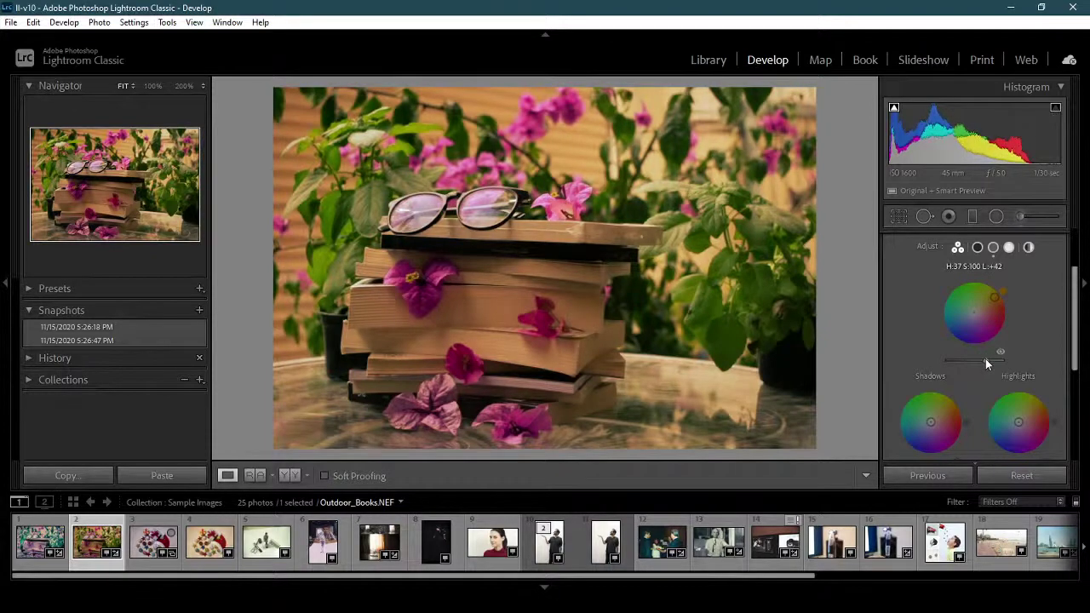
left_click(1086, 357)
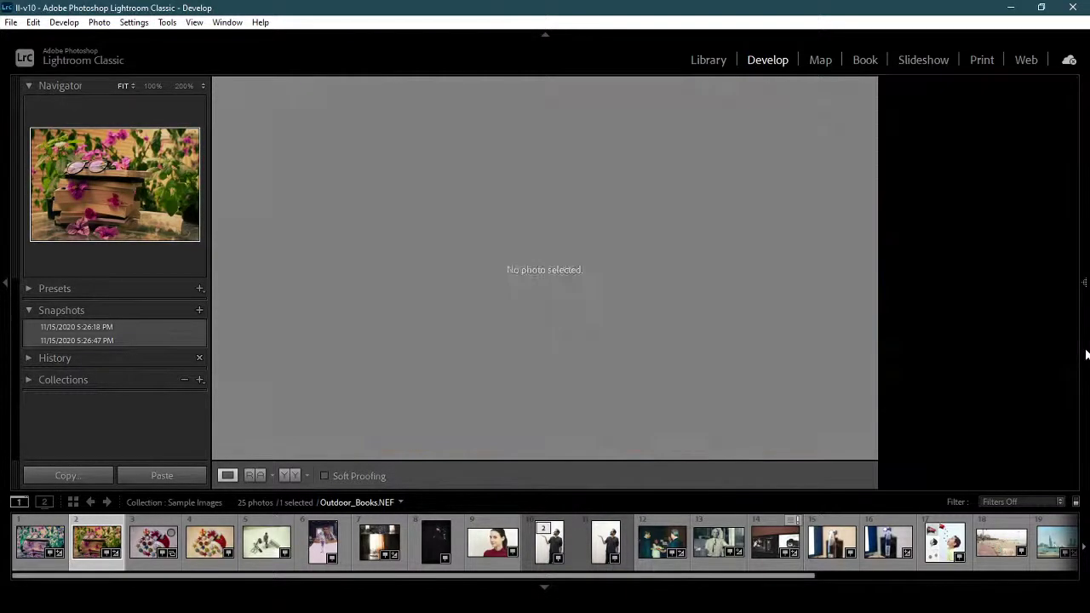
left_click(1086, 354)
Tint the shadows blue with lowered luminance, and set the highlights to hue 58, saturation 15 and luminance +100.
scroll(952, 307, "down", 2)
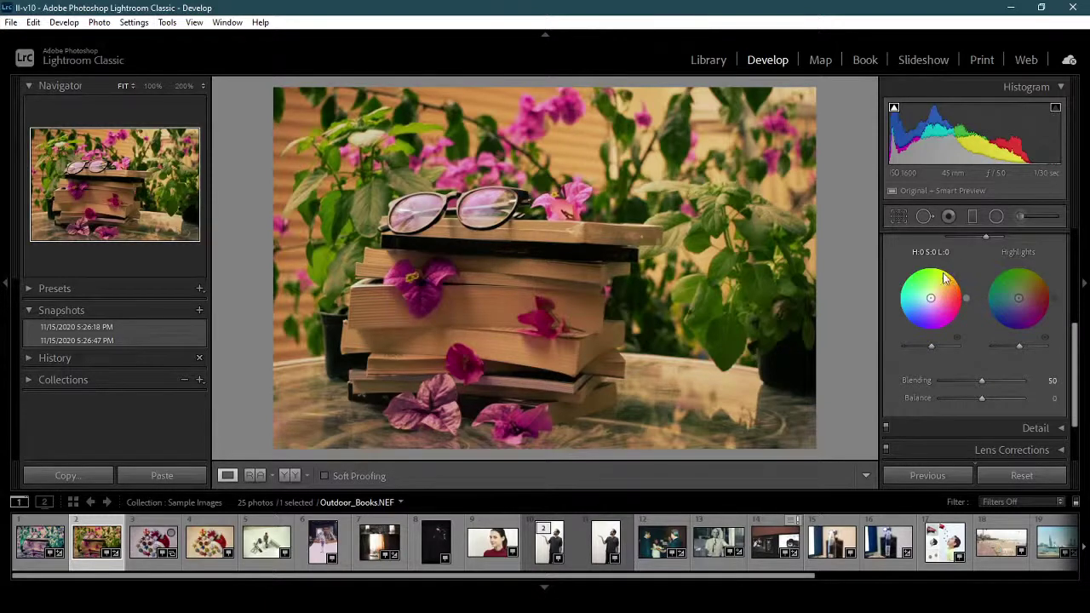
mouse_move(931, 297)
left_mouse_down()
mouse_move(943, 299)
mouse_move(908, 312)
mouse_move(932, 345)
mouse_move(910, 345)
mouse_move(931, 348)
mouse_move(923, 344)
left_mouse_up()
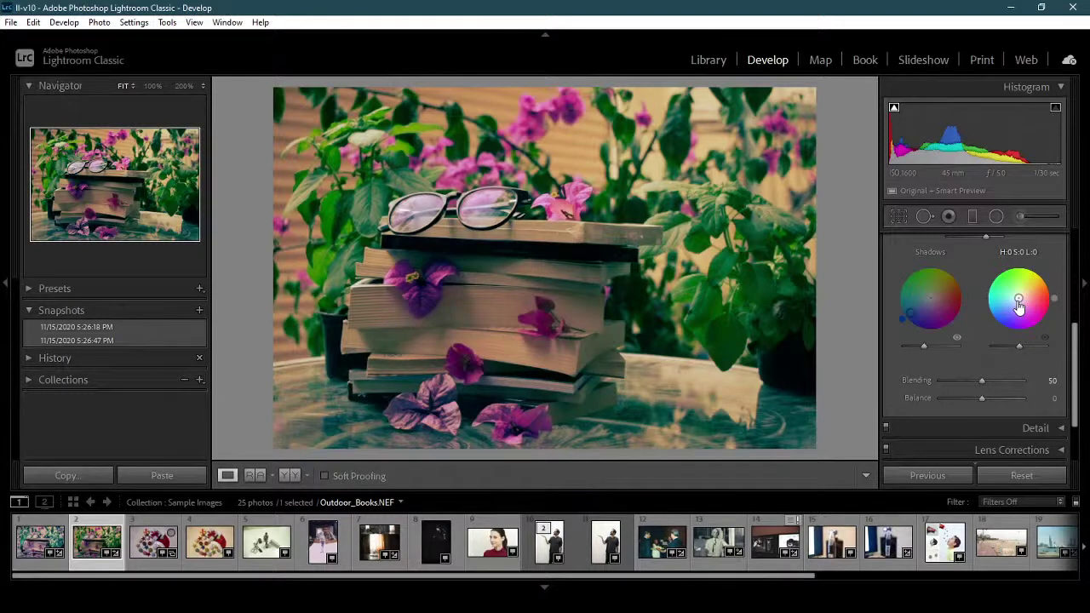
mouse_move(1020, 303)
left_mouse_down()
mouse_move(1030, 266)
mouse_move(1022, 295)
left_mouse_up()
left_click_drag(1019, 346, 1017, 346)
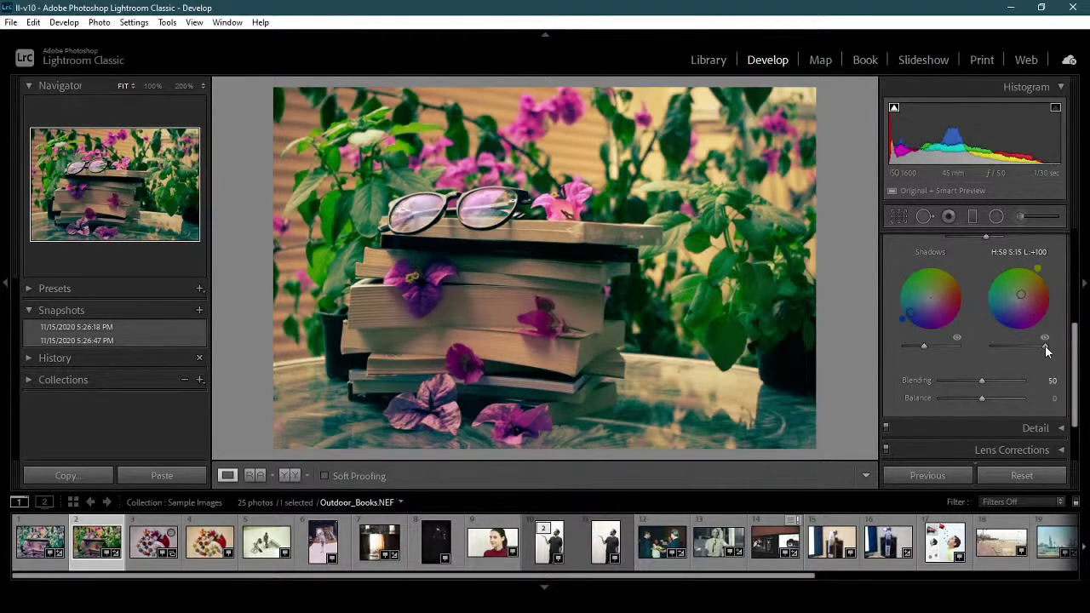
left_click(1045, 338)
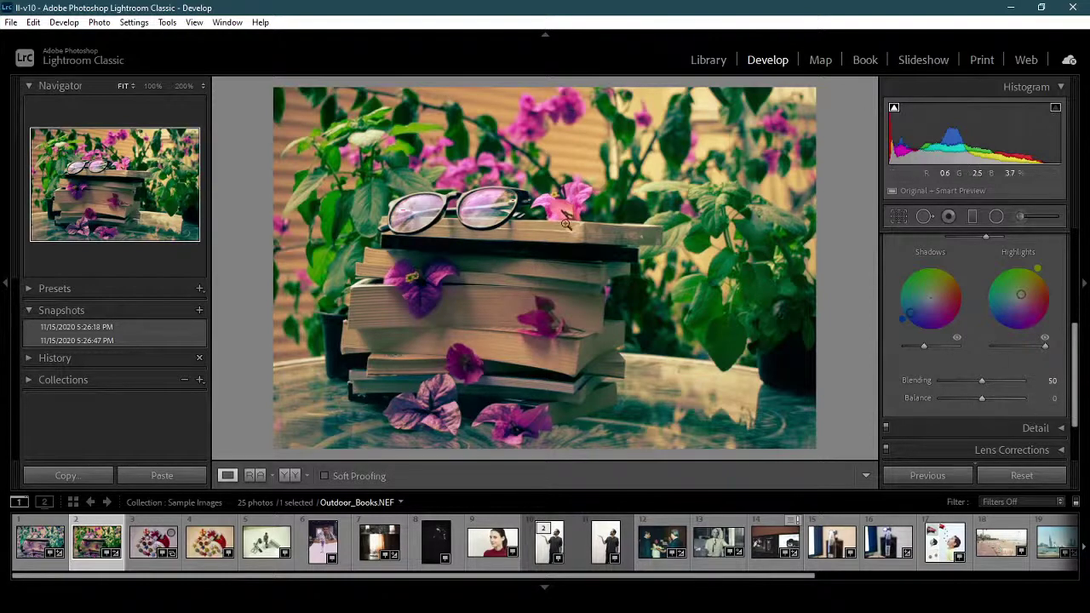
Set Blending to 83, try Balance at -100, and settle Balance at +7.
left_click_drag(981, 379, 1008, 393)
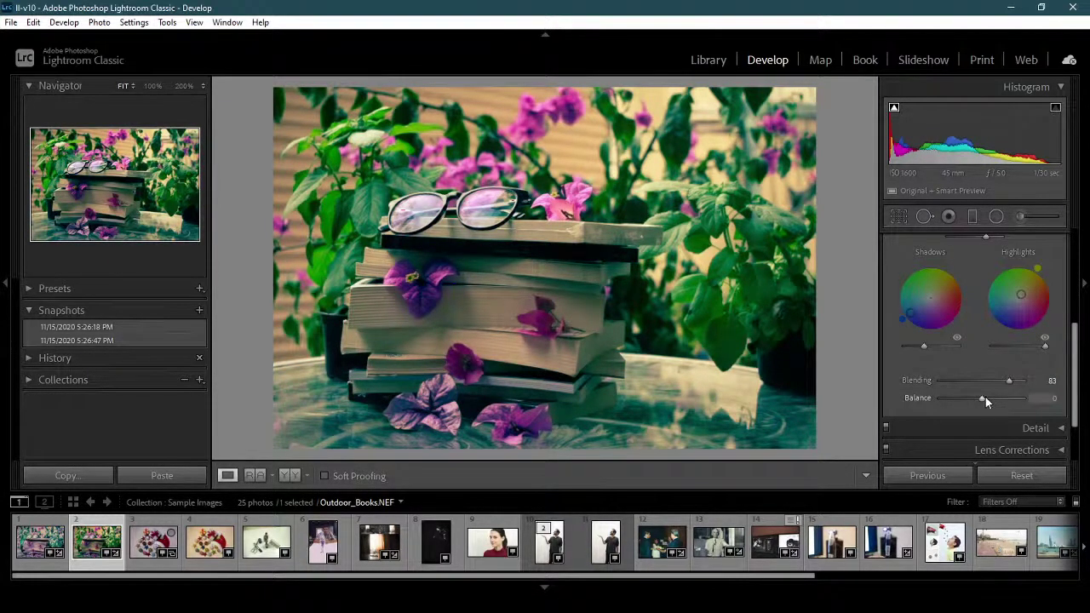
left_click_drag(983, 398, 940, 397)
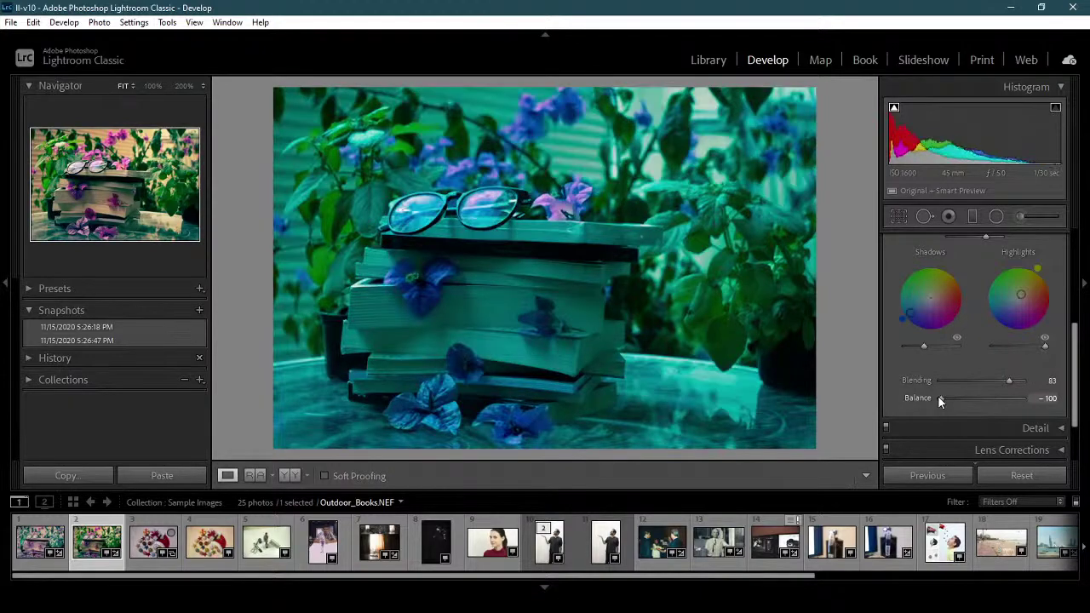
left_click_drag(940, 398, 984, 410)
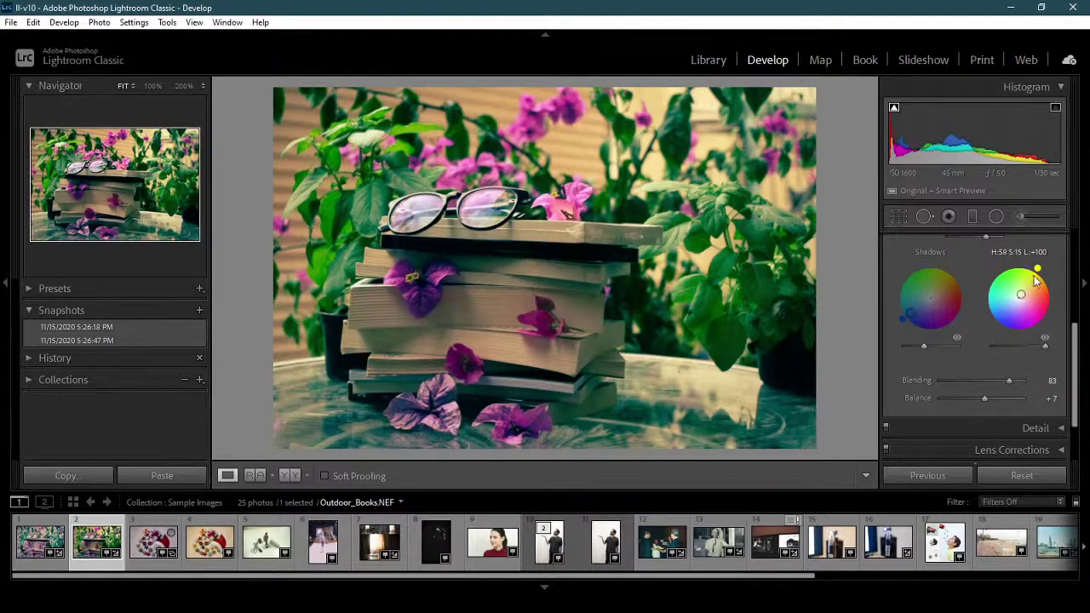
Set the highlights' hue to 0 and luminance to 0, and view the wheel's reset options without applying one.
left_click_drag(1038, 270, 1053, 298)
left_click_drag(1044, 344, 1074, 345)
scroll(1016, 347, "up", 1)
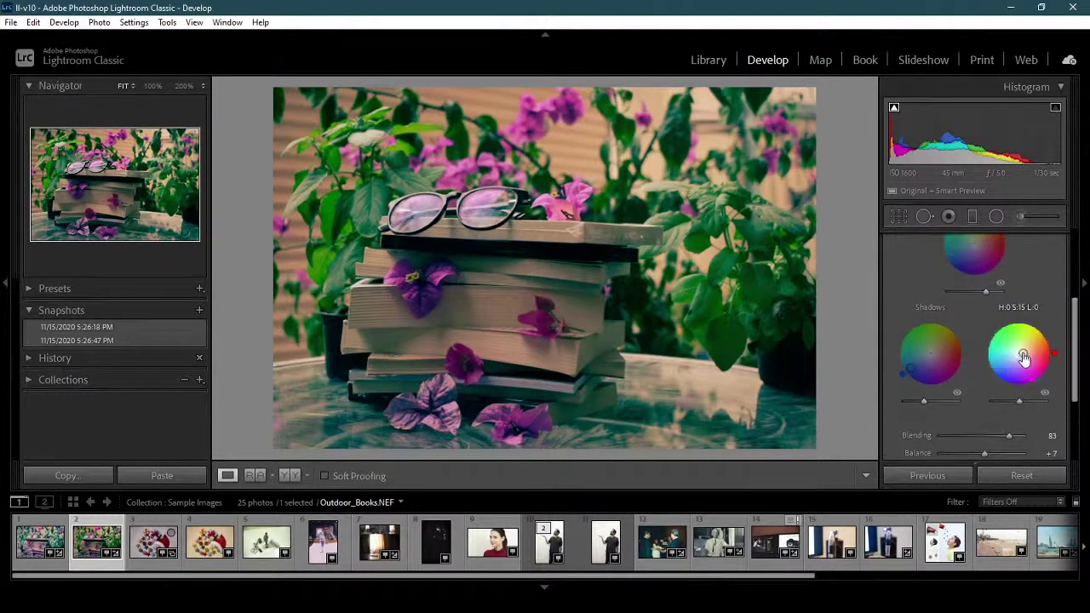
right_click(1022, 353)
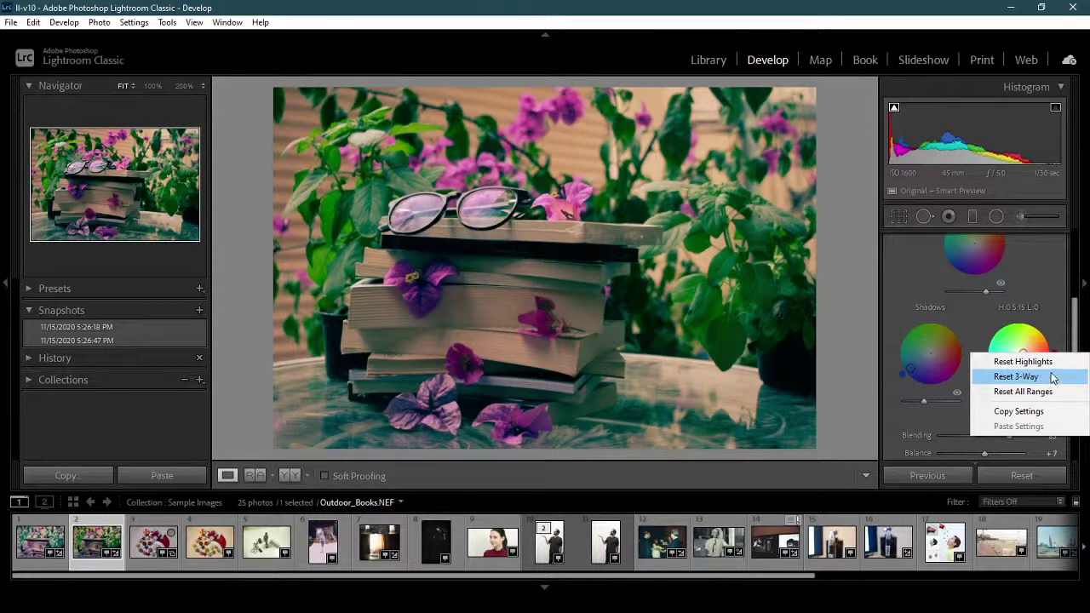
left_click(1081, 328)
left_click(1082, 323)
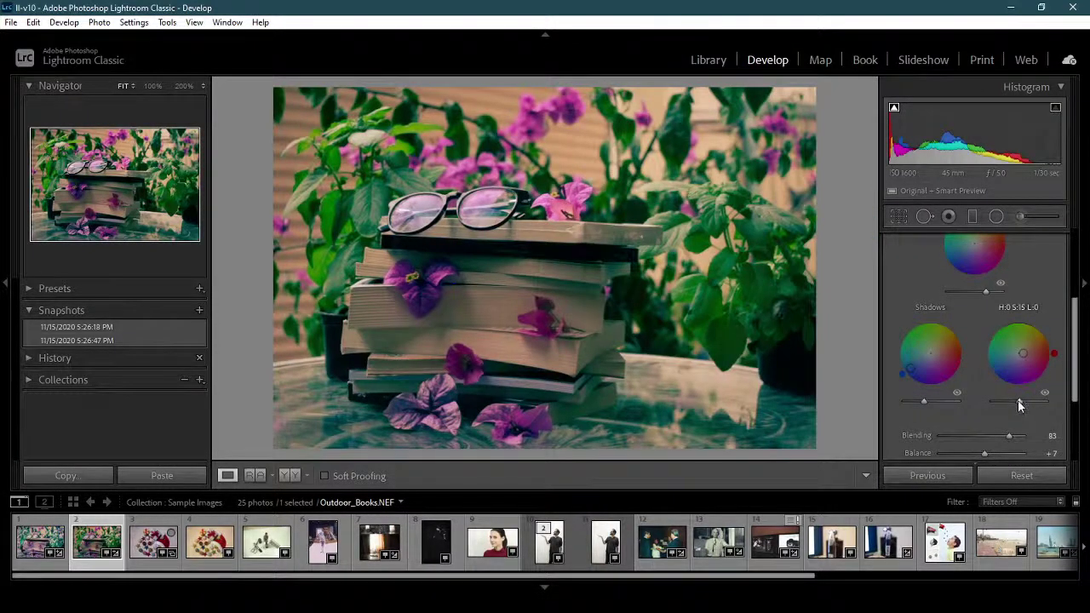
Raise the luminance of the highlights and return to the range choices of Color Grading.
mouse_move(1021, 401)
left_mouse_down()
mouse_move(1047, 404)
mouse_move(1015, 406)
mouse_move(1040, 410)
left_mouse_up()
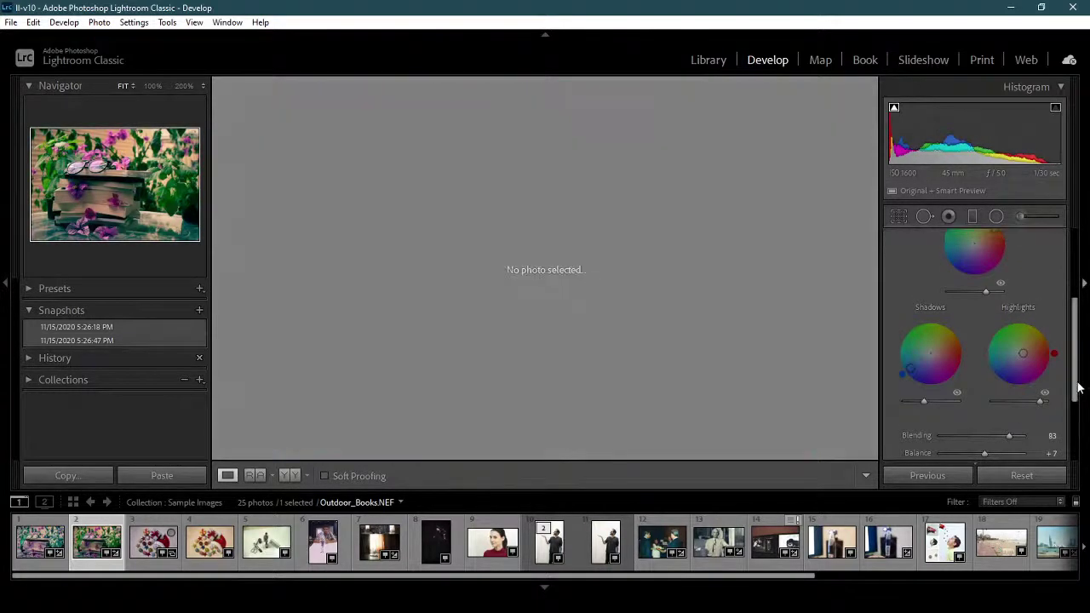
left_click(1083, 327)
left_click(1085, 330)
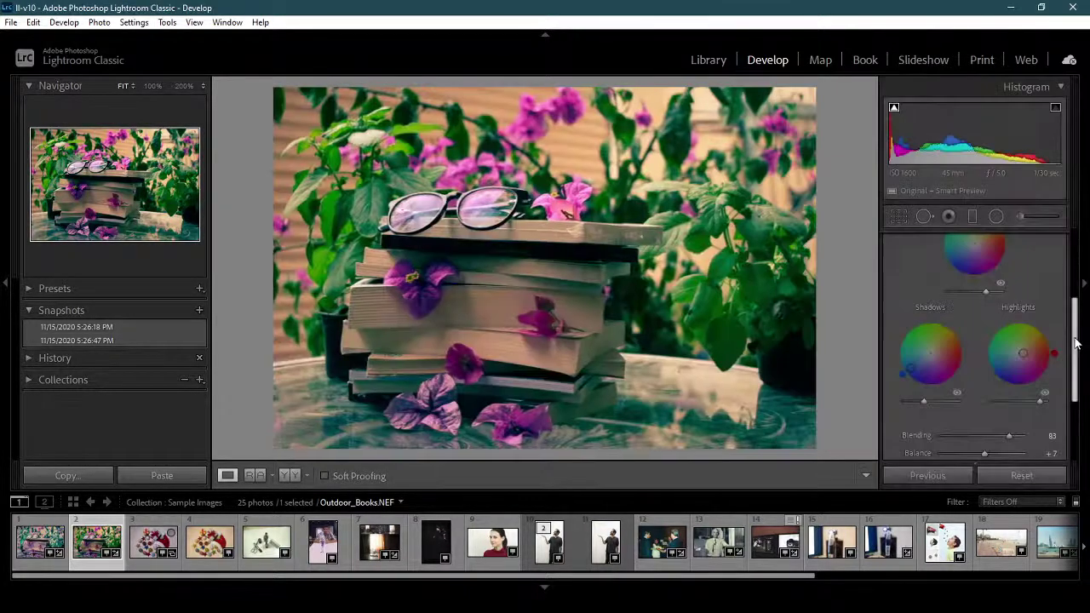
left_click(979, 329)
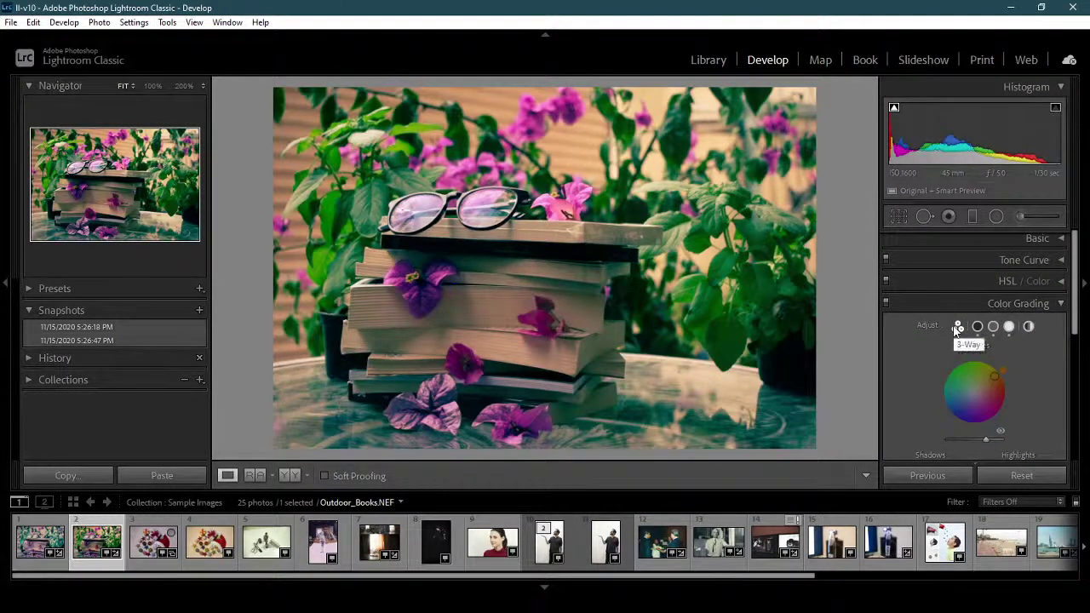
Tint the whole photo blue with the Global color wheel at hue 219 and saturation 39, and lower its luminance to -12.
left_click(1029, 327)
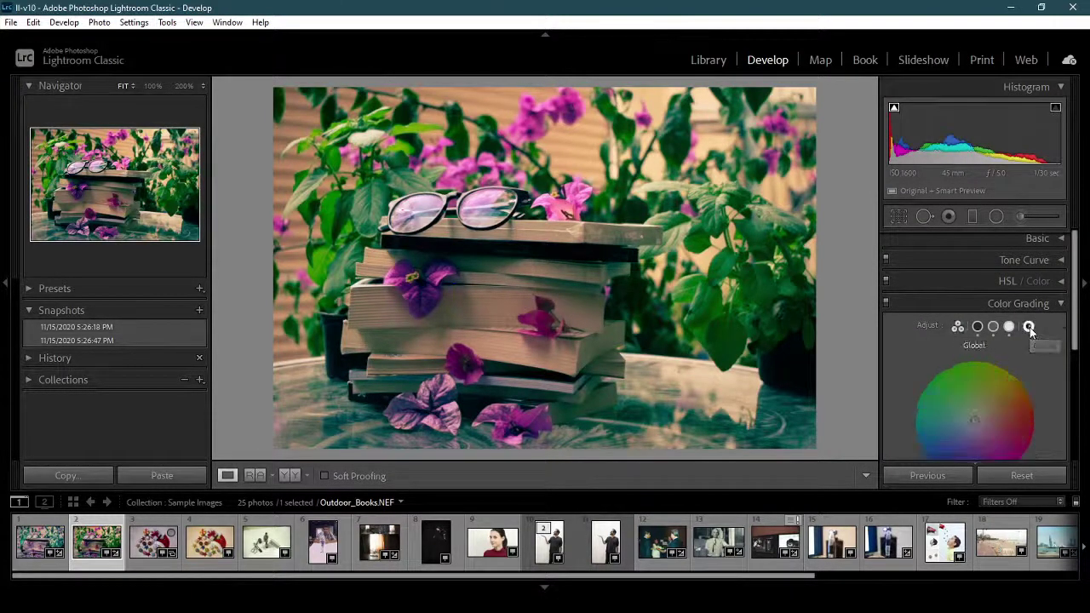
left_click_drag(1076, 339, 1076, 381)
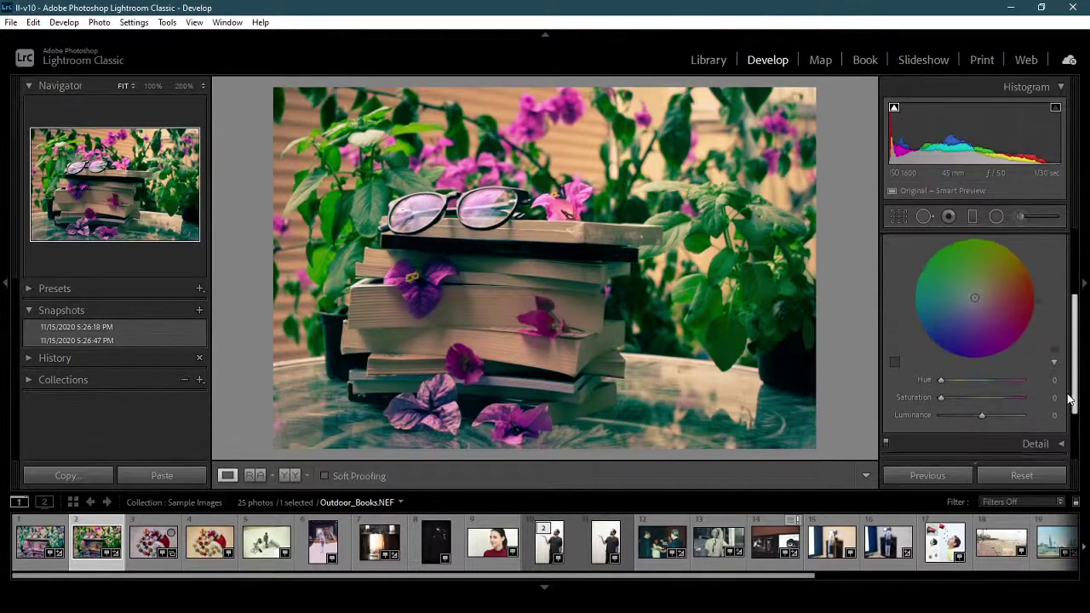
left_click_drag(975, 337, 956, 351)
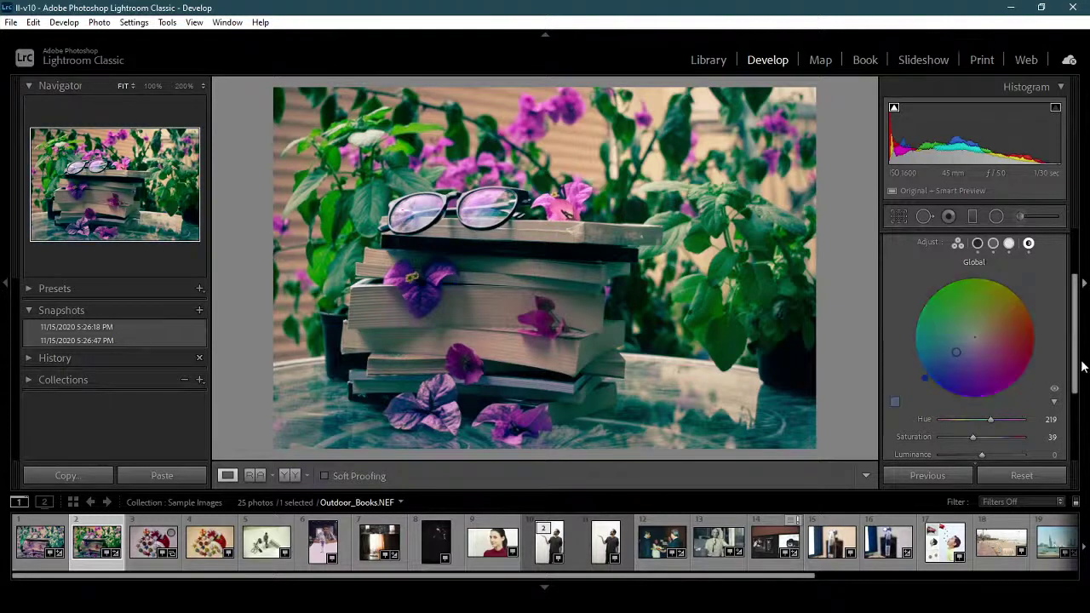
scroll(988, 392, "down", 1)
mouse_move(984, 408)
left_mouse_down()
mouse_move(939, 409)
mouse_move(1007, 418)
mouse_move(974, 418)
left_mouse_up()
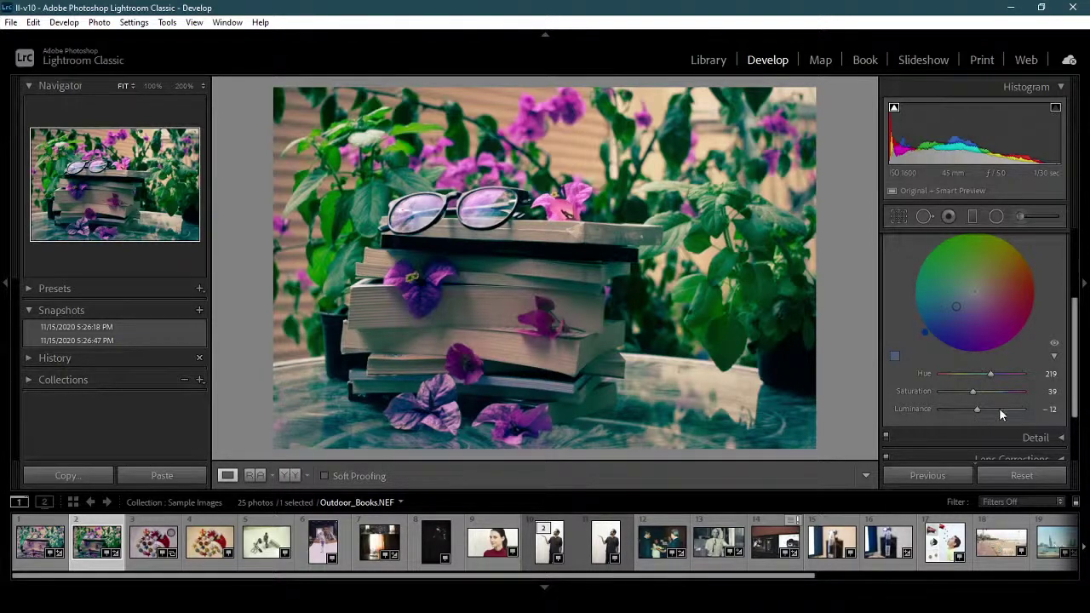
Reset all develop adjustments on the Outdoor_Books.NEF photo.
left_click(1021, 482)
left_click_drag(1076, 414, 1086, 356)
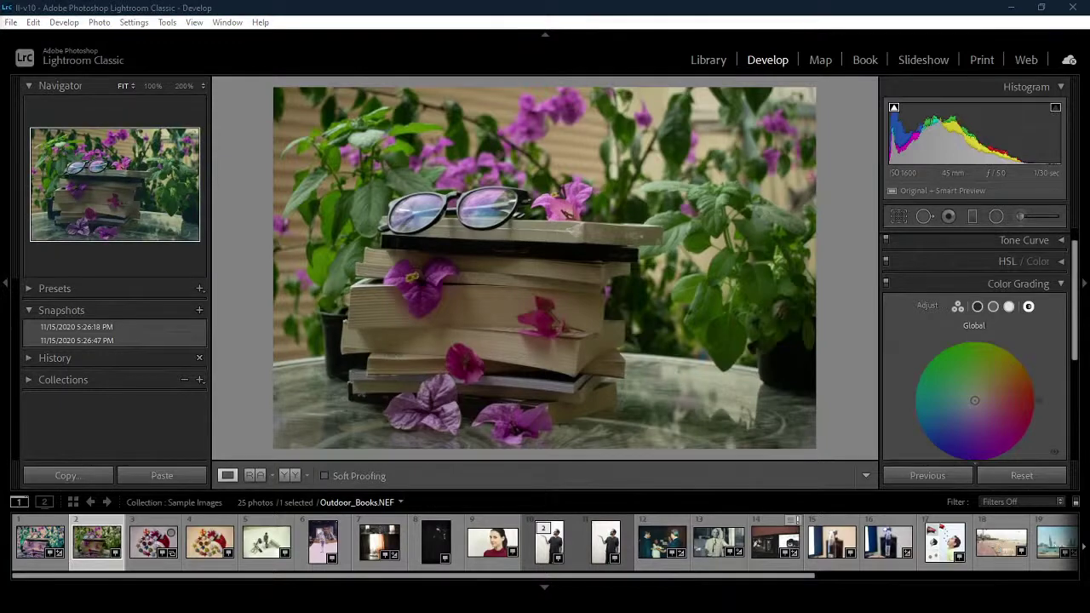
Switch to Chrome and search Google Images for "movie color palette".
left_click_drag(0, 128, 531, 178)
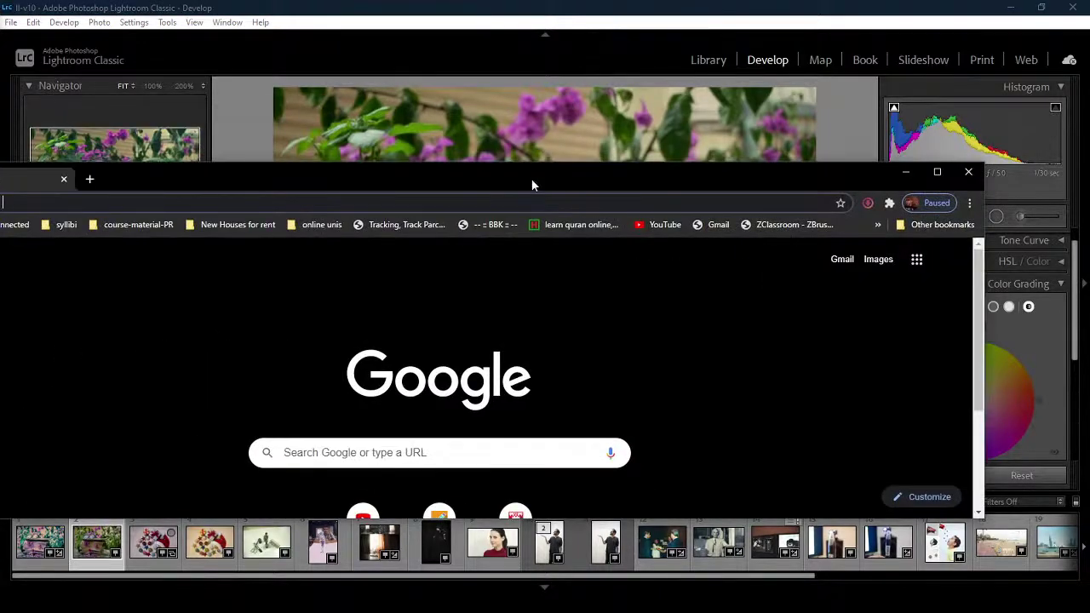
double_click(530, 178)
left_click(519, 285)
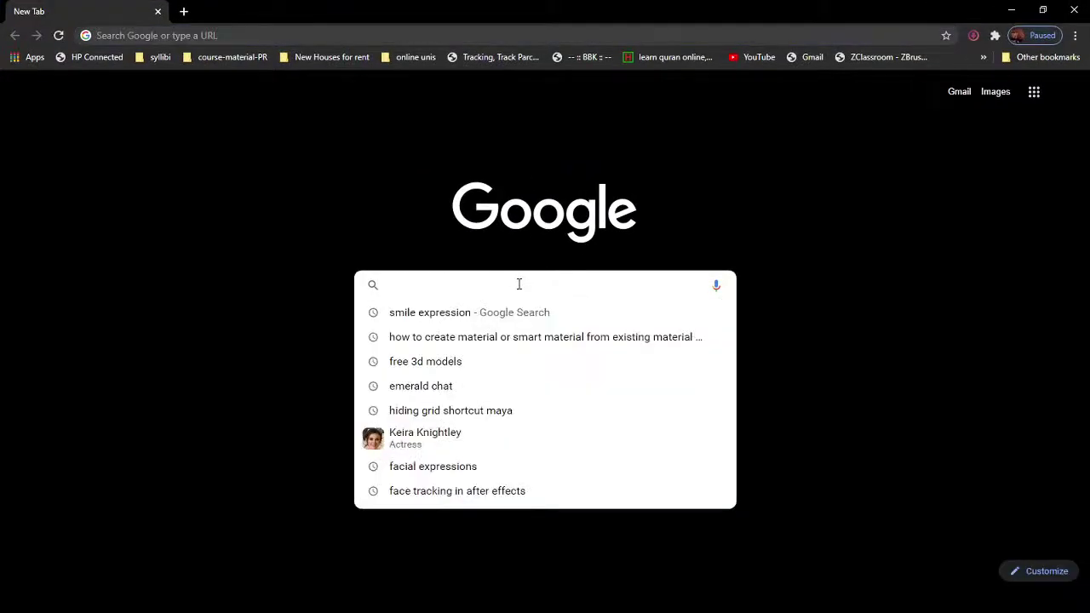
type("movie ")
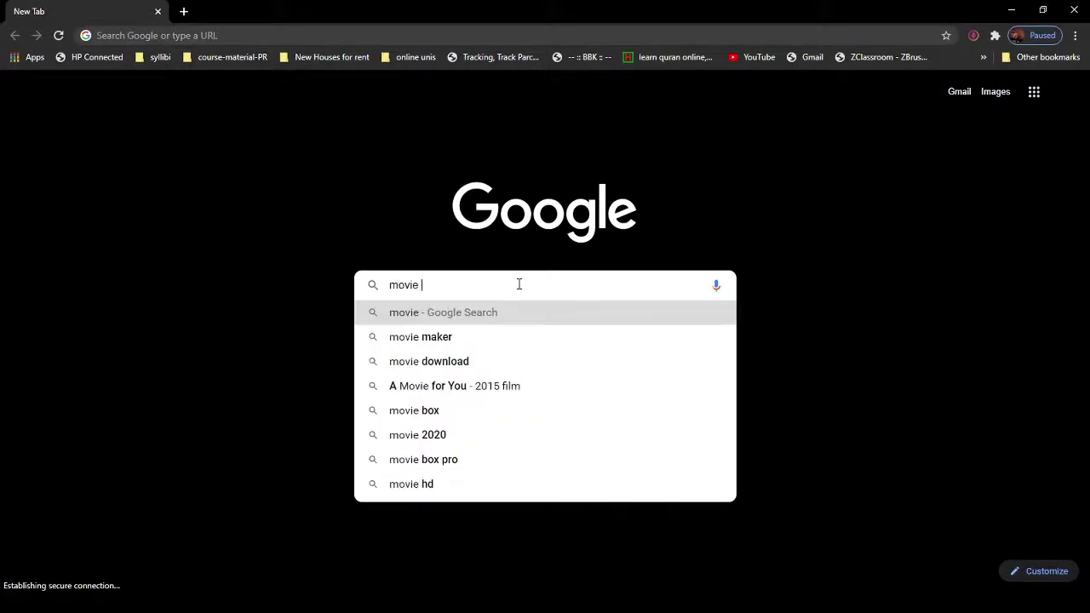
type("color p")
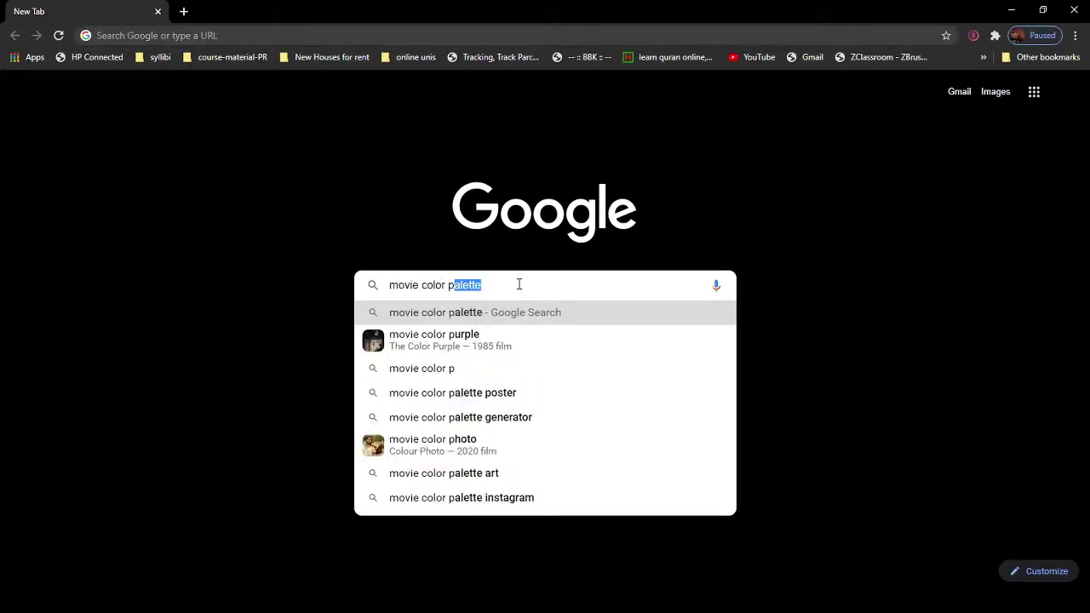
key("Return")
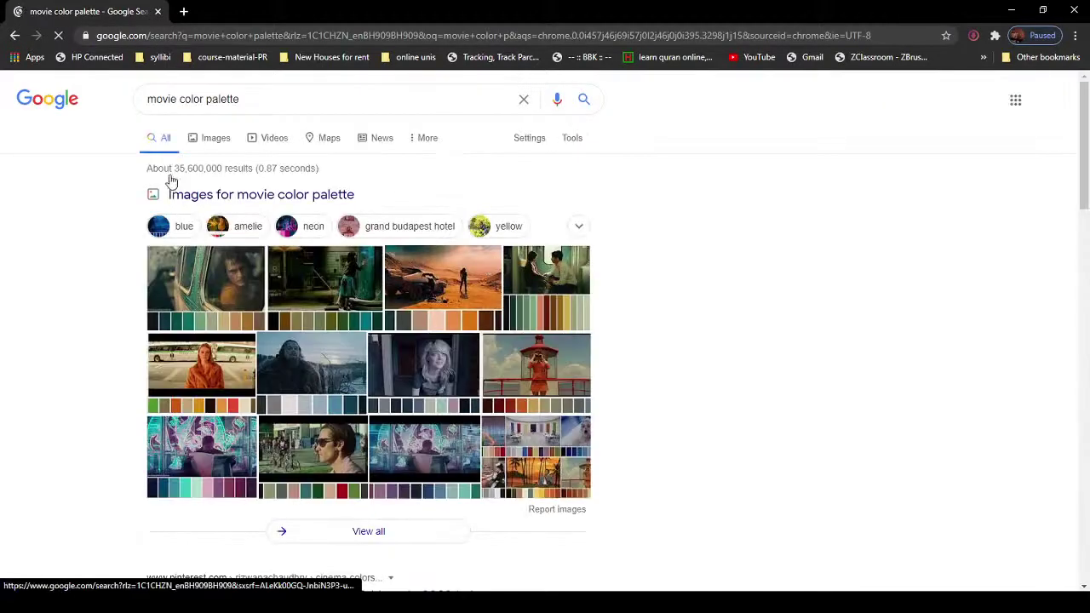
left_click(209, 139)
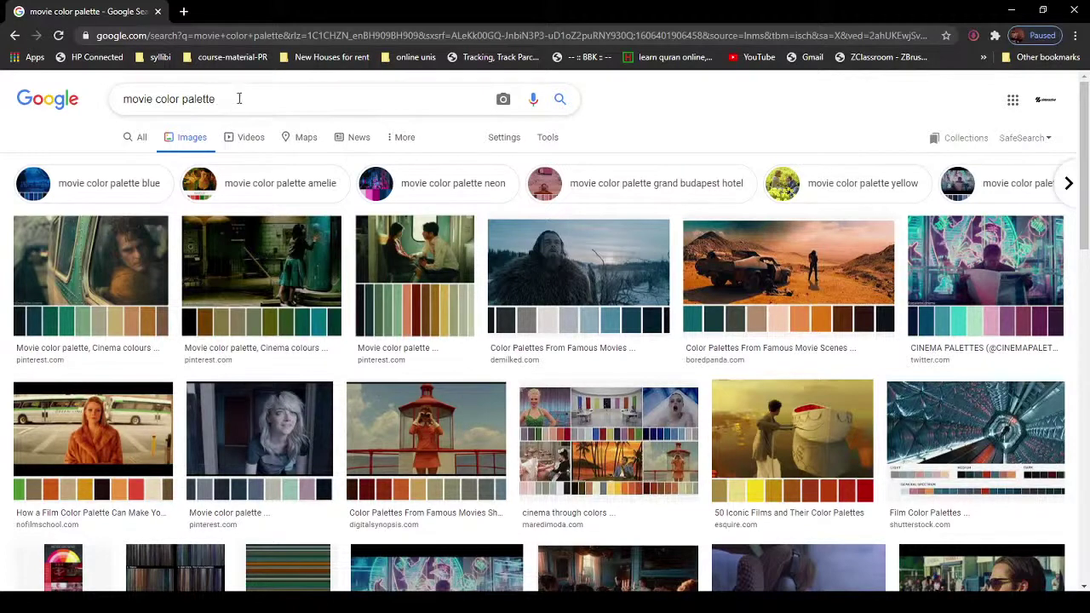
Try the image search "3 way movie color palette", look through it and return to the previous search.
left_click(128, 99)
type("3 way")
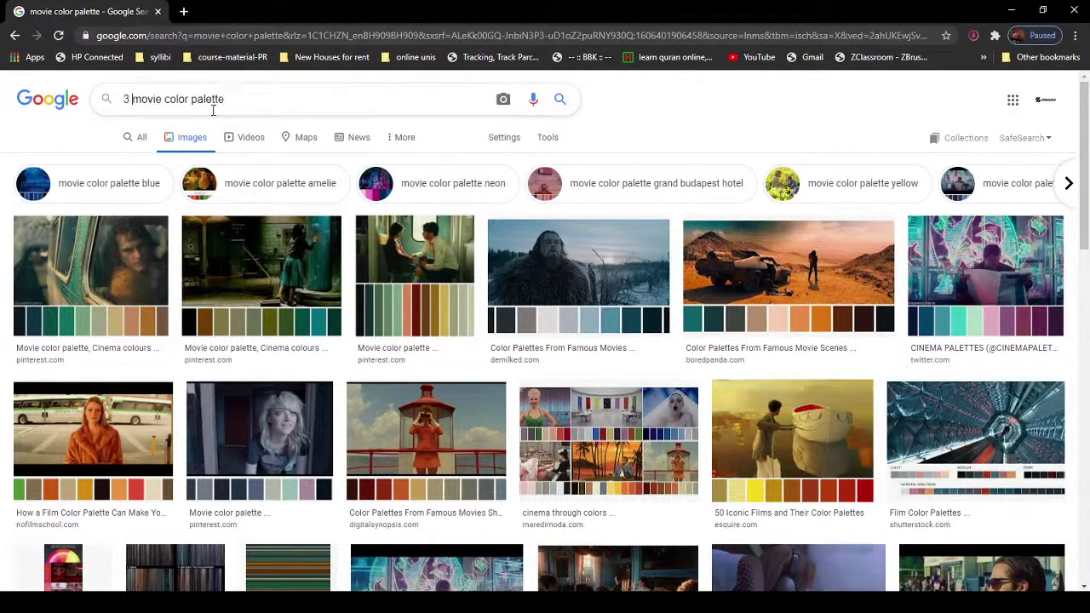
key("Return")
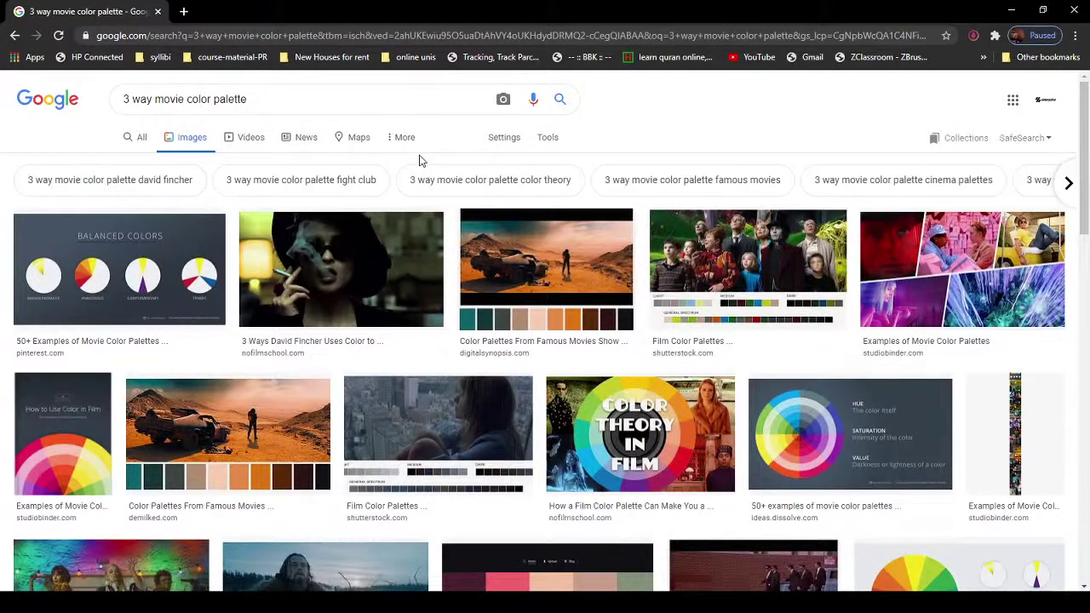
scroll(480, 187, "down", 4)
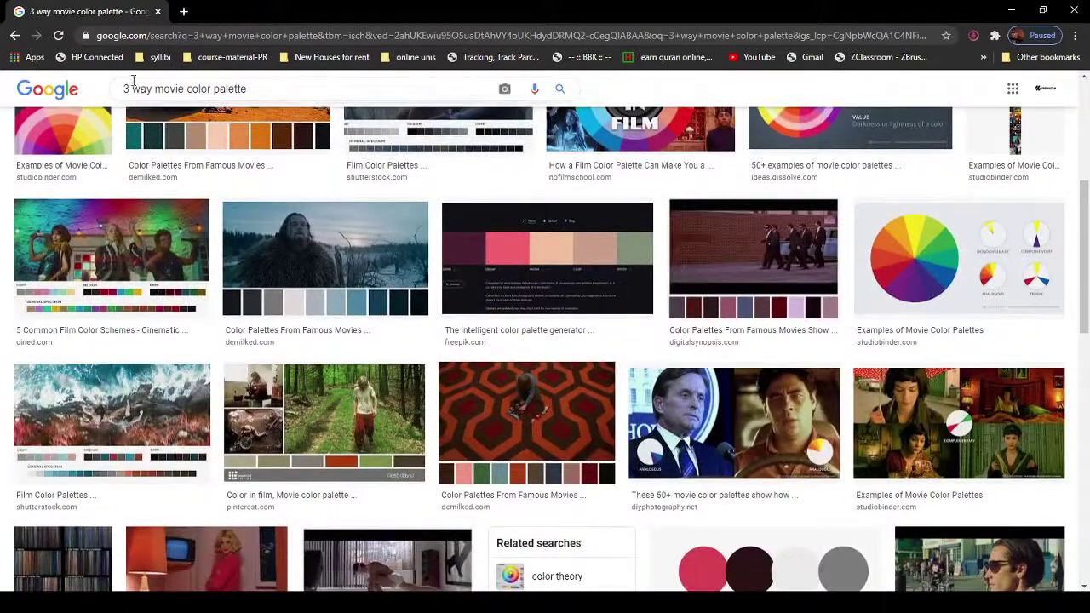
left_click(15, 35)
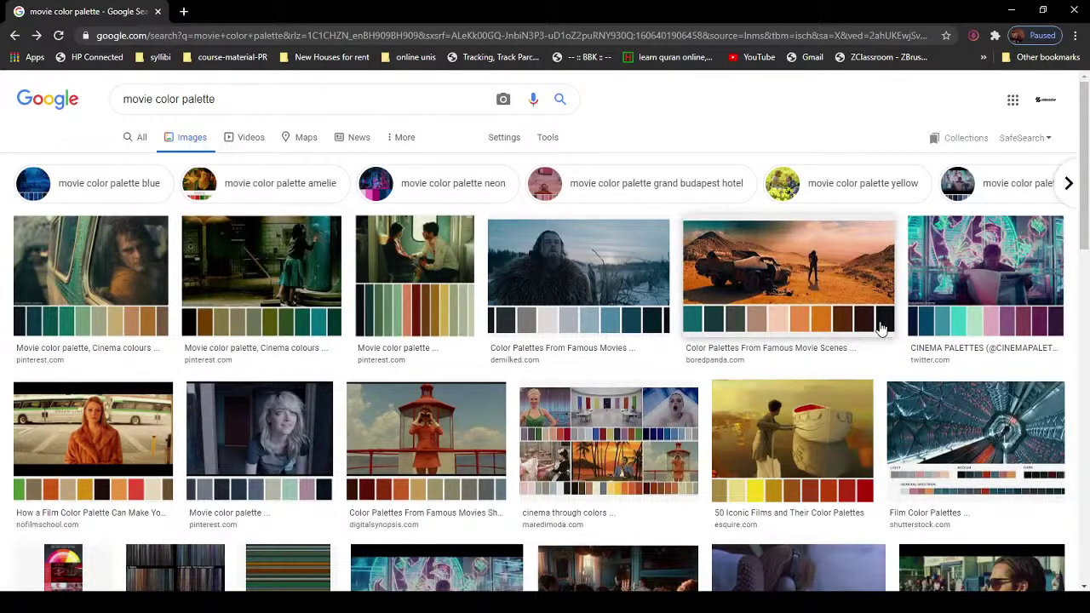
Browse the movie color palette images and open the studiobinder.com example with the complementary color wheel.
scroll(660, 454, "down", 3)
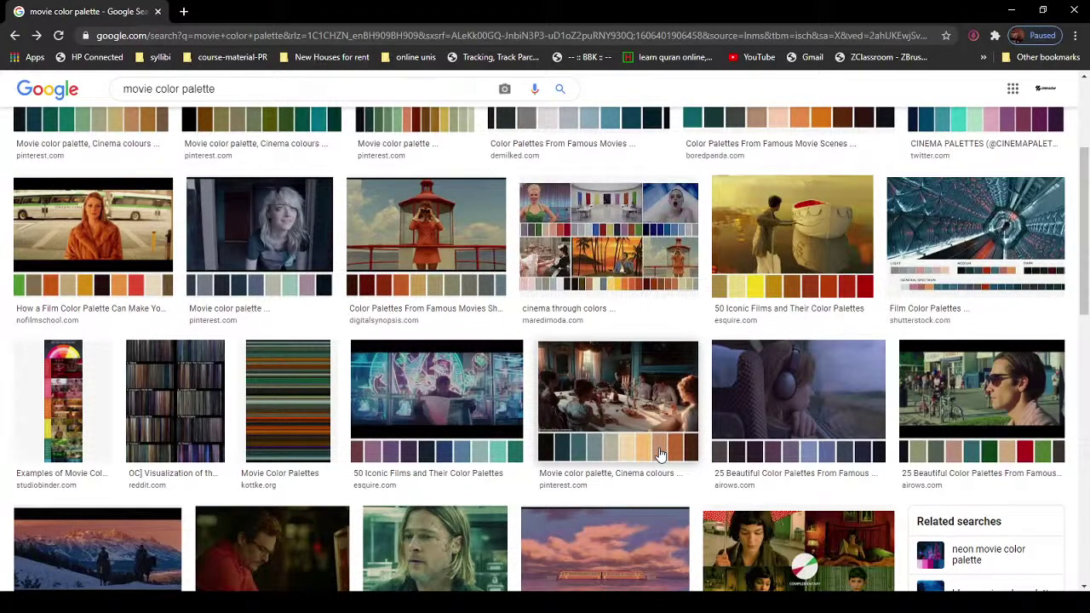
scroll(660, 454, "down", 3)
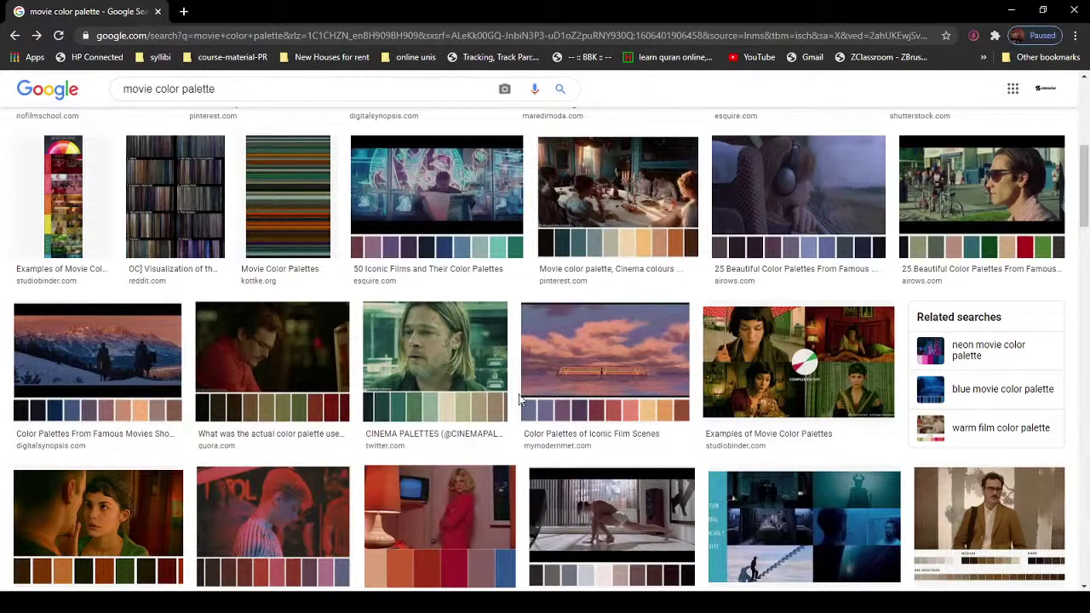
left_click(844, 349)
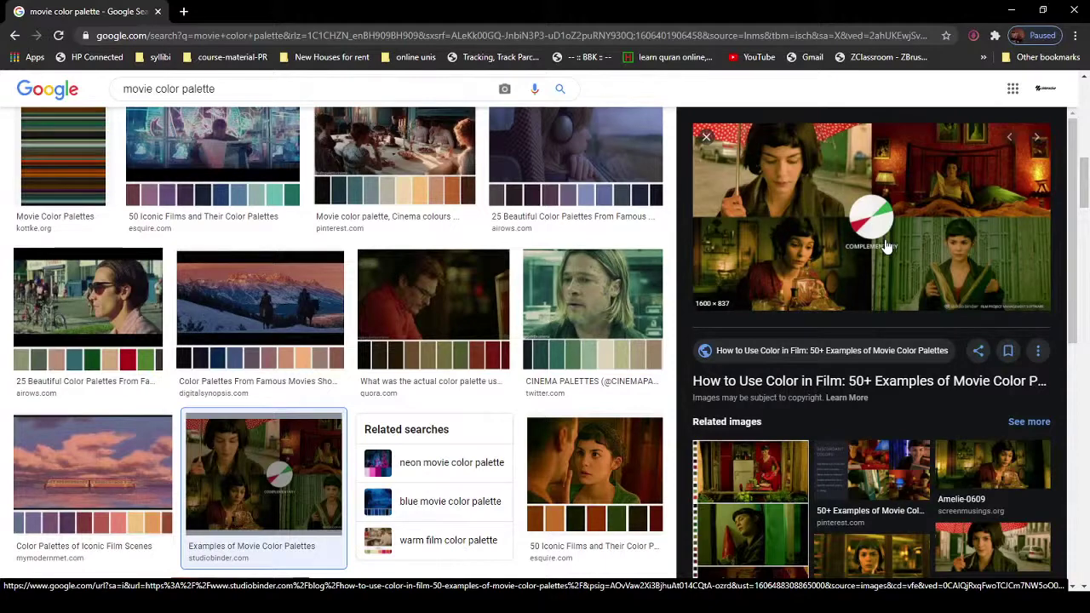
Return to Lightroom Classic and, in 3-way grading, tint the midtones orange (hue 37, saturation 100) and the highlights red (hue 1, saturation 100).
left_click(1011, 10)
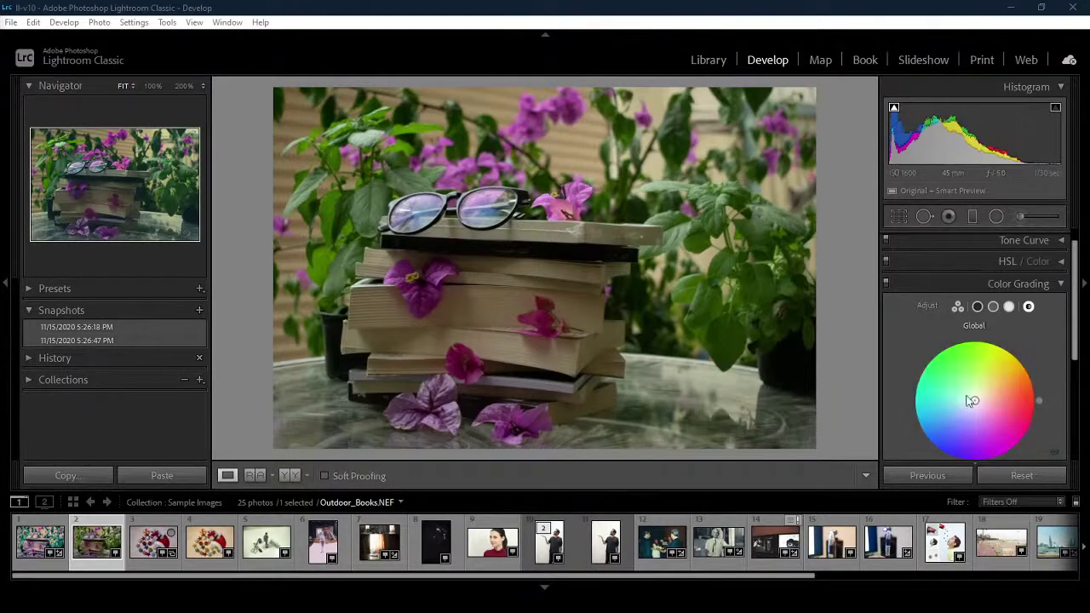
left_click(959, 307)
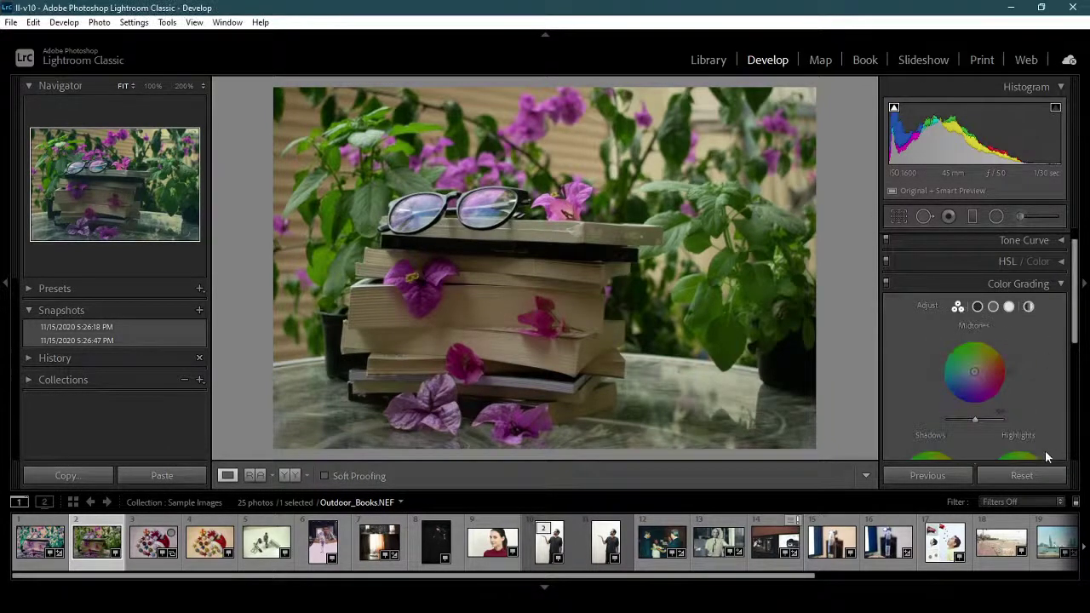
scroll(1076, 341, "down", 2)
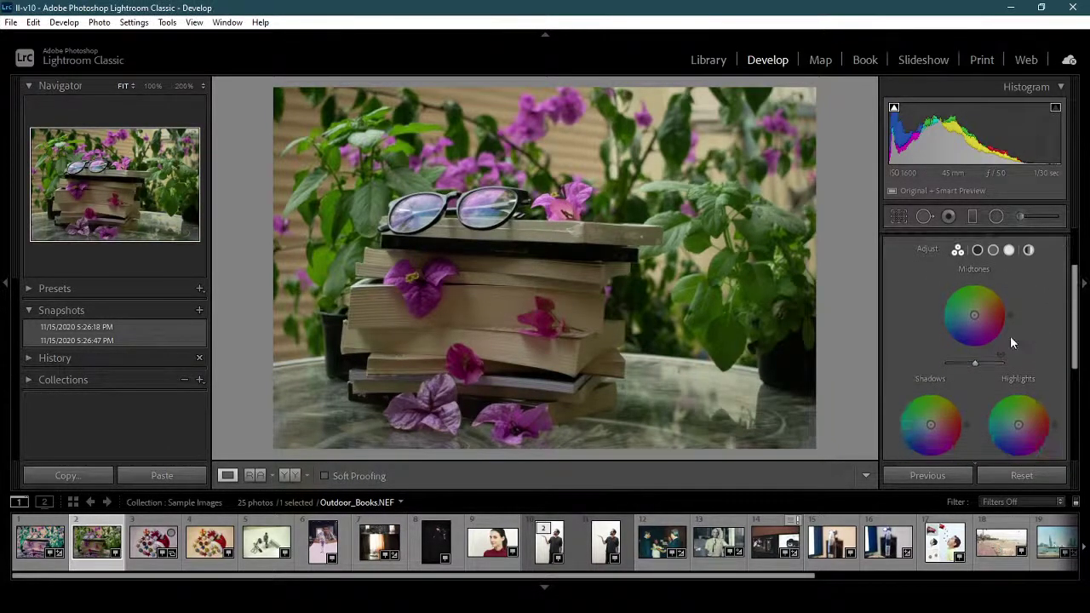
left_click_drag(974, 315, 1000, 314)
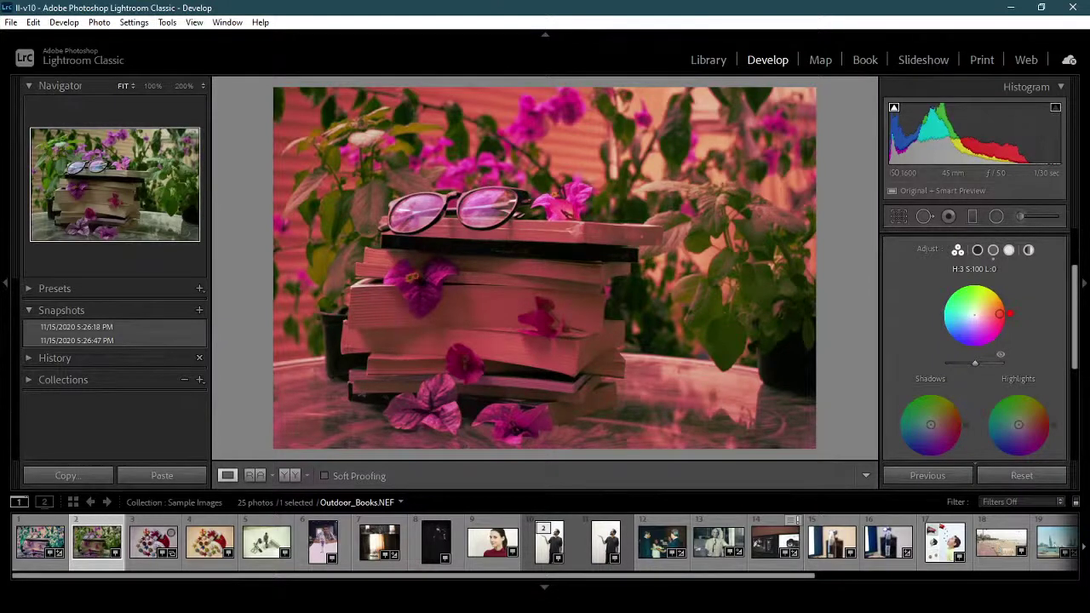
left_click_drag(1000, 314, 996, 300)
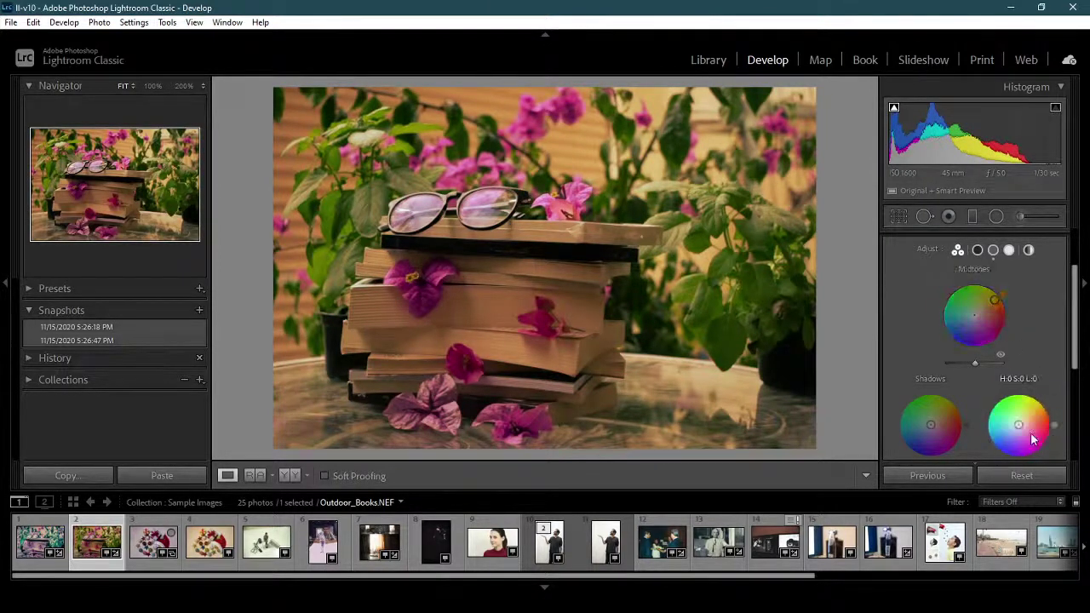
left_click_drag(1021, 428, 1048, 424)
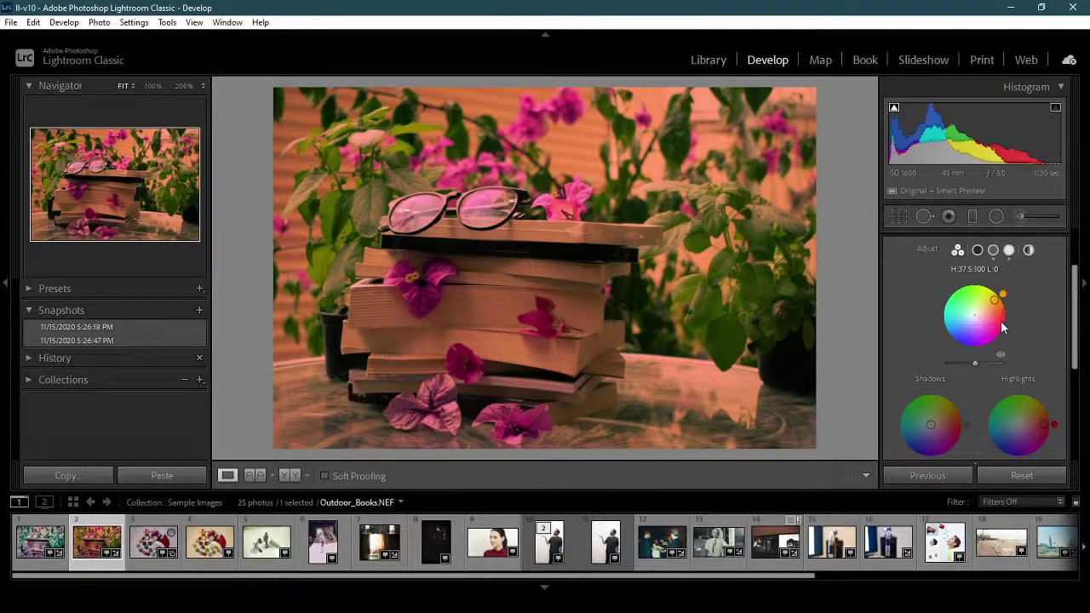
Try a magenta tint on the midtones and undo it.
left_click_drag(1002, 294, 994, 339)
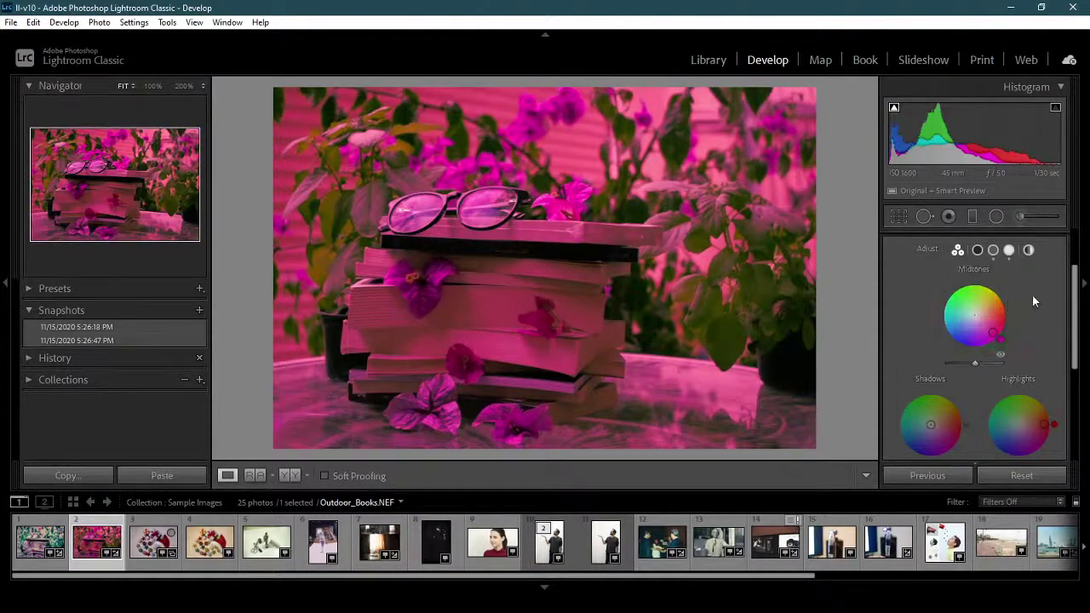
key("ctrl+z")
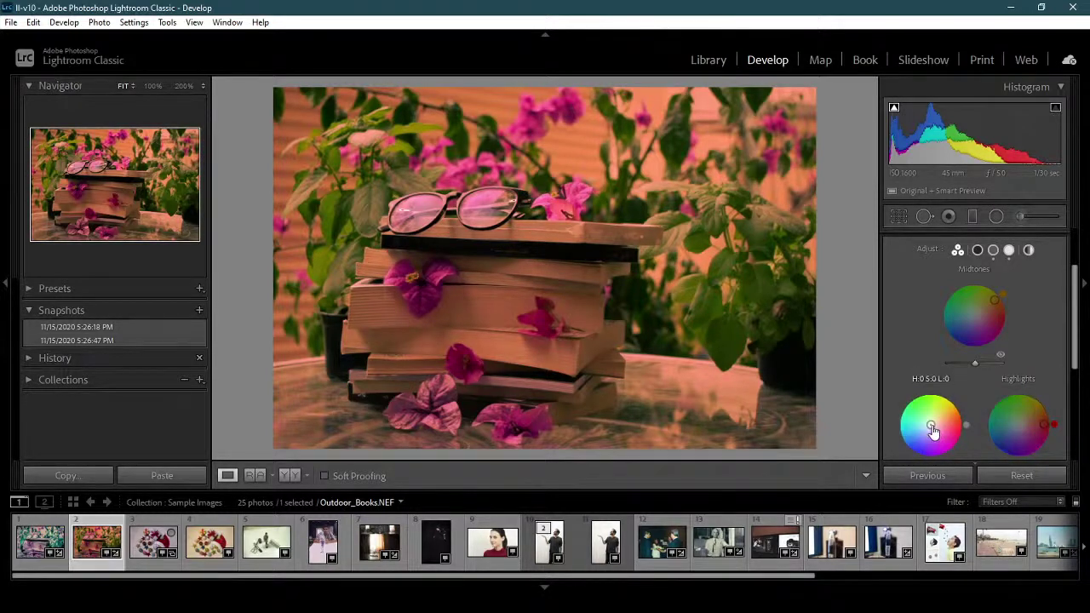
Tint the shadows strongly teal, shift their hue slightly toward cyan, and lower the shadows' luminance.
left_click_drag(931, 424, 906, 417)
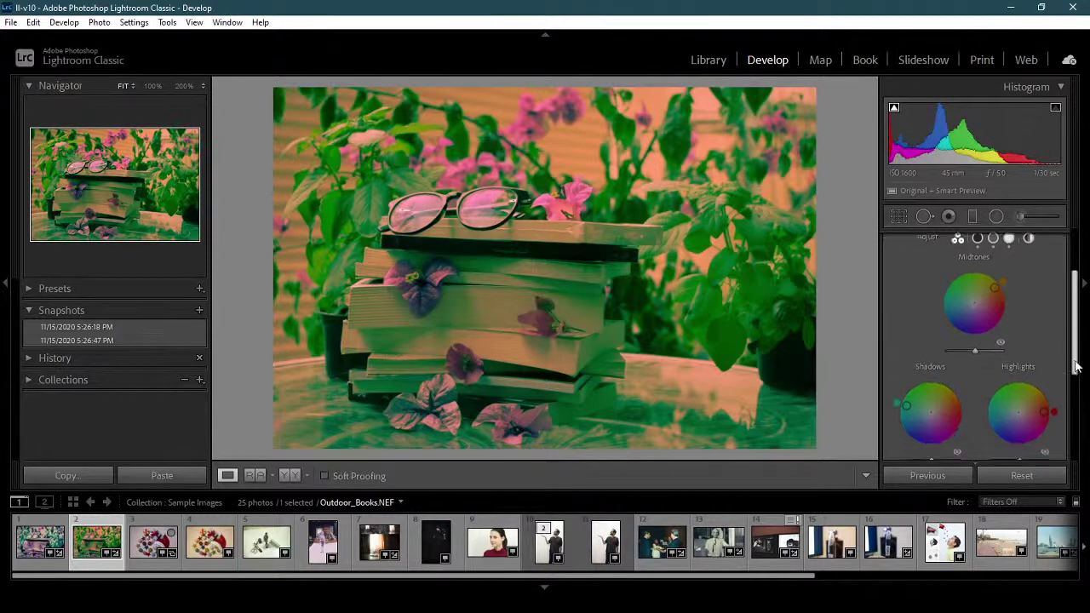
scroll(910, 381, "down", 2)
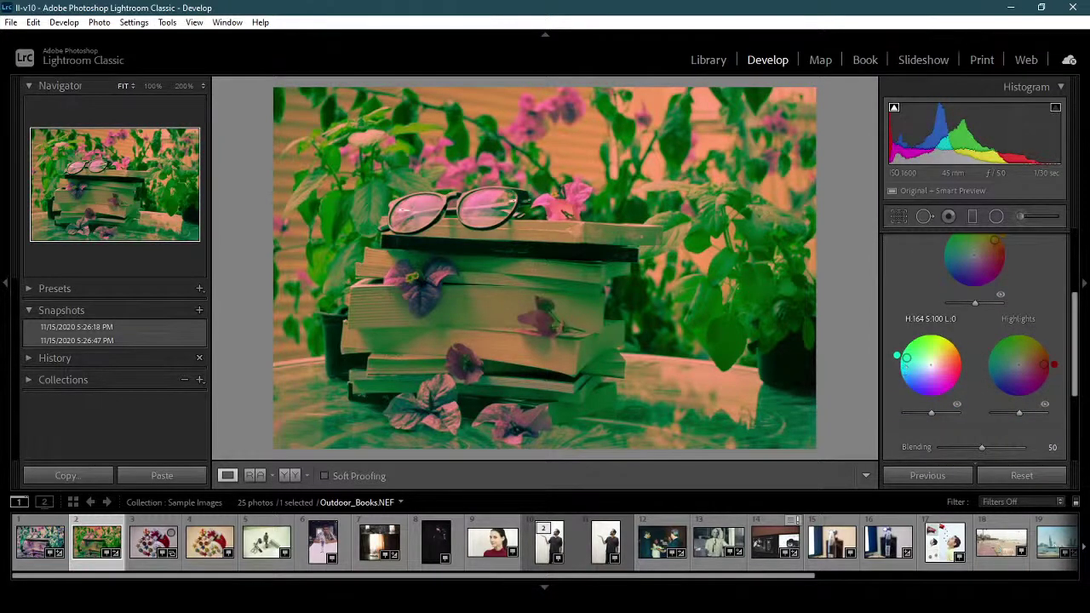
left_click_drag(906, 358, 905, 364)
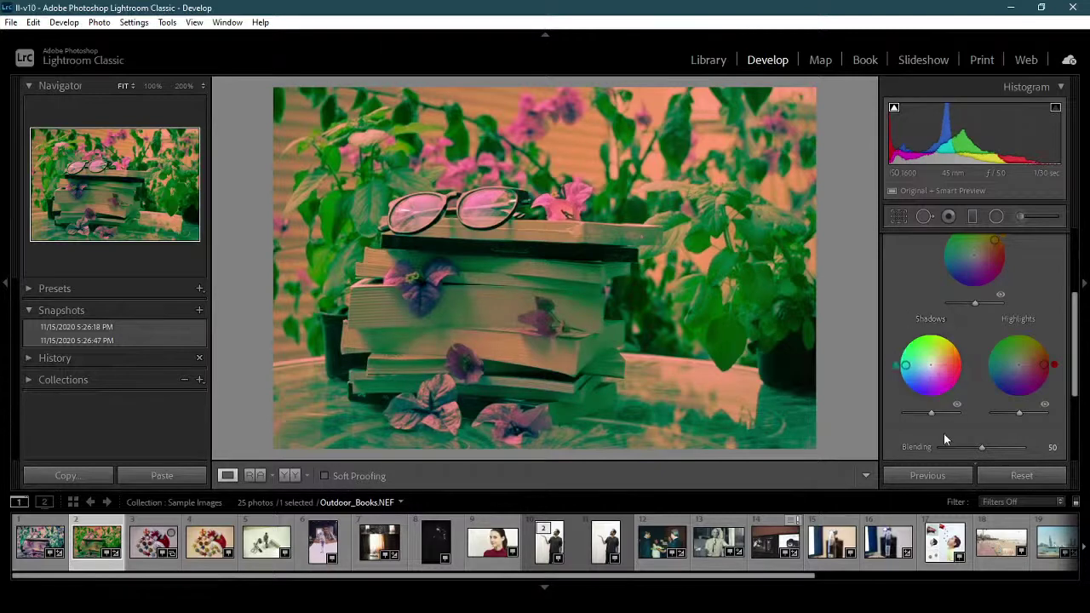
left_click_drag(931, 412, 914, 414)
left_click_drag(908, 415, 922, 416)
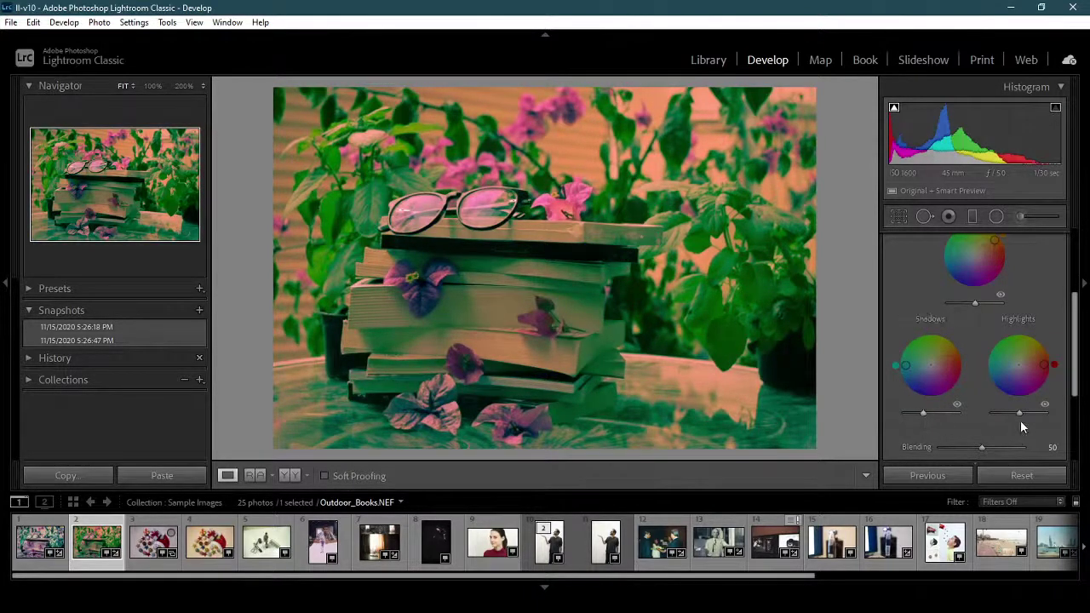
Set the highlights' luminance to +100, raise the midtones' luminance, and reduce the midtones' saturation.
mouse_move(1021, 414)
left_mouse_down()
mouse_move(1046, 415)
mouse_move(1019, 421)
left_mouse_up()
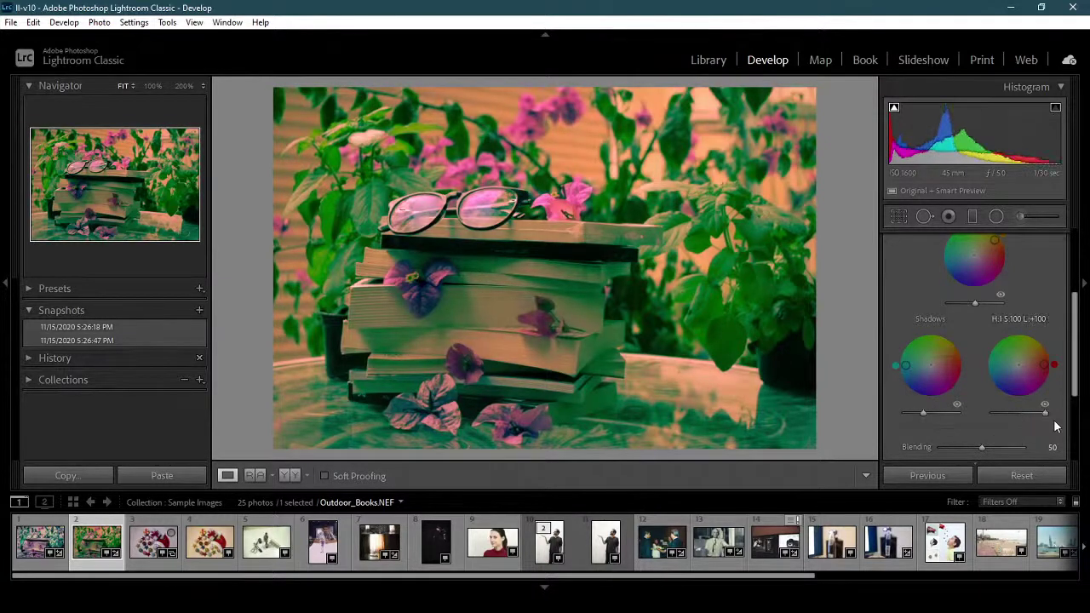
left_click_drag(1079, 341, 1085, 317)
scroll(1085, 318, "down", 1)
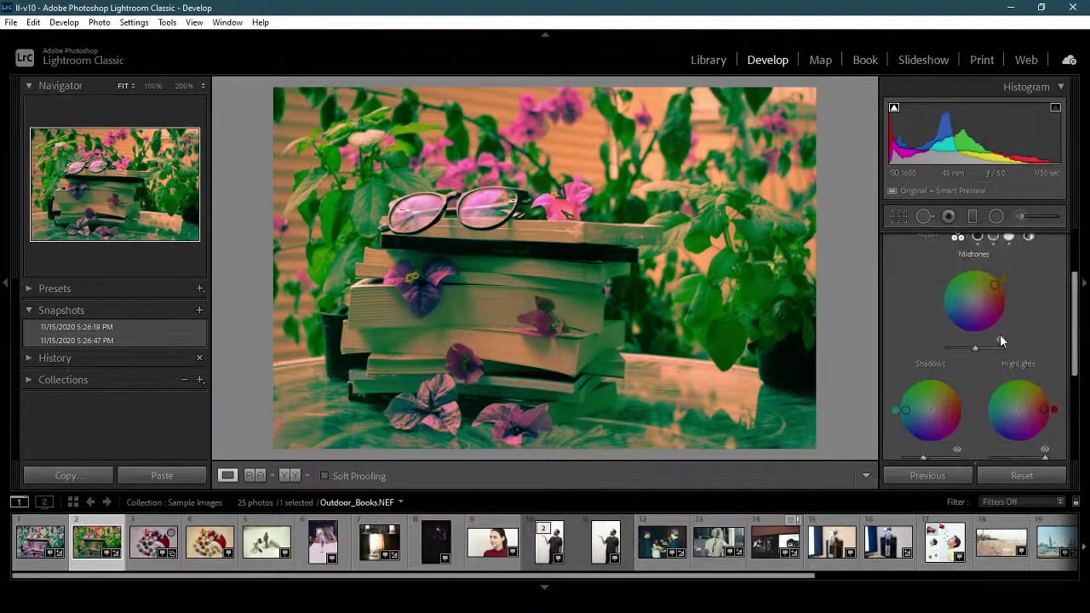
left_click_drag(975, 349, 982, 349)
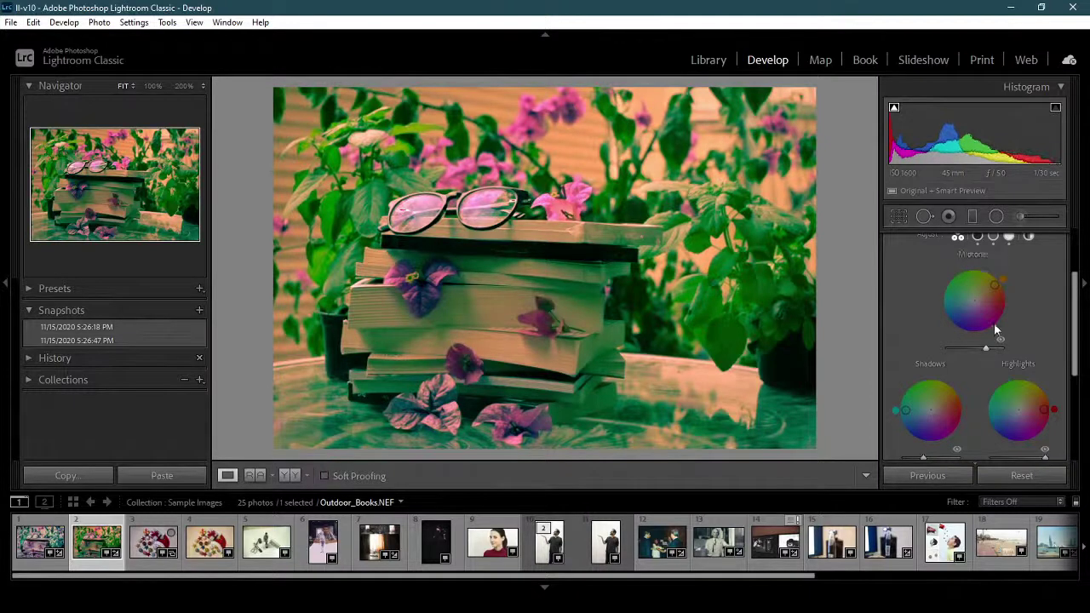
mouse_move(995, 284)
left_mouse_down()
mouse_move(997, 305)
mouse_move(988, 291)
left_mouse_up()
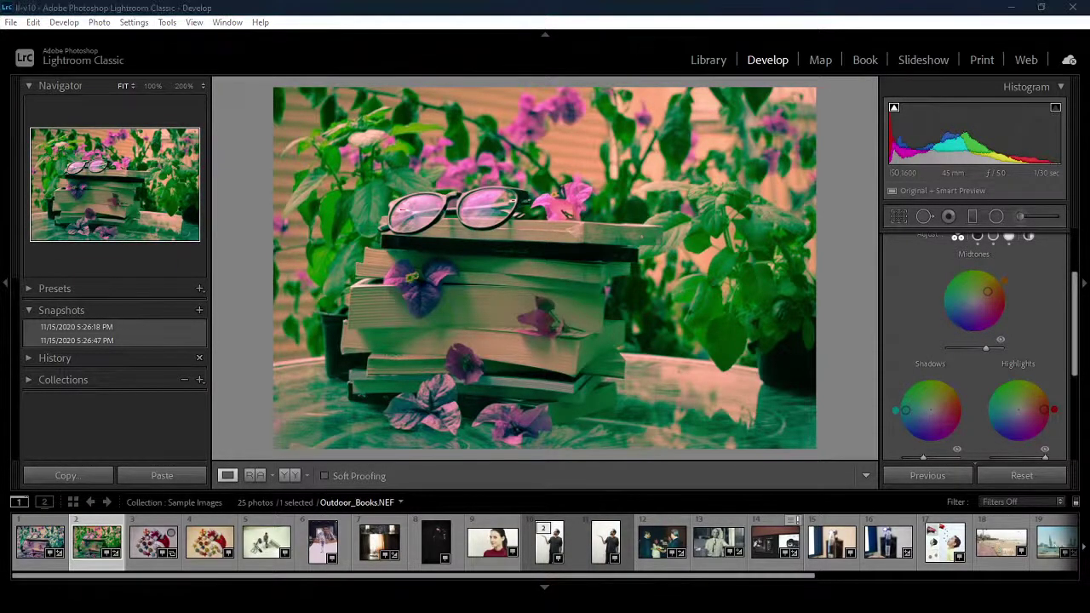
Consult the complementary film palette in the browser beside the photo, then return to Lightroom Classic and try a green tint on the midtones.
left_click(225, 558)
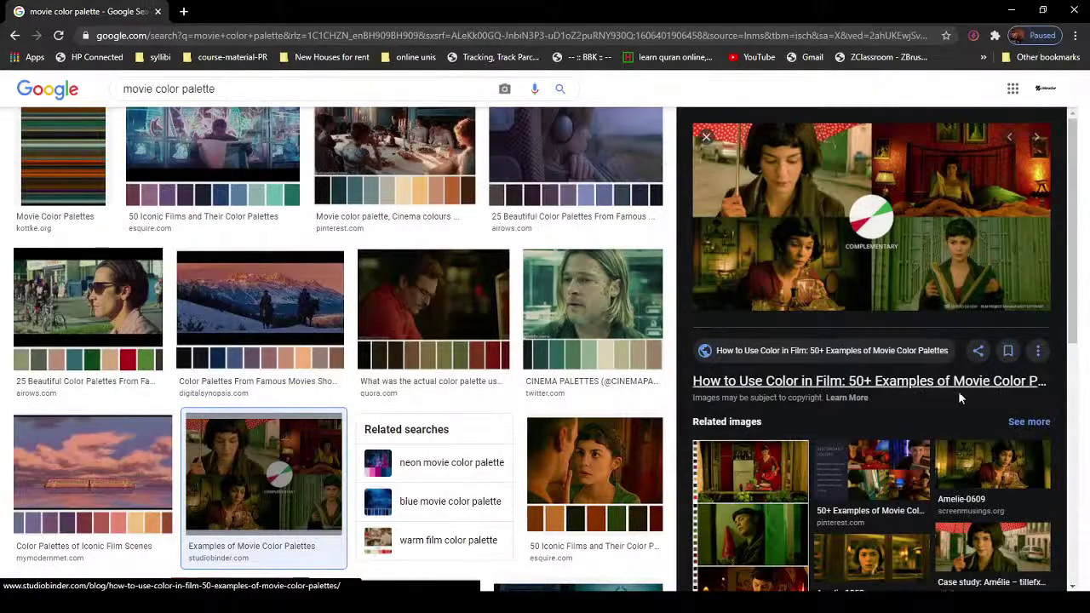
left_click_drag(848, 19, 166, 101)
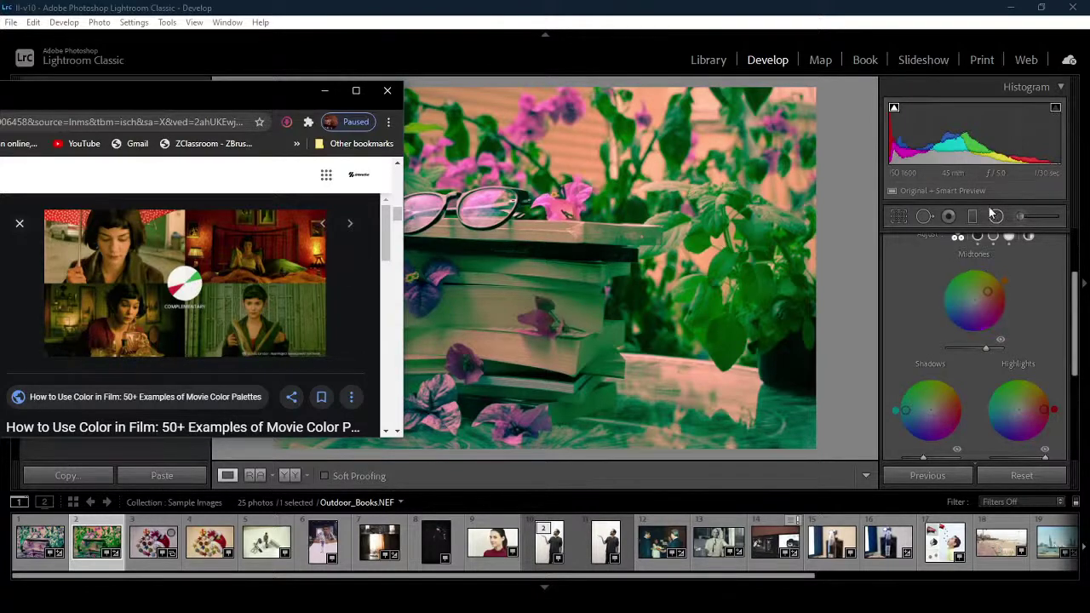
left_click(989, 294)
left_click_drag(987, 292, 951, 275)
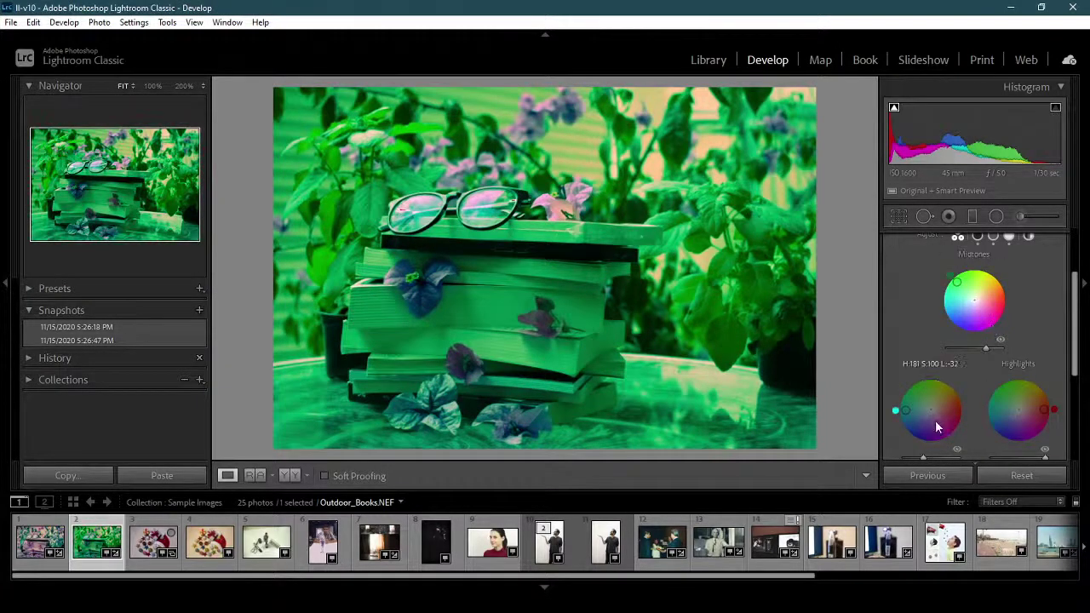
Try blue shadows with hue 205 and saturation 100, orange-red midtones, and orange highlights with reduced saturation.
mouse_move(907, 414)
left_mouse_down()
mouse_move(920, 438)
mouse_move(937, 439)
mouse_move(908, 420)
left_mouse_up()
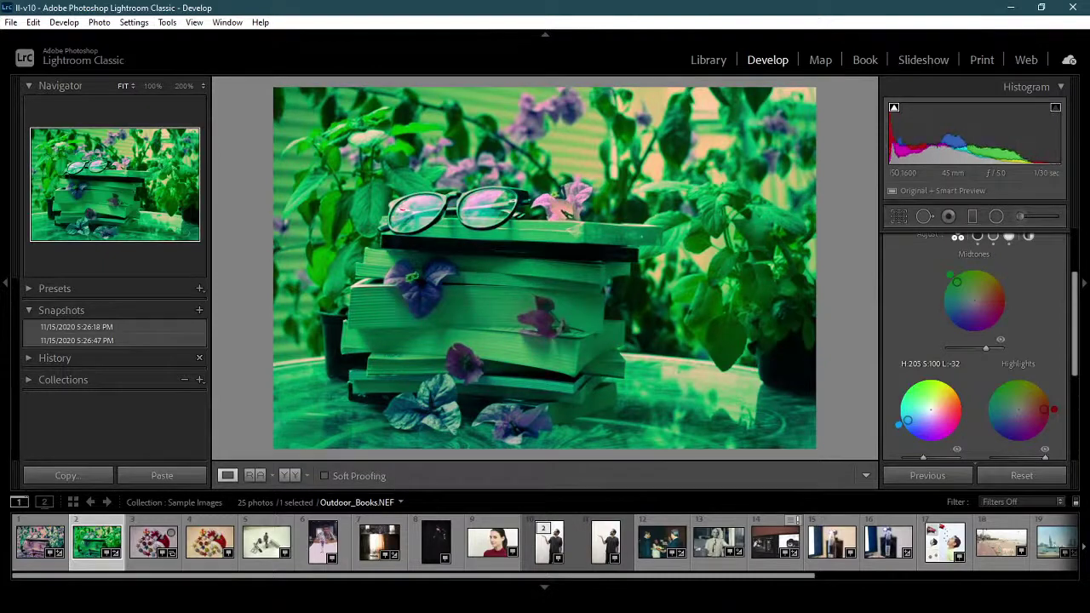
left_click_drag(958, 288, 999, 291)
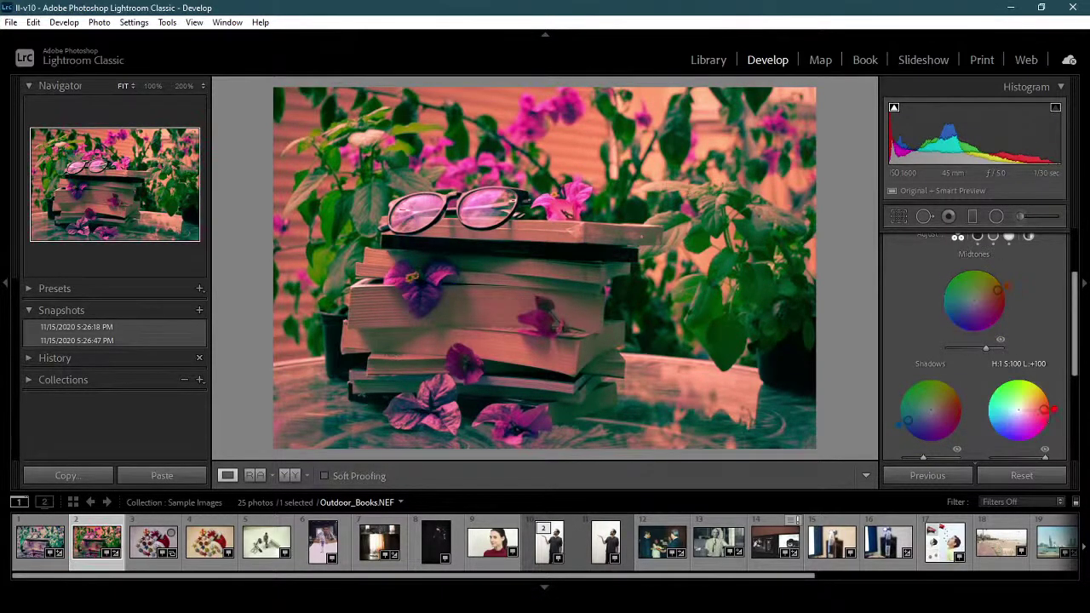
mouse_move(1054, 410)
left_mouse_down()
mouse_move(1038, 380)
mouse_move(1035, 411)
left_mouse_up()
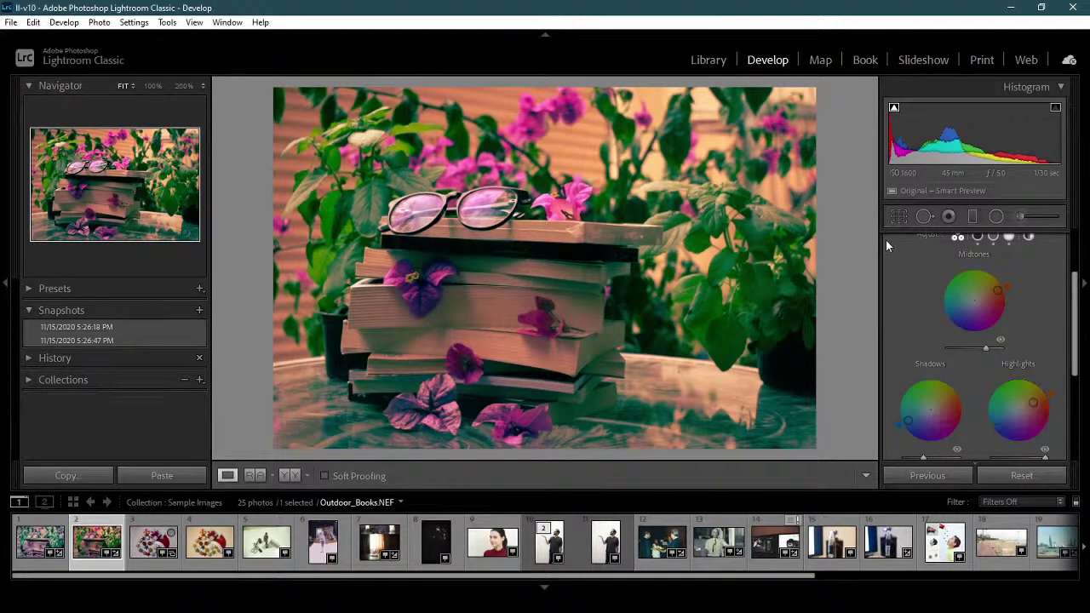
Reset all develop adjustments on the books photo and collapse the Color Grading section.
key("alt+Tab")
key("alt+Tab")
left_click(1011, 477)
scroll(1022, 341, "up", 2)
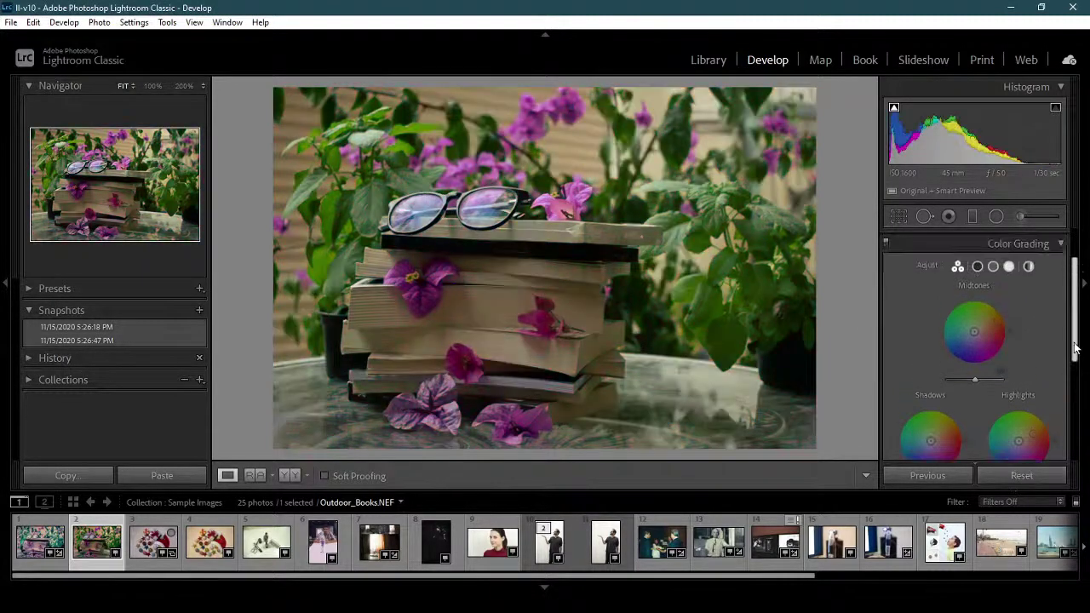
left_click(1048, 305)
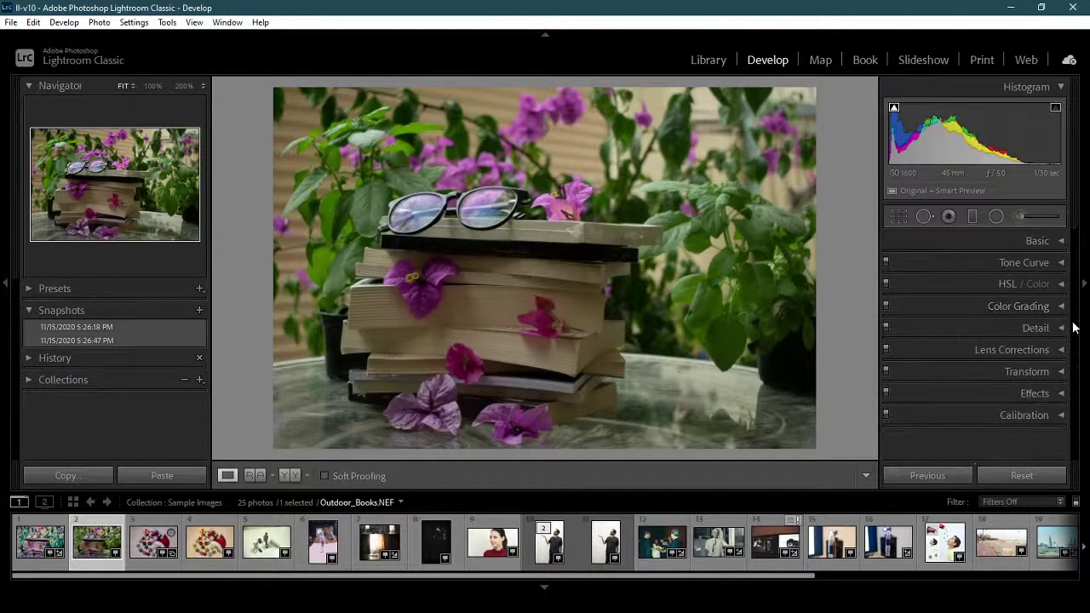
Expand the Detail settings and sample a green leaf, then the yellow-centred purple flower on the books, in the zoomed preview.
left_click(1040, 329)
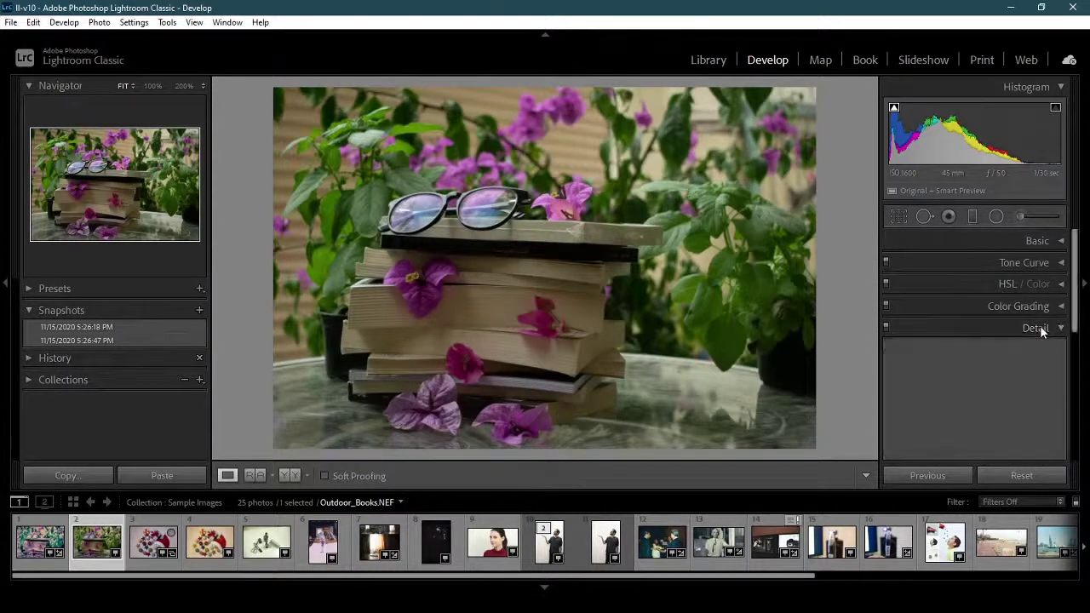
scroll(1057, 330, "down", 3)
scroll(1075, 364, "down", 1)
scroll(1076, 364, "up", 3)
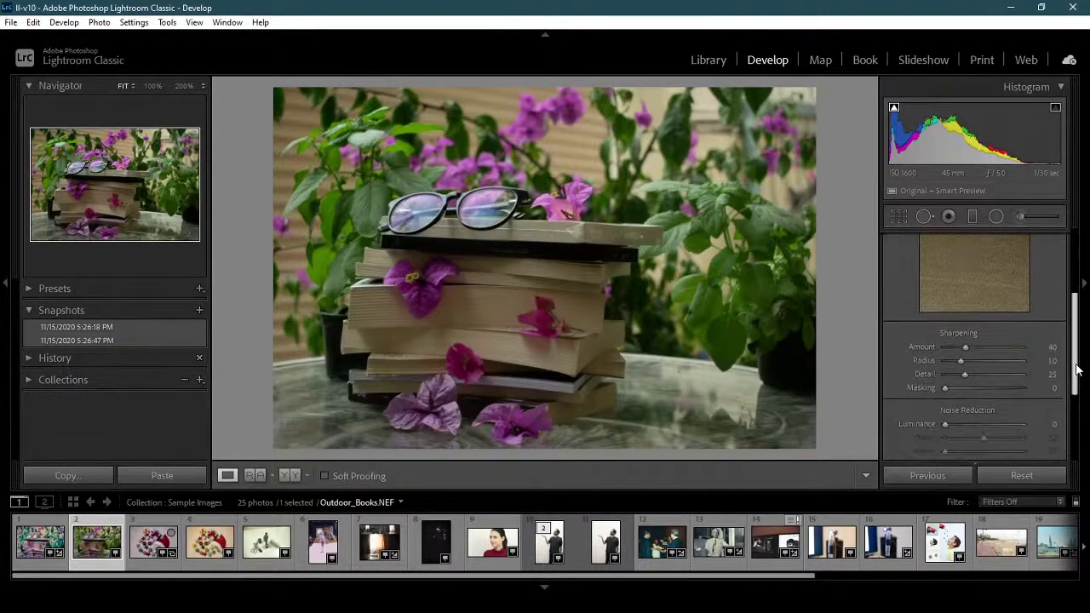
left_click_drag(1002, 370, 1008, 345)
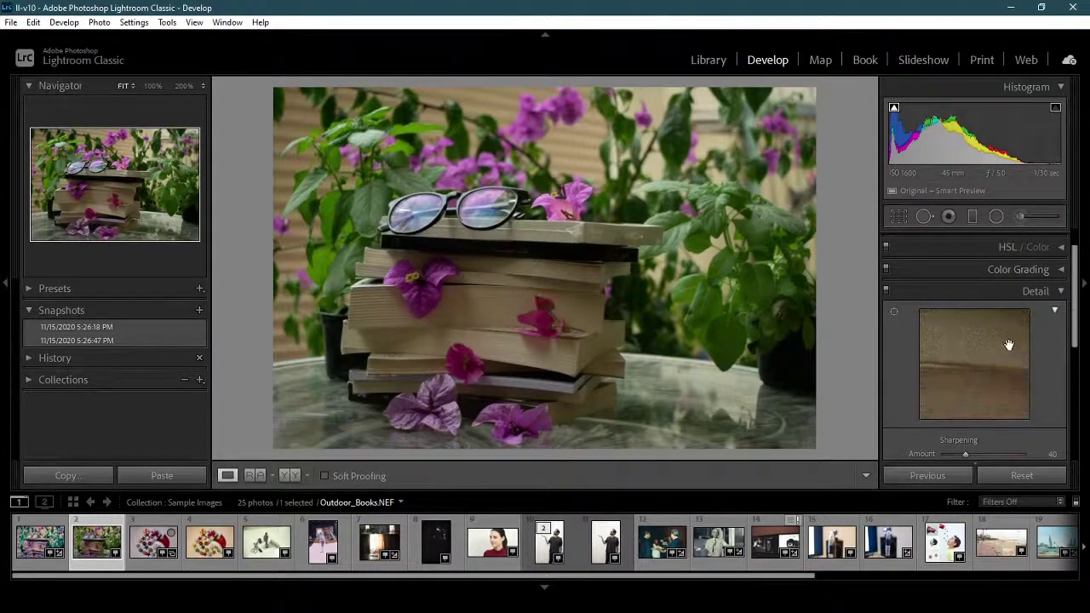
left_click(894, 312)
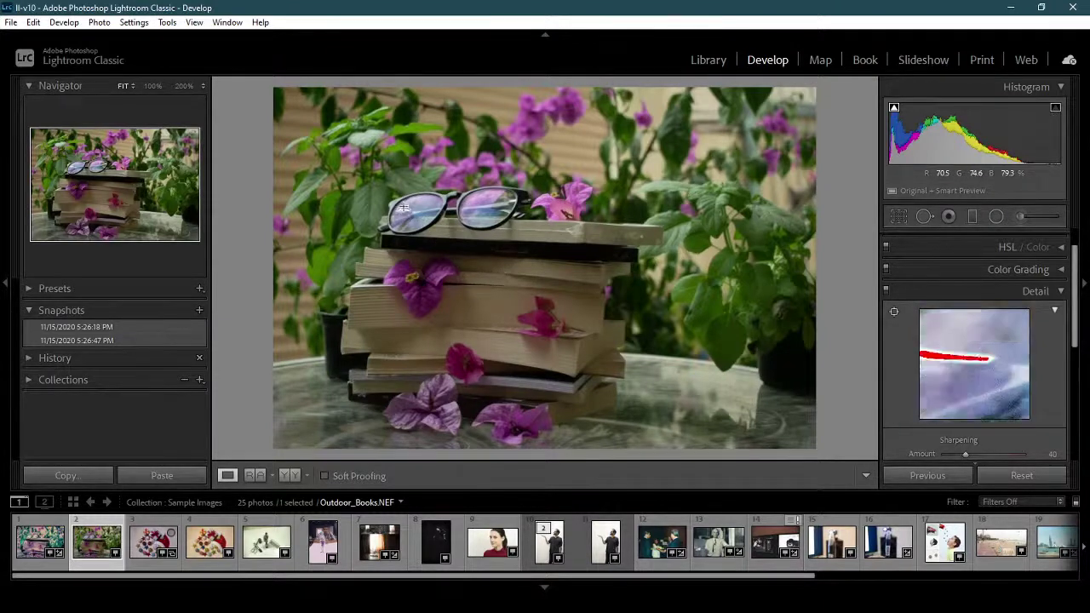
left_click(362, 225)
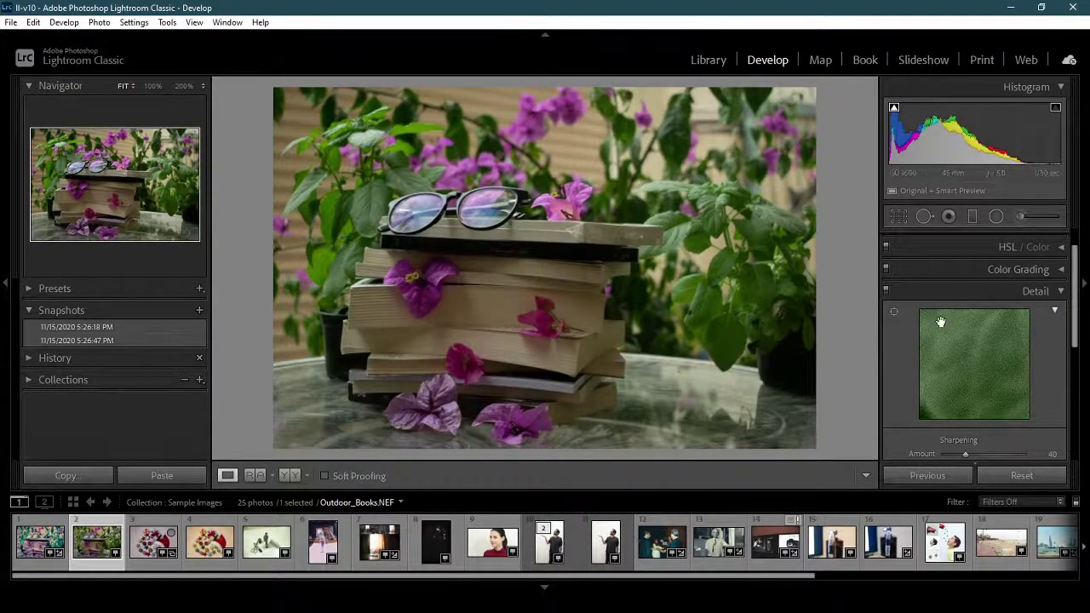
left_click(892, 312)
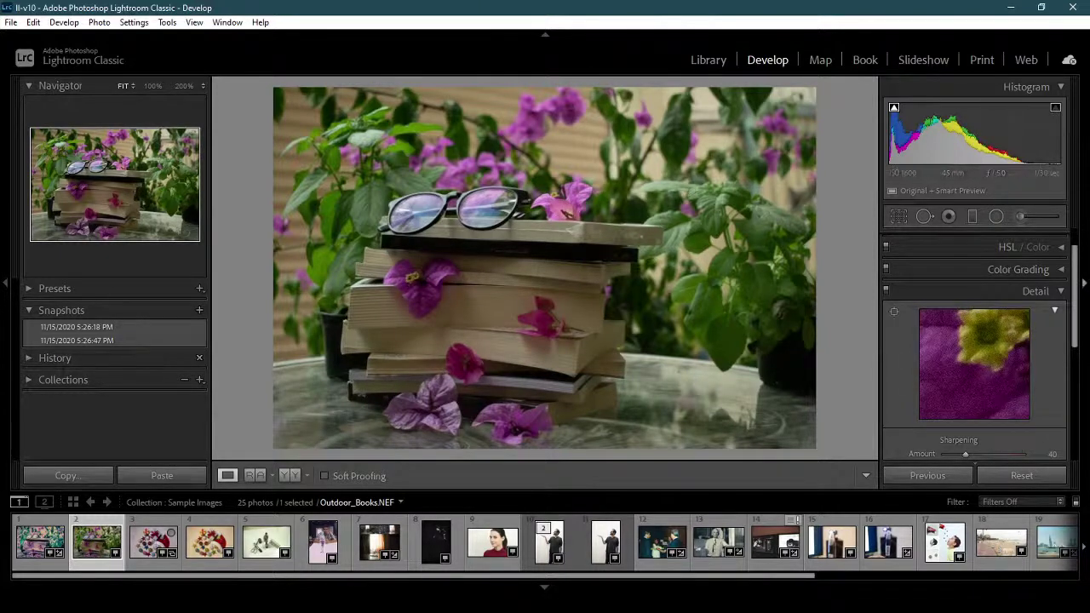
Set the sharpening Amount to 150 and the Radius to 2.6.
scroll(1073, 341, "down", 3)
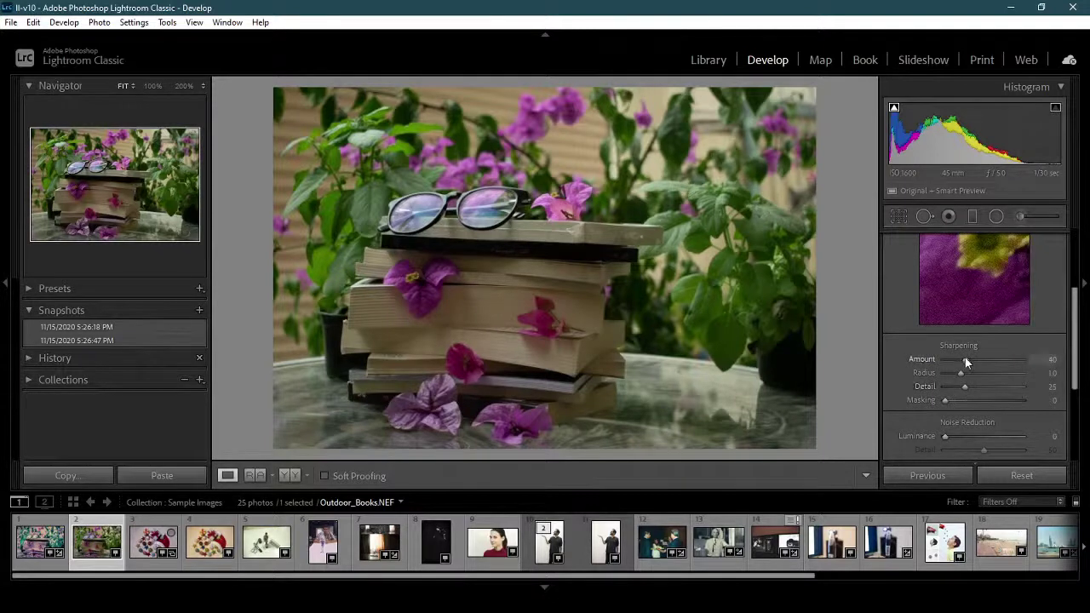
left_click_drag(966, 357, 1048, 376)
mouse_move(1072, 366)
left_mouse_down()
mouse_move(1078, 412)
mouse_move(1076, 383)
left_mouse_up()
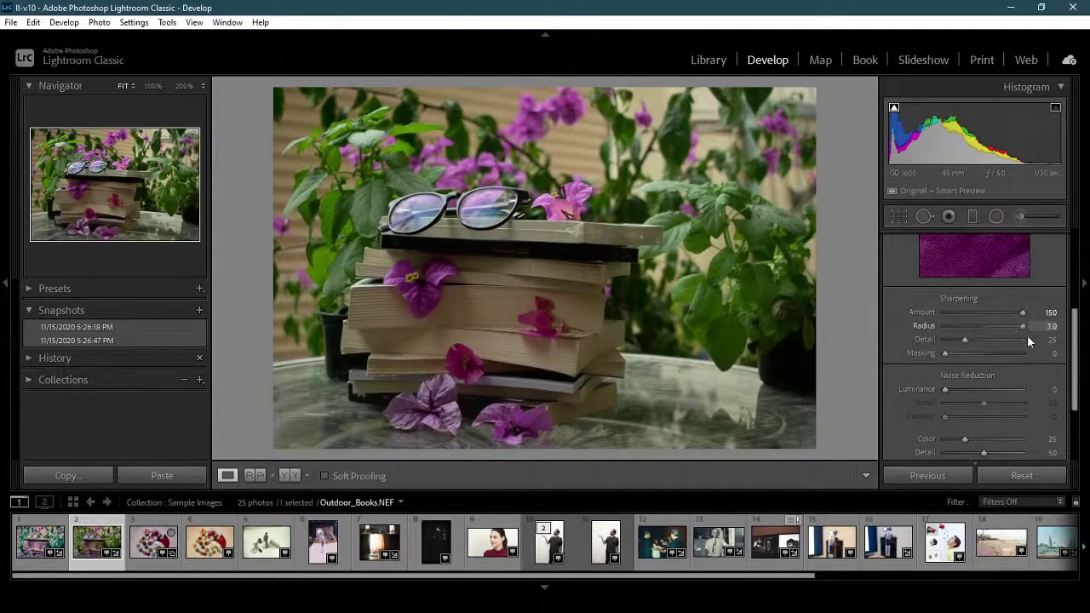
left_click_drag(1027, 337, 1075, 298)
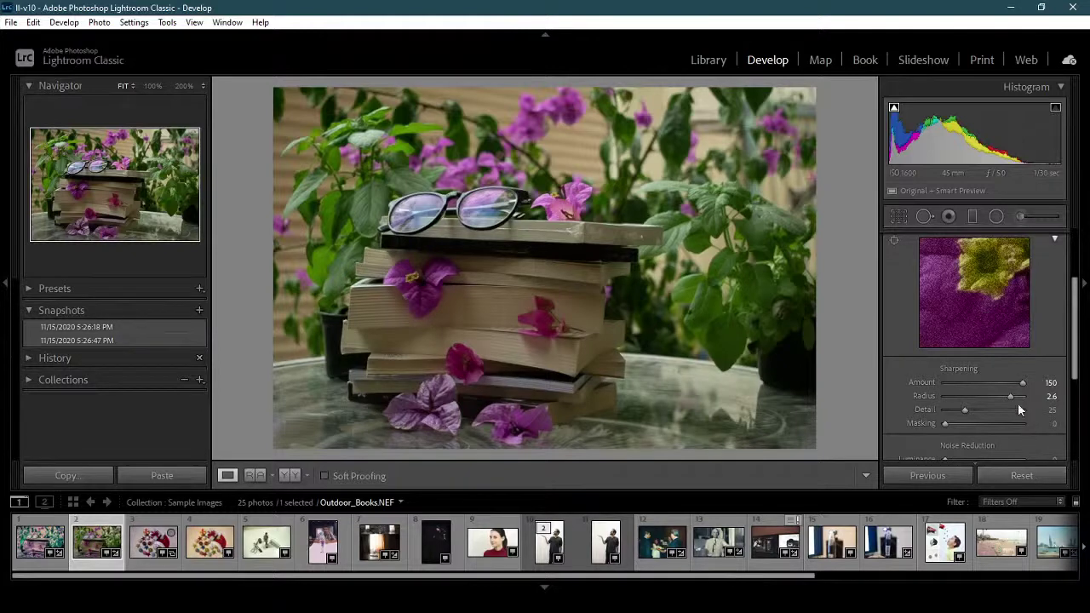
Refine the sharpening with Radius 2.4, Detail 73 and Masking 60.
left_click_drag(963, 396, 934, 397)
left_click_drag(946, 394, 995, 418)
key("ctrl+z")
left_click_drag(963, 408, 991, 424)
left_click_drag(1076, 359, 1071, 337)
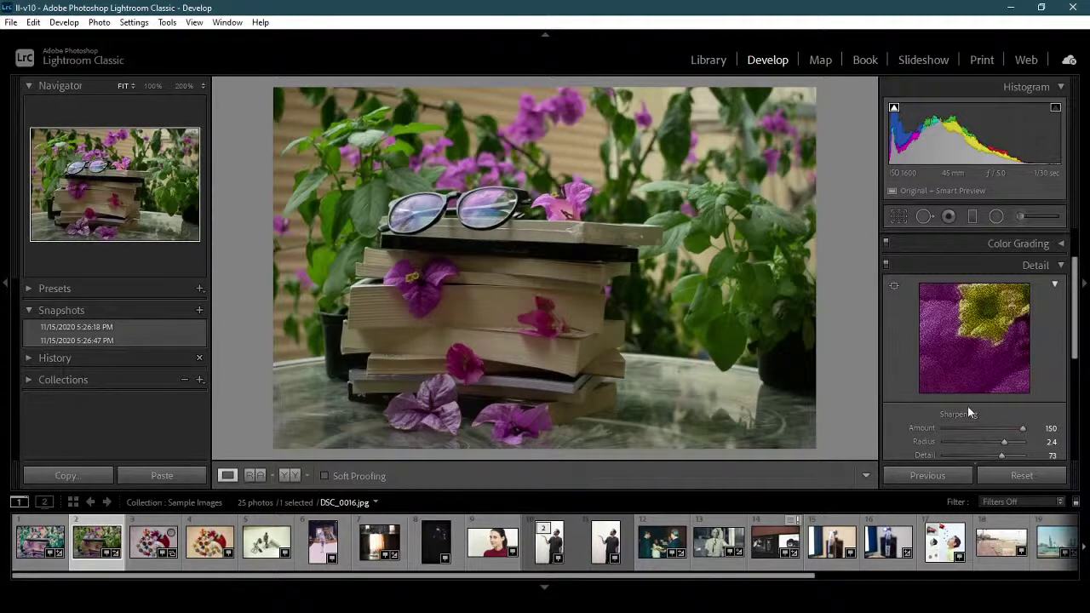
left_click_drag(1078, 336, 1080, 407)
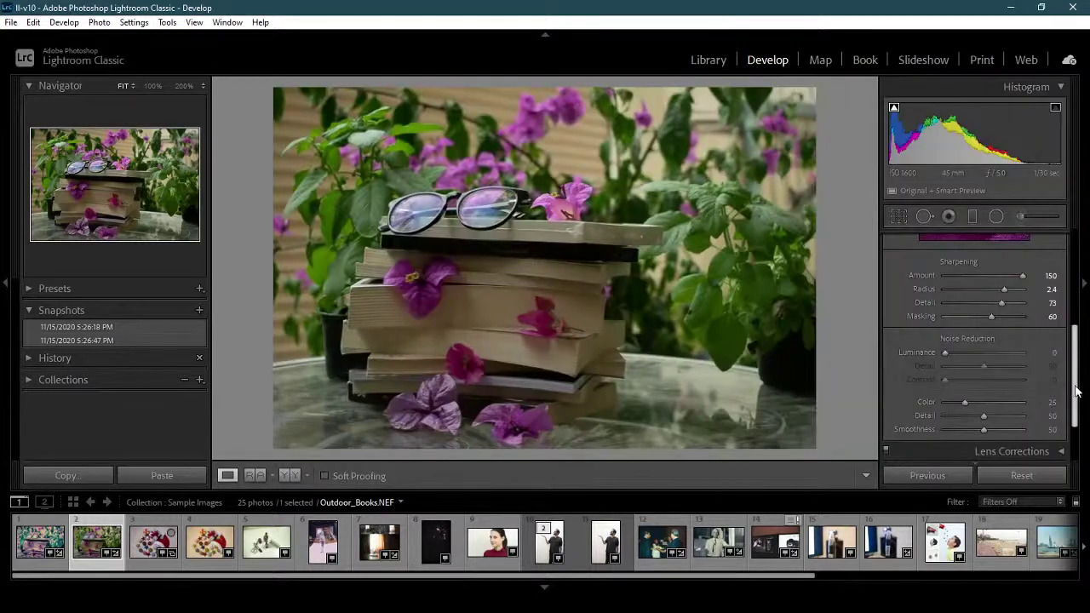
left_click_drag(1078, 391, 1078, 361)
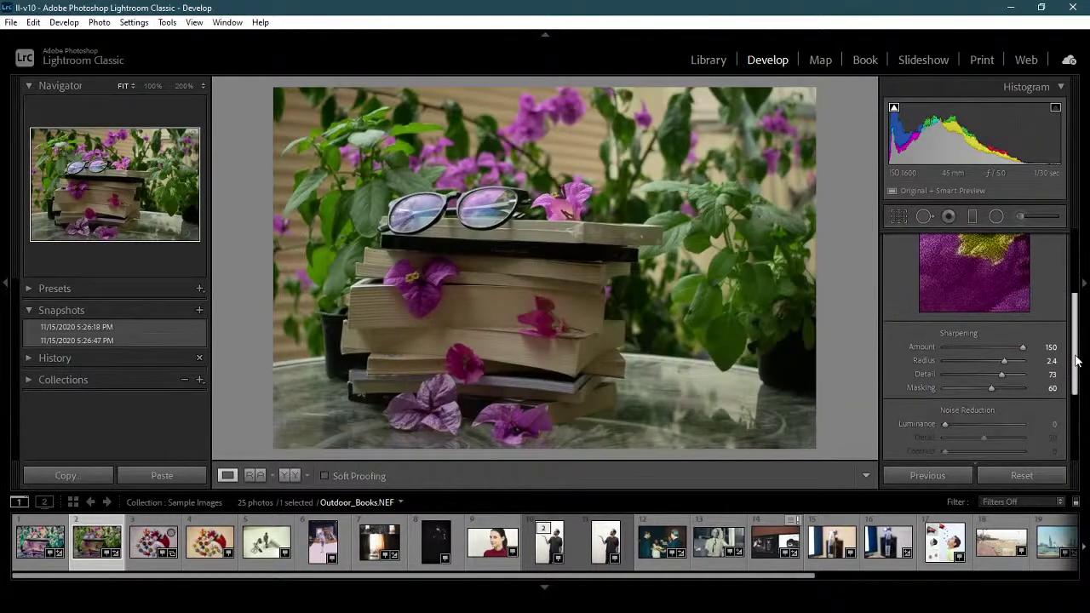
Switch briefly to IMG_4443.CR2, return to Outdoor_Books.NEF, and aim the Detail preview at the lens of the glasses.
left_click(153, 542)
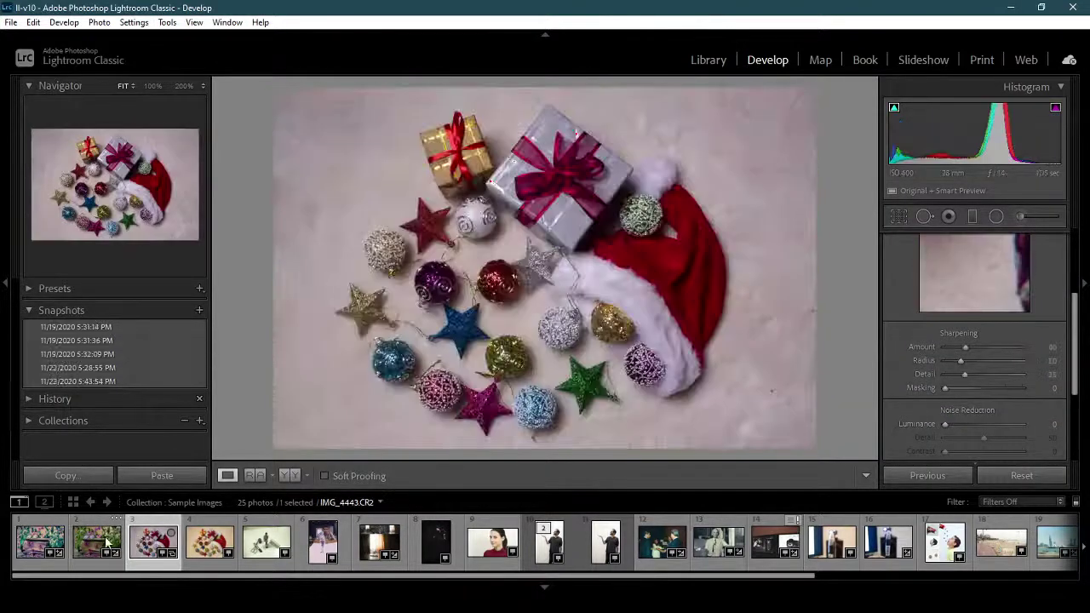
left_click(107, 542)
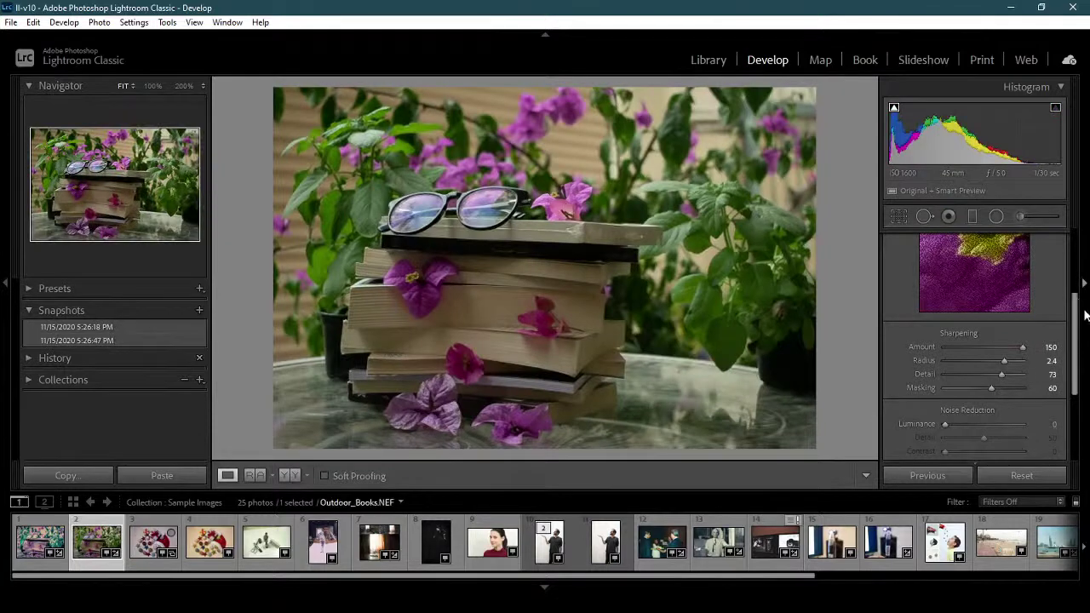
left_click_drag(1075, 324, 1076, 264)
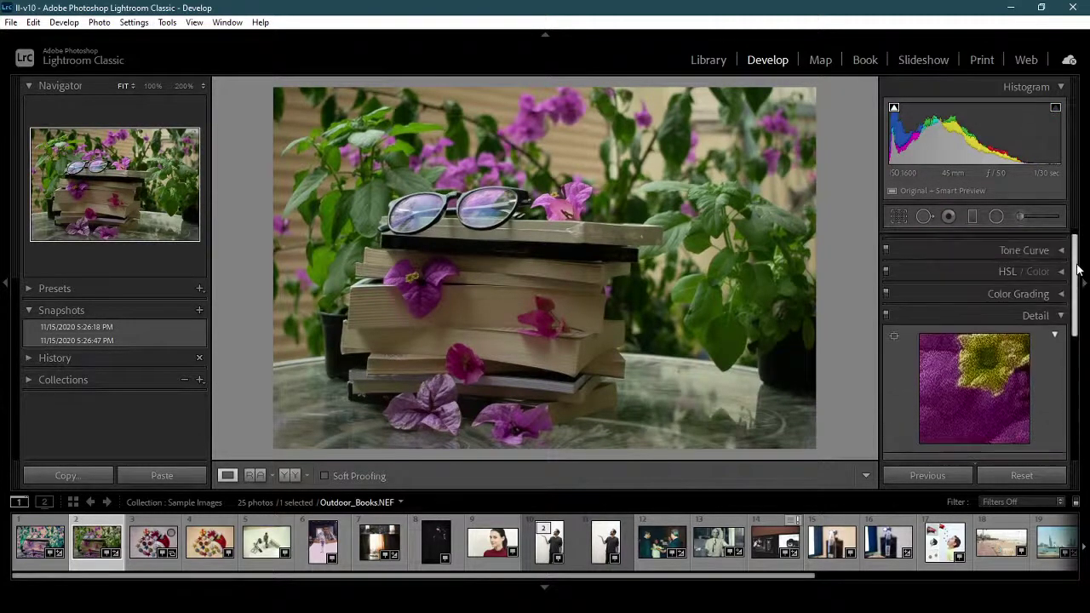
left_click(894, 336)
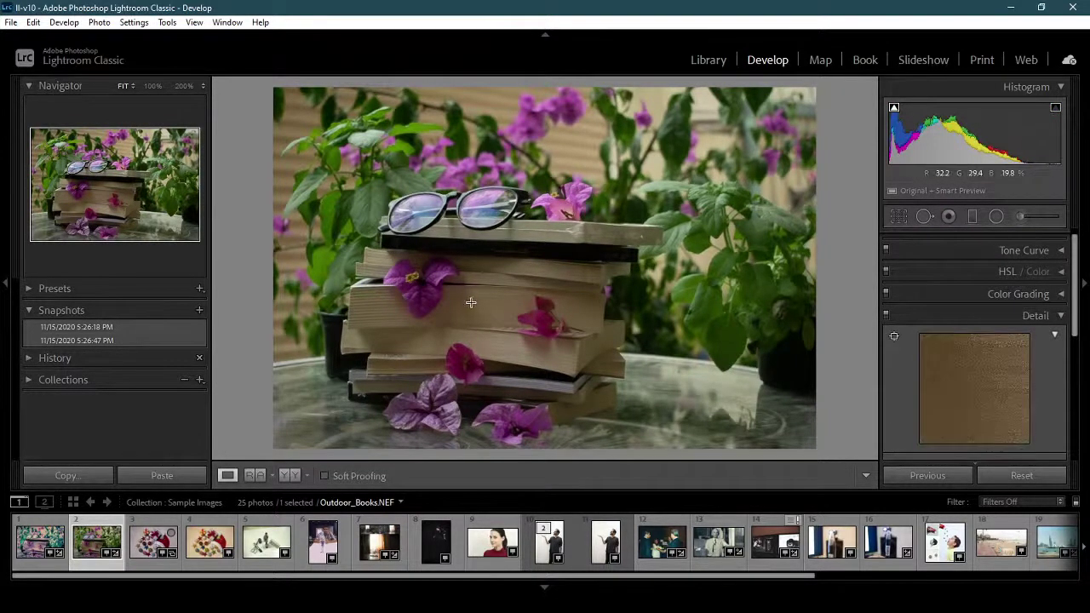
left_click(475, 211)
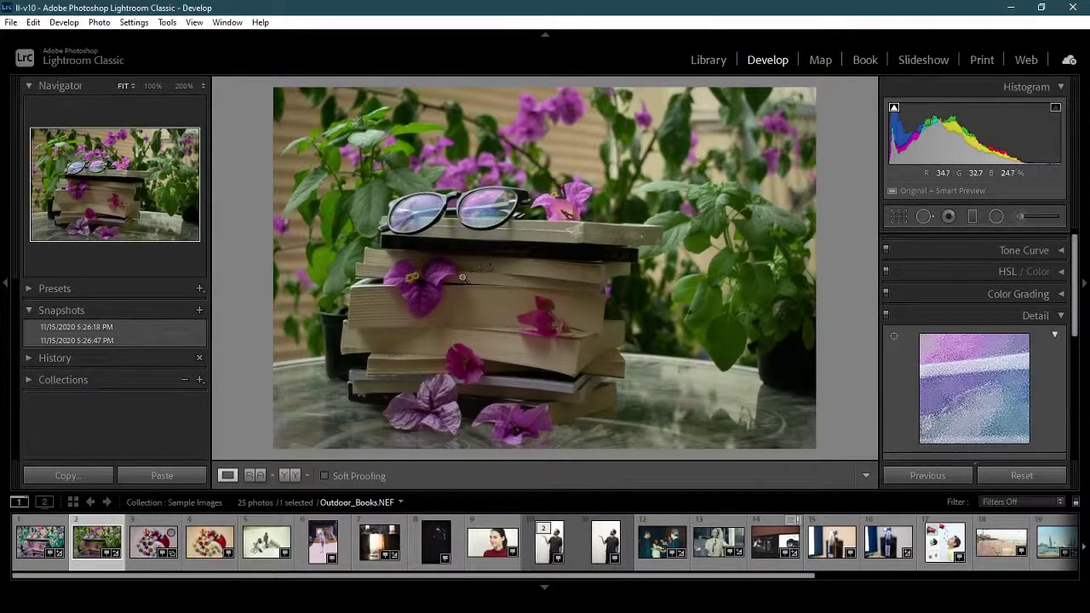
Set the luminance noise reduction to 75, with its Detail at 100 and Contrast at 78.
left_click_drag(1077, 341, 1086, 385)
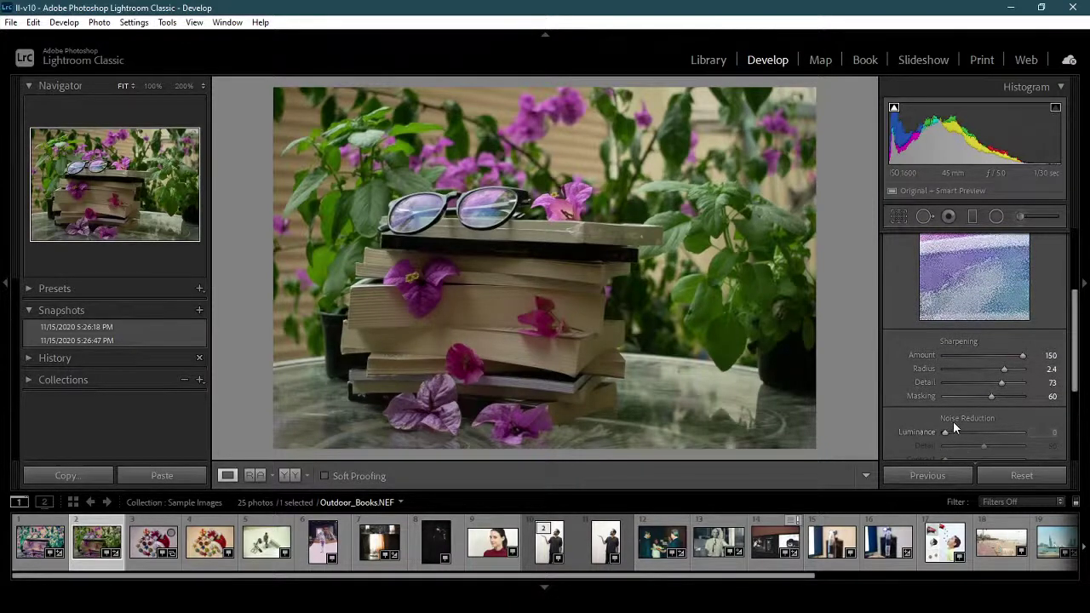
mouse_move(1078, 356)
left_mouse_down()
mouse_move(1082, 306)
mouse_move(1083, 374)
mouse_move(1083, 337)
mouse_move(1088, 351)
left_mouse_up()
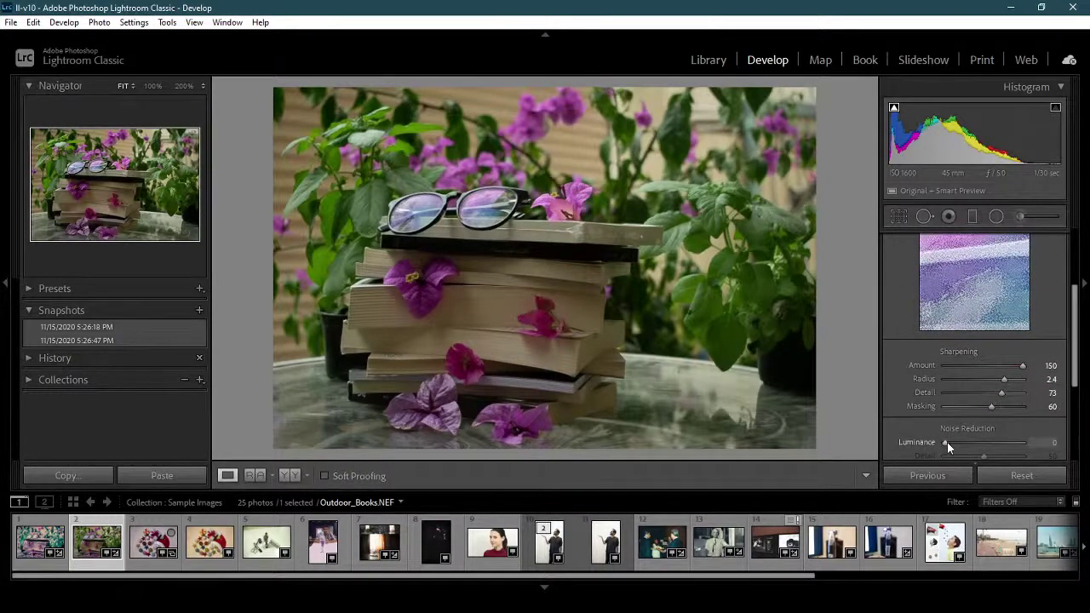
left_click_drag(947, 442, 1018, 452)
scroll(1076, 386, "down", 1)
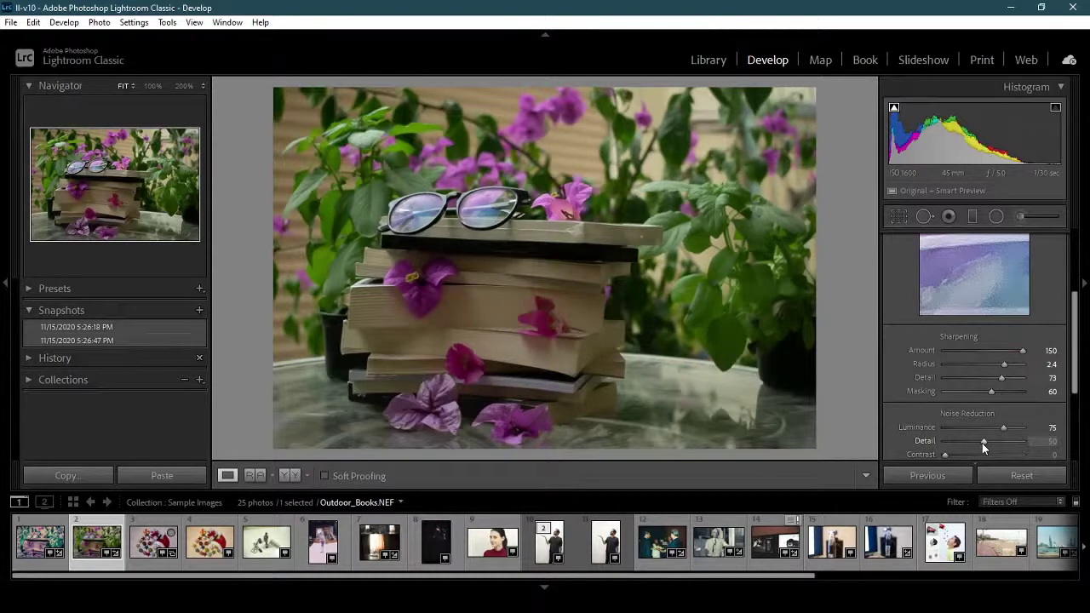
left_click_drag(982, 443, 914, 439)
left_click_drag(937, 441, 1029, 441)
scroll(1075, 382, "down", 1)
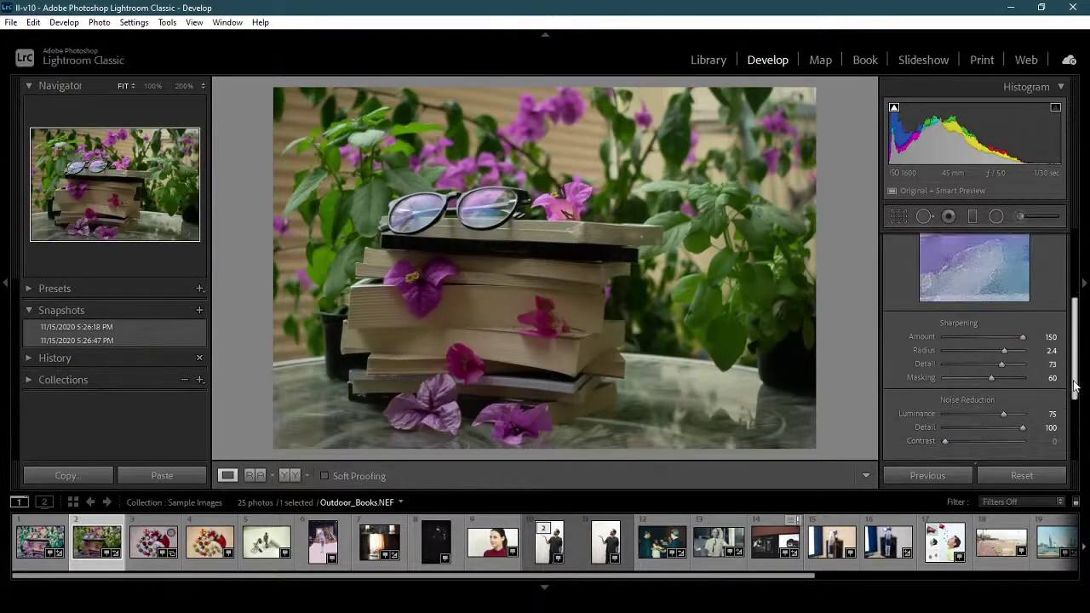
left_click_drag(945, 440, 1006, 444)
Set the color noise reduction to 65 with Detail 68, and raise its Smoothness strongly.
scroll(1074, 400, "down", 3)
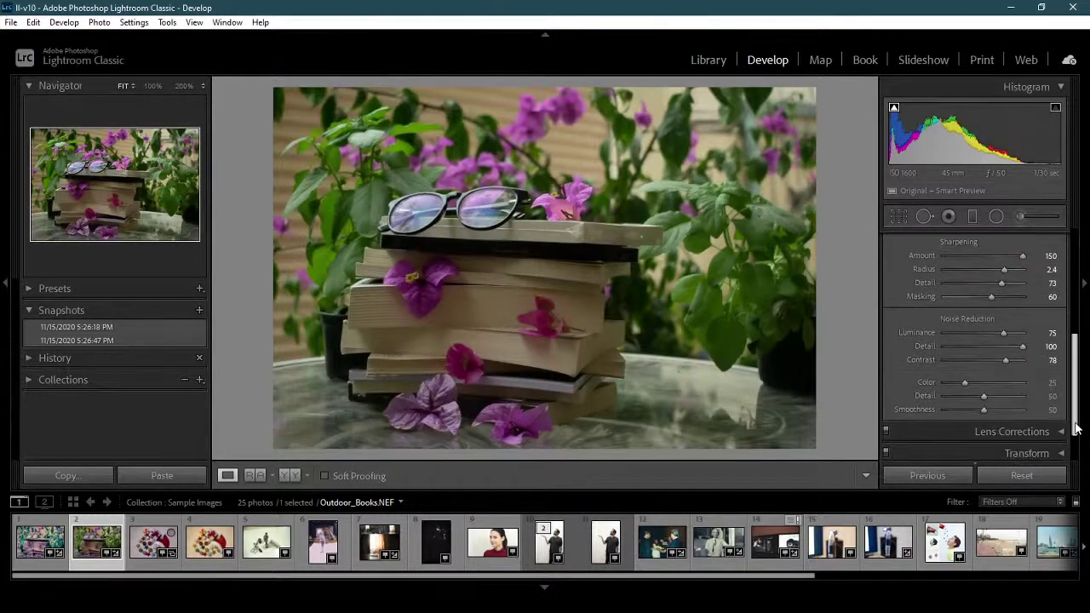
scroll(1074, 409, "up", 1)
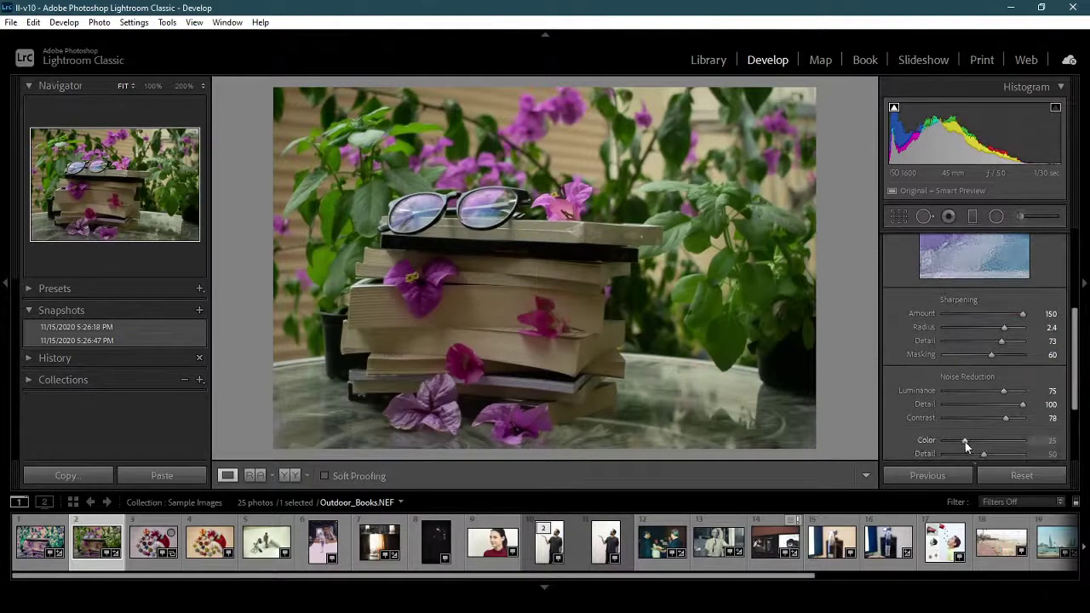
left_click_drag(965, 441, 996, 439)
mouse_move(1078, 409)
left_mouse_down()
mouse_move(1079, 421)
mouse_move(1079, 409)
left_mouse_up()
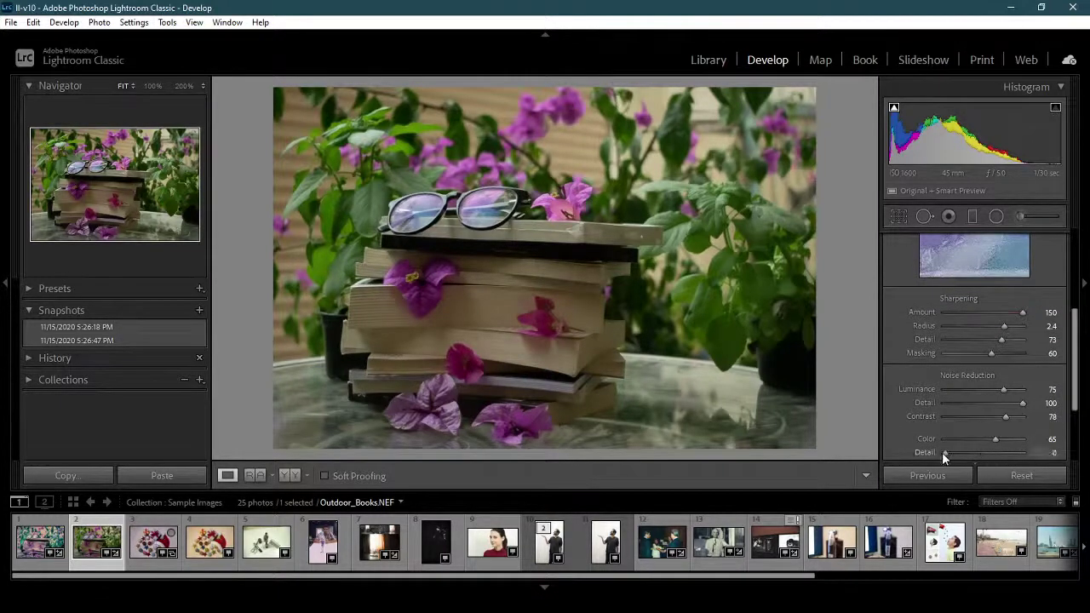
left_click_drag(942, 452, 994, 460)
left_click(1084, 380)
left_click(1084, 379)
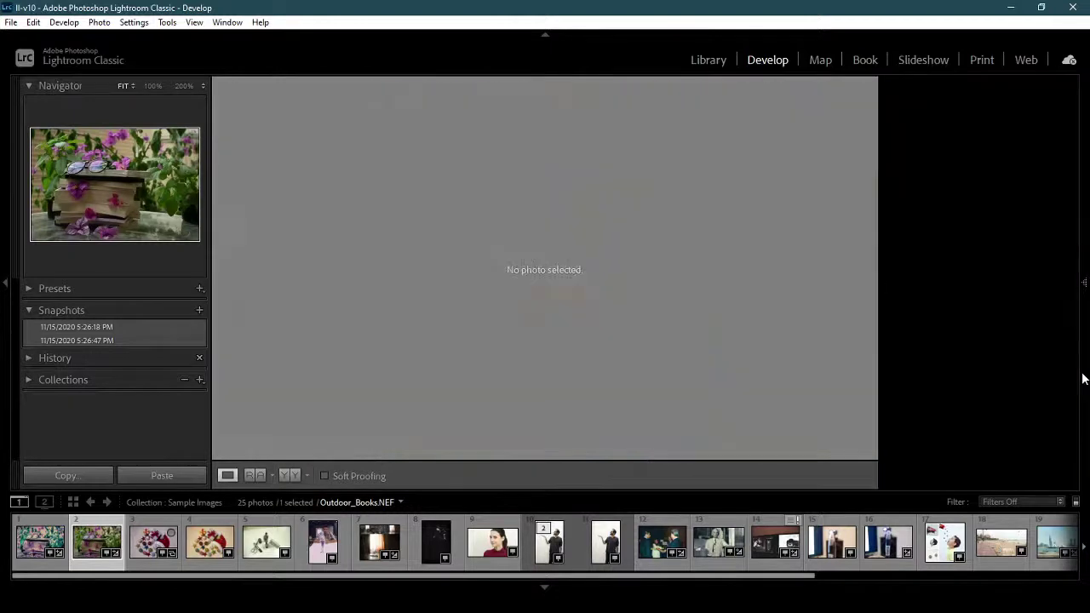
scroll(979, 397, "down", 3)
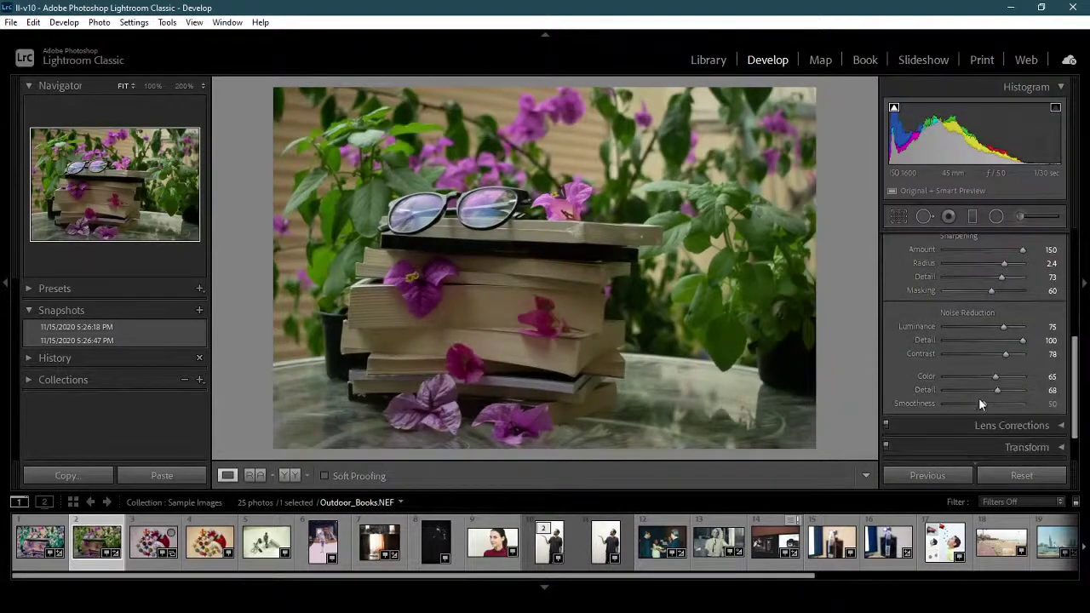
left_click_drag(984, 402, 1023, 408)
scroll(1018, 375, "up", 4)
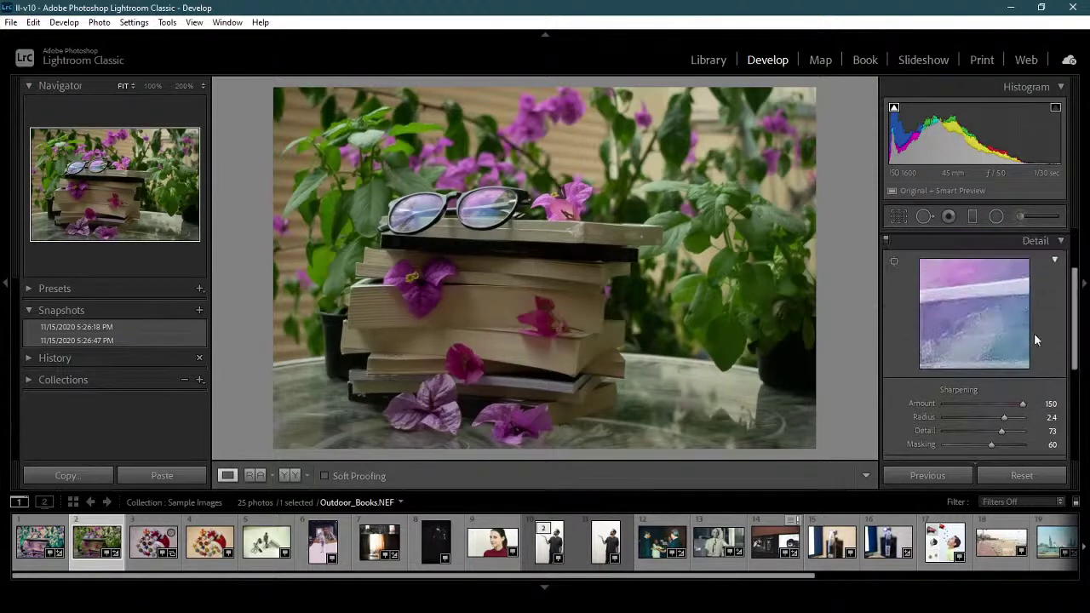
Examine the sharpening and noise reduction at 100% on the glasses and on the purple flower against the books.
left_click(984, 322)
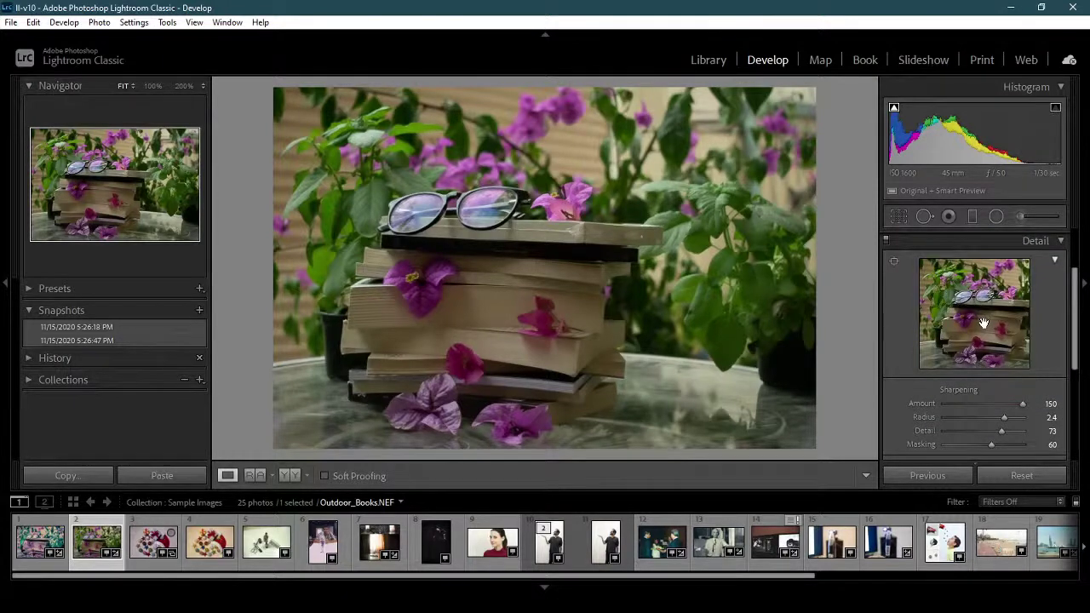
left_click(433, 182)
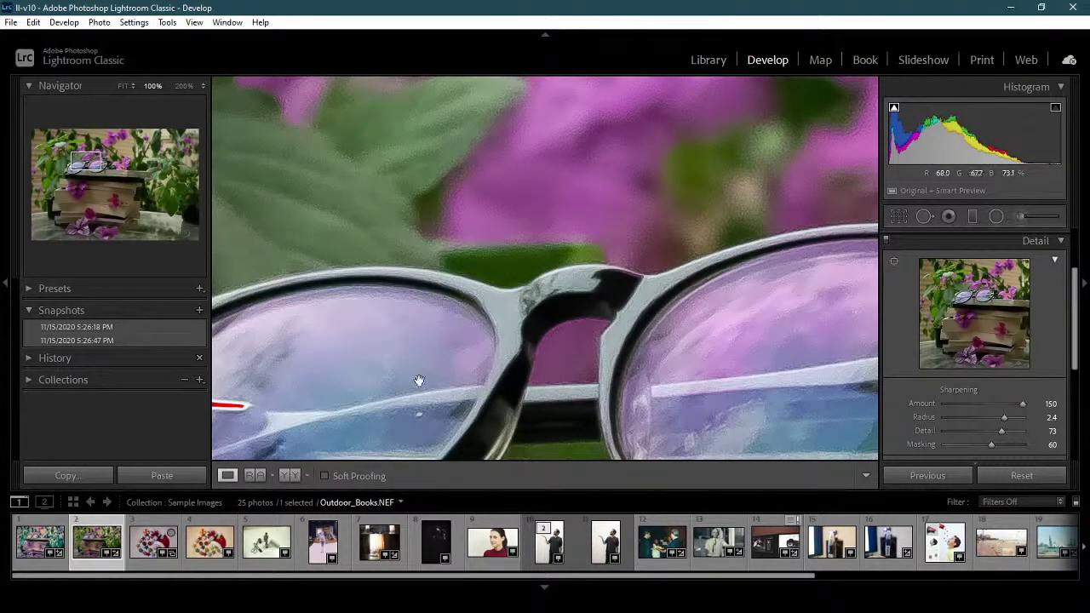
left_click(486, 335)
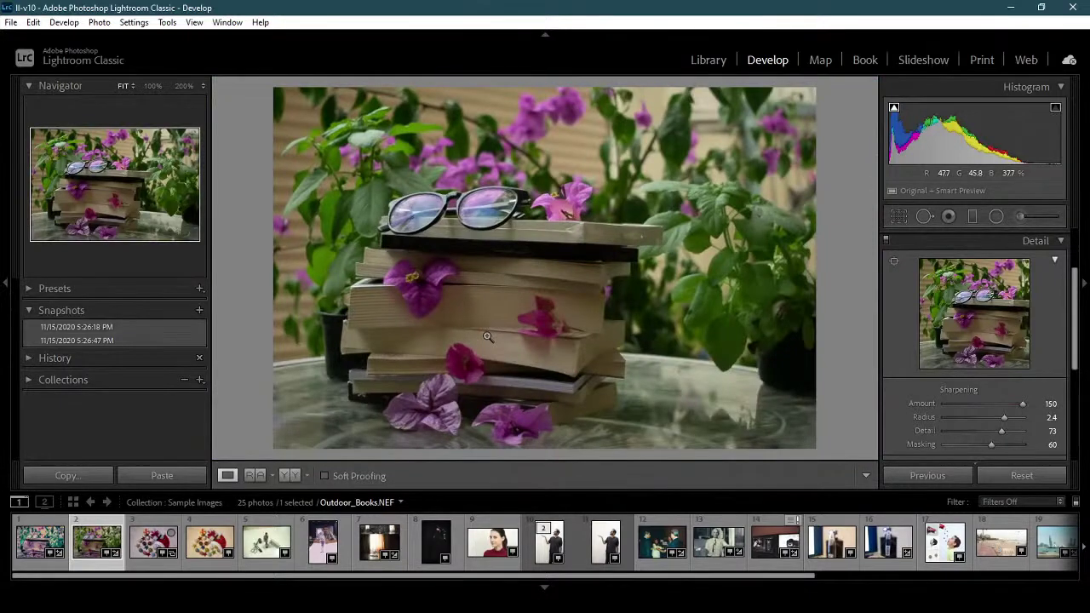
left_click(426, 216)
left_click(505, 247)
left_click(418, 267)
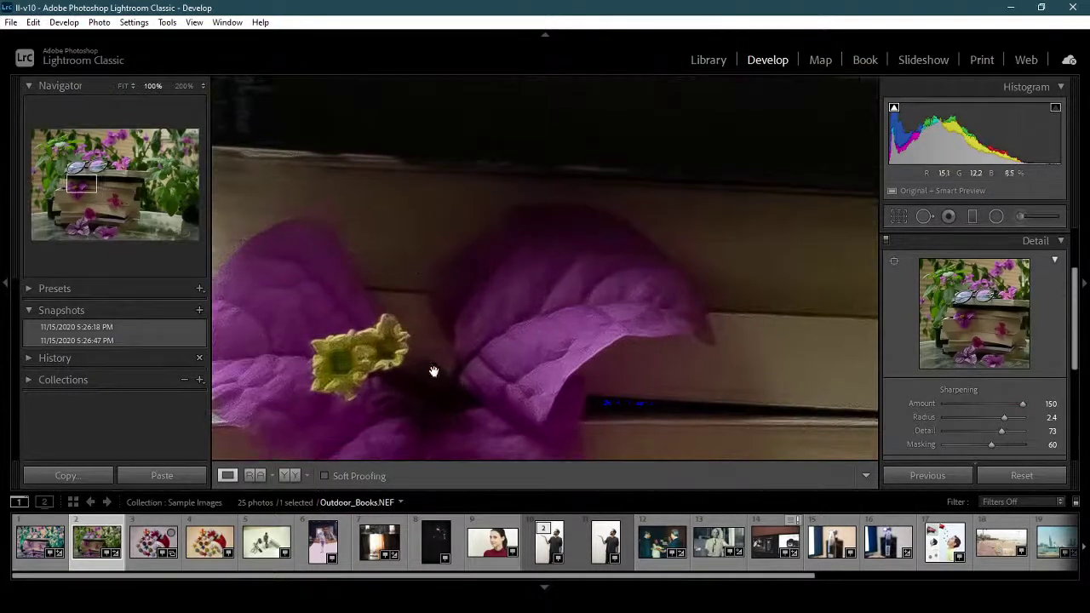
left_click(447, 368)
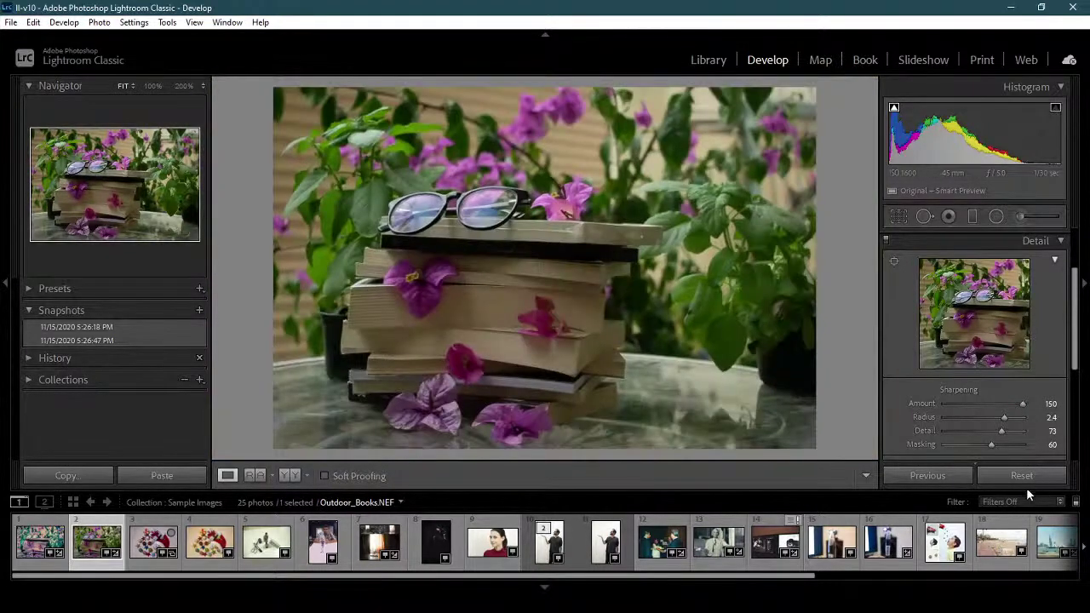
Reset all of the photo's develop settings while viewing the book edges at 100%, and return to the fitted view.
left_click(447, 268)
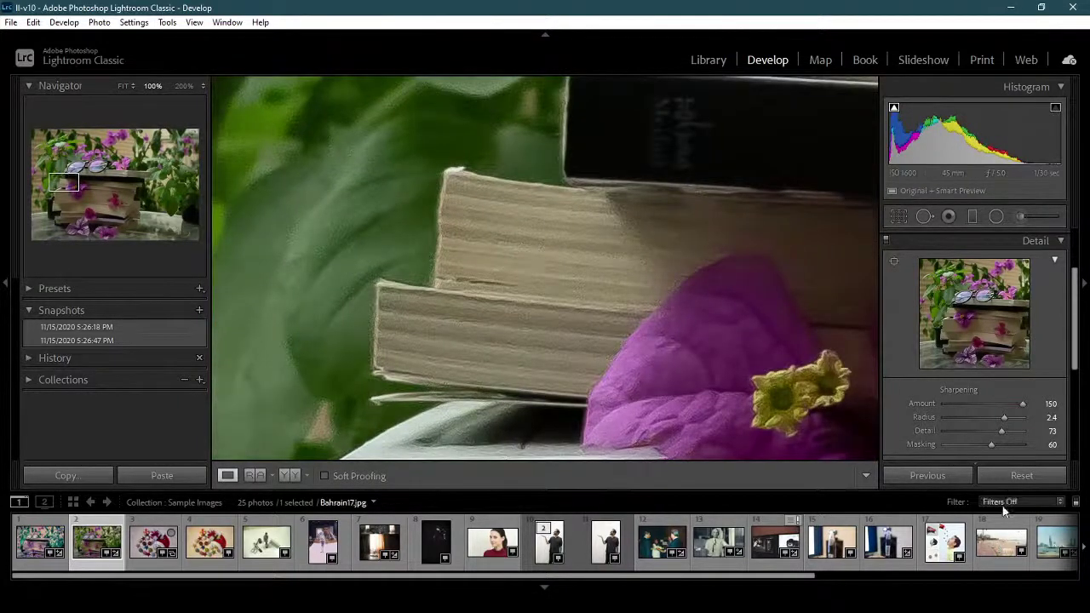
left_click(1004, 476)
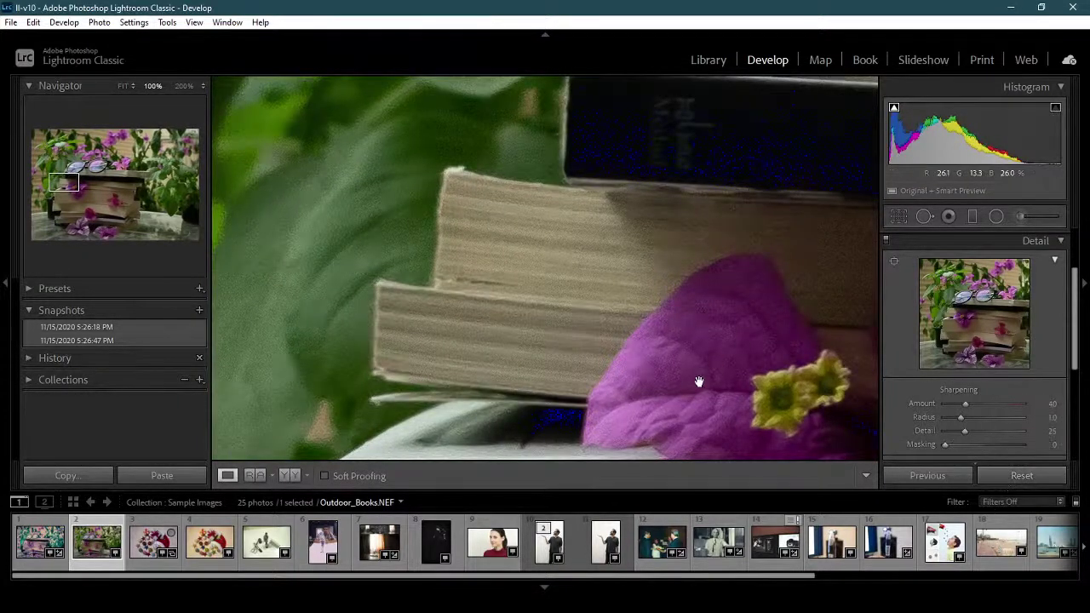
left_click(728, 384)
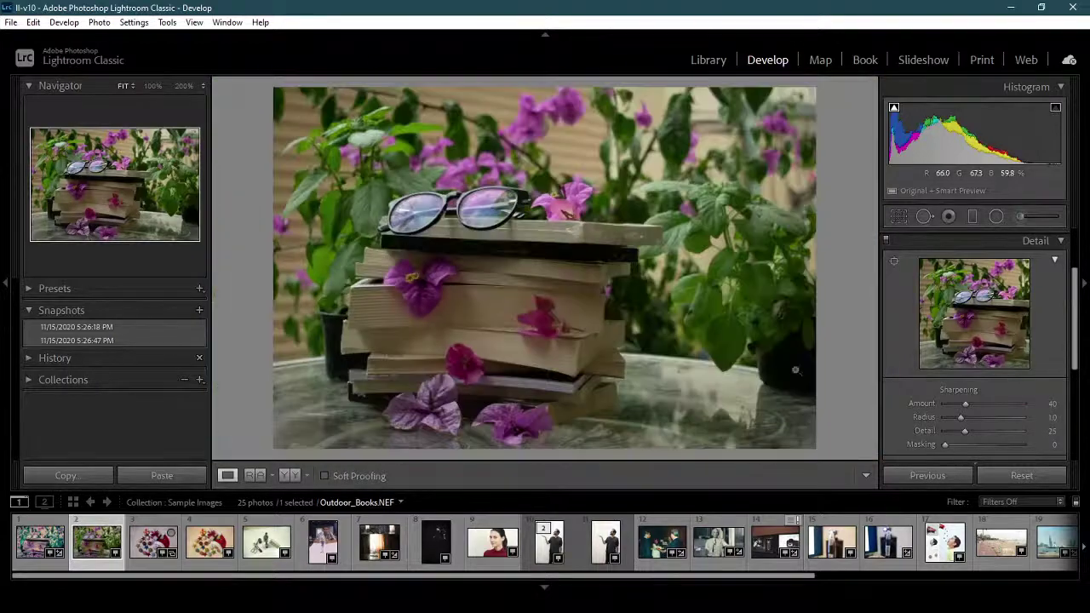
Close the Detail settings and review the manual Distortion, Defringe and Vignetting controls in Lens Corrections.
left_click(1052, 241)
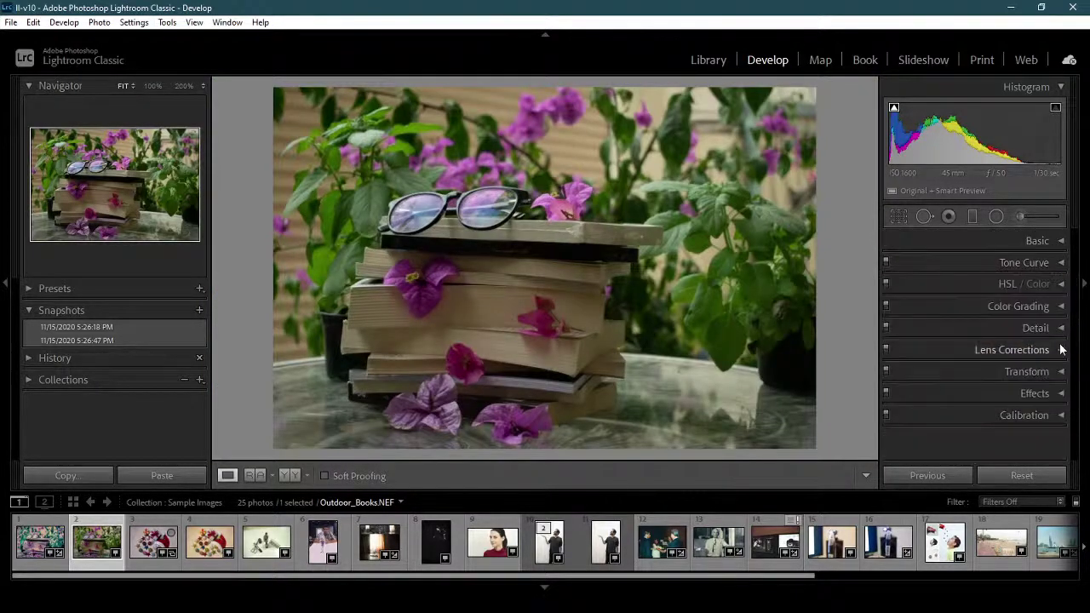
left_click(1012, 350)
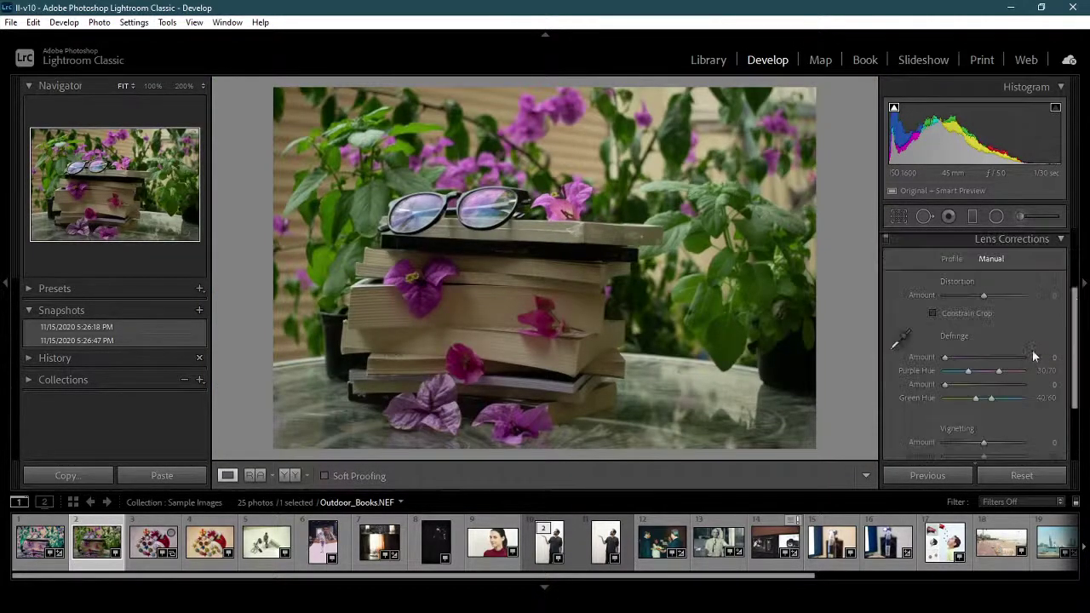
scroll(1071, 328, "down", 5)
left_click_drag(1071, 328, 1071, 317)
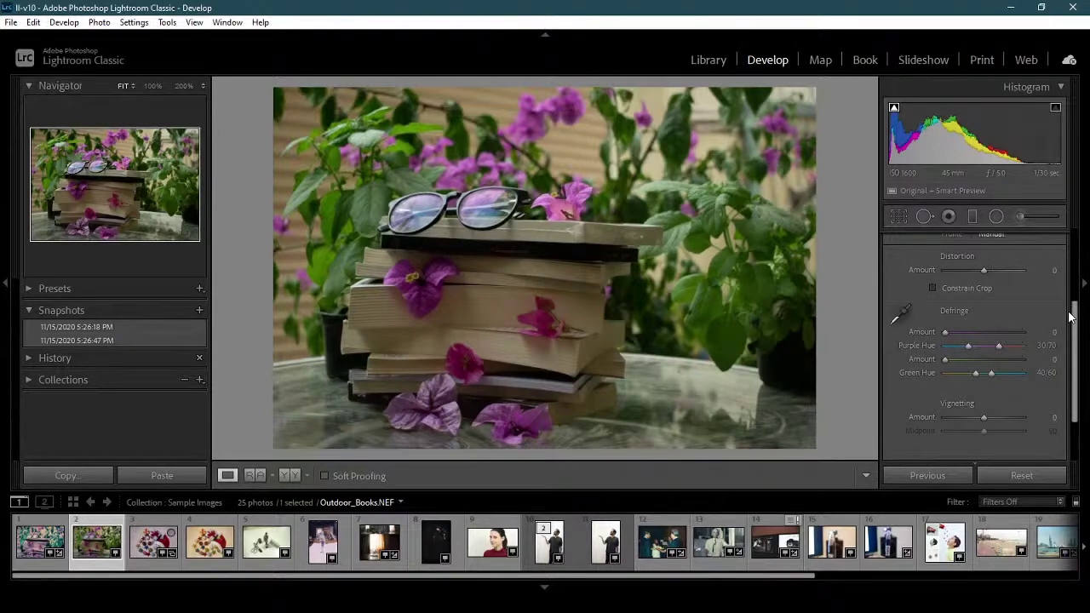
left_click_drag(1077, 334, 1078, 305)
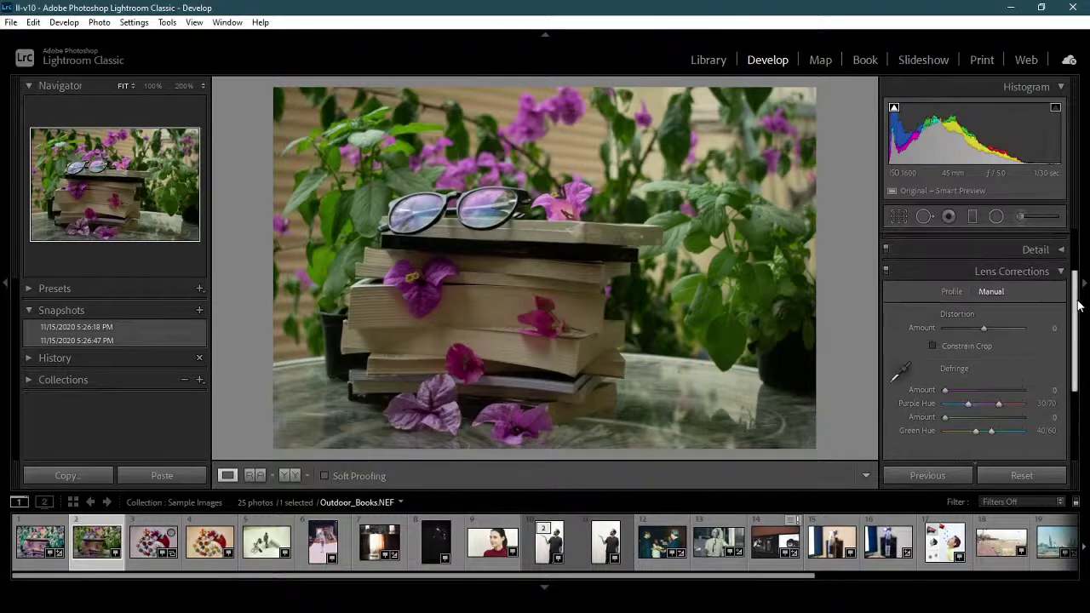
scroll(1079, 305, "down", 1)
Enable Remove Chromatic Aberration in the lens profile corrections and check the glasses at 100%.
left_click(955, 256)
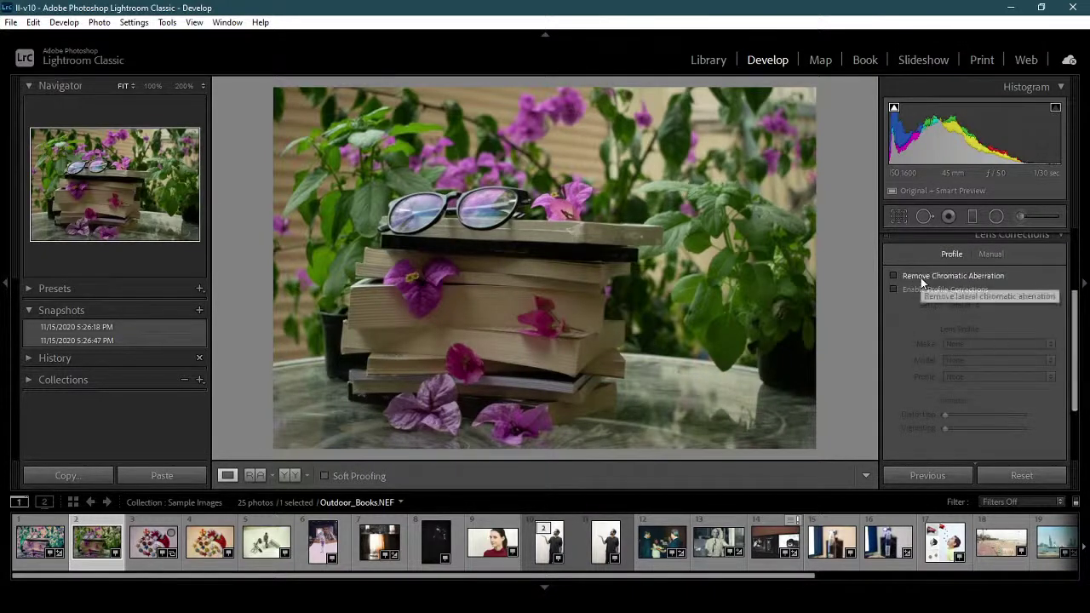
left_click(921, 277)
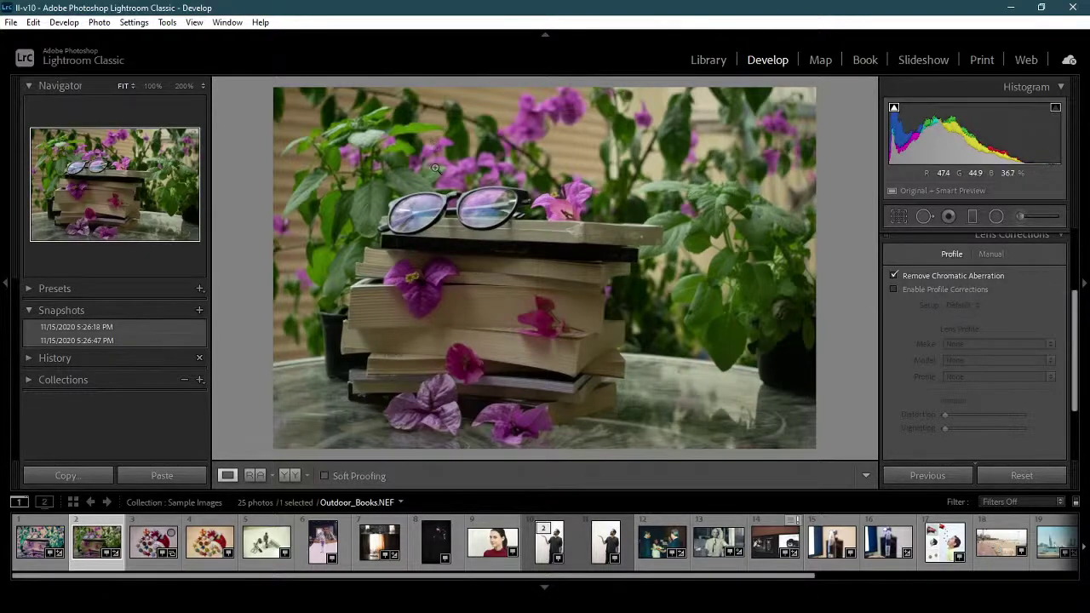
left_click(449, 204)
left_click(516, 366)
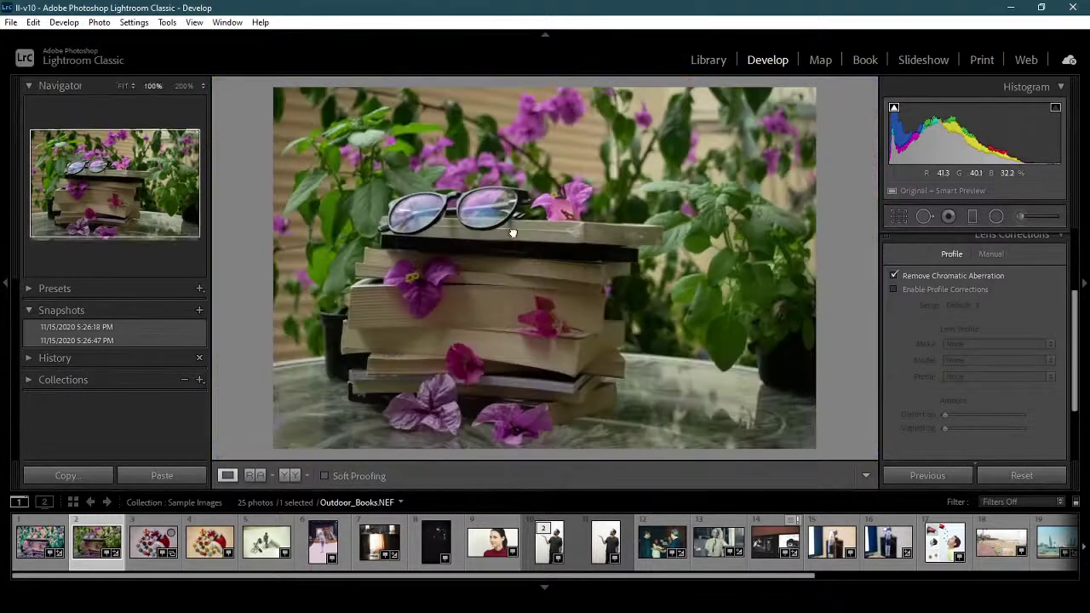
left_click(509, 231)
left_click(469, 231)
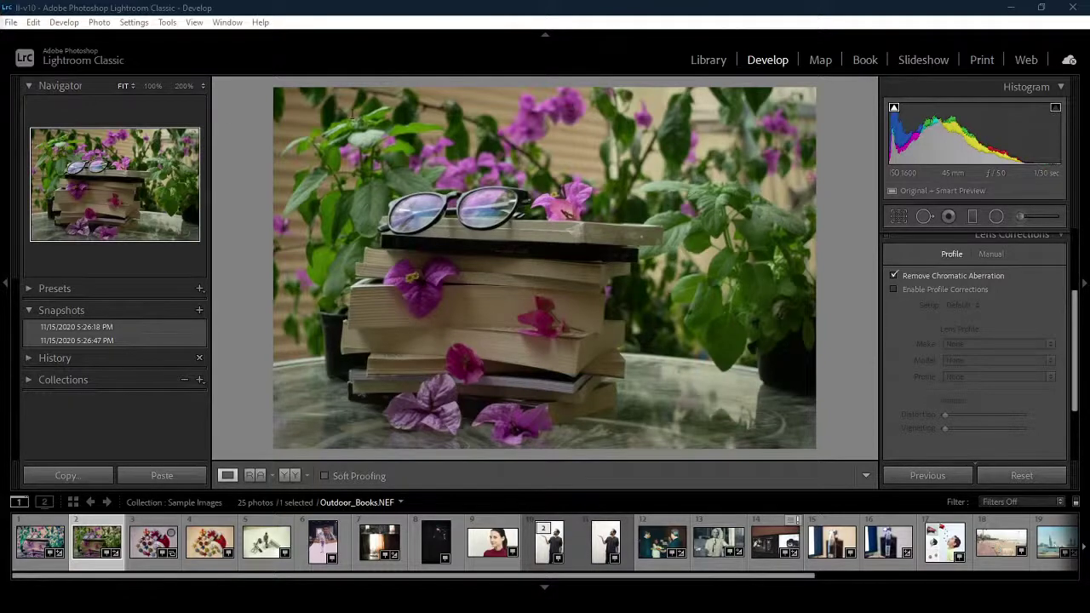
Switch to Chrome, examine image results for chromatic aberration, including the strong versus corrected comparison, and close the browser to return to Lightroom.
key("alt+Tab")
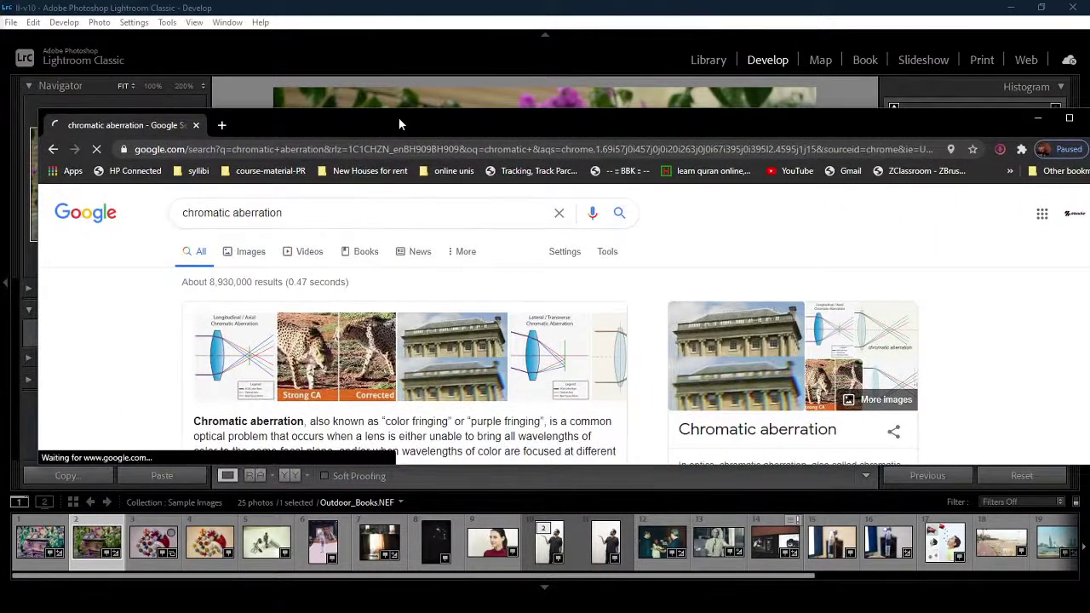
double_click(398, 120)
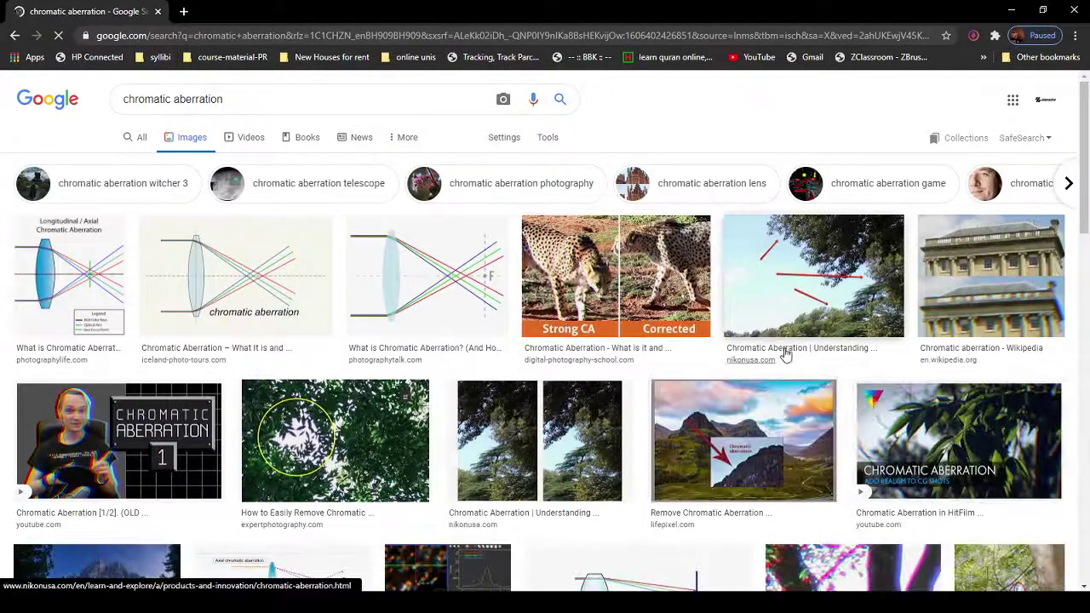
left_click(656, 282)
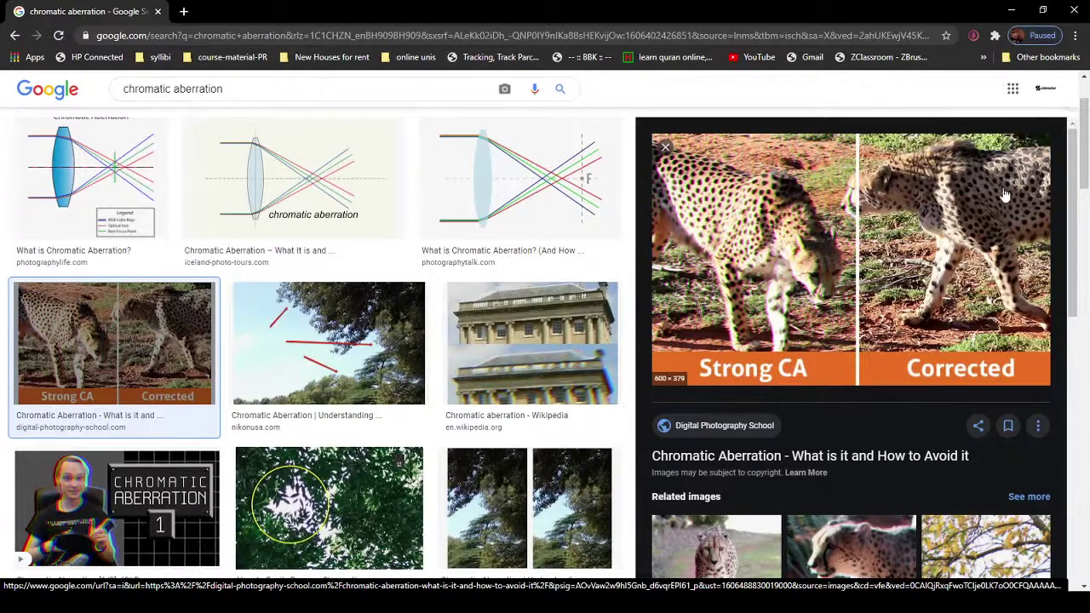
left_click(162, 511)
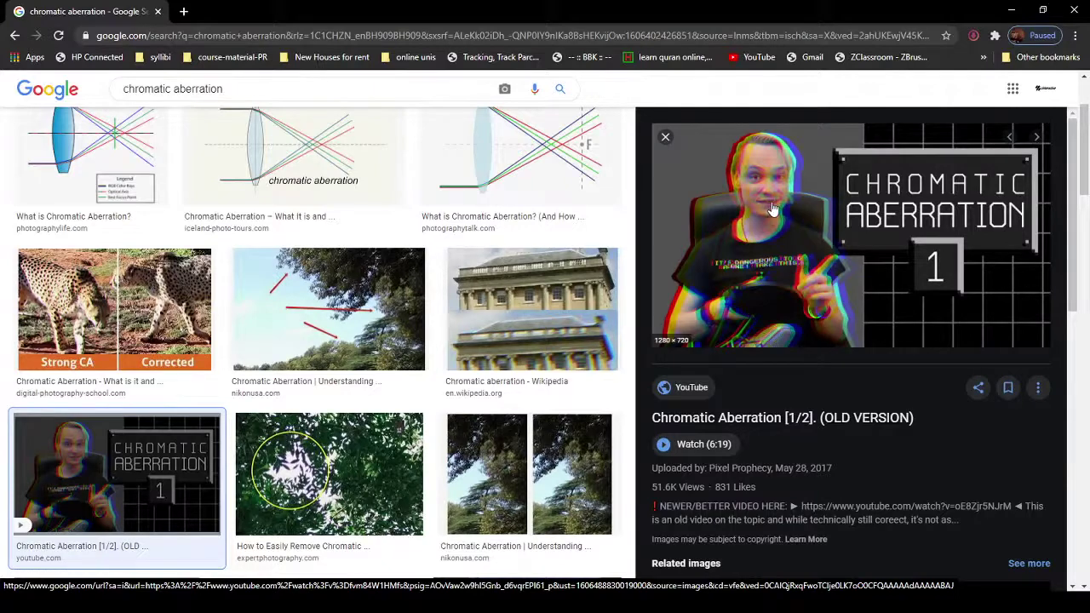
left_click(667, 139)
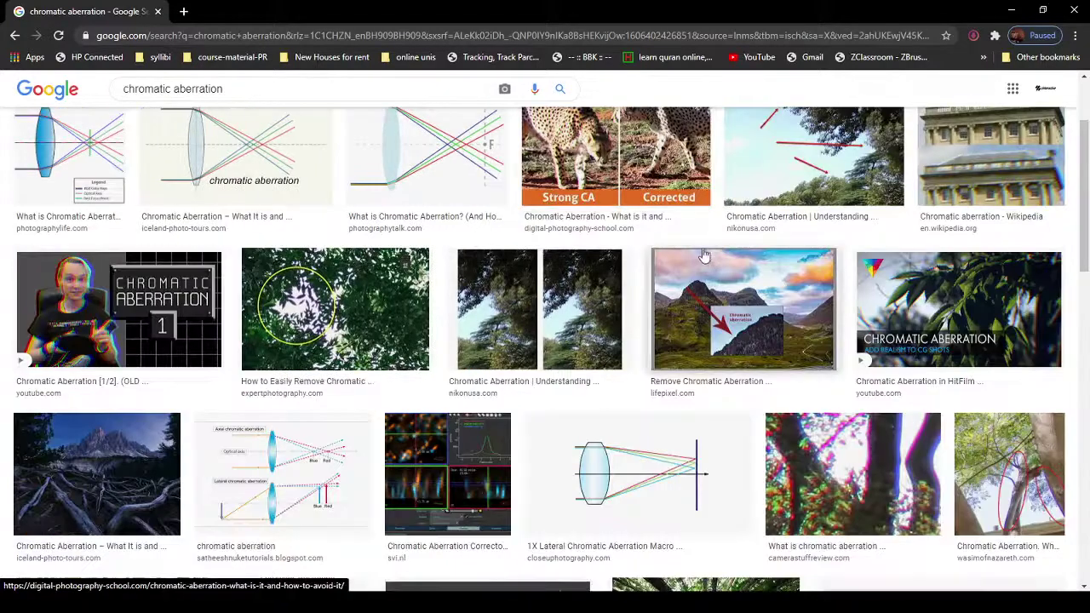
scroll(704, 263, "down", 2)
left_click(859, 323)
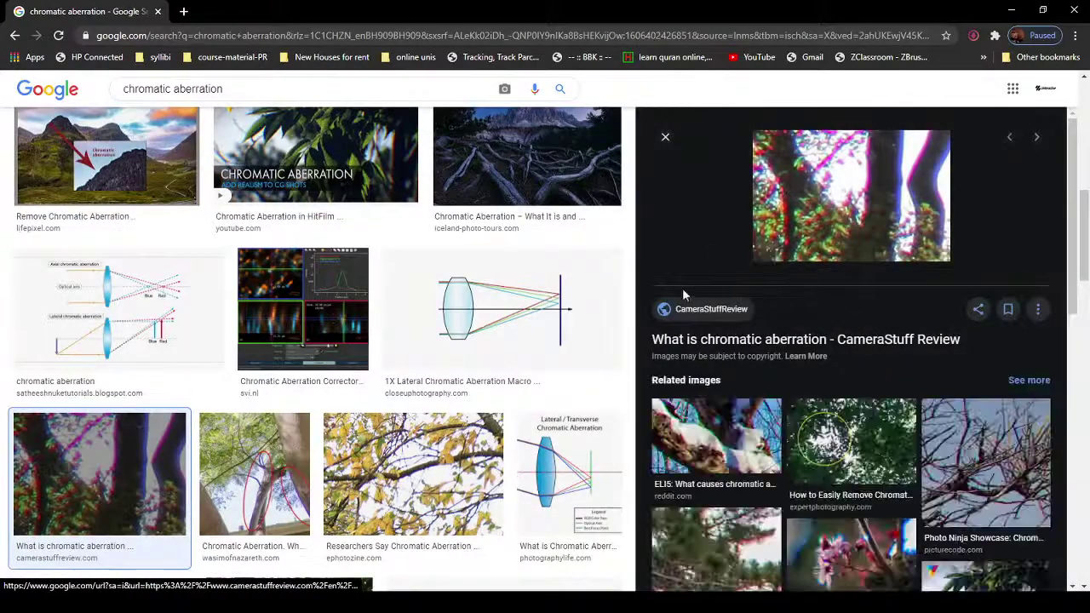
left_click(667, 136)
scroll(492, 290, "down", 4)
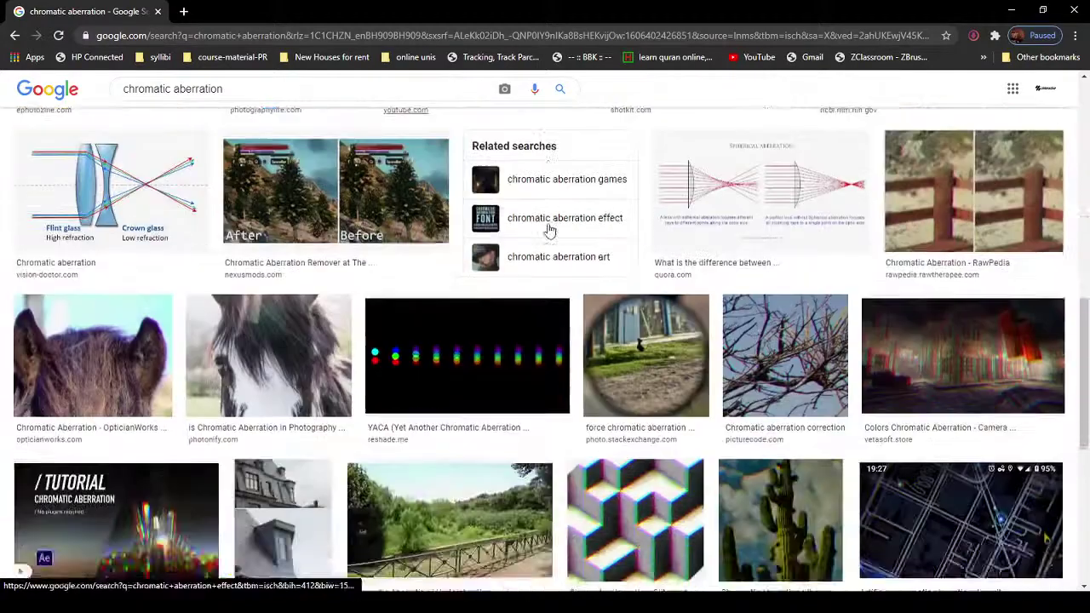
scroll(492, 290, "down", 3)
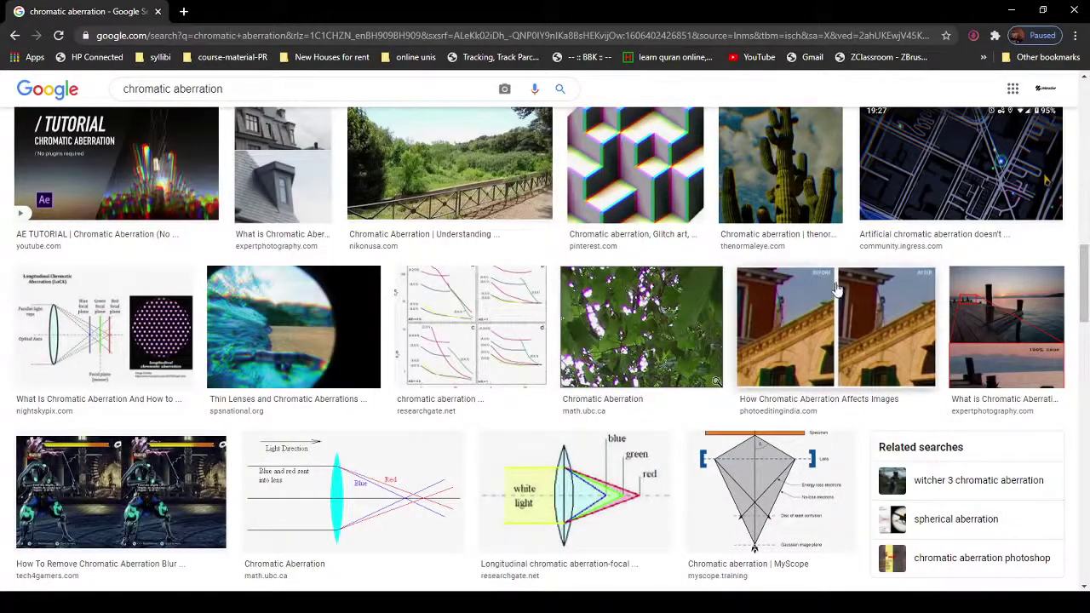
left_click(1072, 11)
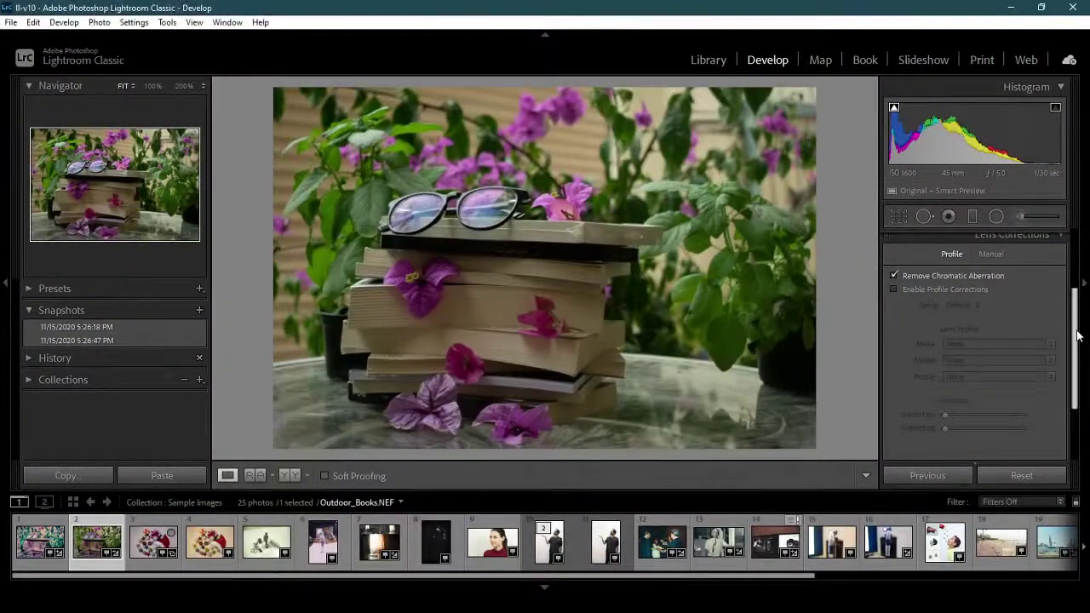
Enable Profile Corrections for the Nikon lens, toggling the option to compare the photo with and without it.
scroll(1079, 336, "up", 1)
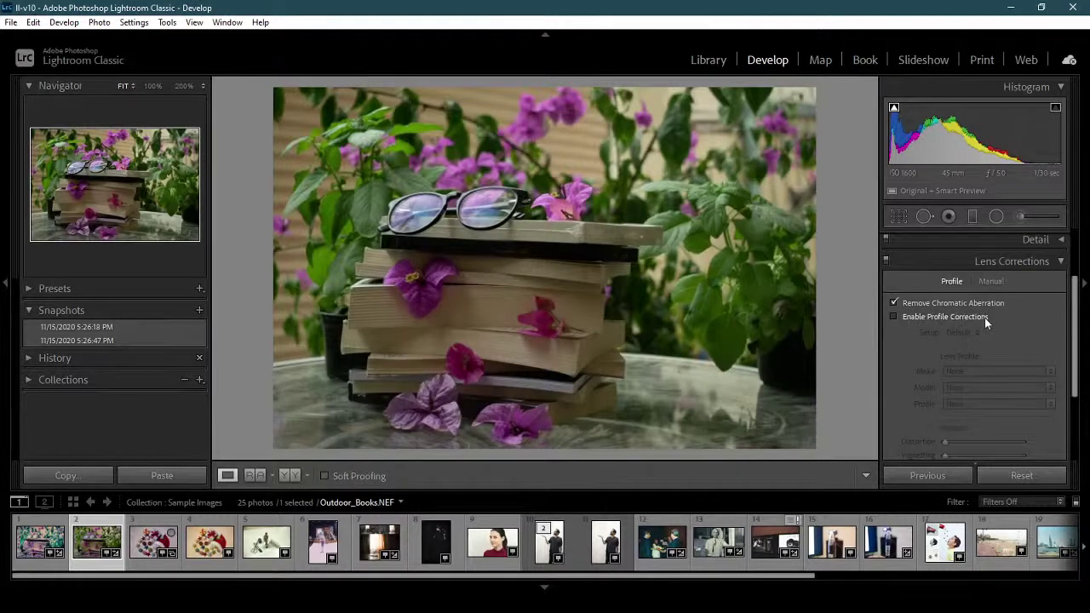
left_click(920, 317)
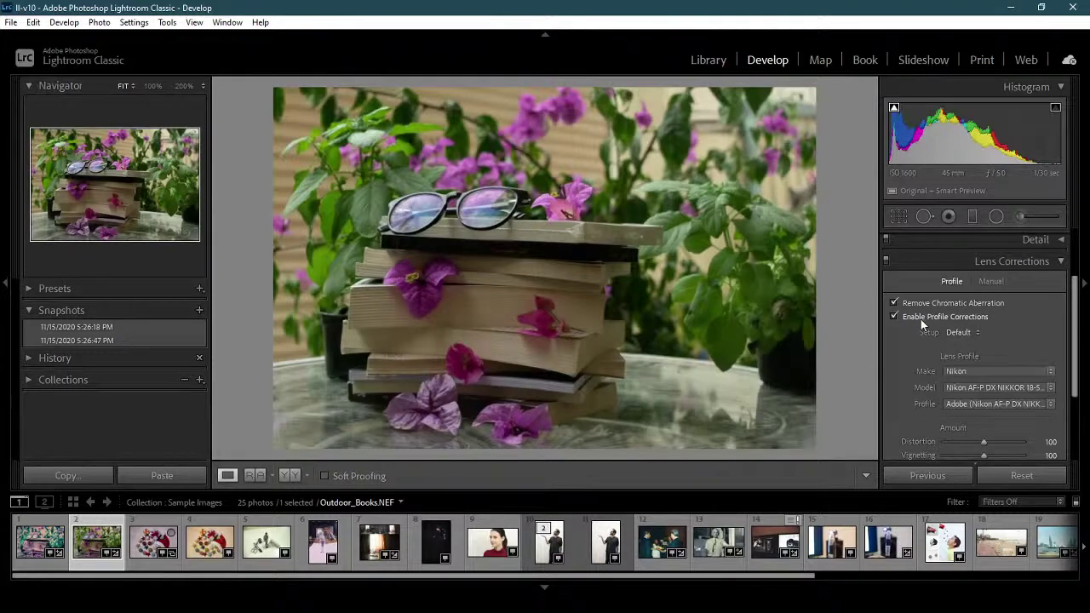
left_click(921, 319)
scroll(950, 290, "down", 2)
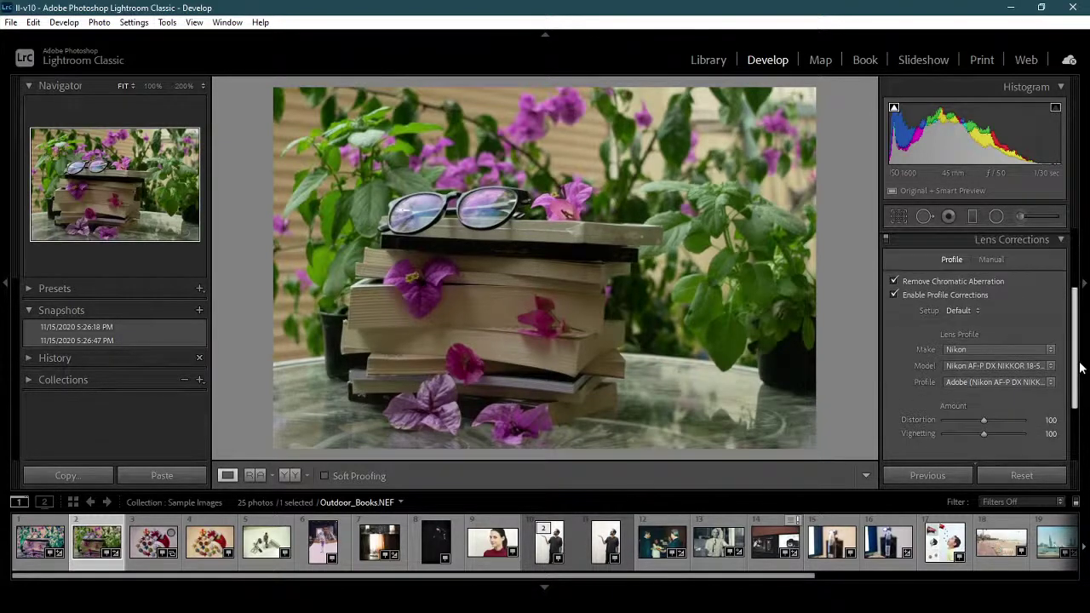
left_click(894, 272)
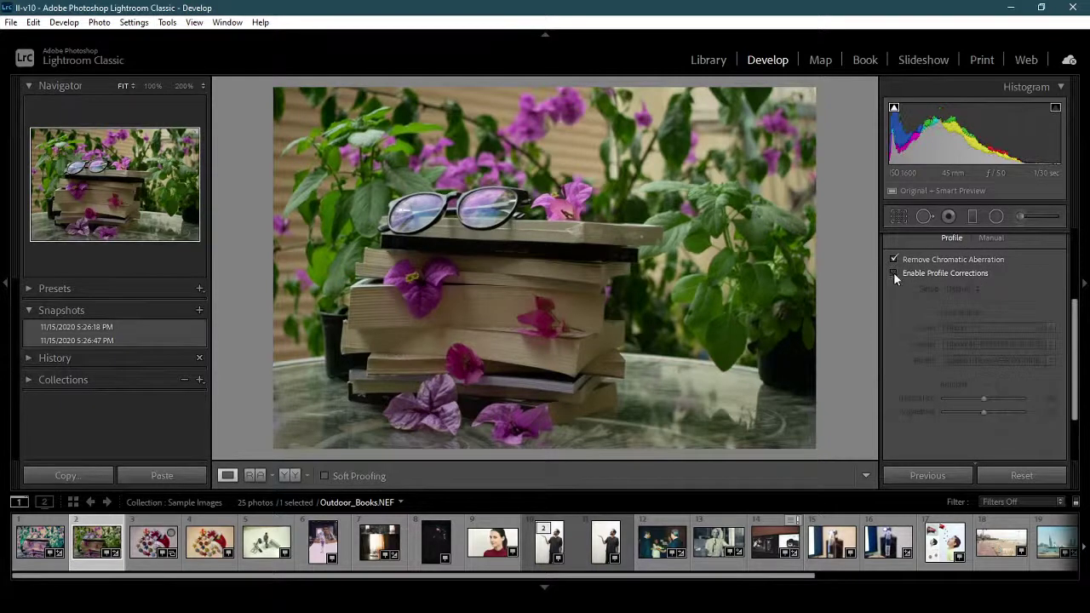
left_click(895, 271)
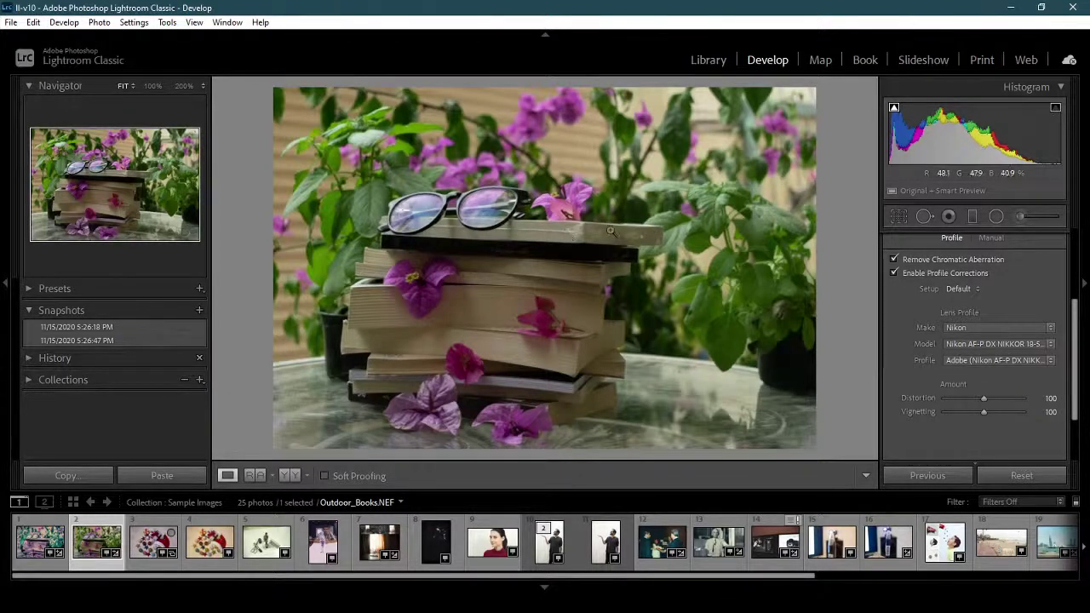
Check the lens make, model and profile choices for the stacked-books photo and turn off its profile corrections.
left_click(982, 327)
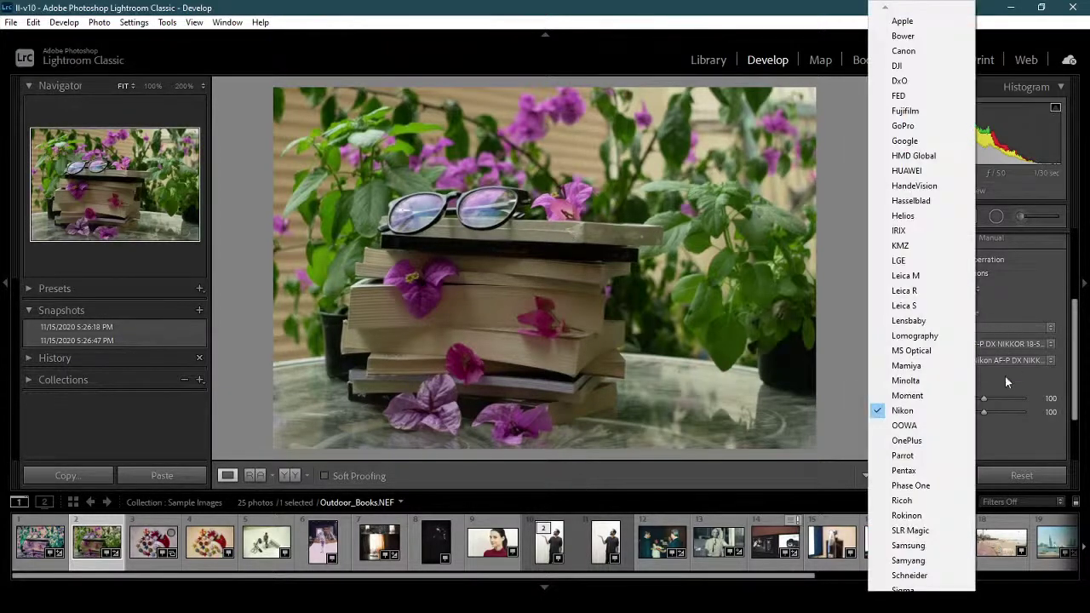
left_click(929, 411)
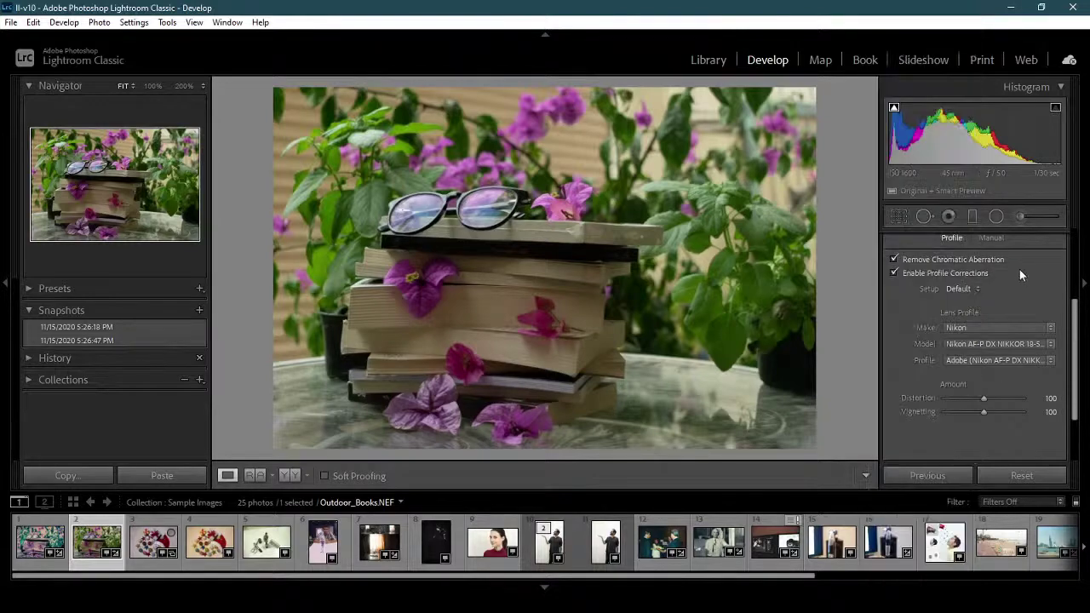
left_click(1005, 342)
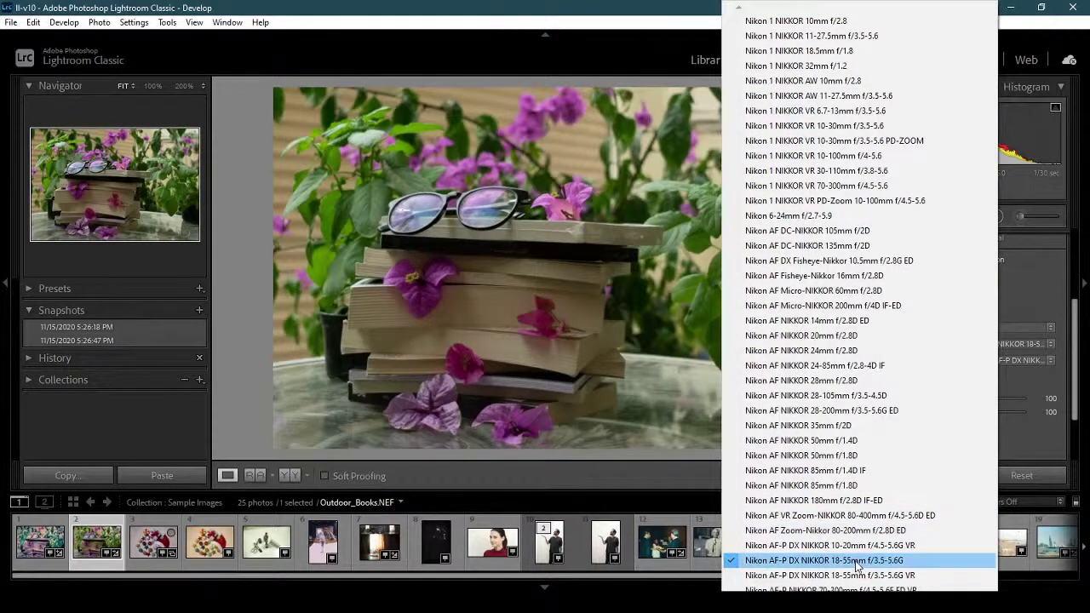
left_click(1048, 373)
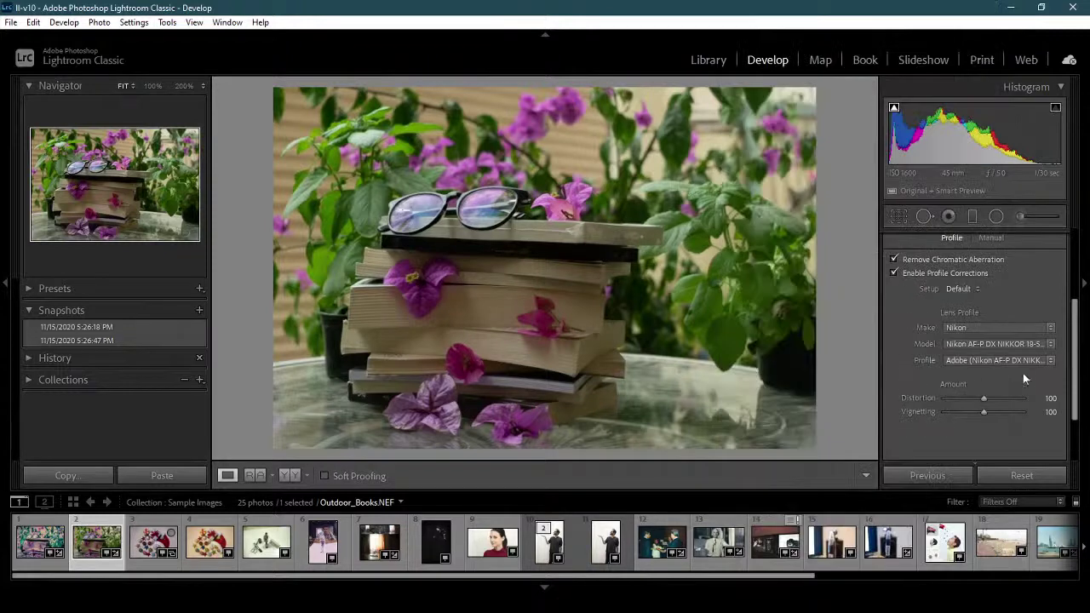
left_click(1014, 361)
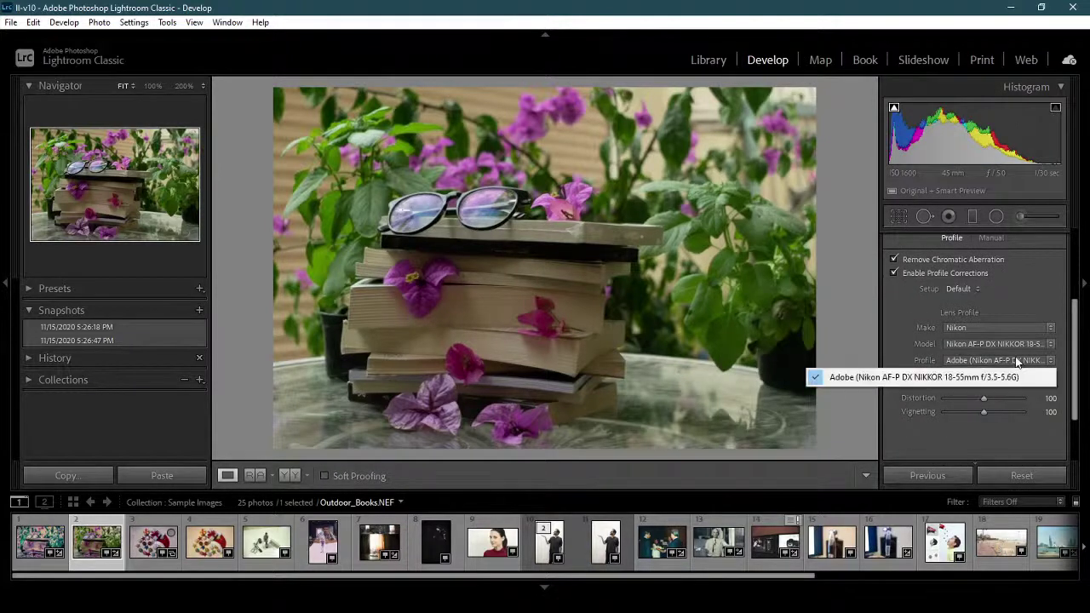
left_click(1015, 292)
left_click(941, 442)
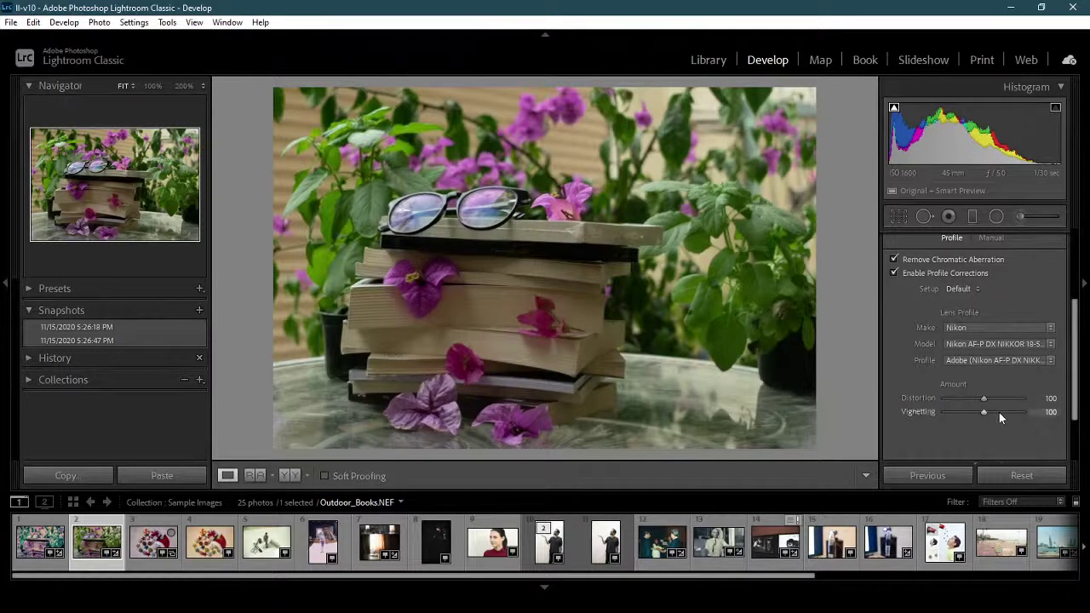
left_click(895, 272)
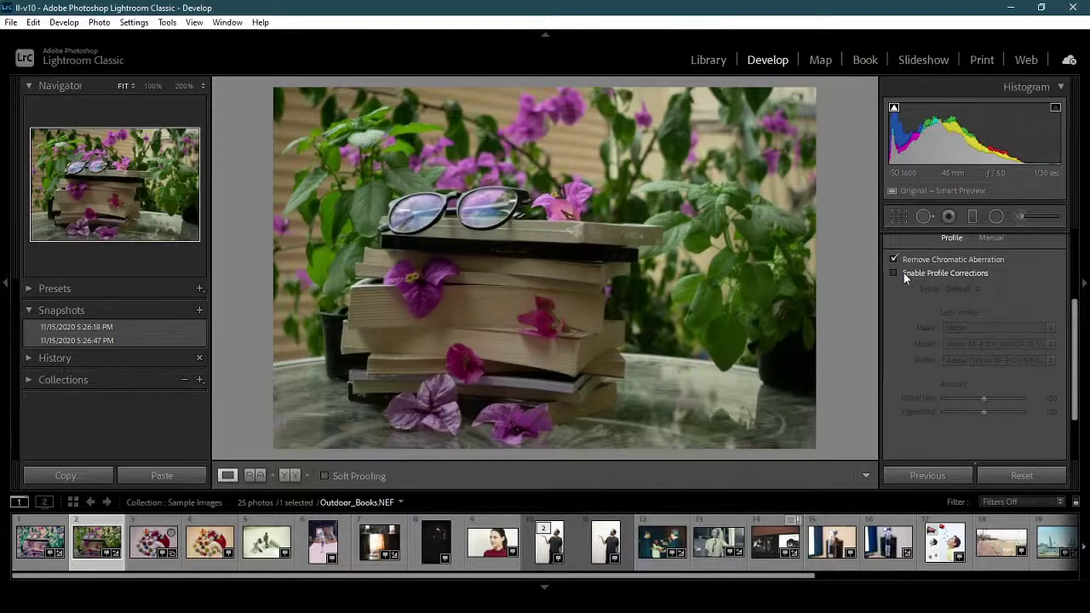
Try enabling profile corrections on the Maltesers collage JPEG and check the available lens makes.
left_click(946, 542)
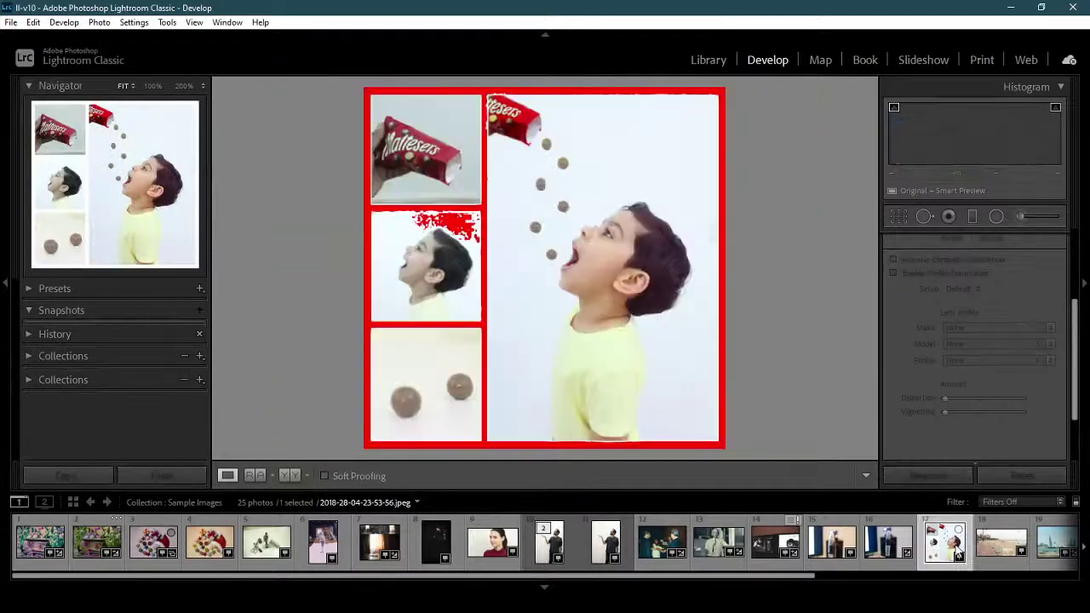
left_click(969, 273)
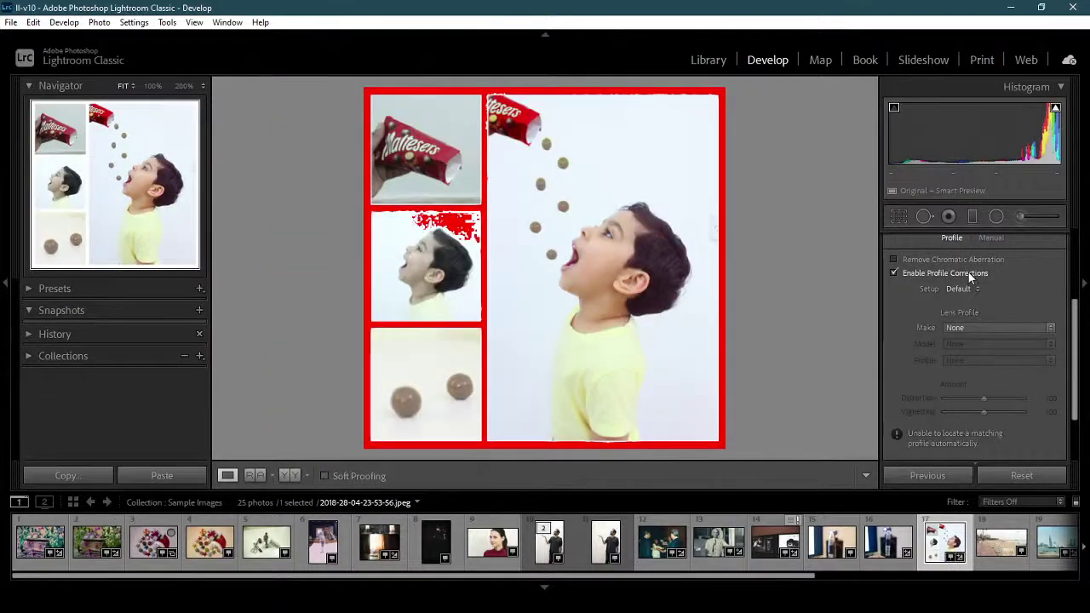
left_click(960, 327)
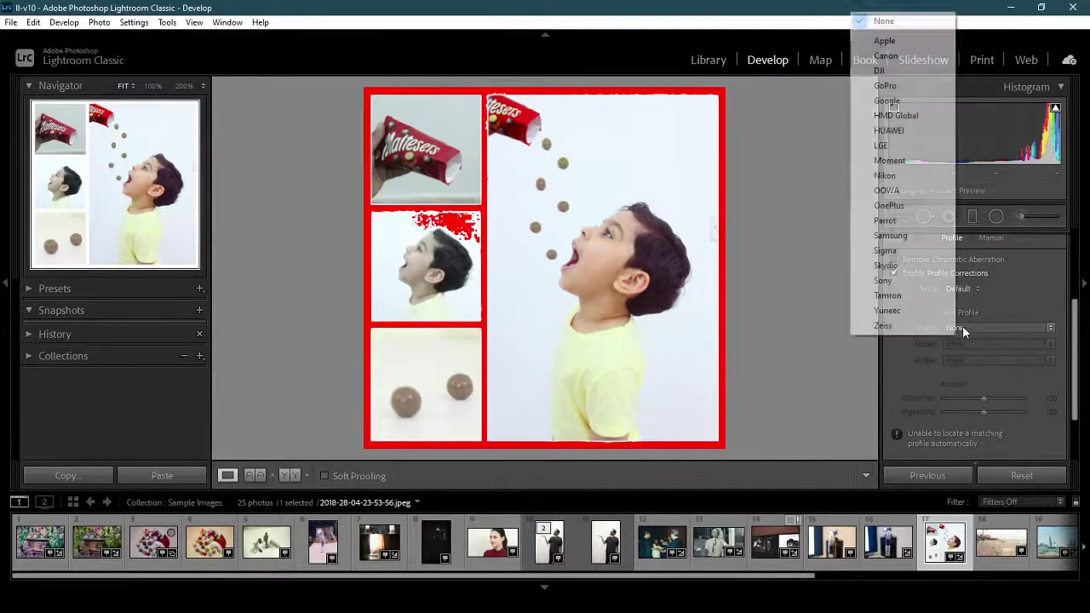
left_click(1001, 386)
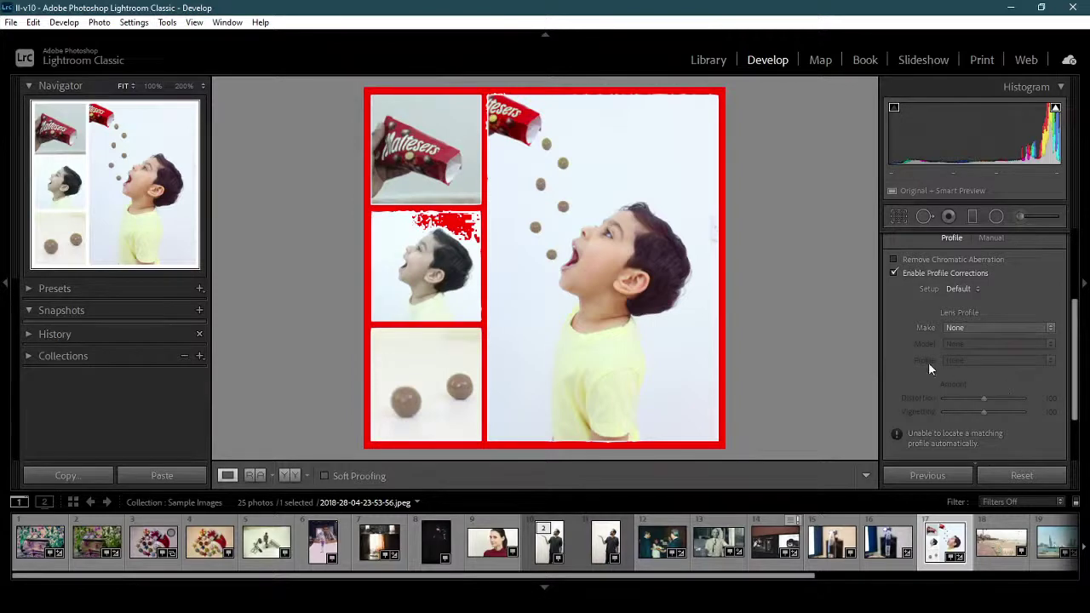
left_click(895, 273)
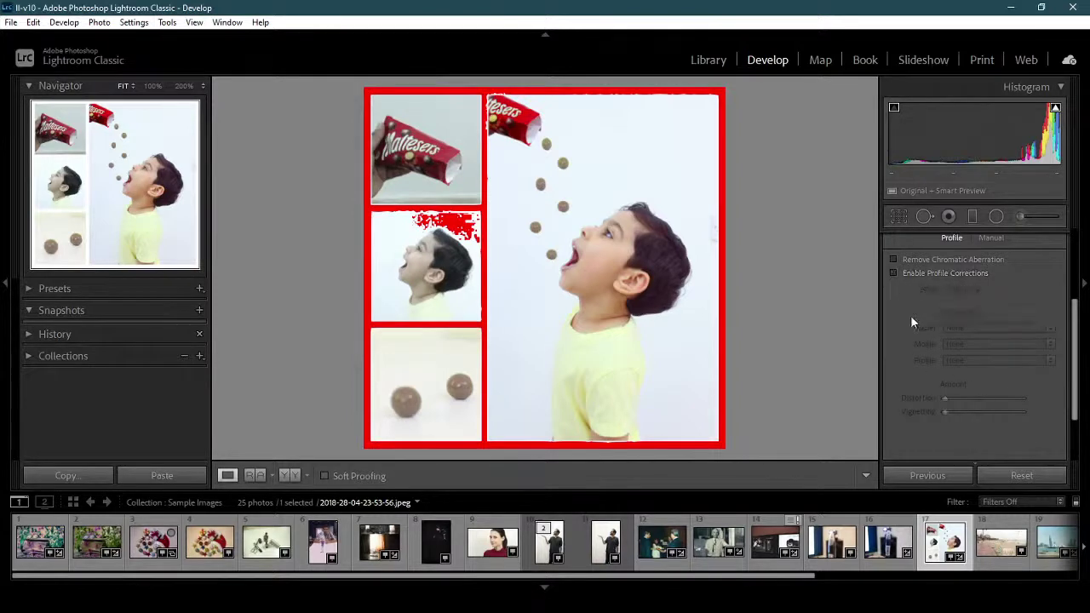
Enable profile corrections on the pen photo DSC_4171.NEF and set the lens make to Nikon.
left_click(882, 547)
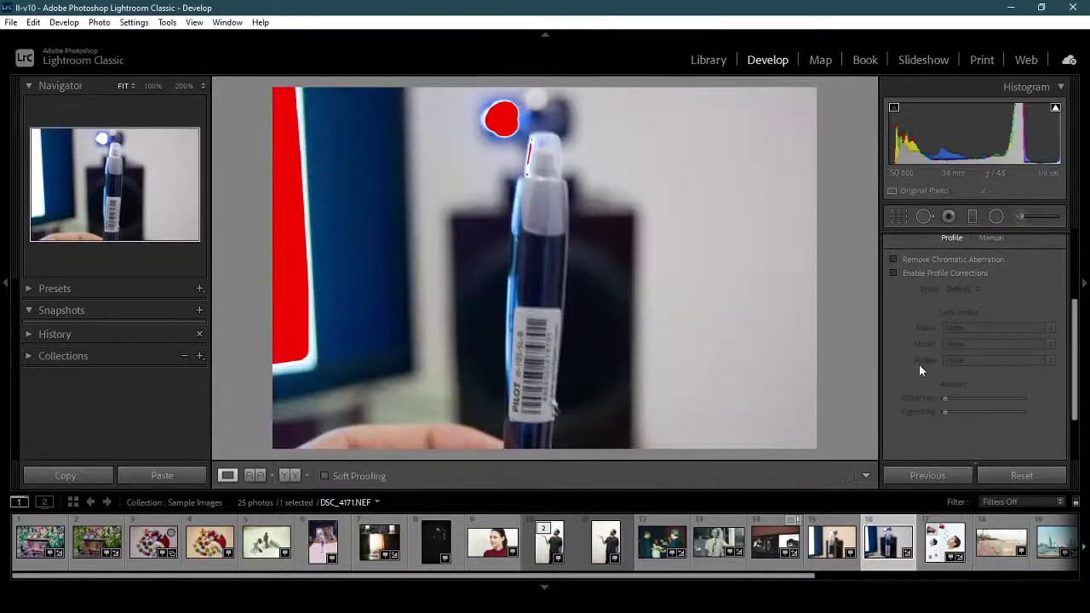
left_click(894, 273)
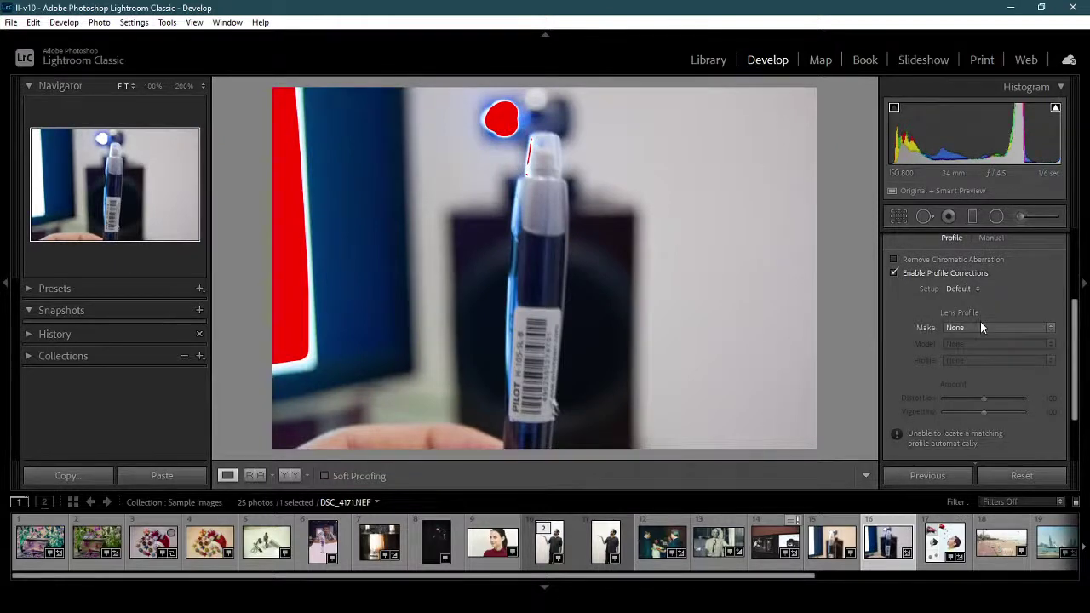
left_click(981, 324)
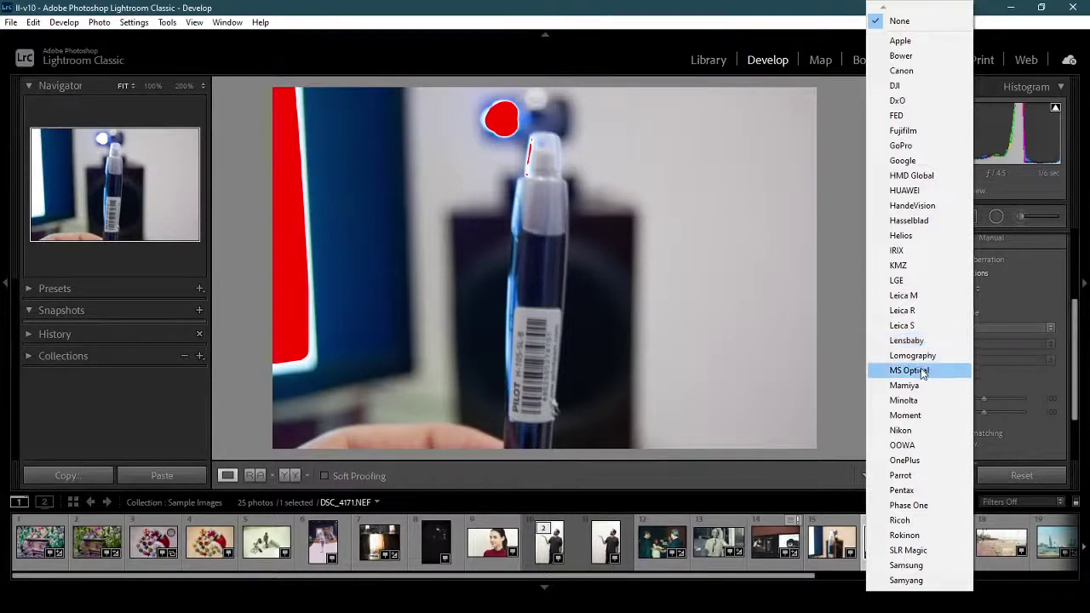
scroll(920, 584, "down", 1)
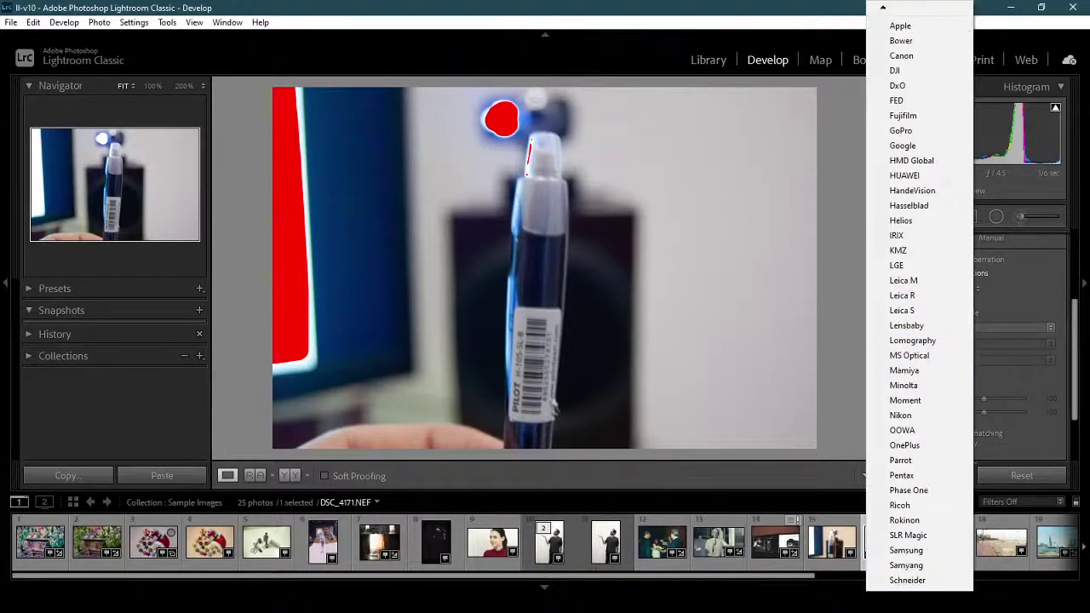
left_click(926, 414)
Look through the Nikon lens models available for the pen photo's profile without choosing another one.
left_click(975, 343)
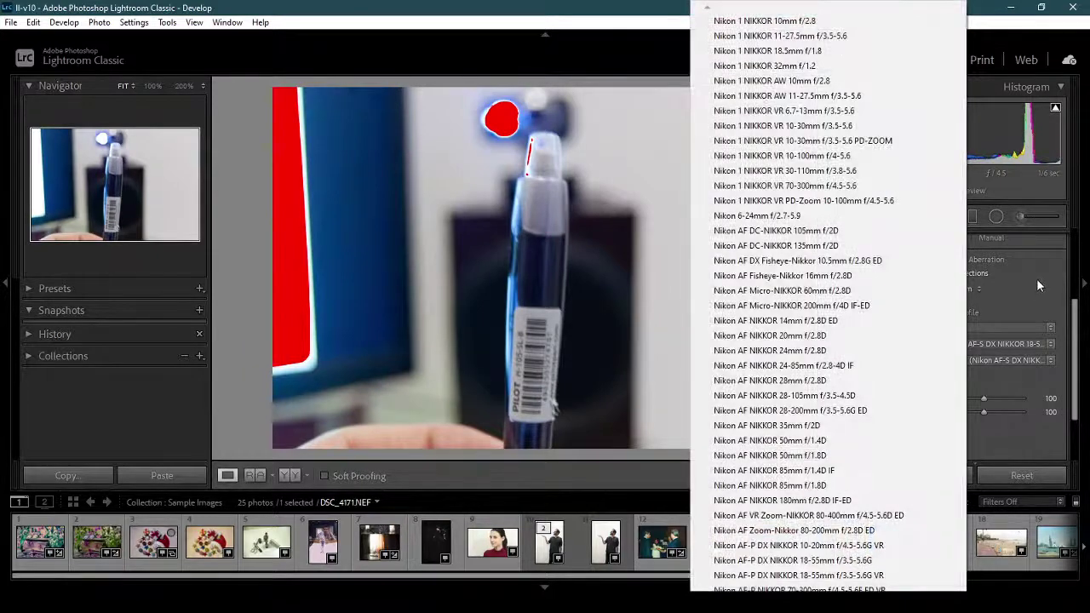
left_click(1037, 279)
left_click(1011, 343)
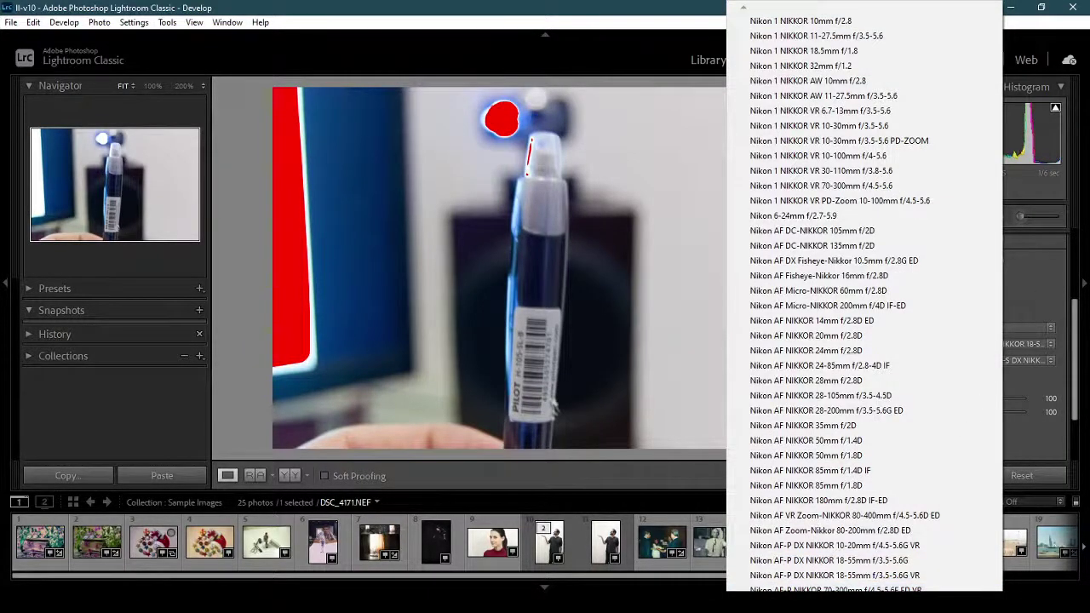
scroll(834, 340, "down", 5)
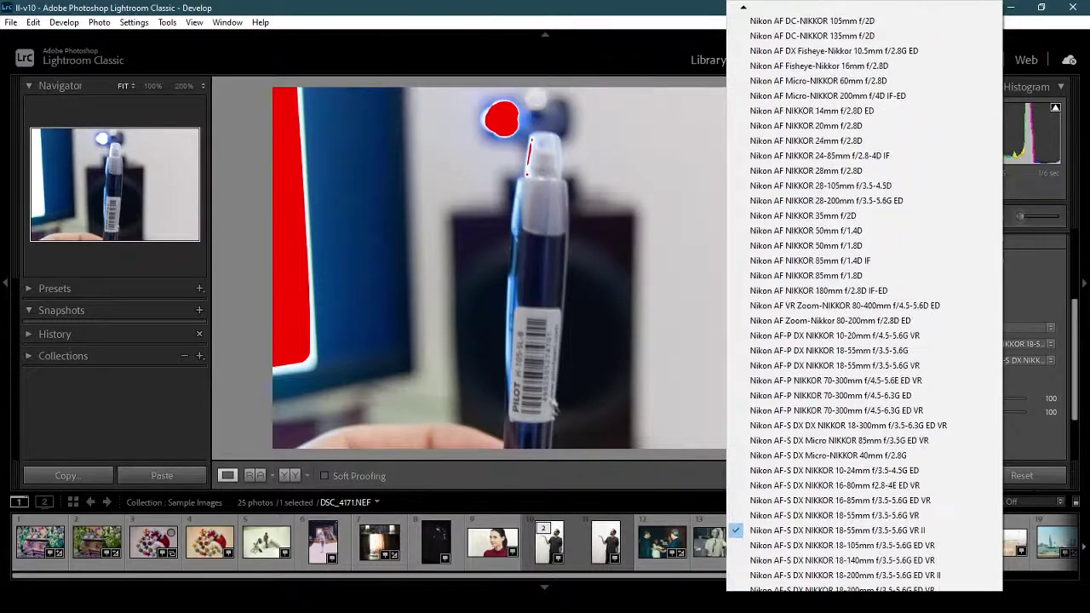
scroll(864, 341, "down", 1)
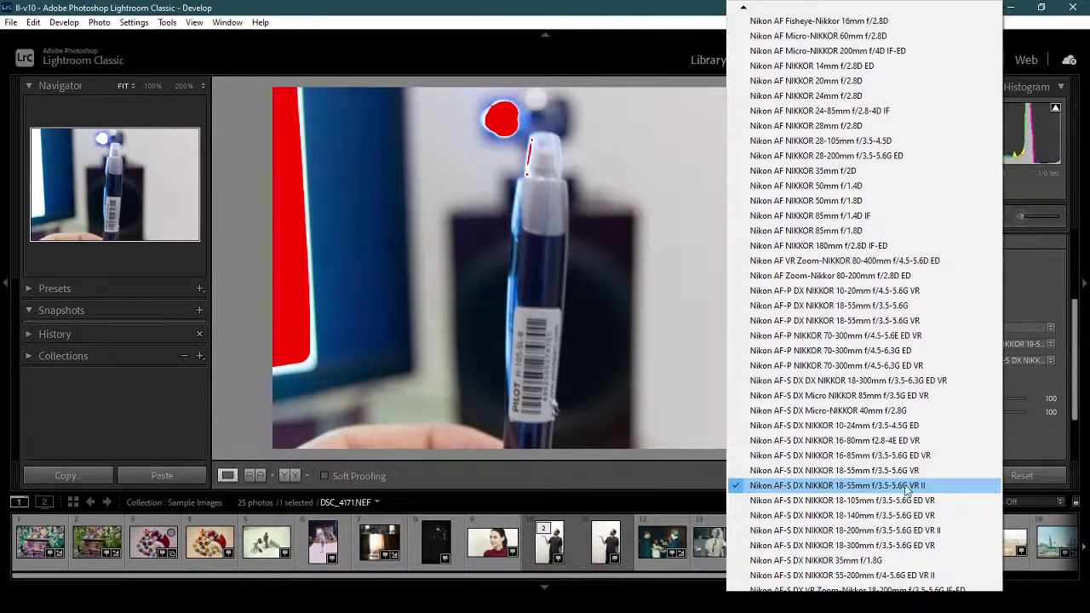
left_click(1079, 407)
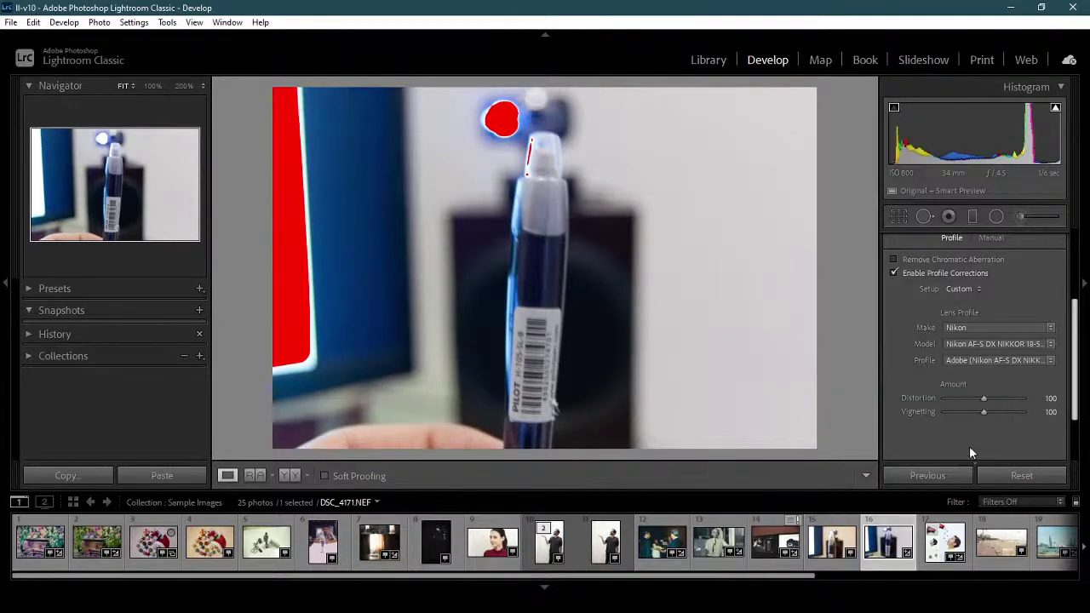
Compare the pen photo with and without profile corrections and chromatic aberration removal, leaving both options off.
left_click(897, 271)
left_click(897, 271)
left_click(897, 271)
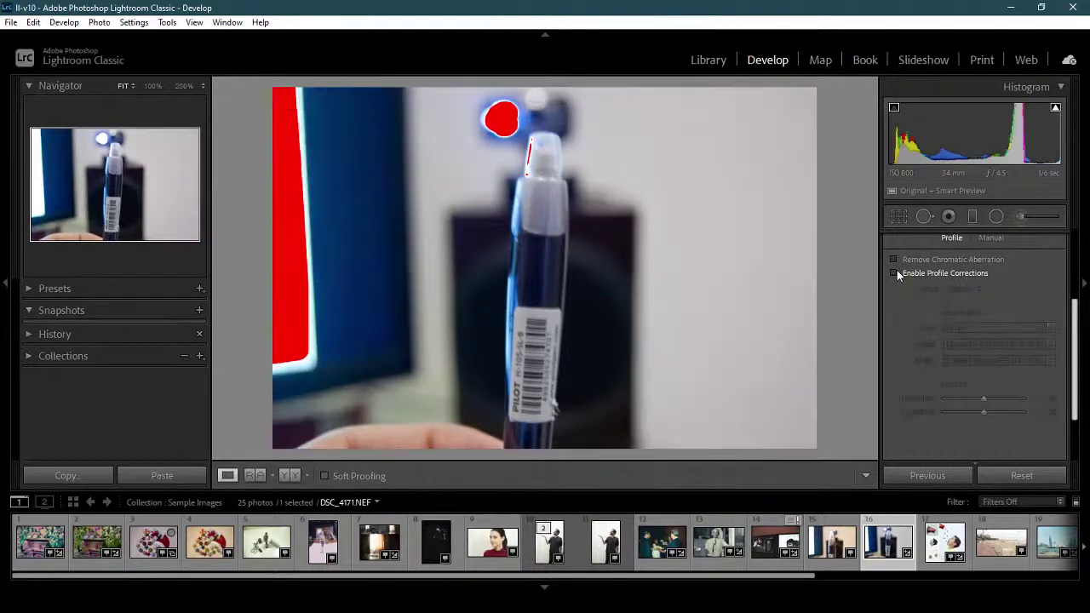
left_click(894, 259)
left_click(896, 270)
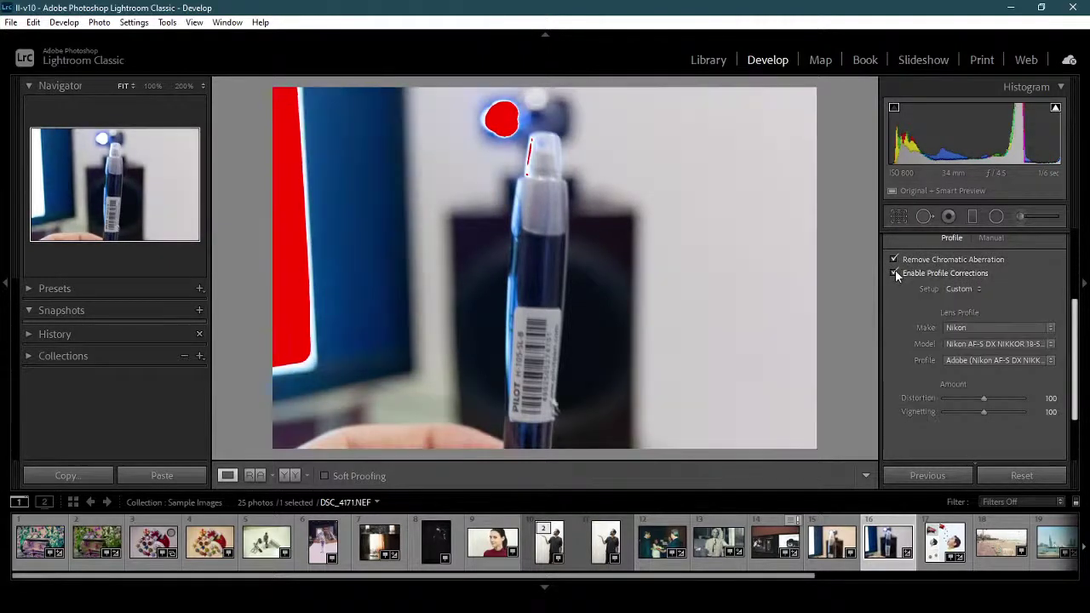
left_click(895, 270)
left_click(893, 260)
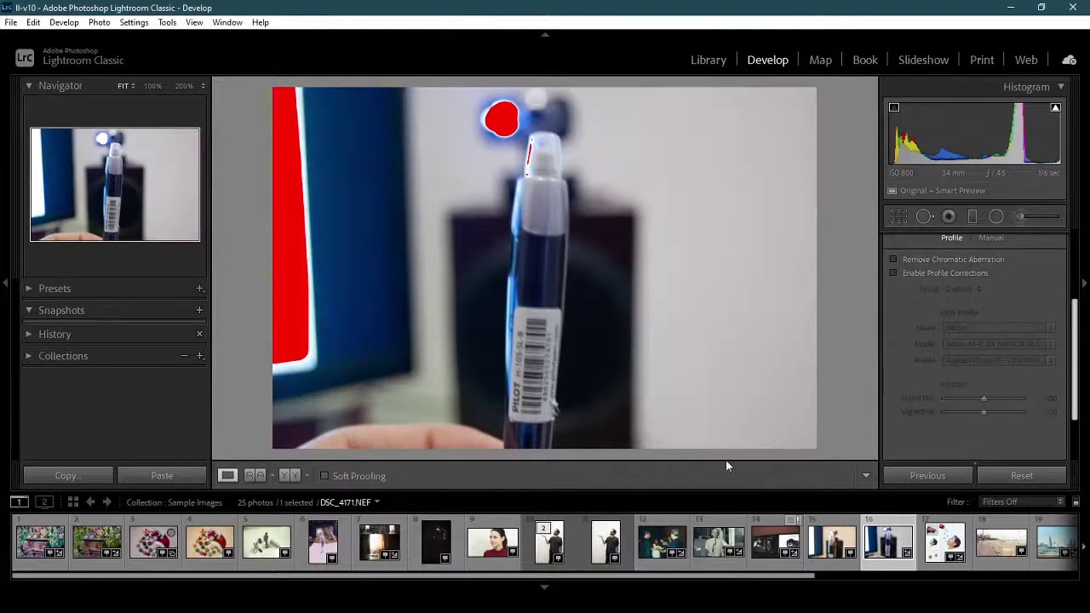
Bring up the Christmas ornaments photo IMG_4443.CR2 in the Develop module with its lens corrections in view.
left_click(381, 545)
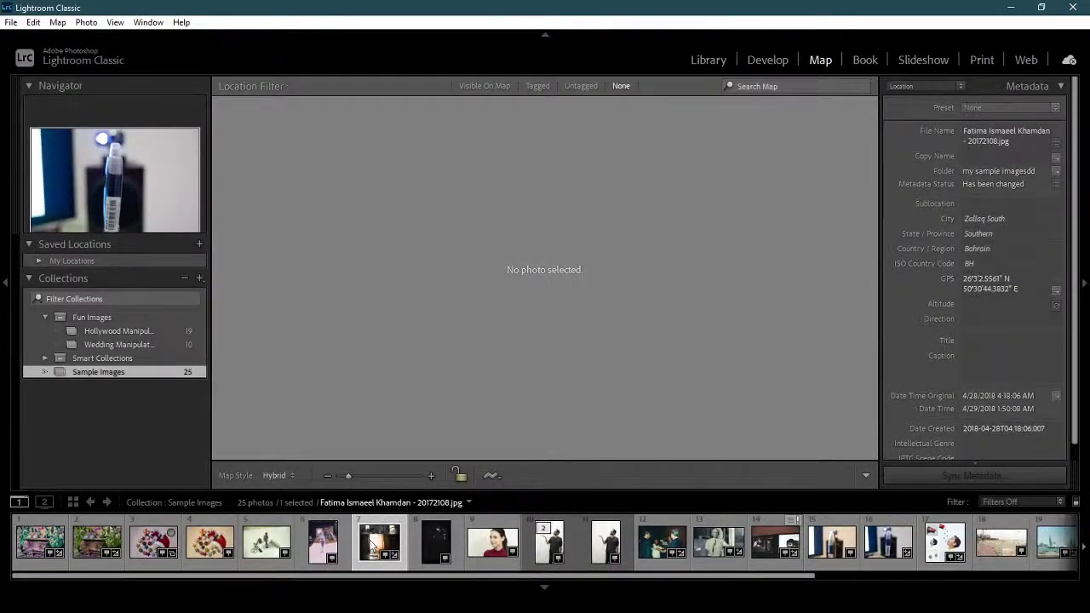
left_click(145, 550)
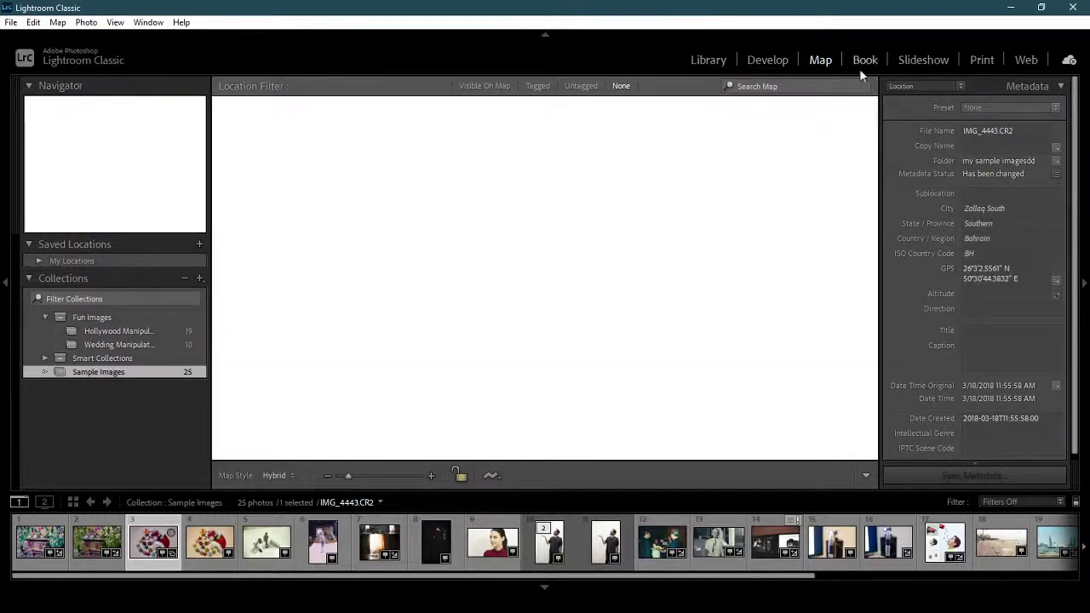
left_click(767, 59)
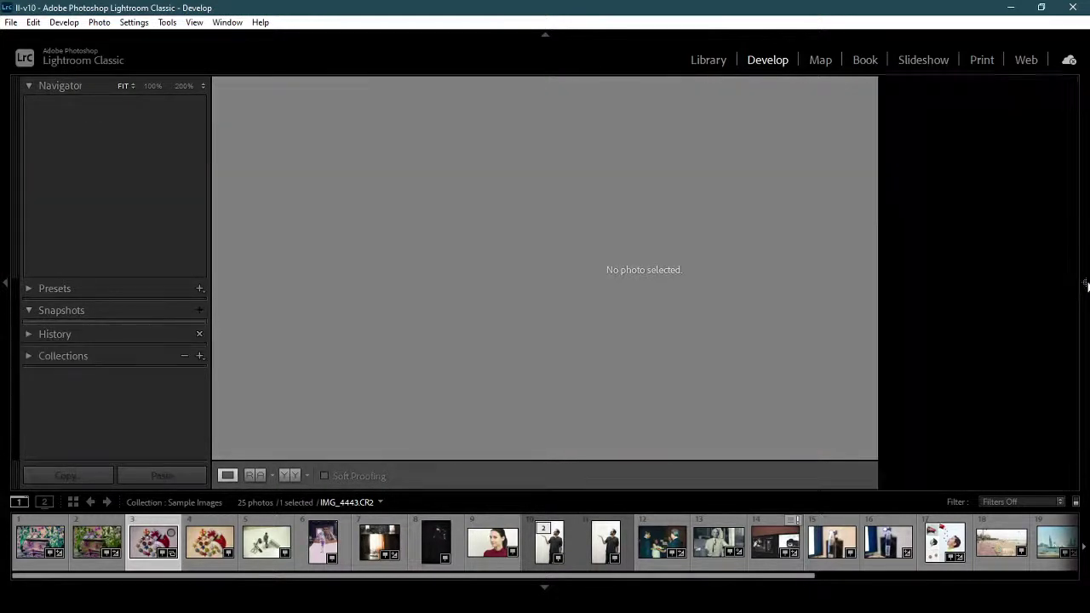
scroll(1078, 316, "up", 2)
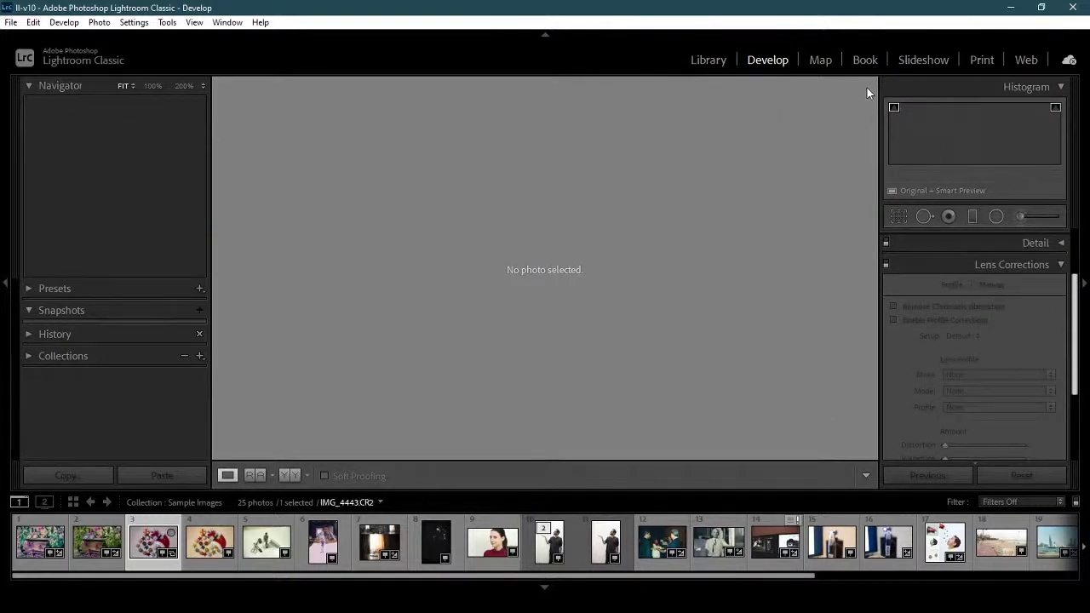
mouse_move(1082, 340)
left_mouse_down()
mouse_move(1079, 323)
mouse_move(1078, 349)
left_mouse_up()
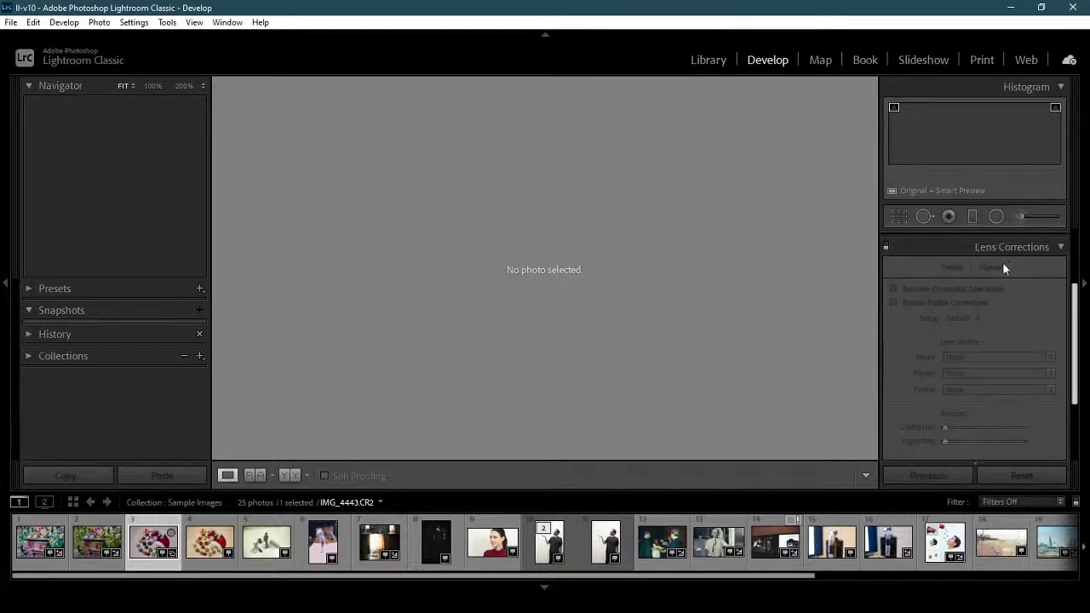
left_click(235, 555)
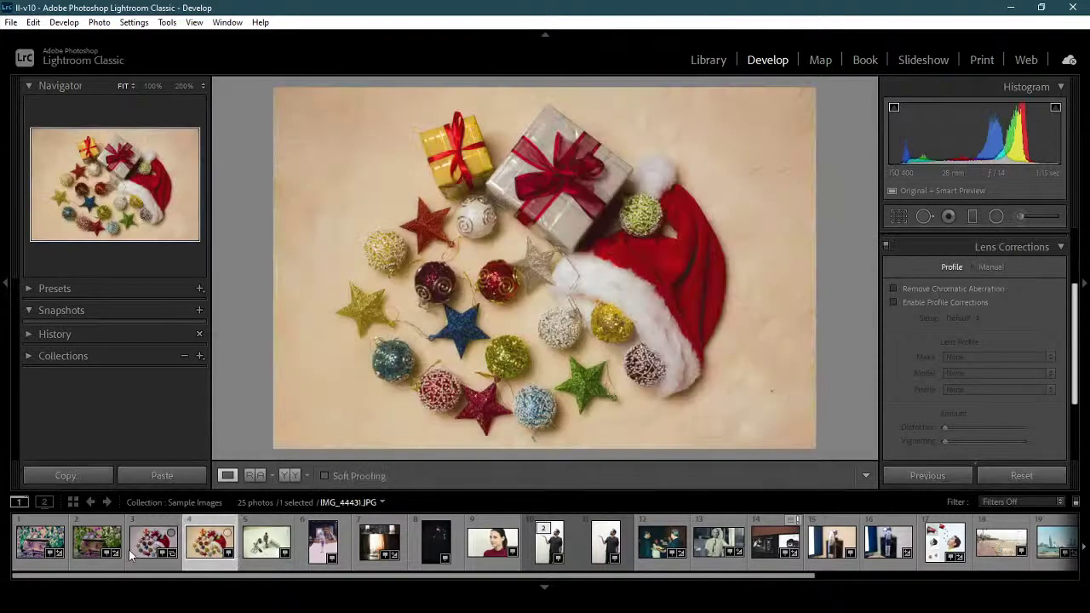
left_click(131, 554)
Set the ornaments photo's manual distortion amount to -2 and try Constrain Crop, leaving it off.
left_click(993, 268)
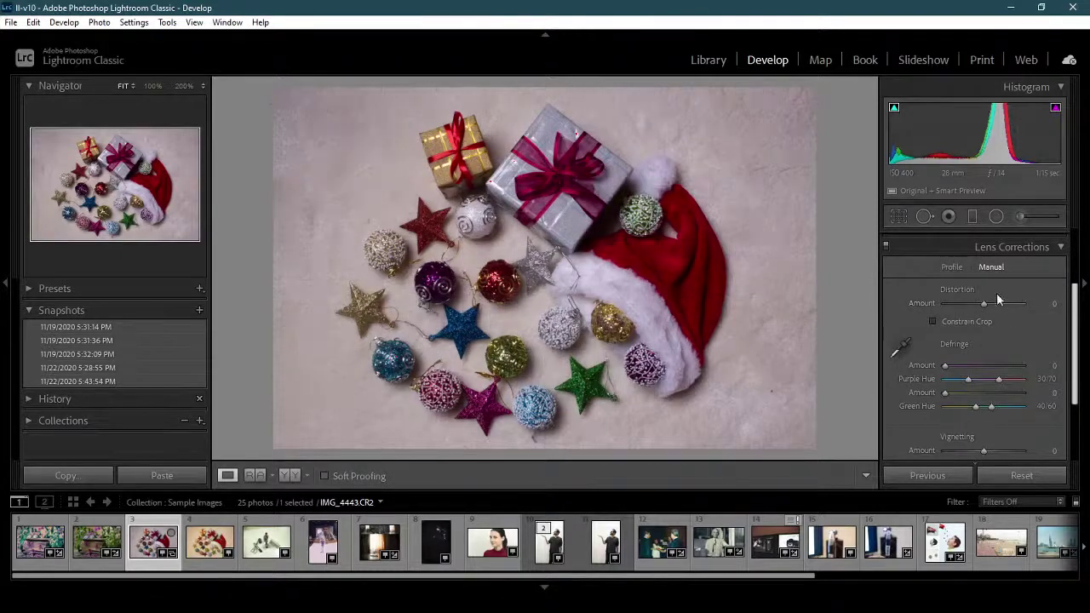
left_click(992, 305)
mouse_move(989, 302)
left_mouse_down()
mouse_move(1020, 305)
mouse_move(952, 306)
mouse_move(1015, 303)
mouse_move(986, 304)
left_mouse_up()
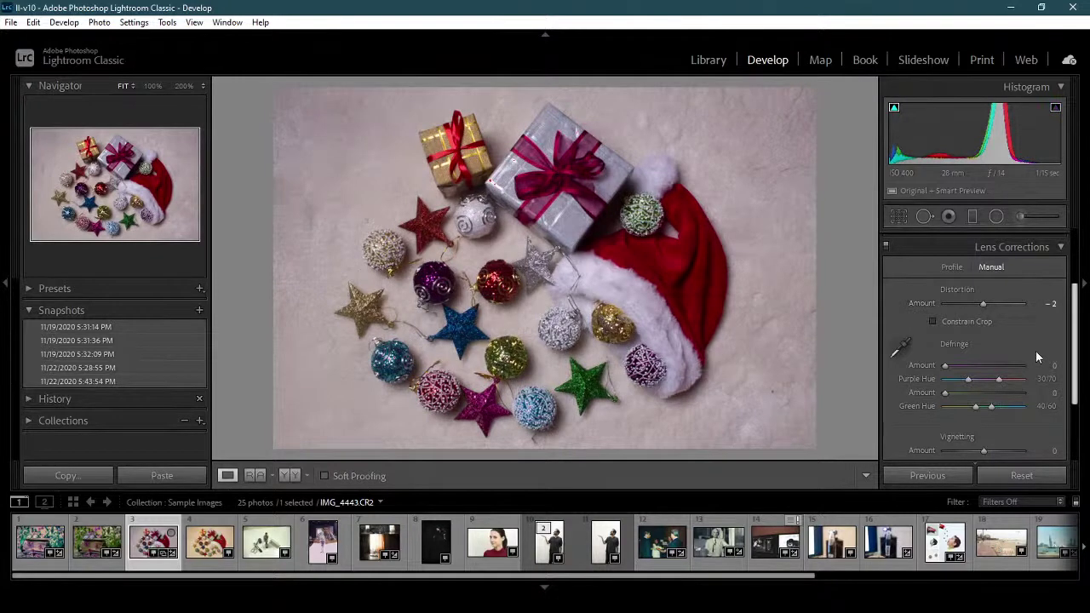
left_click(984, 327)
left_click(984, 326)
Set the manual lens vignetting amount to +35 and its midpoint to 41 on the ornaments photo.
scroll(1079, 360, "down", 2)
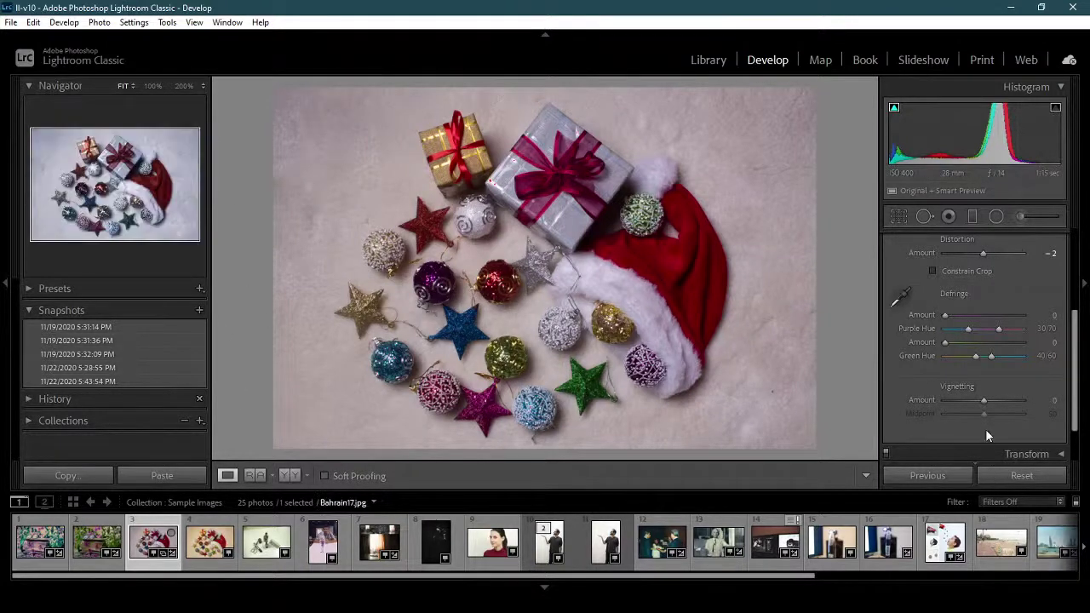
mouse_move(982, 399)
left_mouse_down()
mouse_move(1001, 407)
mouse_move(989, 416)
mouse_move(1021, 413)
mouse_move(957, 414)
mouse_move(1023, 413)
mouse_move(938, 419)
mouse_move(1004, 420)
mouse_move(973, 416)
left_mouse_up()
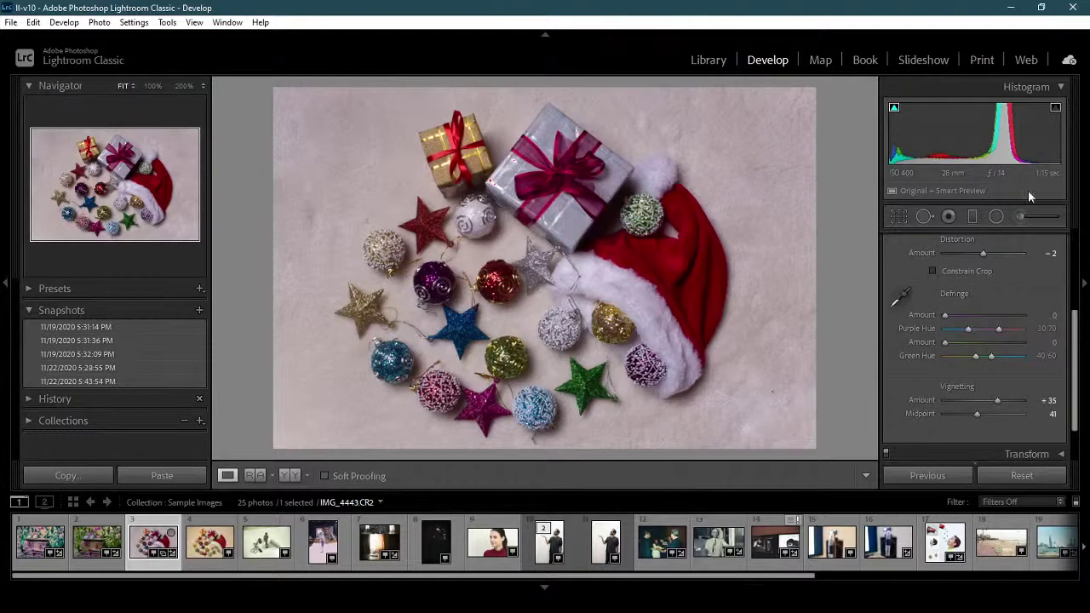
scroll(1052, 302, "up", 3)
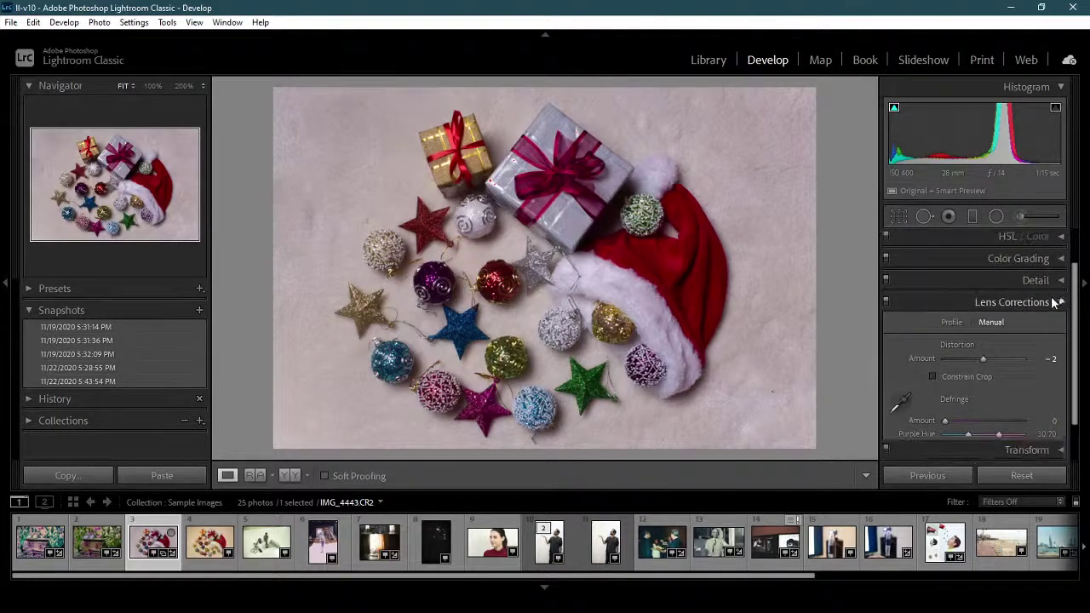
Bring up the Transform settings for the ornaments photo and apply an automatic Upright correction.
left_click(1053, 302)
left_click(1059, 372)
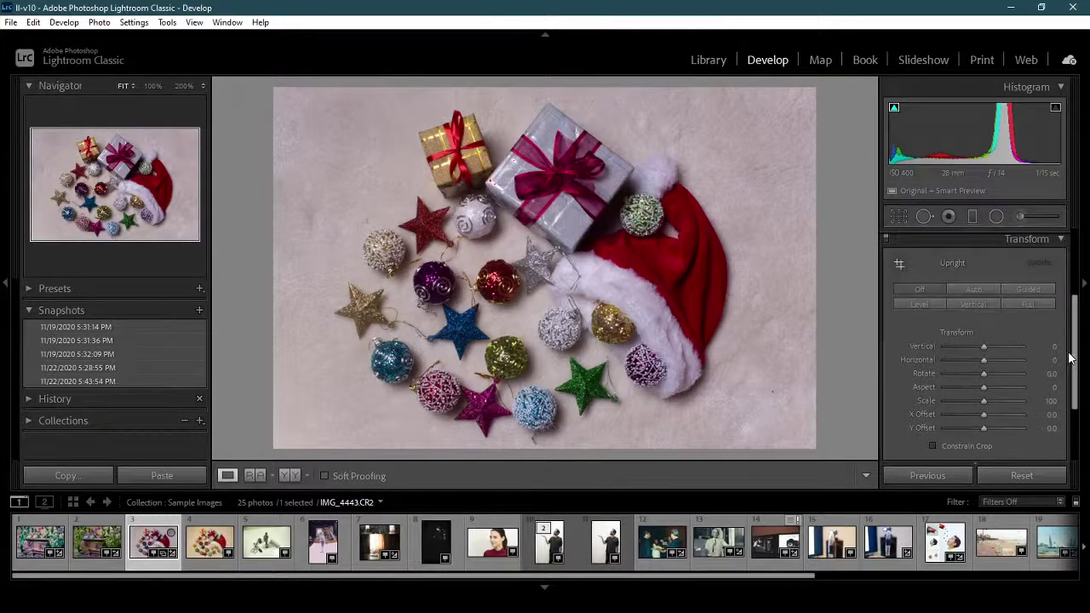
mouse_move(1079, 355)
left_mouse_down()
mouse_move(1080, 388)
mouse_move(1086, 353)
left_mouse_up()
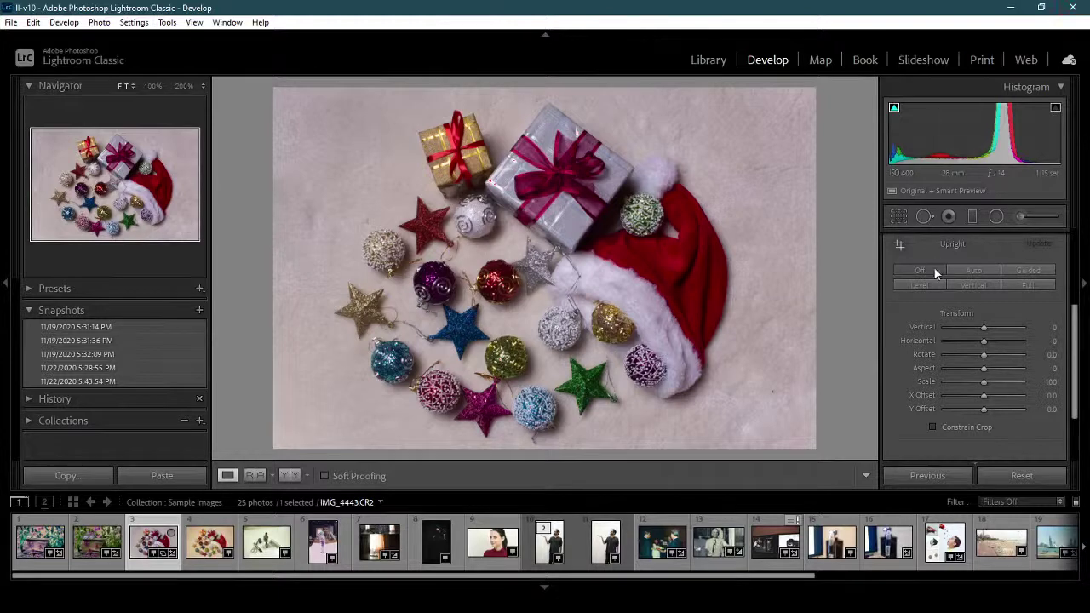
left_click(972, 267)
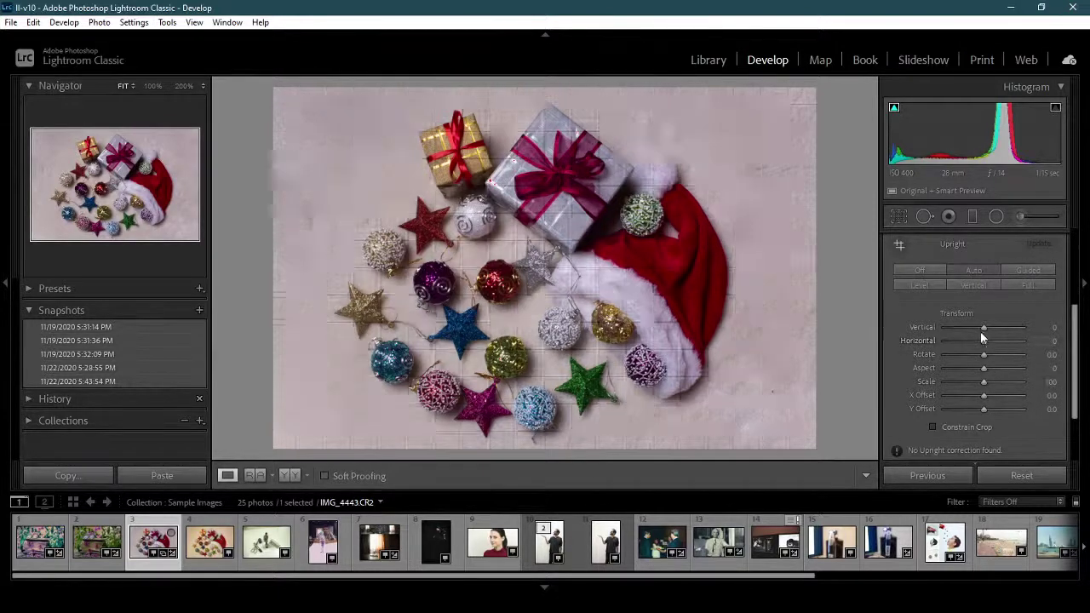
Try the vertical, horizontal (-65) and rotate (+7.5) transforms on the ornaments photo, restoring each one to 0.
left_click_drag(985, 331, 1015, 329)
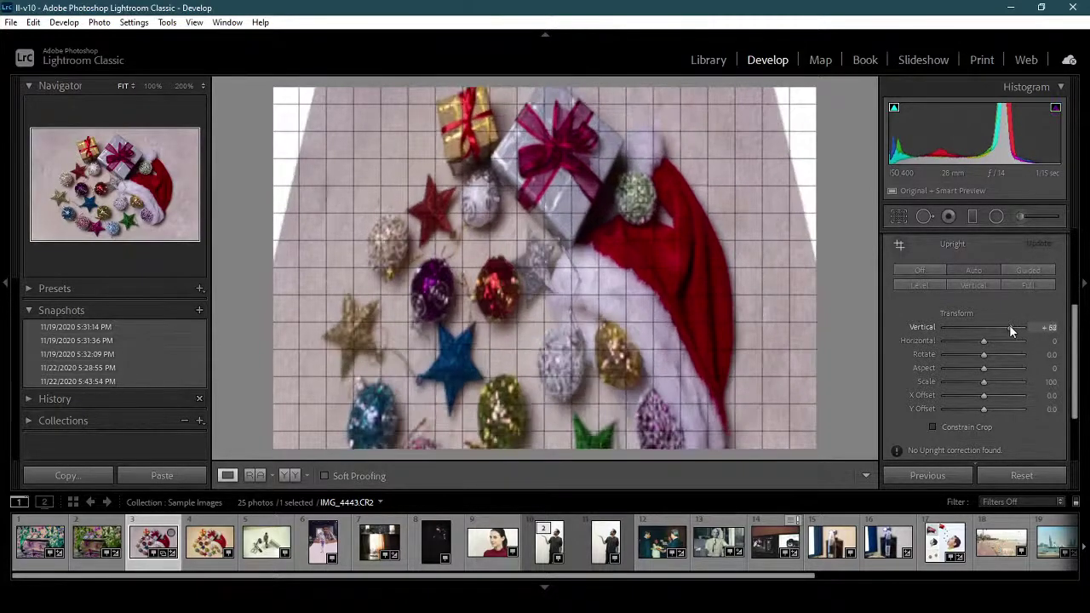
double_click(1014, 330)
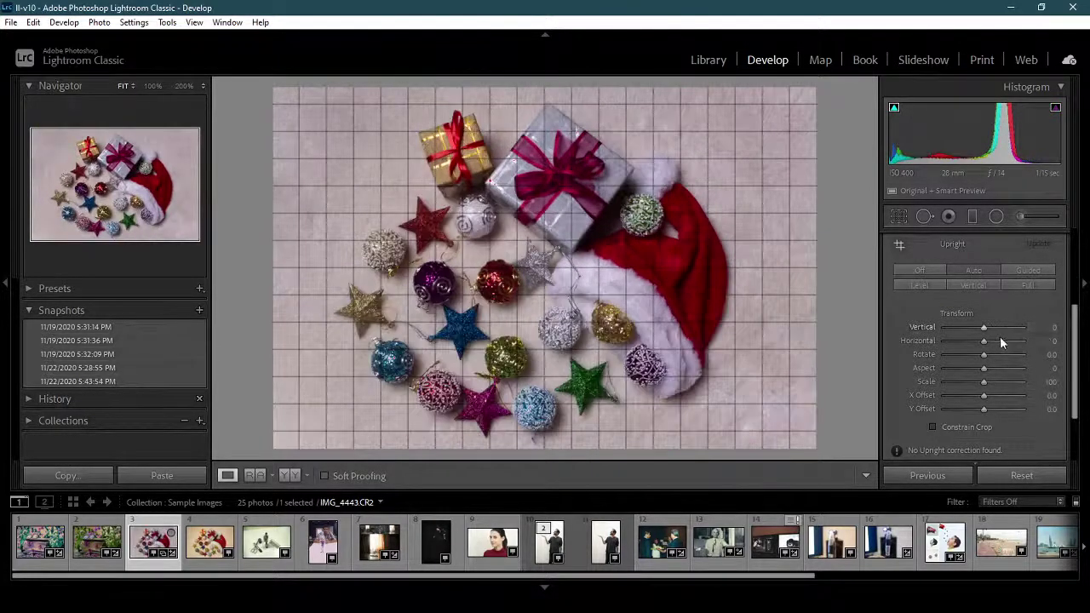
left_click_drag(984, 341, 958, 346)
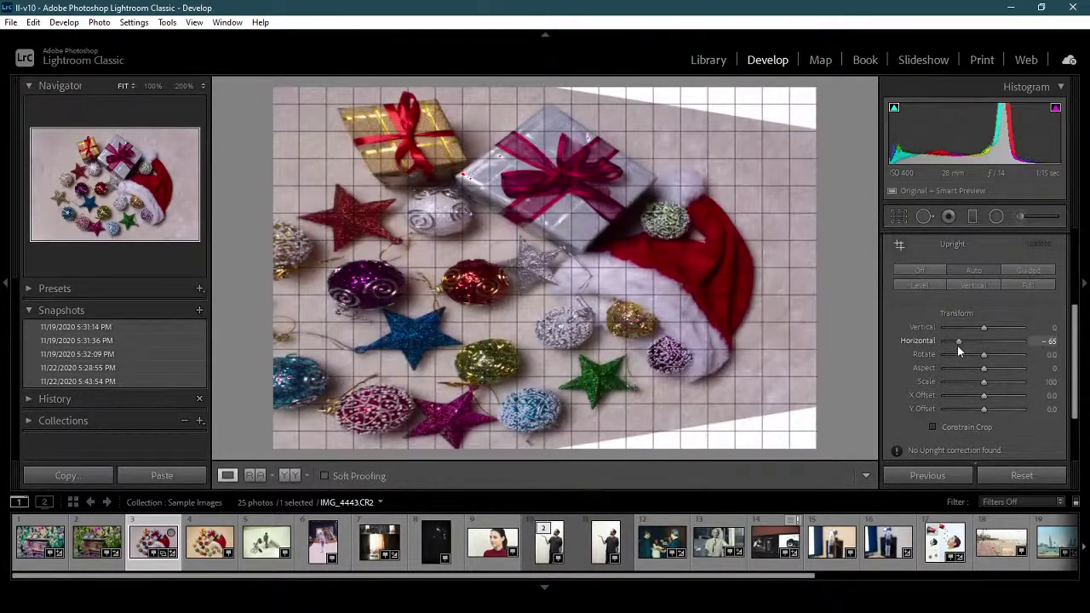
double_click(959, 341)
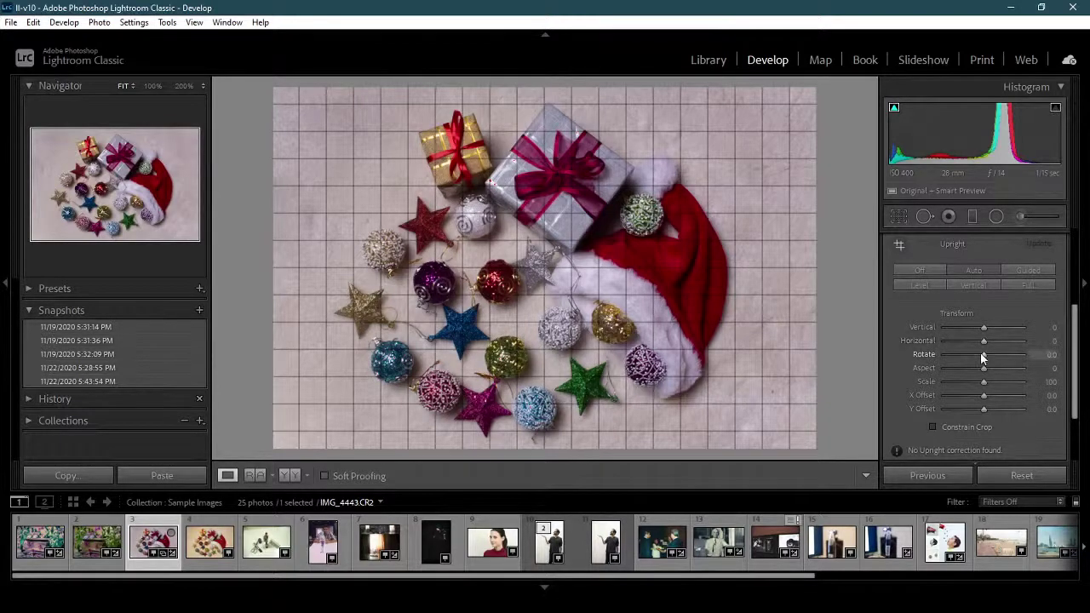
left_click_drag(984, 356, 1012, 356)
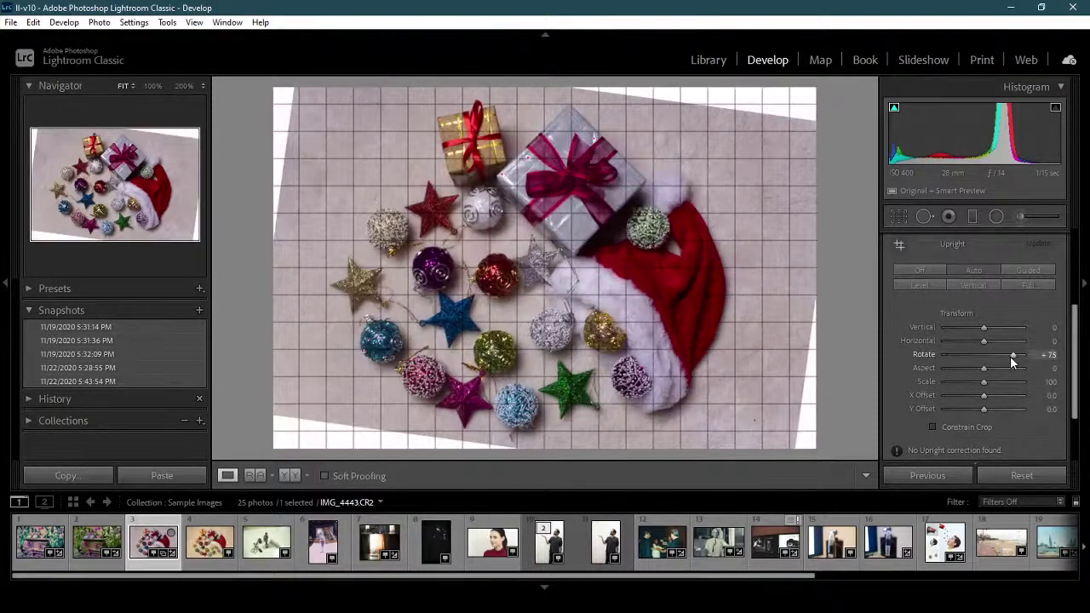
double_click(1014, 355)
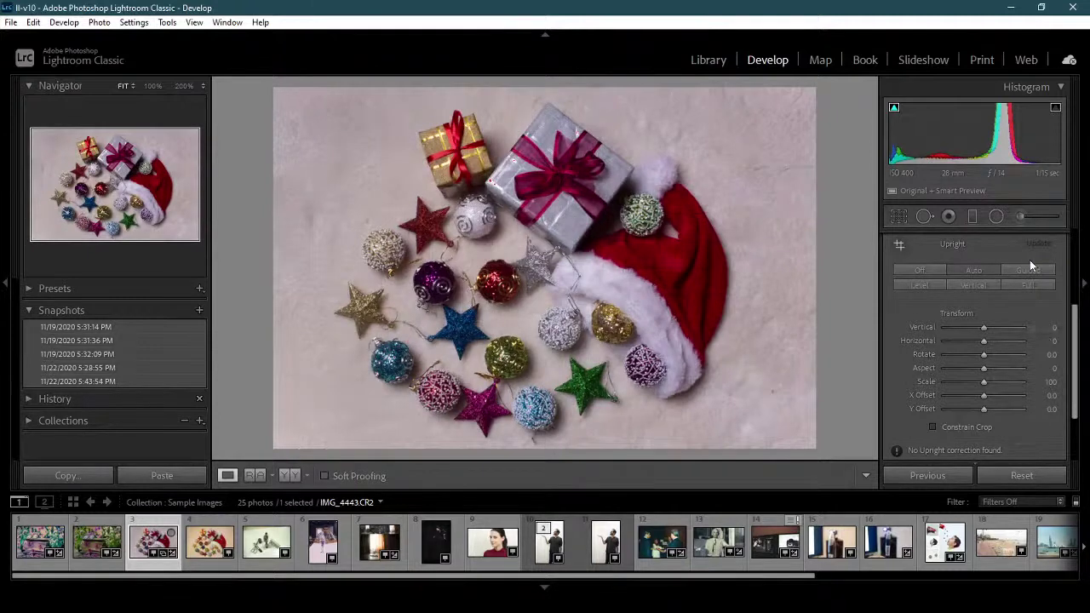
Try Guided Upright on the ornaments photo with a guide along the silver gift box's lower-left edge, then undo the guide.
left_click(1037, 270)
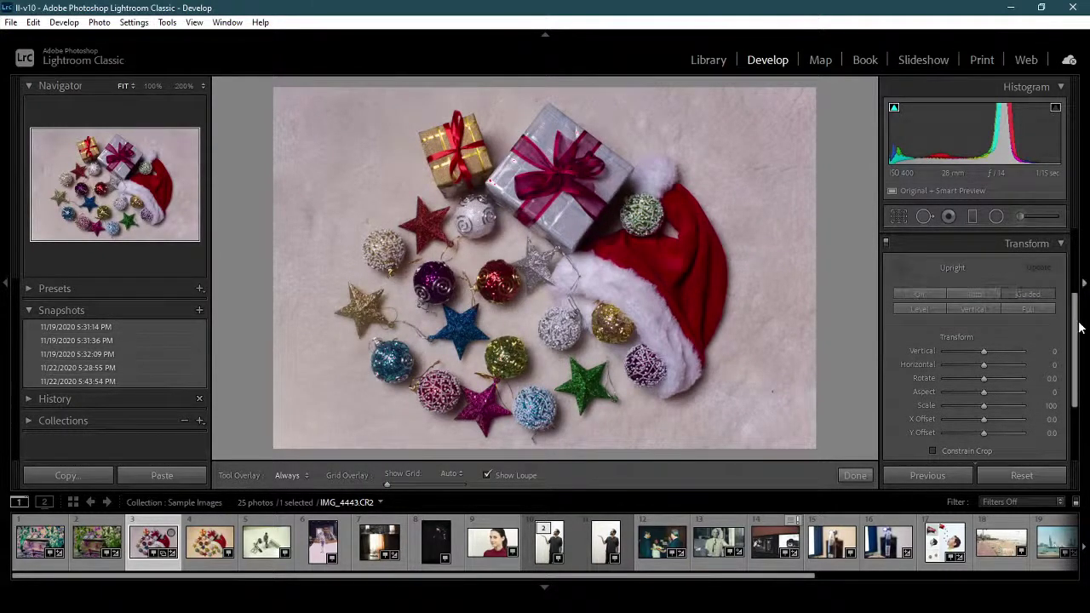
left_click_drag(1080, 328, 1079, 341)
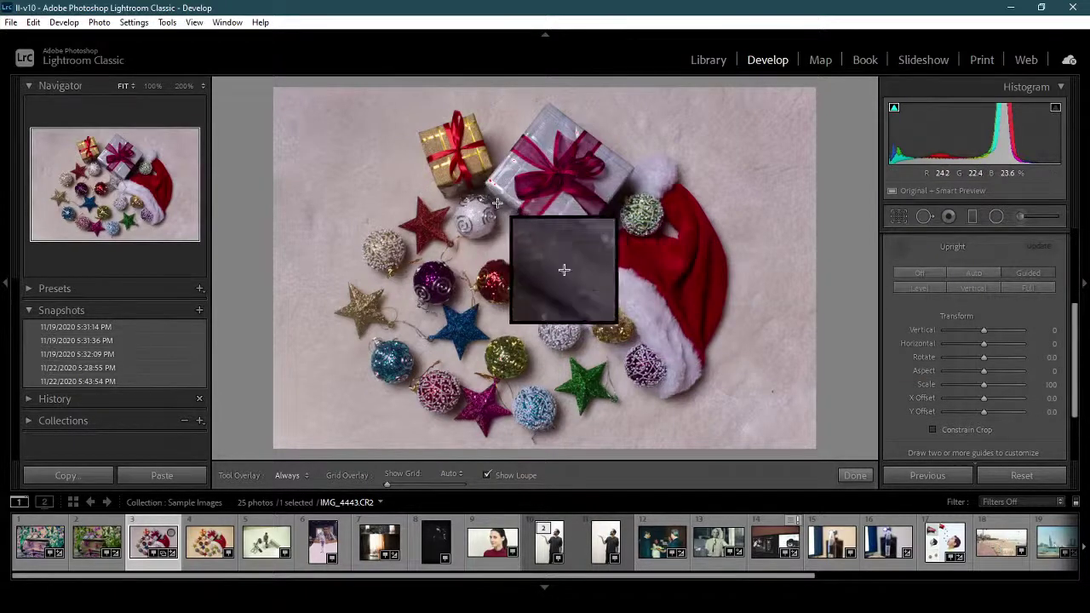
mouse_move(486, 188)
left_mouse_down()
mouse_move(550, 222)
mouse_move(586, 279)
mouse_move(566, 271)
left_mouse_up()
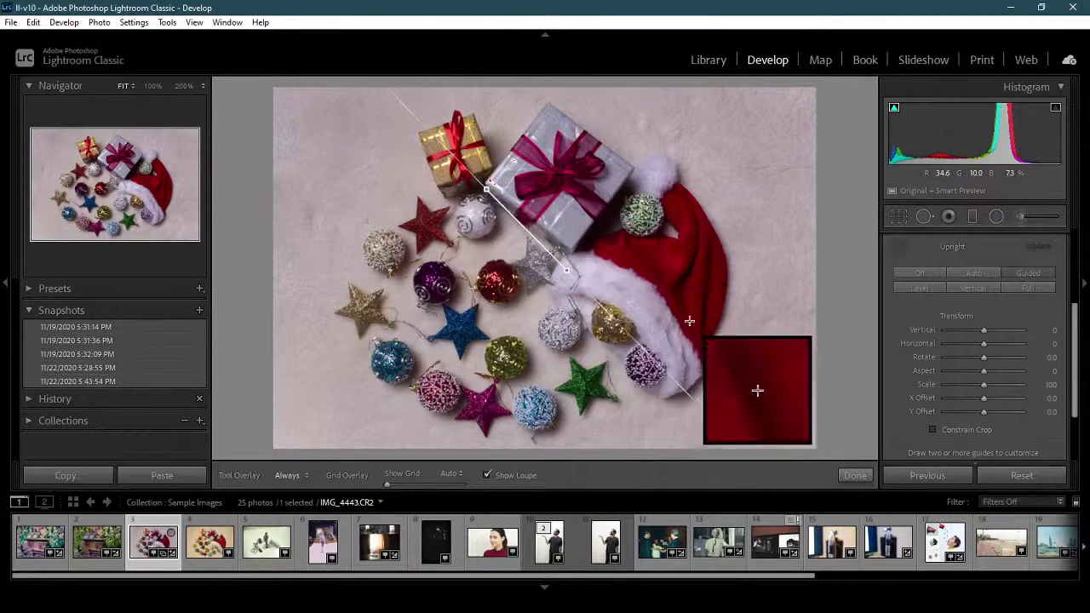
mouse_move(508, 309)
left_mouse_down()
mouse_move(471, 338)
mouse_move(492, 337)
left_mouse_up()
key("ctrl+z")
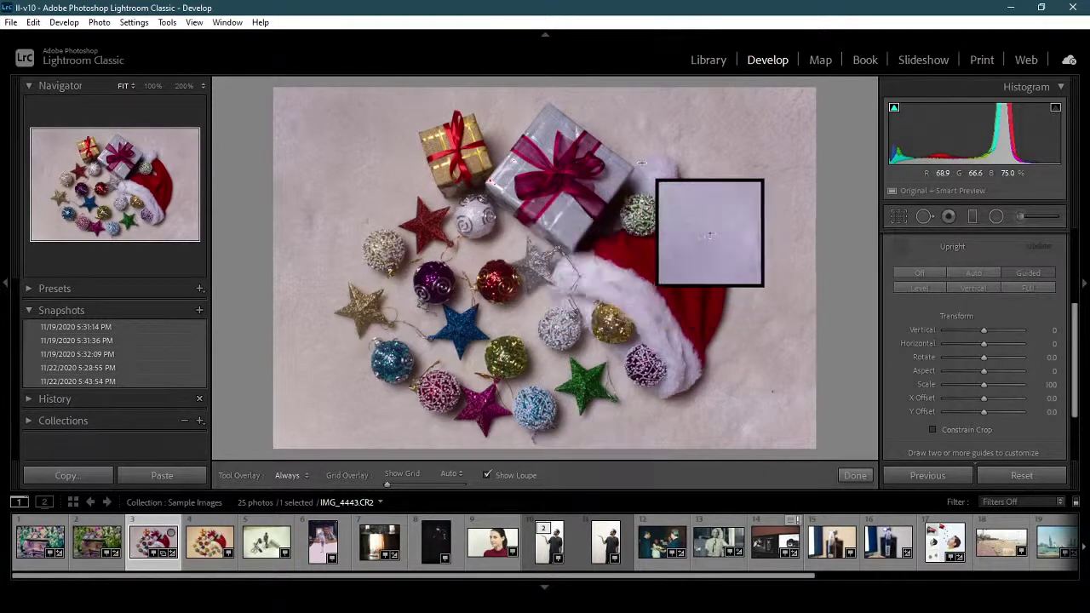
Try two crossing diagonal Upright guides along the silver gift box's edges, then undo the second guide.
left_click_drag(633, 166, 464, 399)
left_click_drag(475, 170, 782, 406)
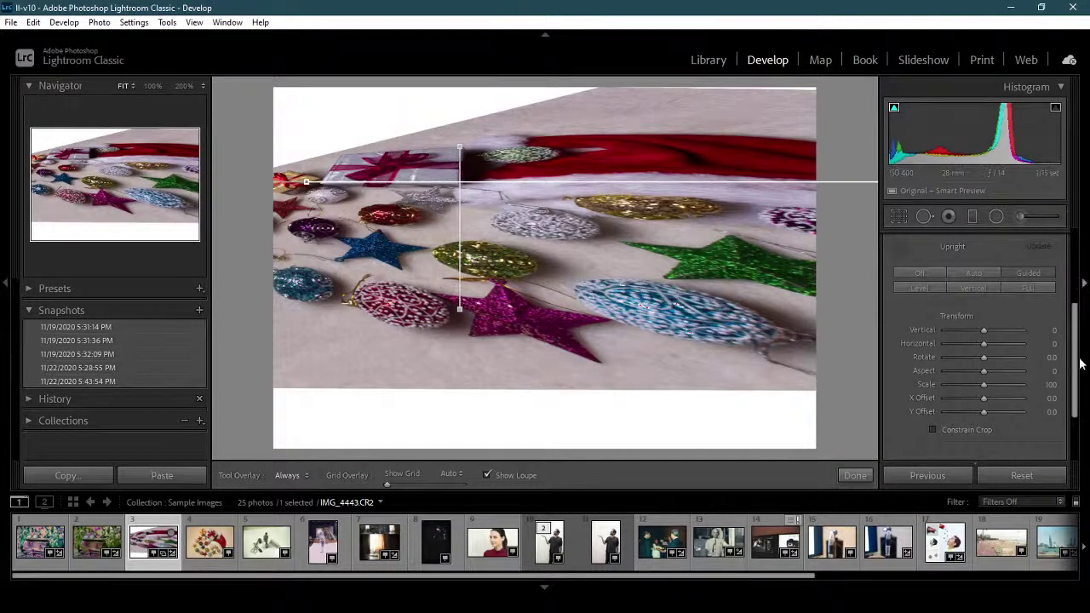
scroll(1079, 319, "up", 3)
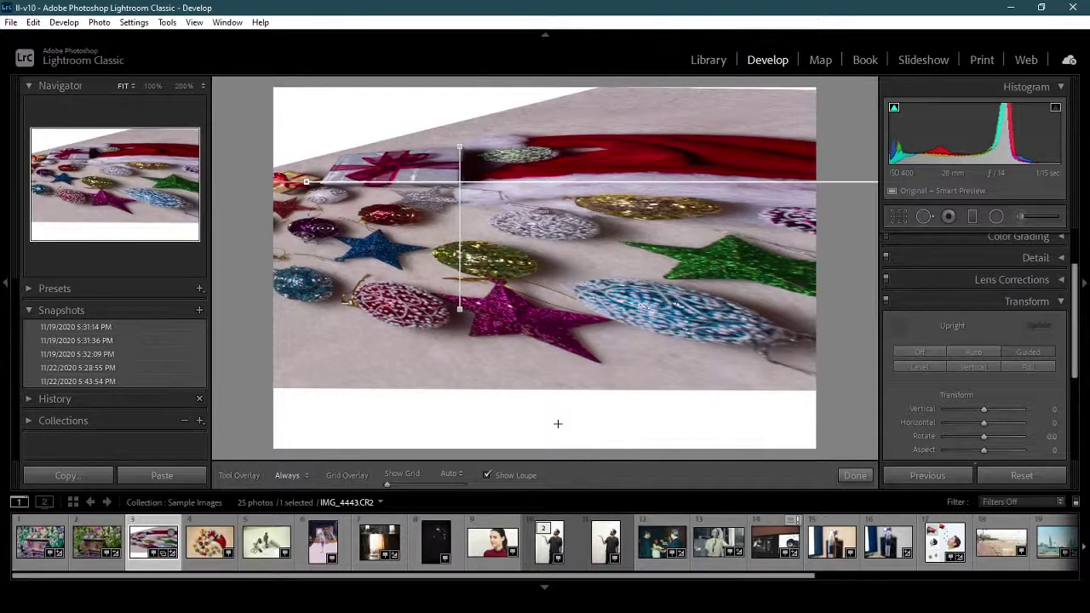
key("ctrl+z")
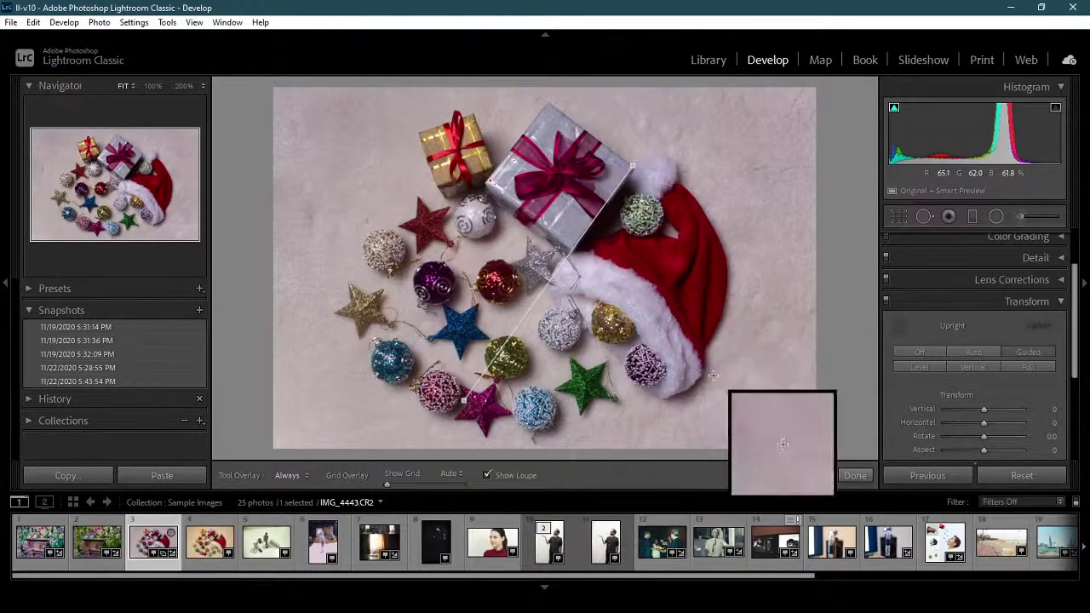
Reset all edits on the ornaments photo and bring up the monitors photo DSC_4169.NEF with its Transform settings in view.
left_click(1046, 478)
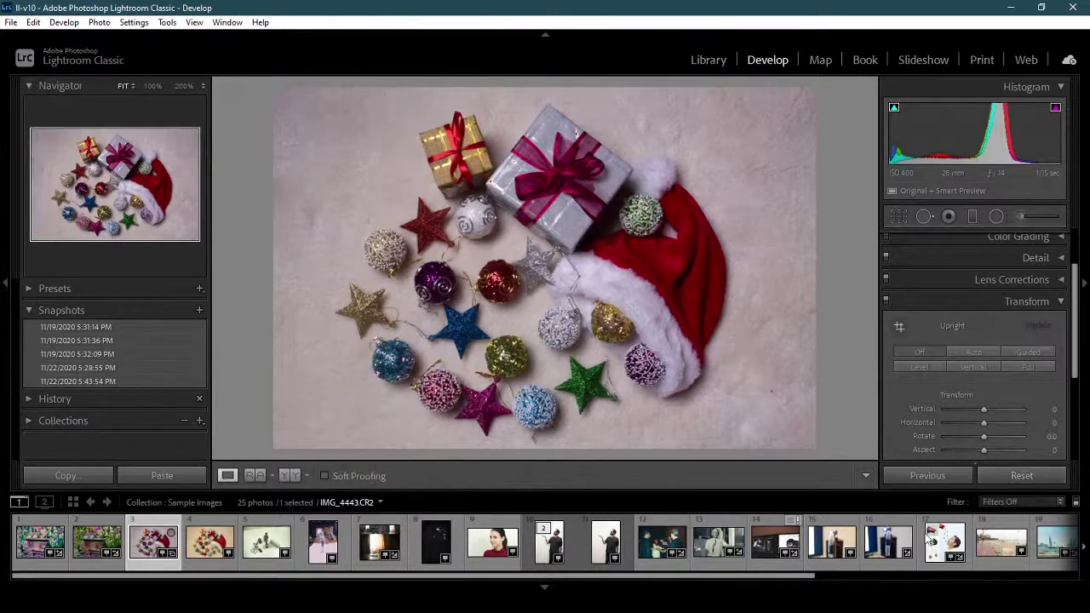
left_click(762, 548)
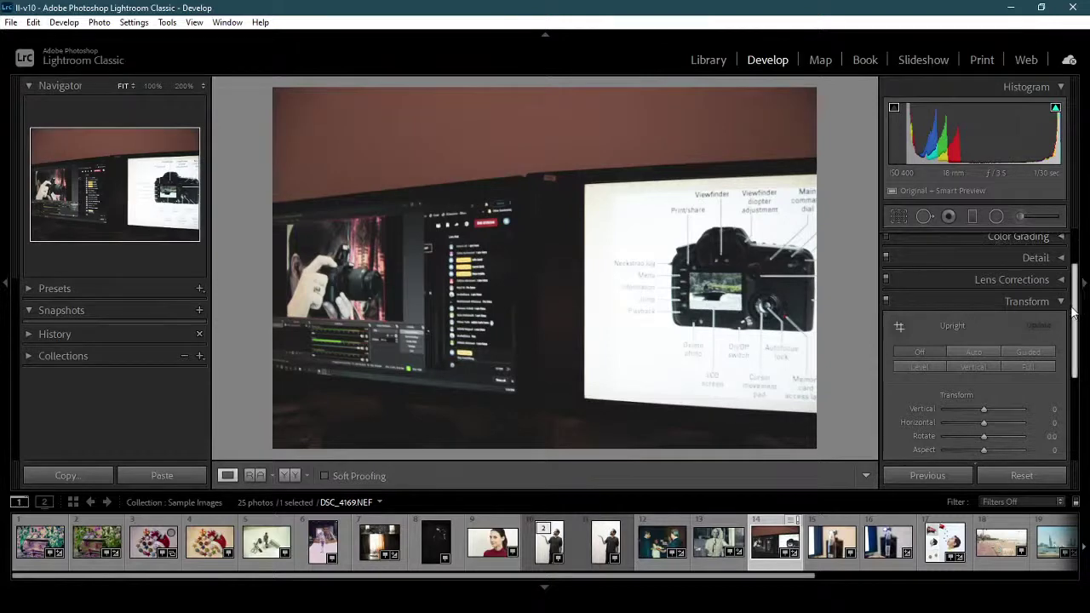
left_click_drag(1079, 322, 1075, 362)
scroll(984, 300, "up", 2)
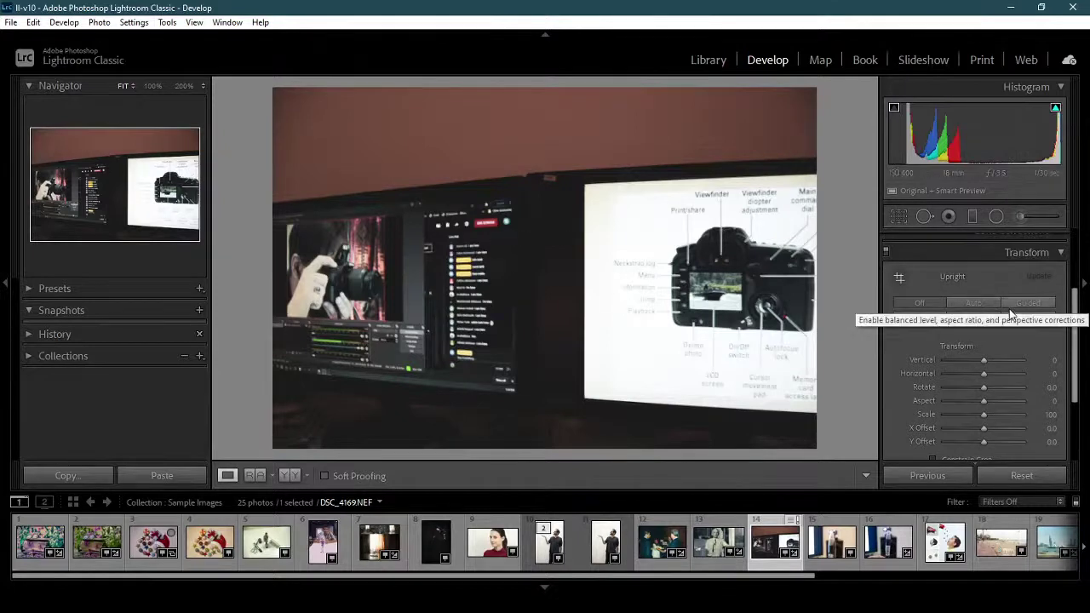
Compare the monitors photo with Auto Upright on and off, leaving it off.
left_click(980, 304)
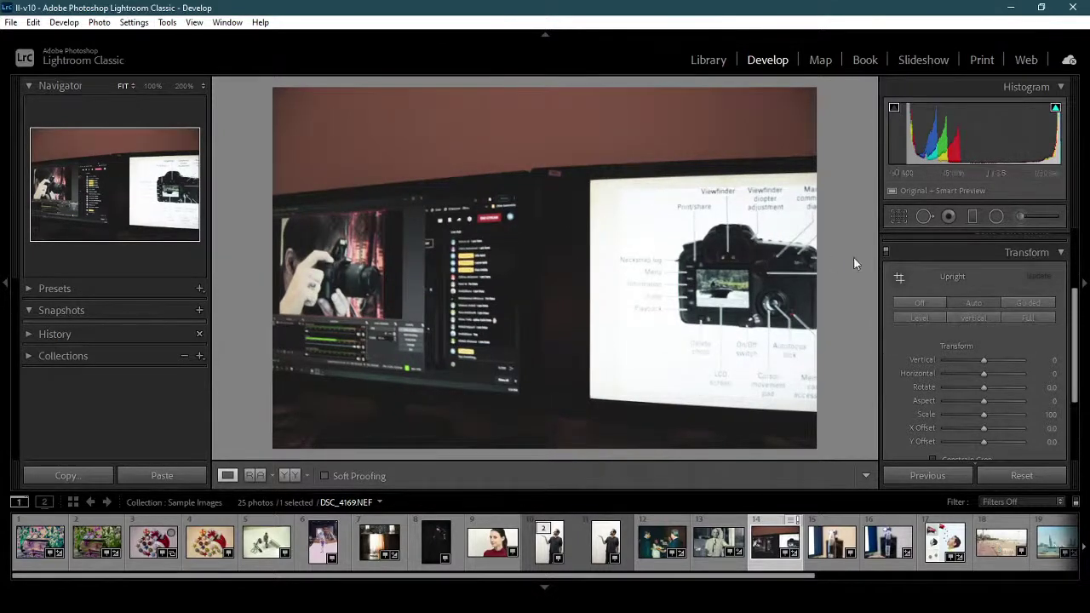
left_click(991, 305)
left_click(920, 303)
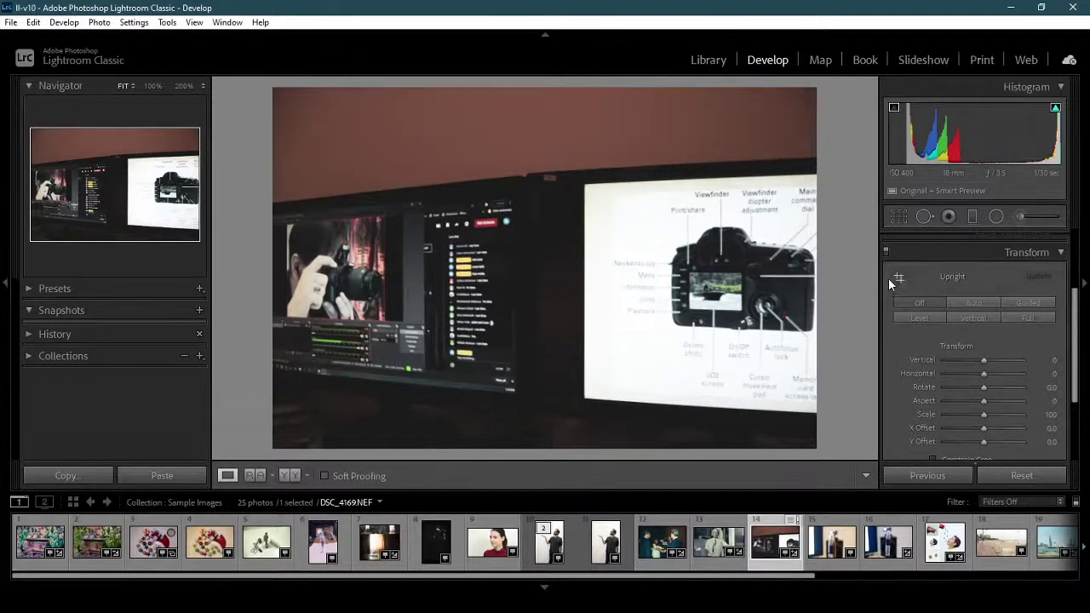
left_click(981, 304)
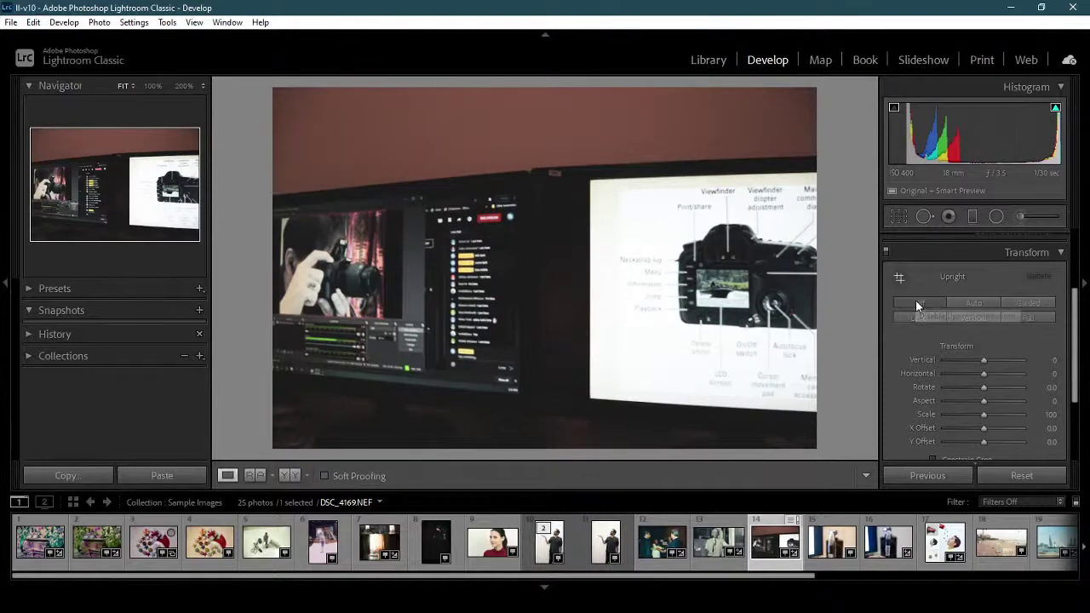
left_click(916, 303)
left_click(975, 302)
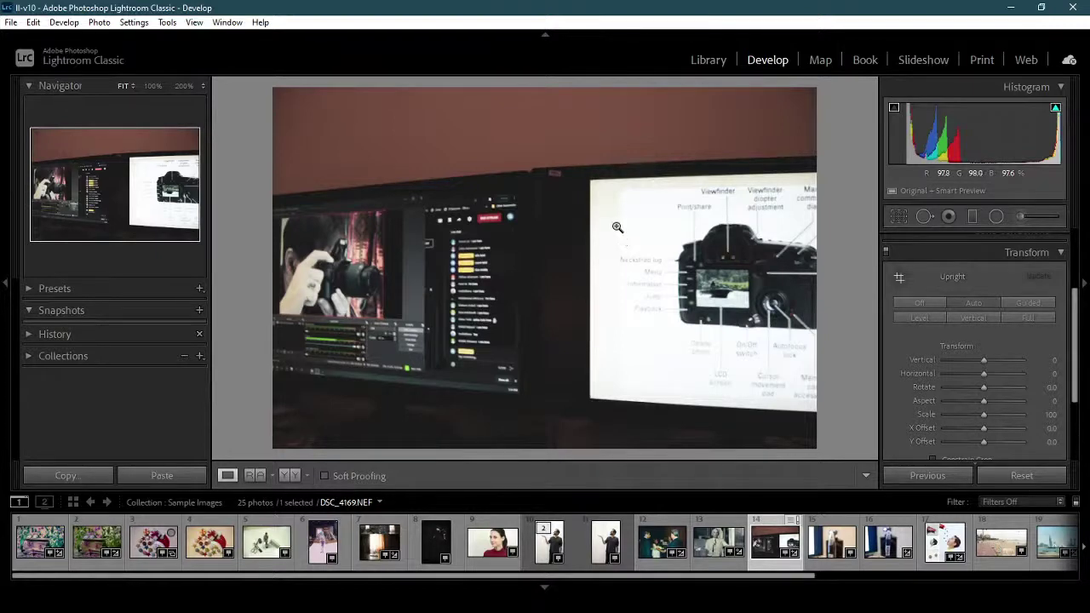
left_click(928, 310)
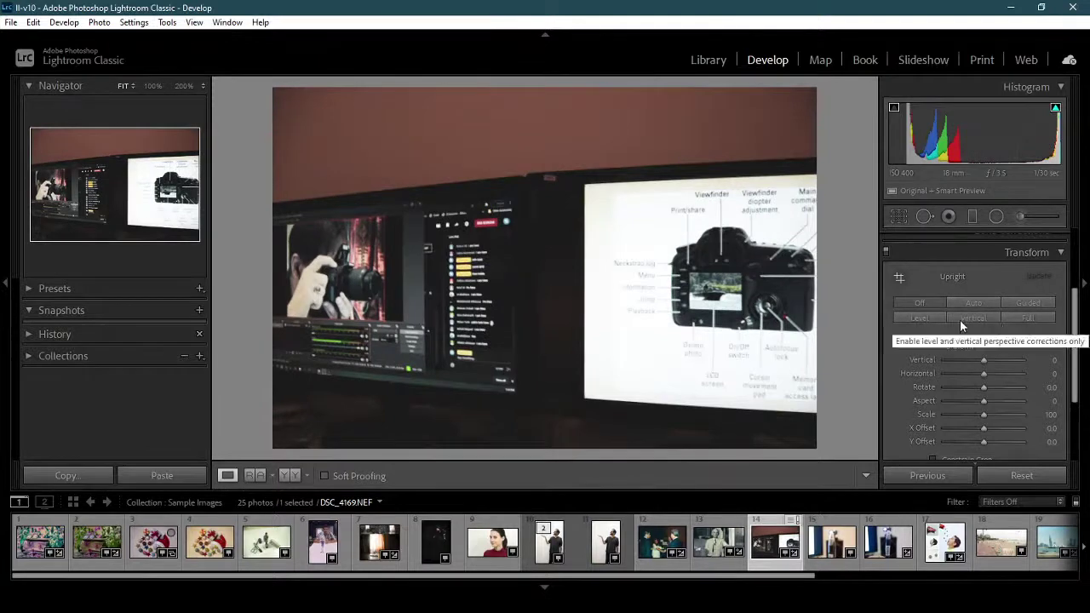
Straighten the monitors photo with Guided Upright, using guides along the lower screen edges, the vertical gap between the monitors and the upper screen edges.
left_click(1034, 304)
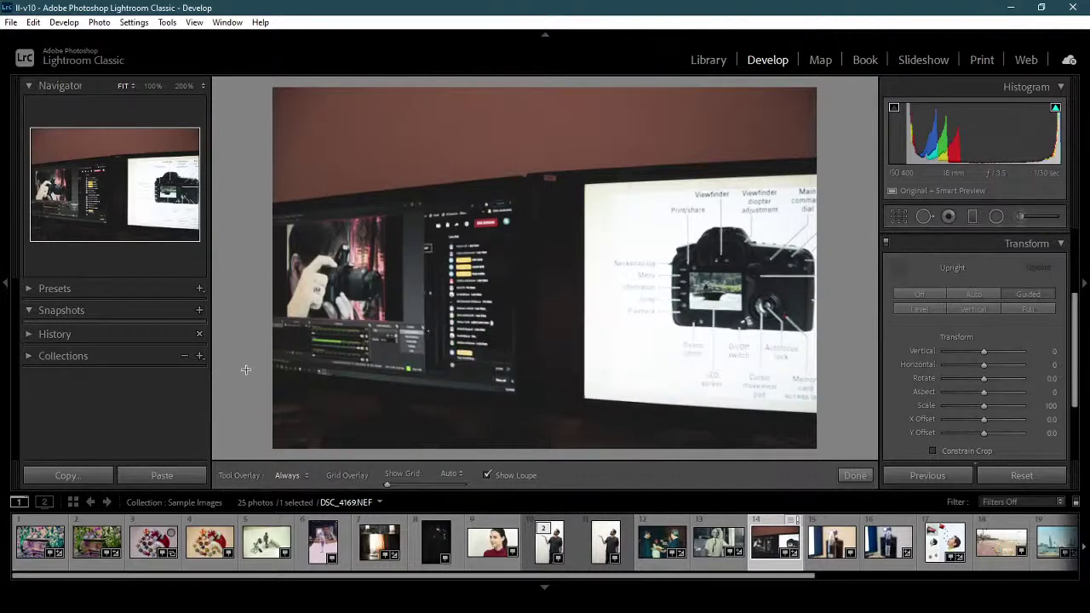
left_click_drag(227, 366, 941, 431)
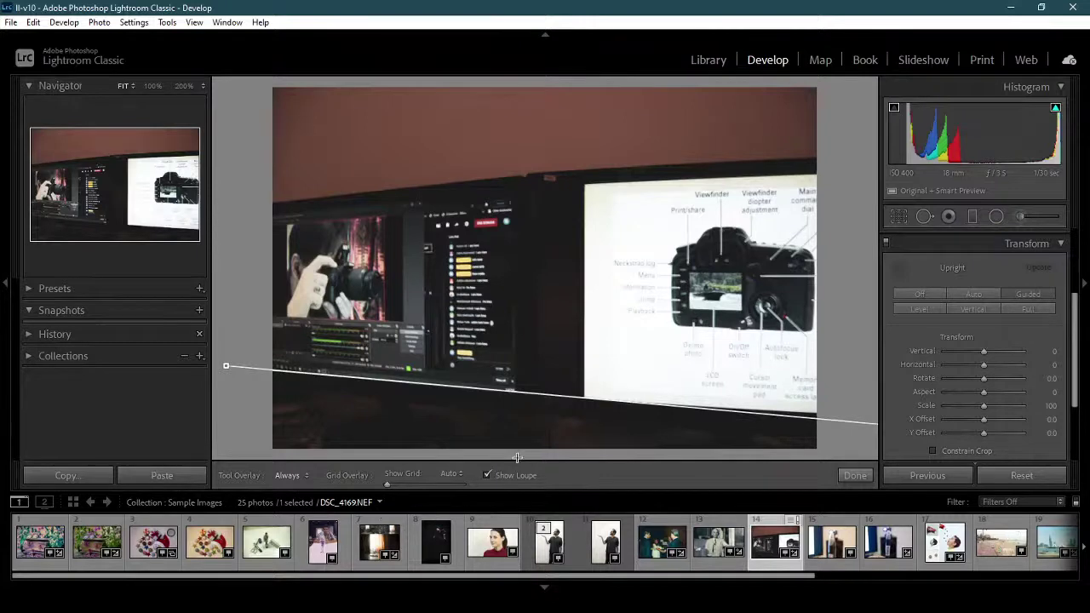
left_click_drag(521, 459, 518, 17)
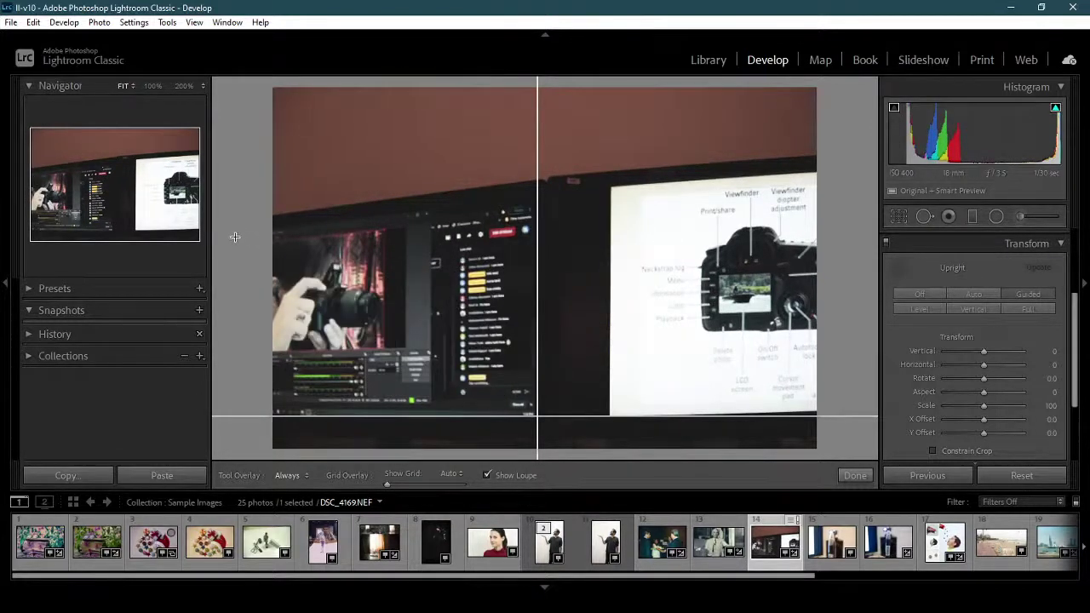
left_click_drag(232, 237, 954, 147)
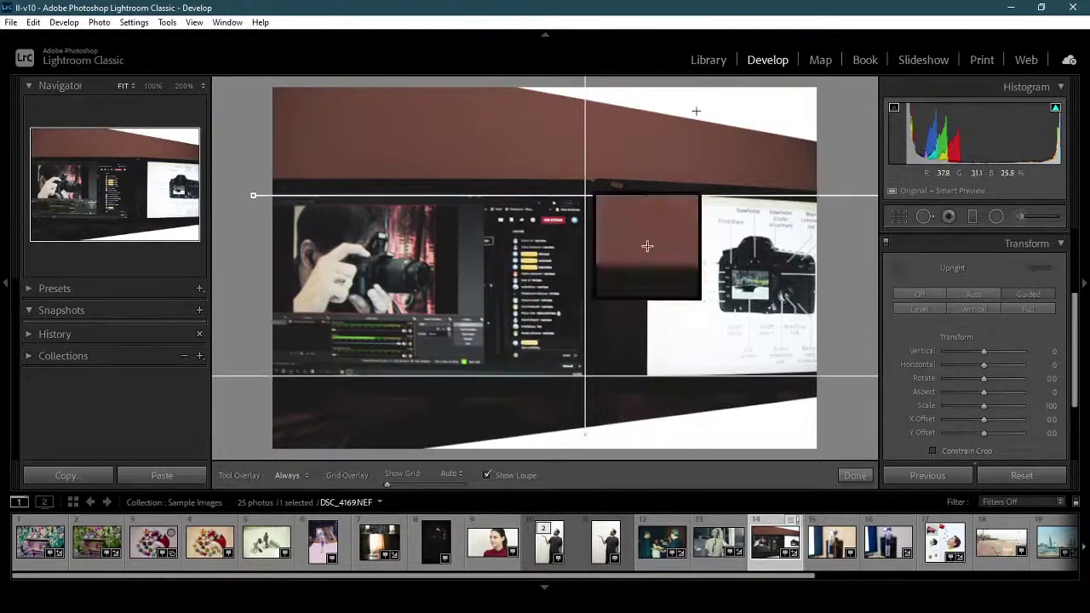
Try Constrain Crop on the guided correction, leaving it off, and try a lower aspect value with a small positive X offset.
left_click(955, 452)
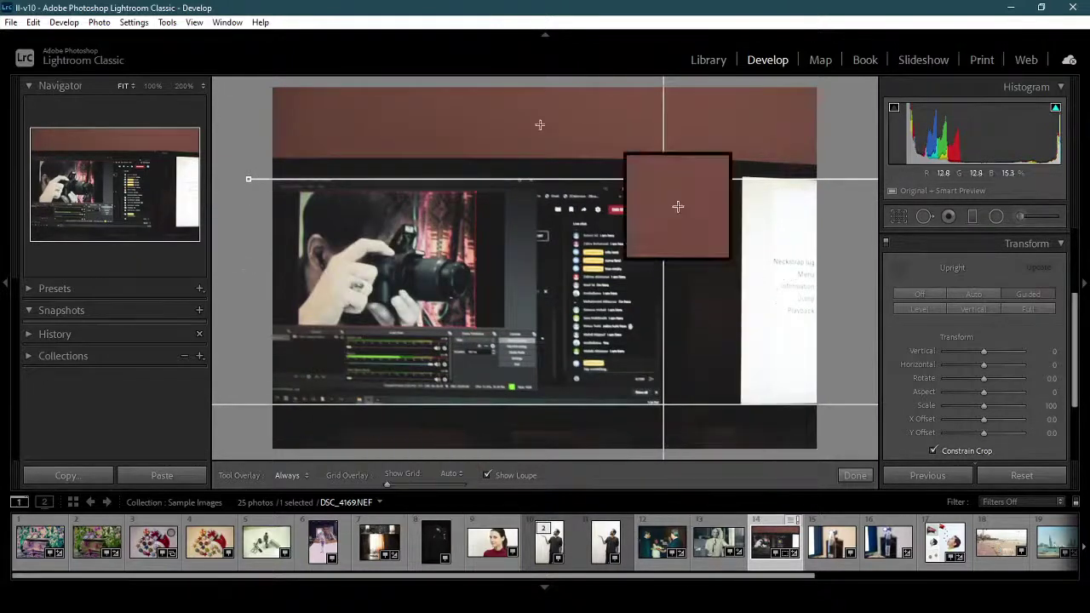
left_click(973, 451)
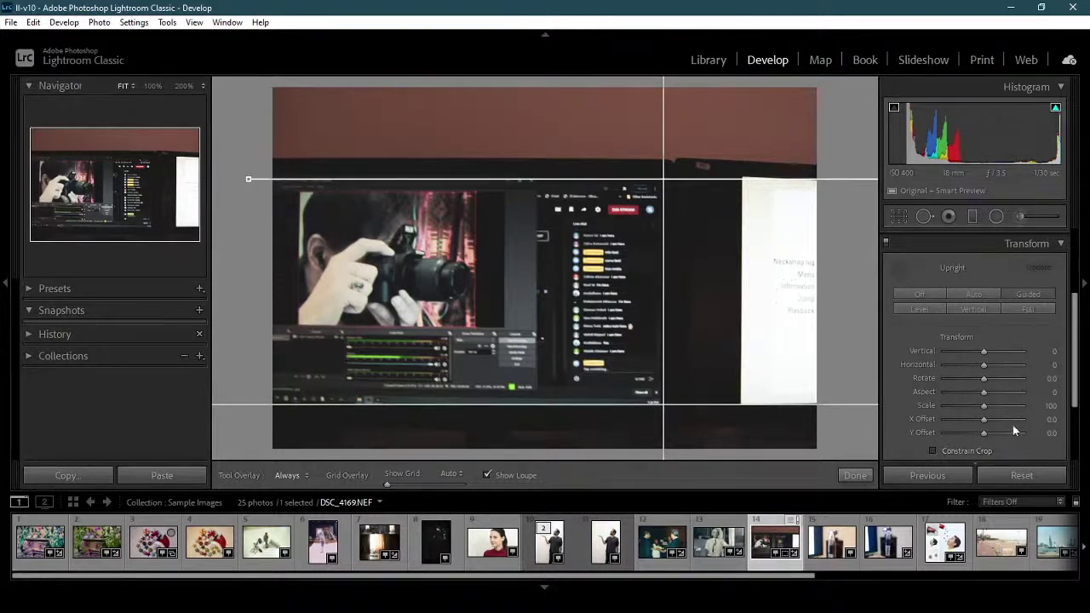
left_click_drag(984, 392, 943, 393)
mouse_move(984, 424)
left_mouse_down()
mouse_move(1014, 424)
mouse_move(992, 422)
left_mouse_up()
Reset all edits on the monitors photo and collapse its Transform settings.
left_click(1019, 473)
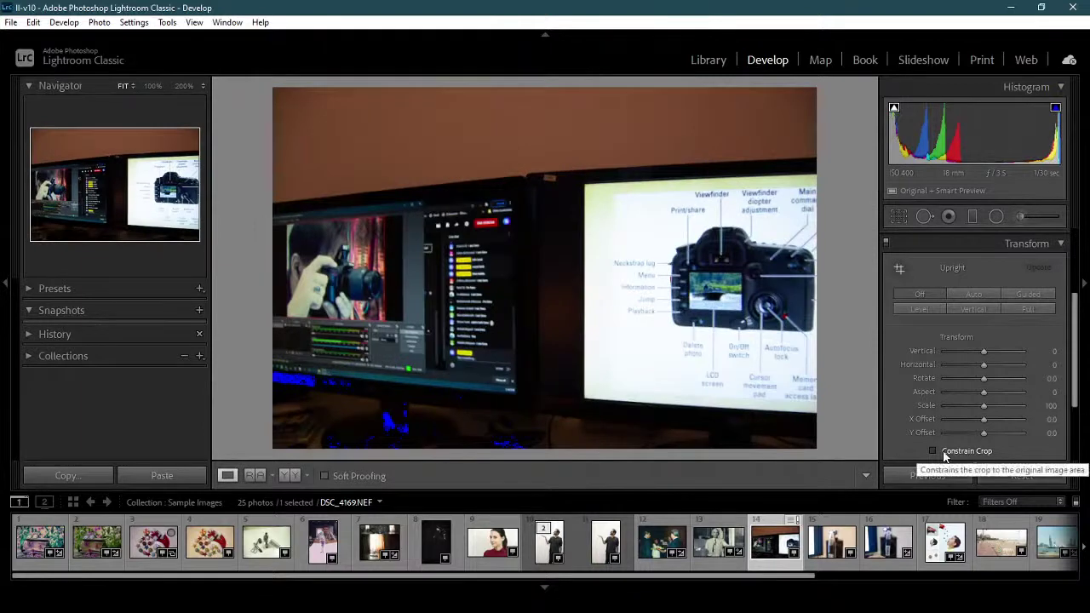
left_click_drag(591, 576, 699, 588)
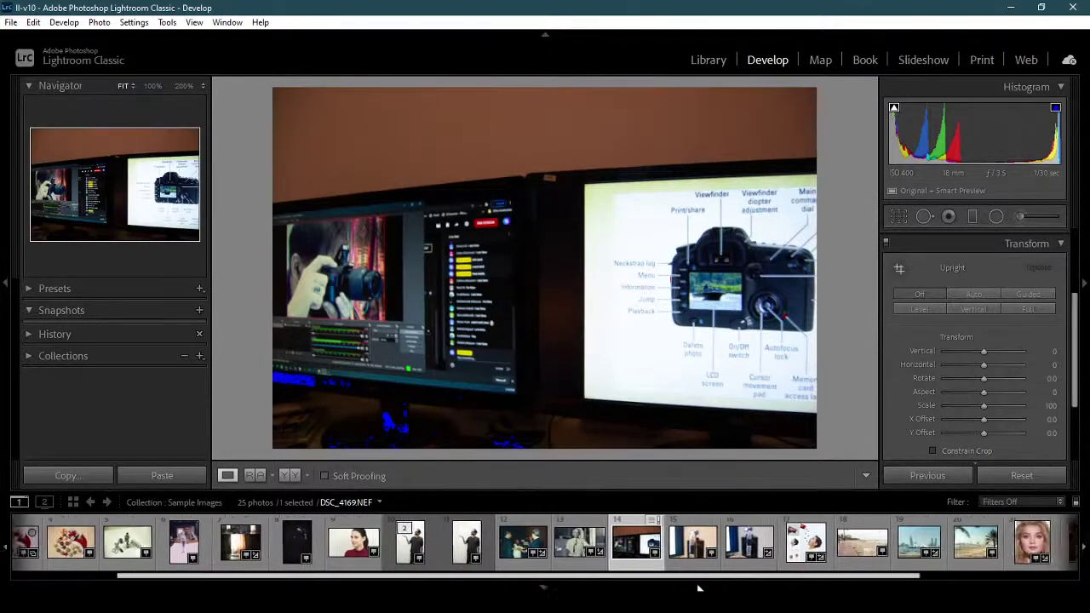
scroll(546, 543, "left", 5)
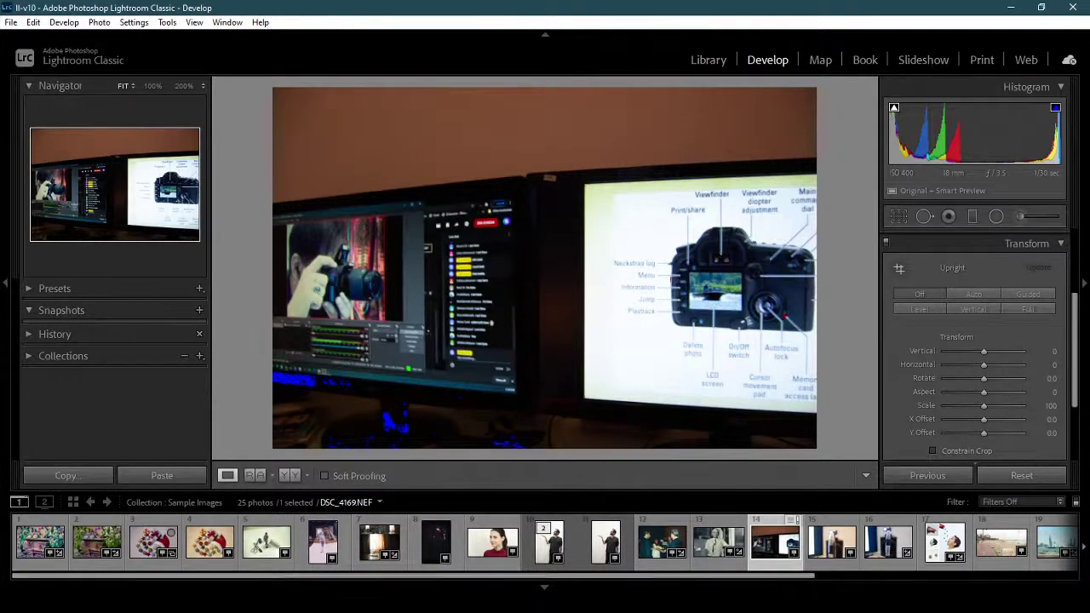
left_click_drag(492, 579, 766, 578)
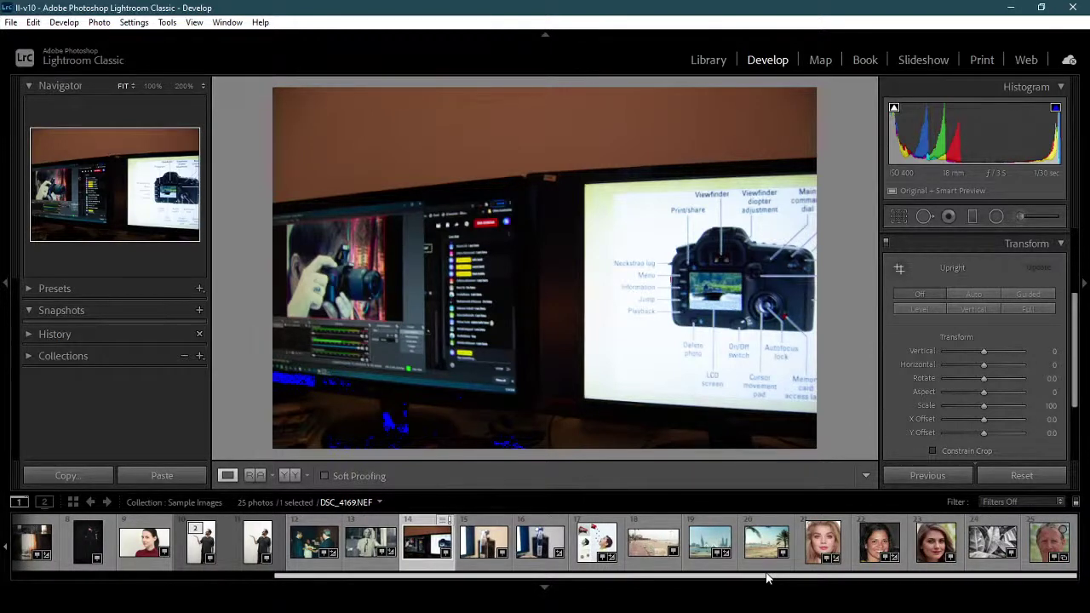
left_click(1054, 246)
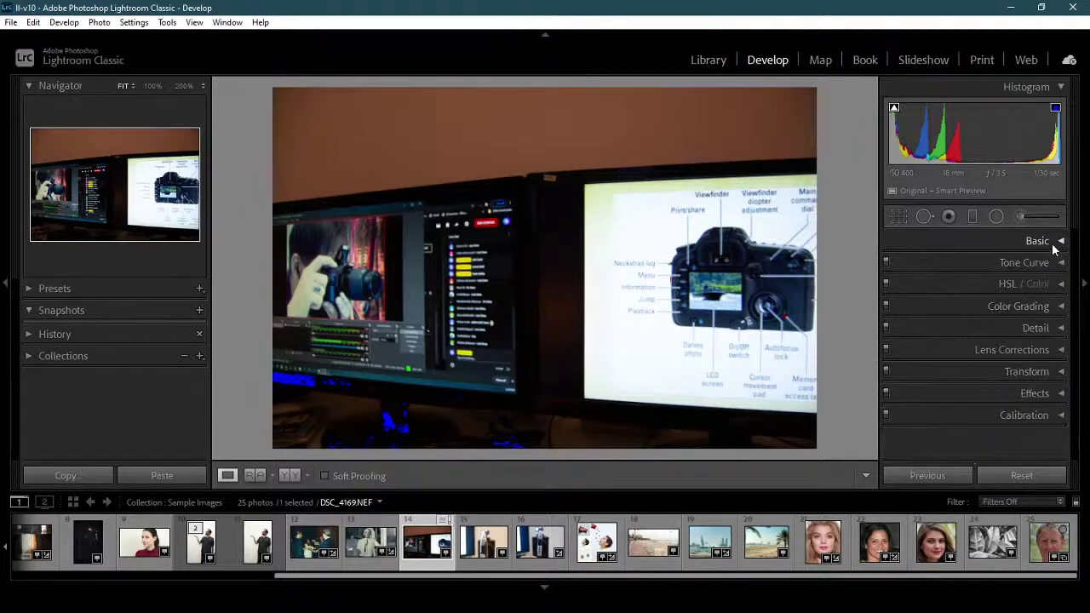
Try a subtle post-crop vignette on the monitors photo with amount -7, midpoint 100, roundness +32 and feather 67.
left_click(1019, 391)
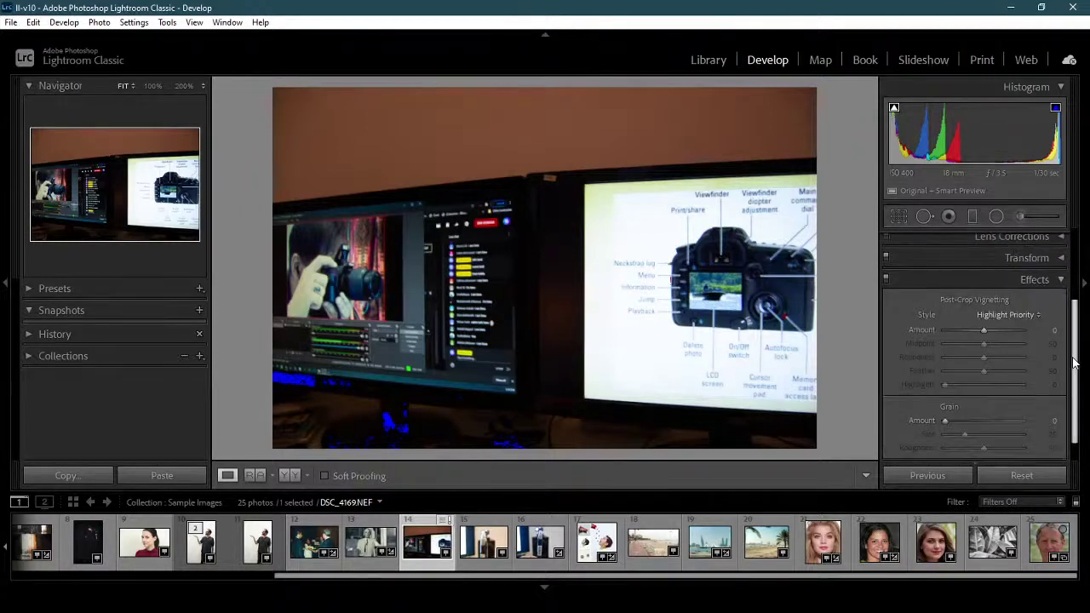
scroll(1072, 366, "down", 1)
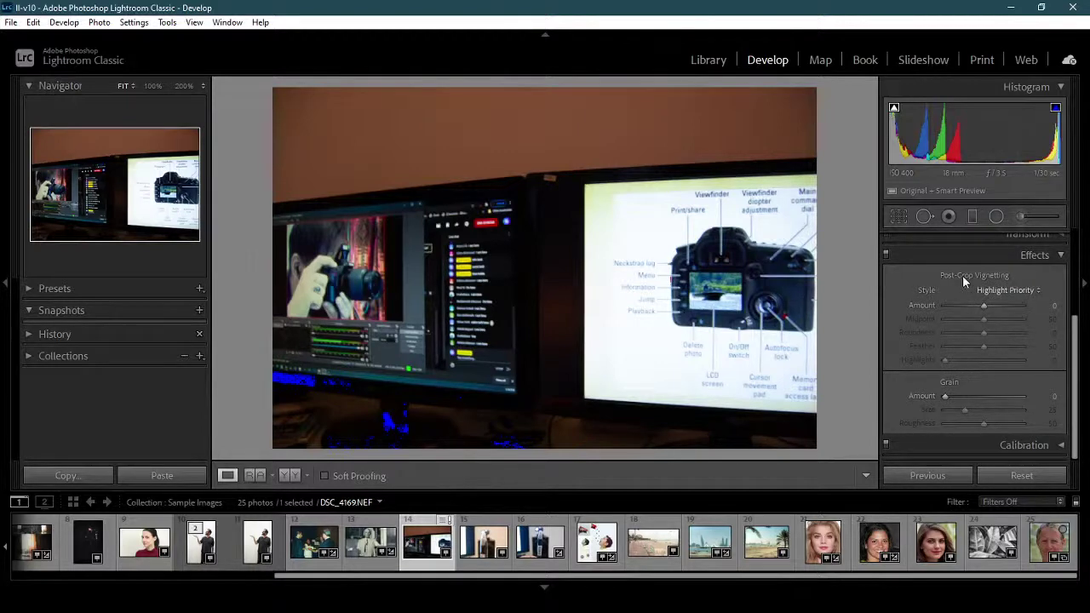
mouse_move(982, 307)
left_mouse_down()
mouse_move(956, 308)
mouse_move(991, 312)
mouse_move(979, 313)
left_mouse_up()
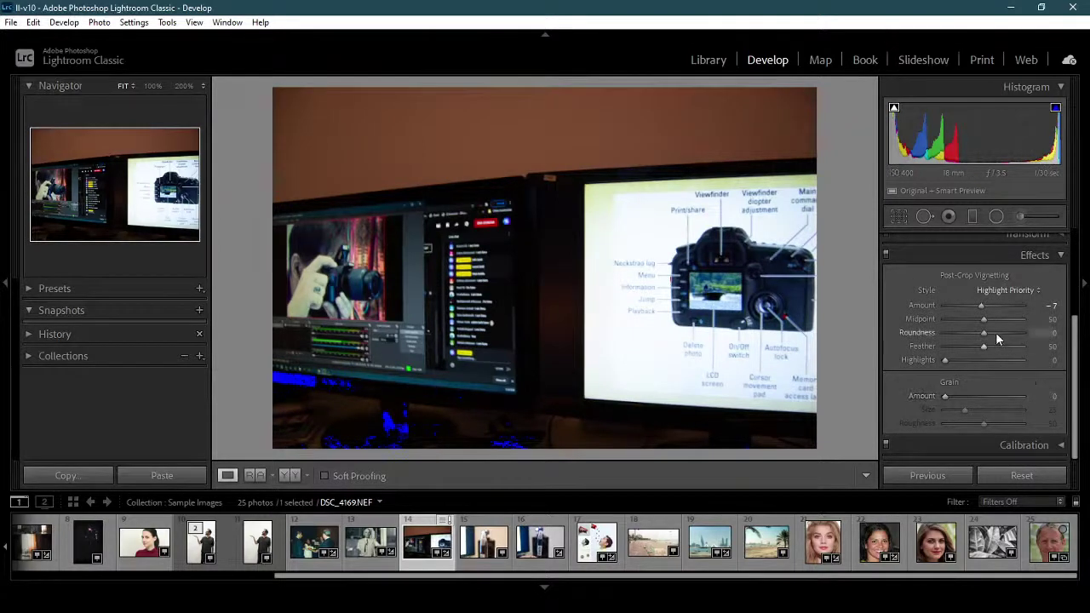
left_click_drag(997, 319, 1053, 348)
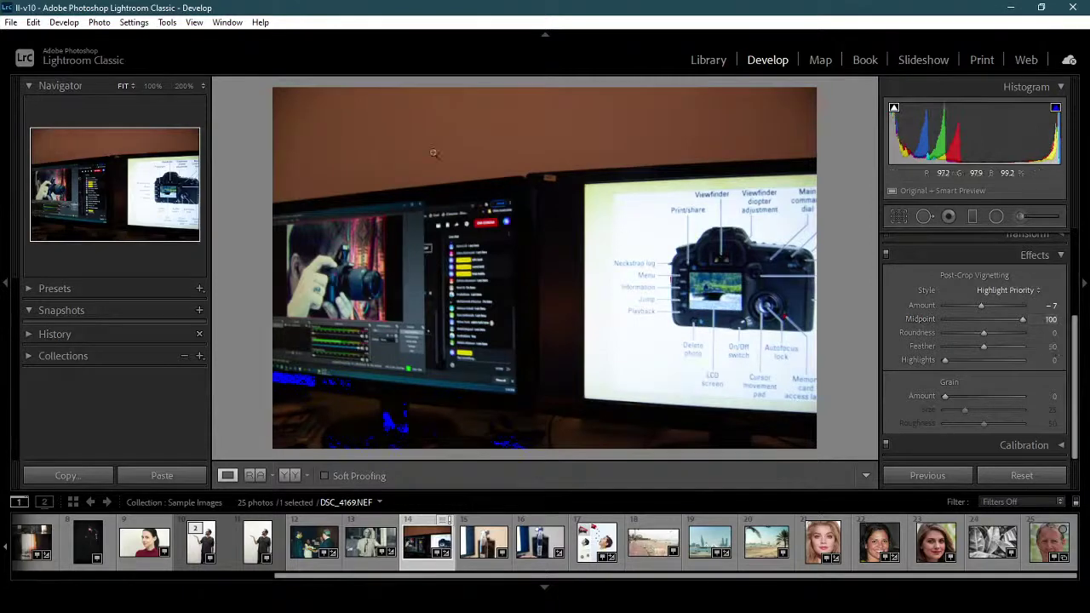
mouse_move(989, 335)
left_mouse_down()
mouse_move(1017, 333)
mouse_move(966, 333)
mouse_move(1025, 341)
mouse_move(995, 342)
mouse_move(1046, 359)
mouse_move(998, 352)
left_mouse_up()
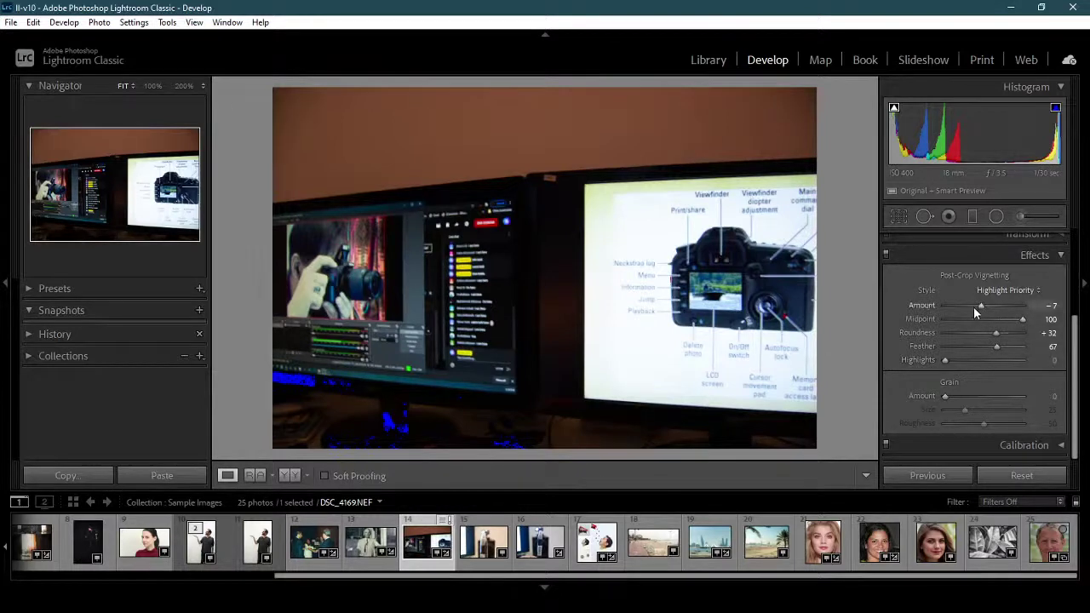
Try a vignette amount of -100 with feather 100 and highlights 64, and compare it with a slightly positive amount of about +11.
left_click_drag(980, 304, 940, 308)
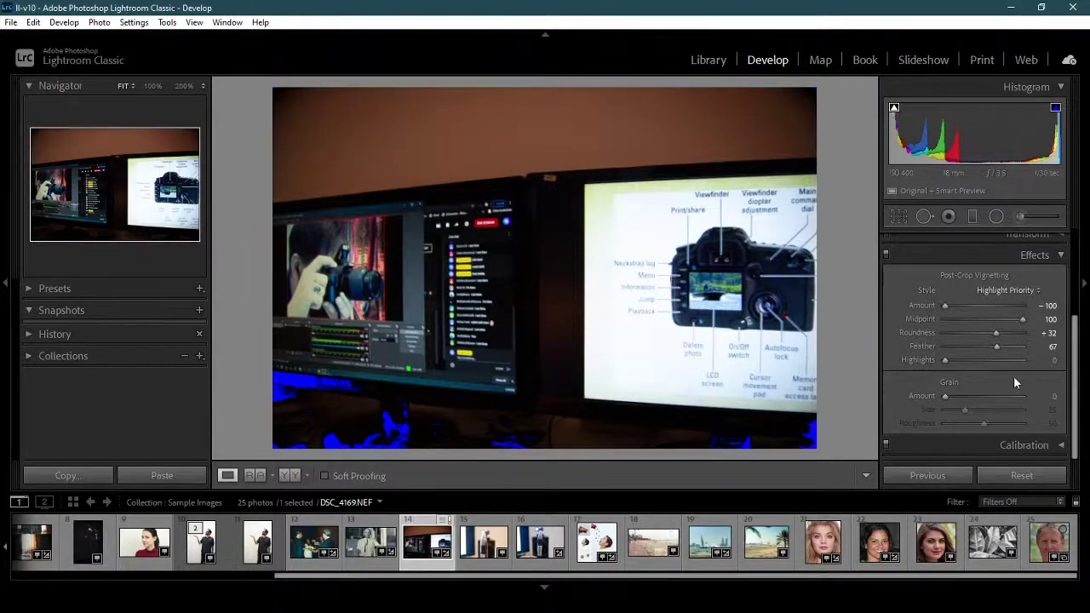
left_click_drag(947, 361, 1030, 372)
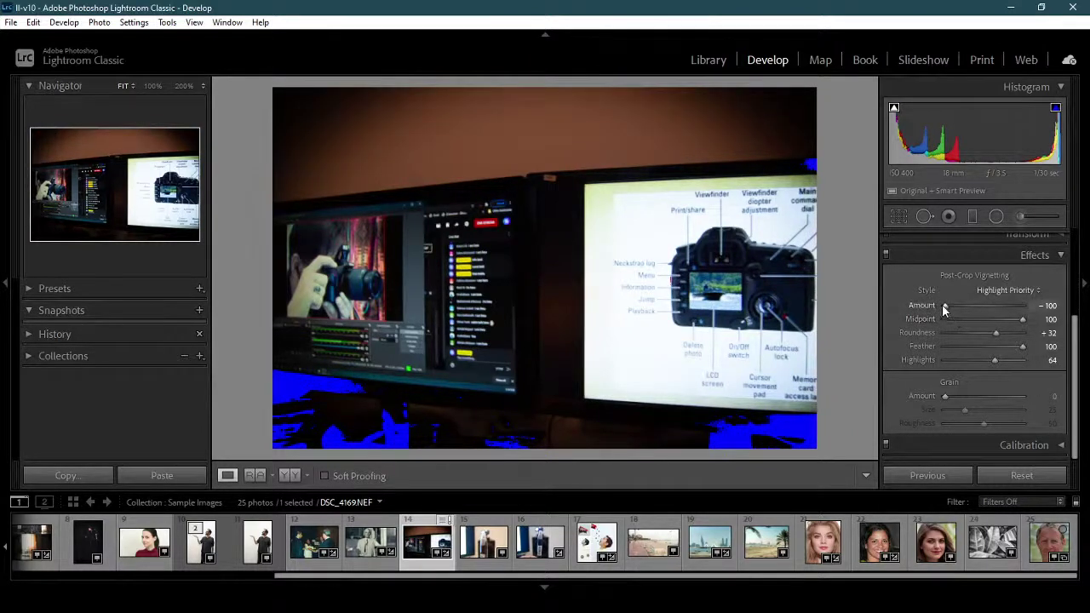
left_click_drag(943, 305, 985, 306)
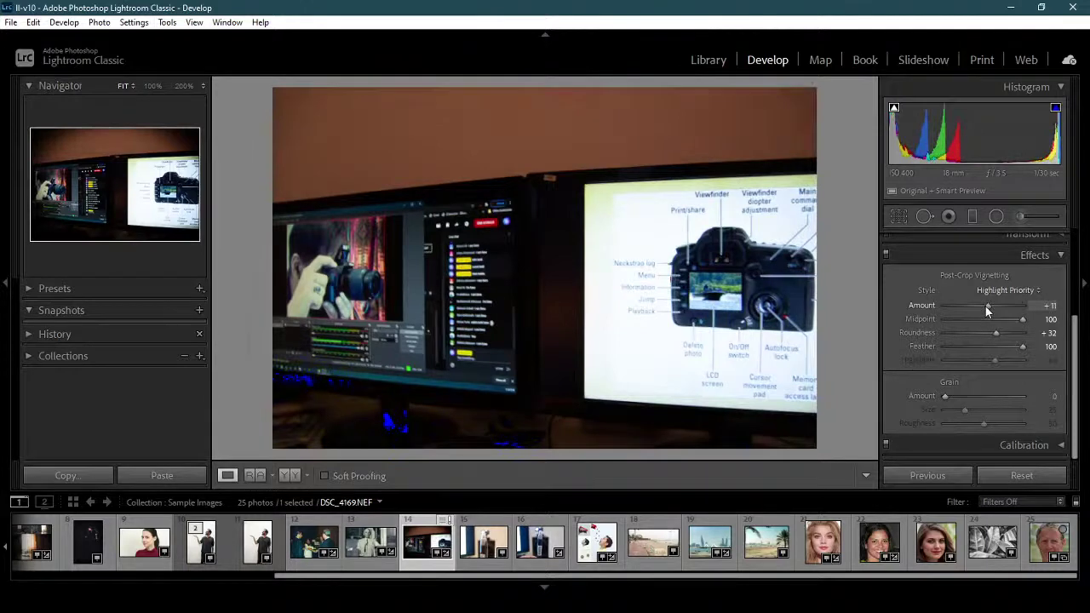
Reset the vignette edits on the monitors photo and collapse its Effects settings.
left_click(1013, 482)
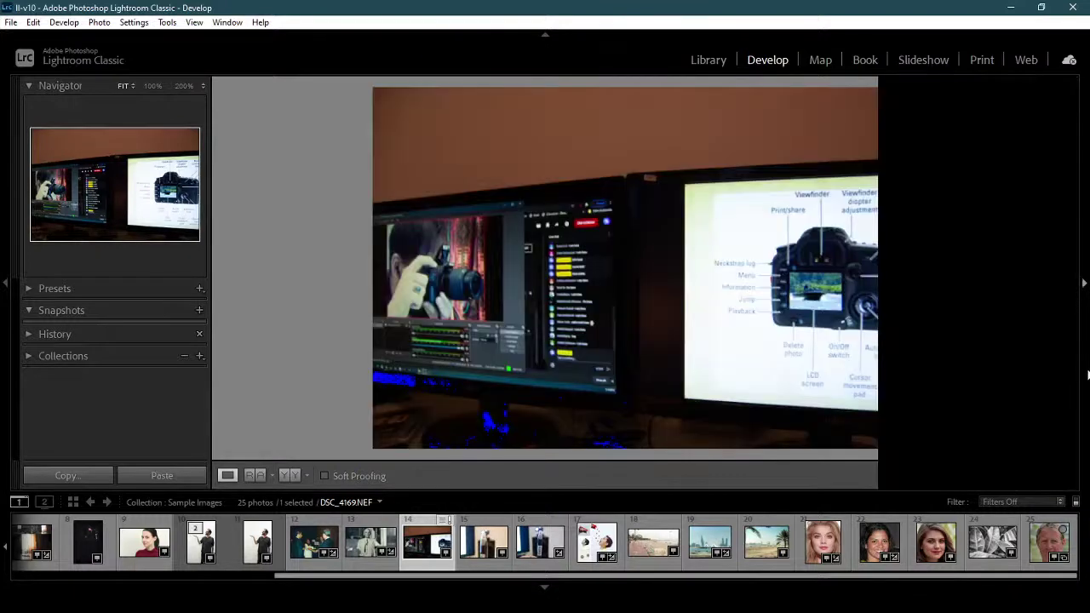
scroll(1022, 340, "up", 3)
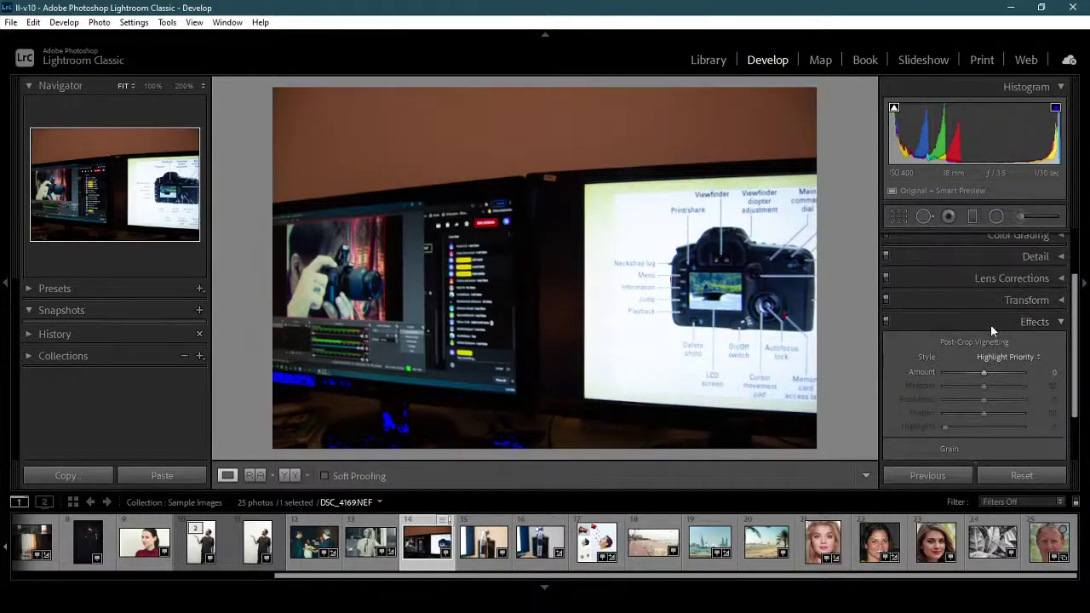
left_click(991, 324)
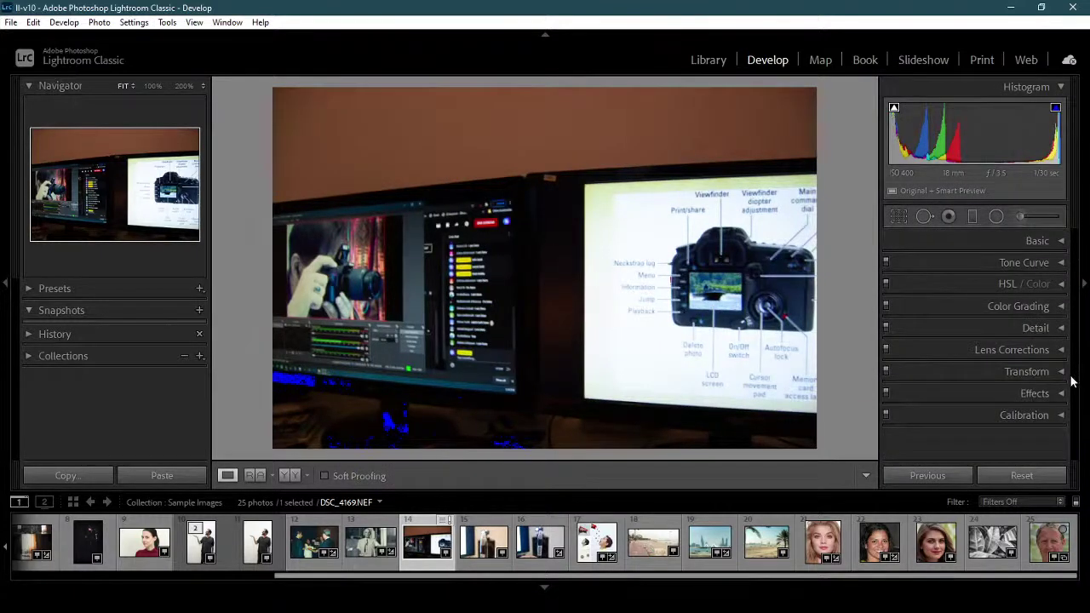
Compare the monitors photo under calibration process Versions 4, 3, 2 and 1, and return to Version 4.
left_click(1035, 415)
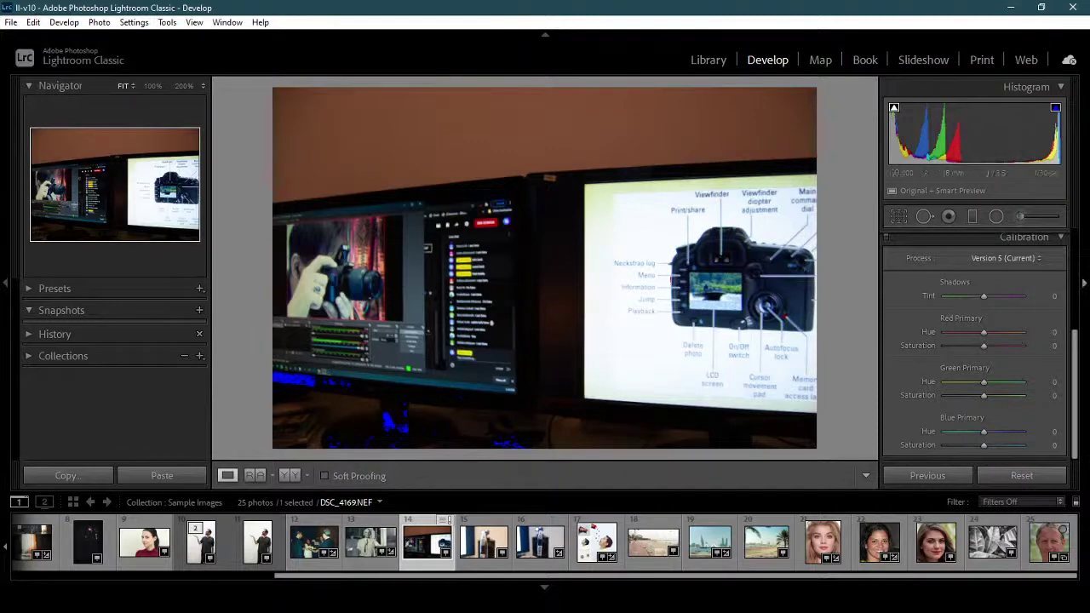
left_click(1033, 258)
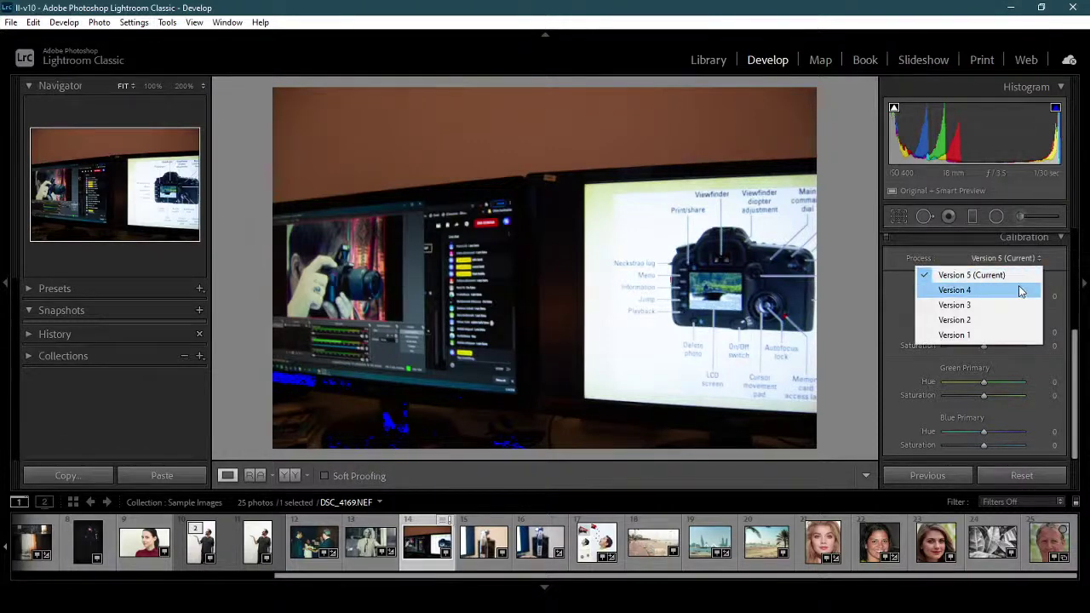
left_click(1021, 291)
left_click(1035, 259)
left_click(1012, 306)
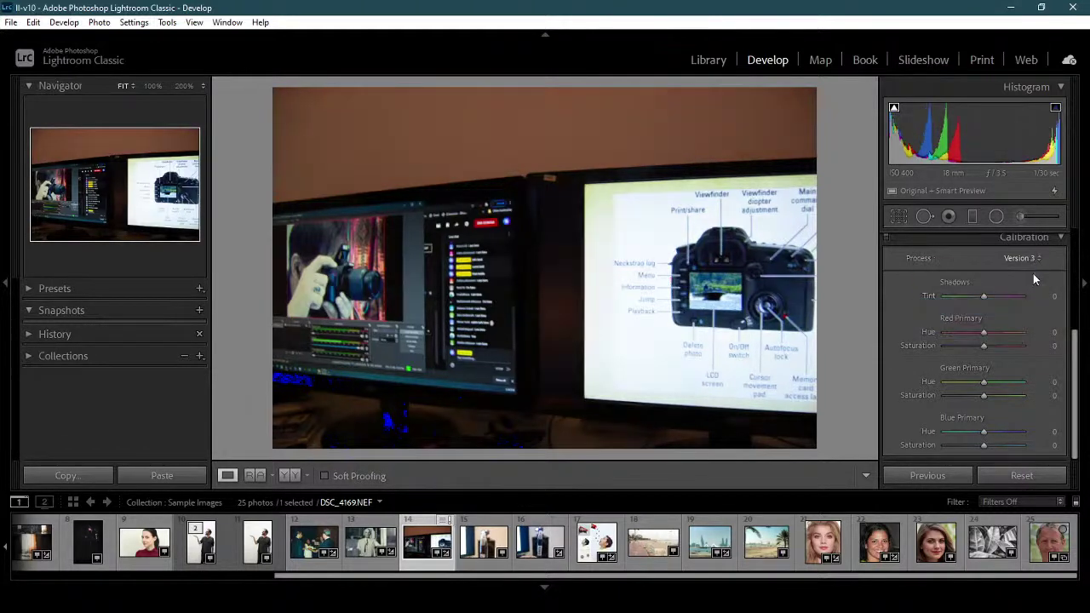
left_click(1029, 258)
left_click(1013, 317)
key("j")
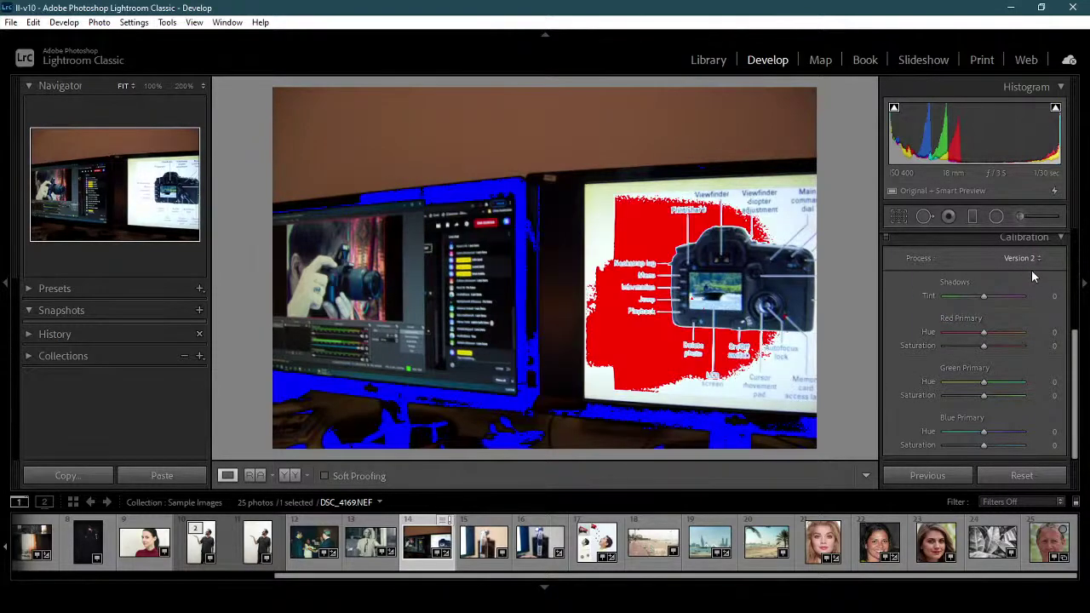
left_click(1029, 258)
left_click(1010, 330)
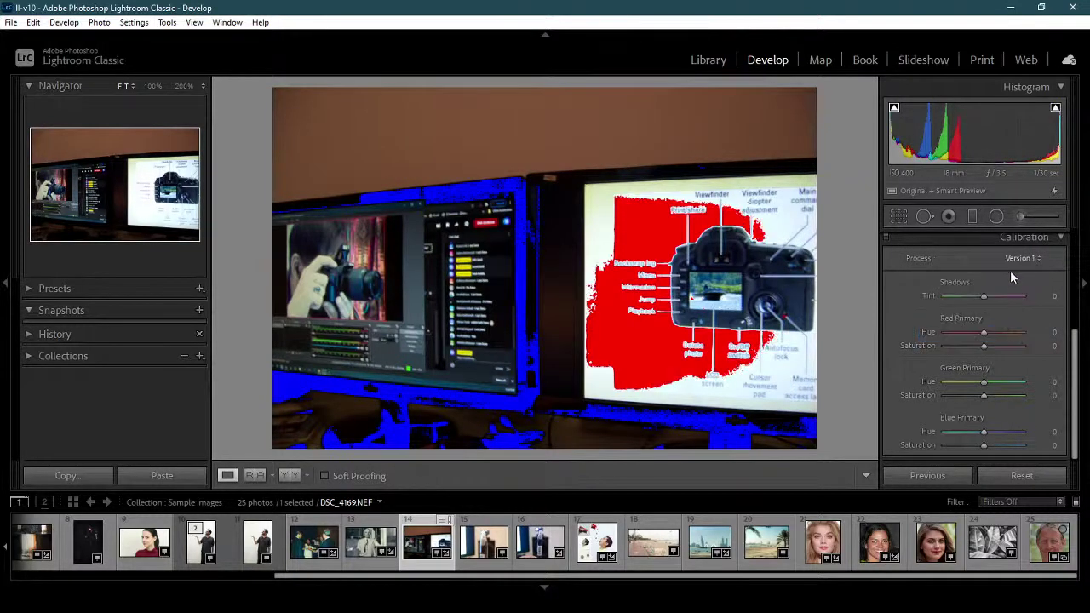
left_click(1027, 258)
left_click(1010, 291)
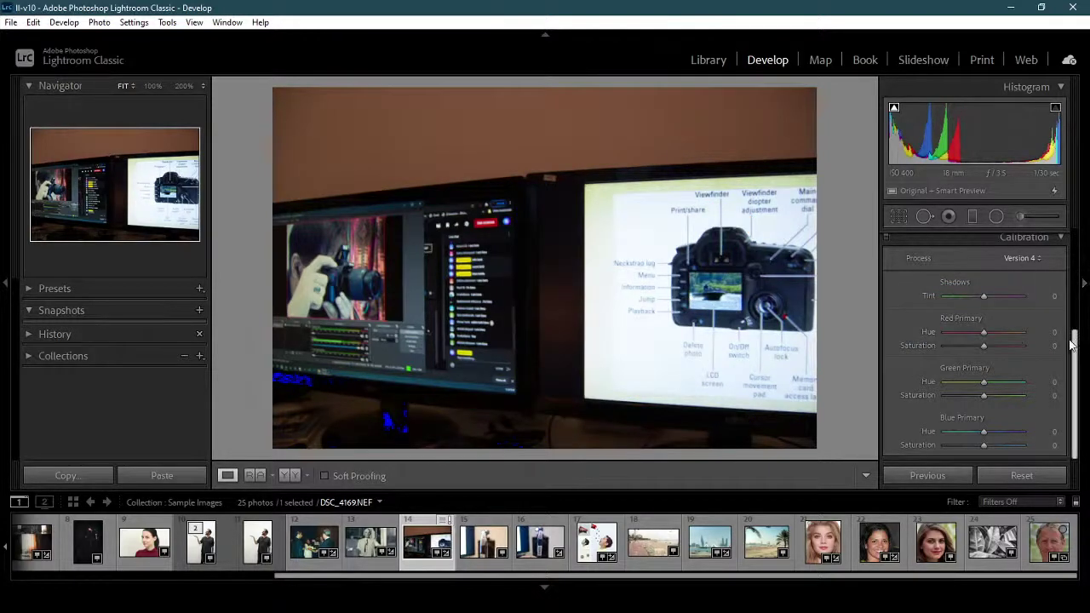
Try calibration with shadow tint -42, red hue +16 and saturation -96, green hue -26 and saturation -54, blue hue -9 and saturation +46.
mouse_move(953, 294)
left_mouse_down()
mouse_move(966, 296)
mouse_move(959, 306)
mouse_move(967, 297)
left_mouse_up()
left_click_drag(985, 333, 962, 395)
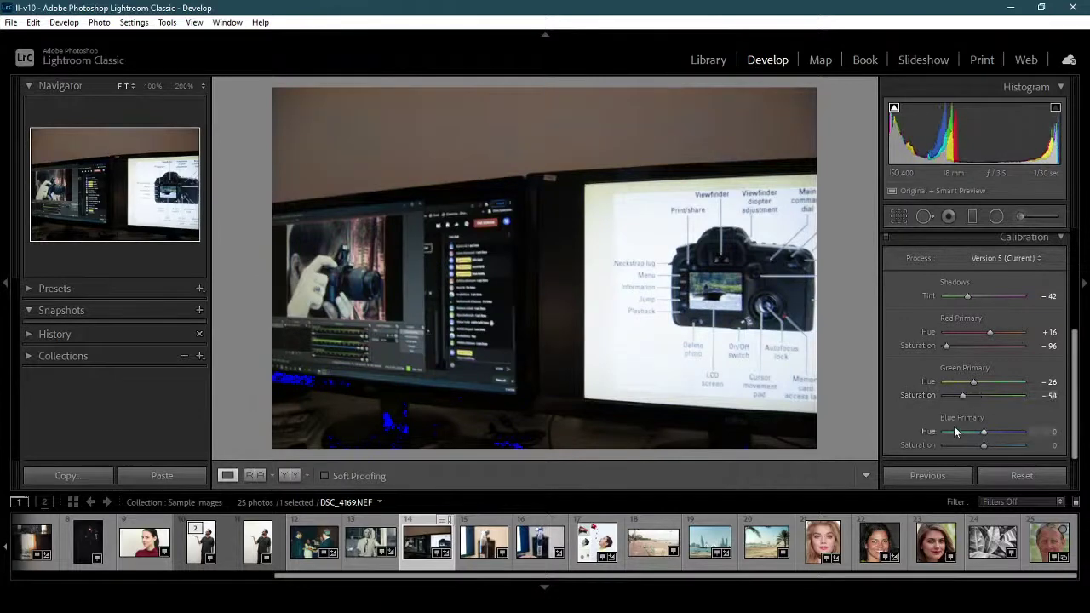
left_click_drag(983, 433, 1001, 460)
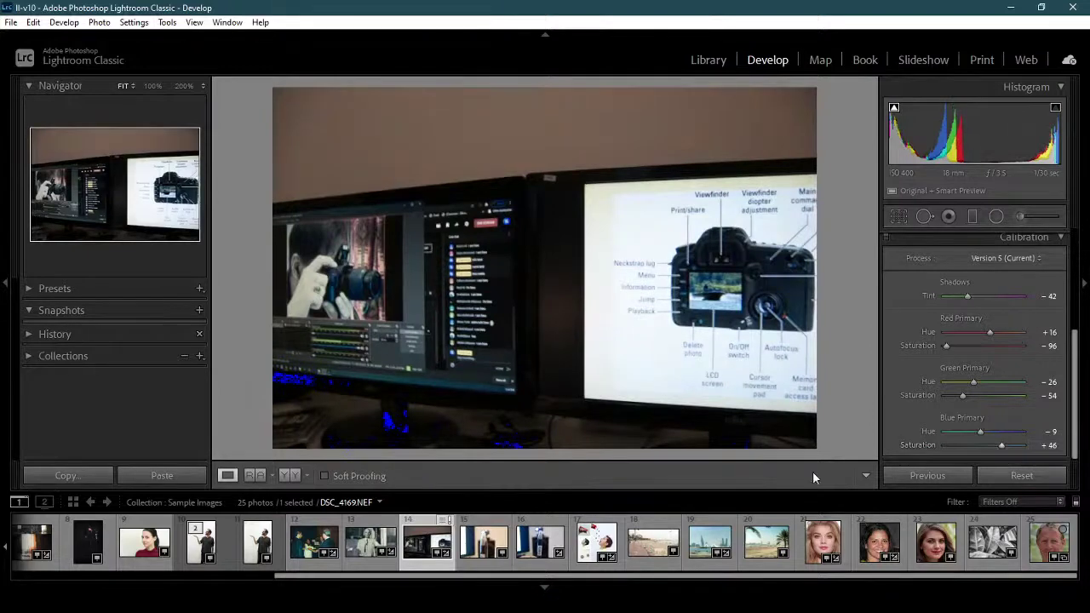
Reset the calibration edits on the monitors photo and collapse its Calibration settings.
left_click(1003, 477)
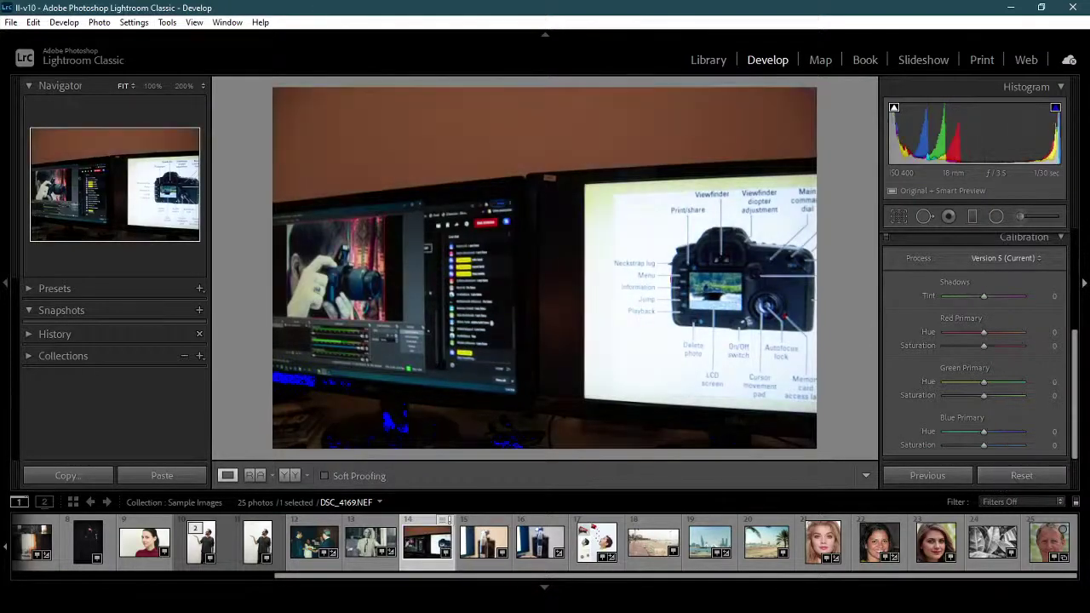
left_click_drag(1078, 390, 1059, 343)
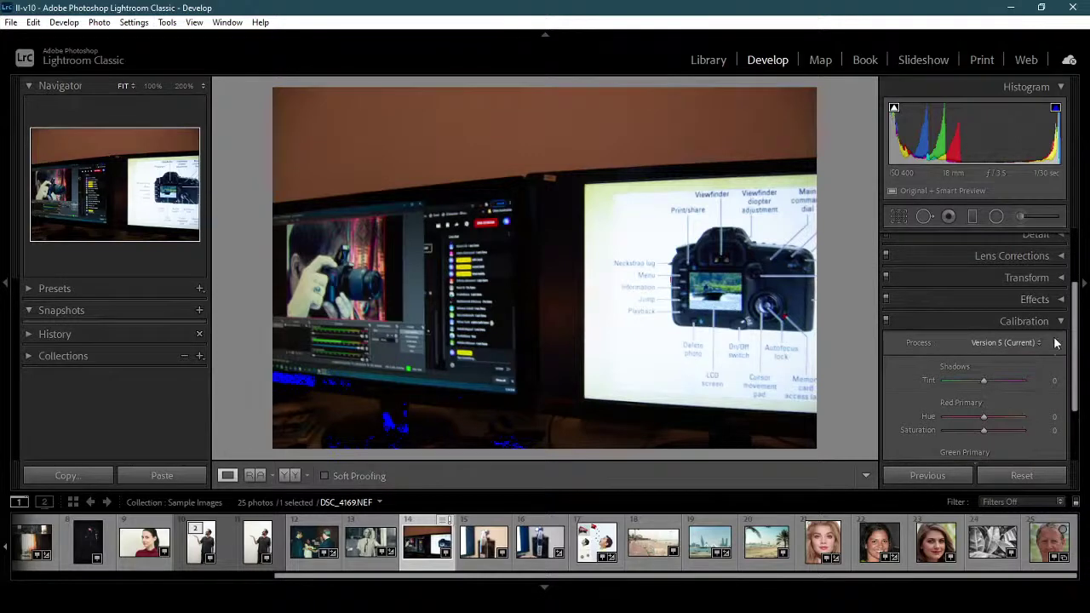
left_click(1058, 323)
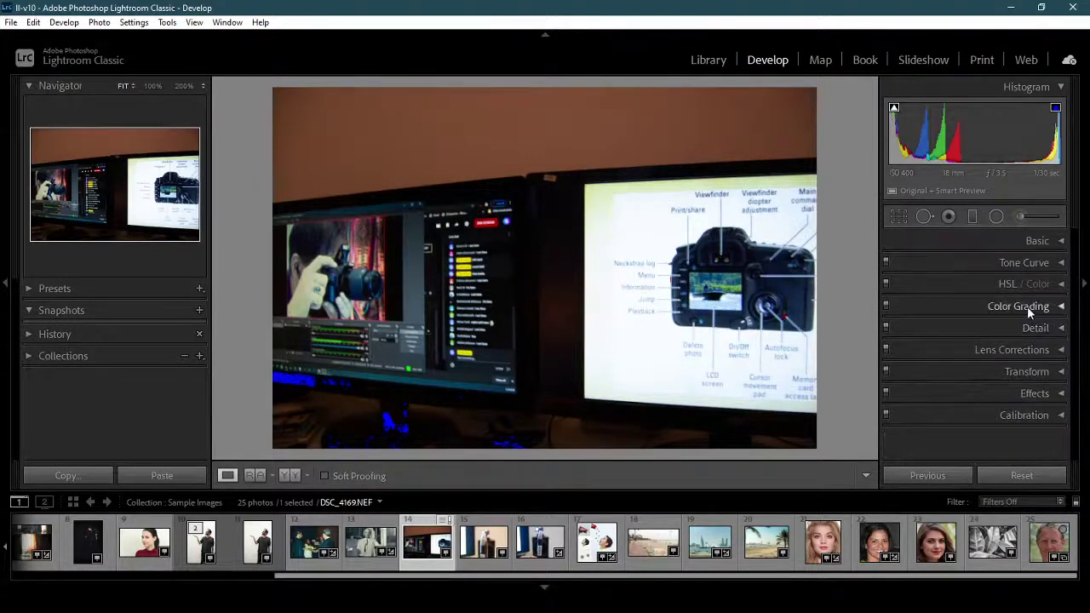
Try color grading the monitors photo with yellow-green highlights, blue midtones and shadows at hue 80, saturation 100.
left_click(1028, 306)
left_click_drag(1019, 436, 1027, 417)
left_click_drag(931, 437, 939, 413)
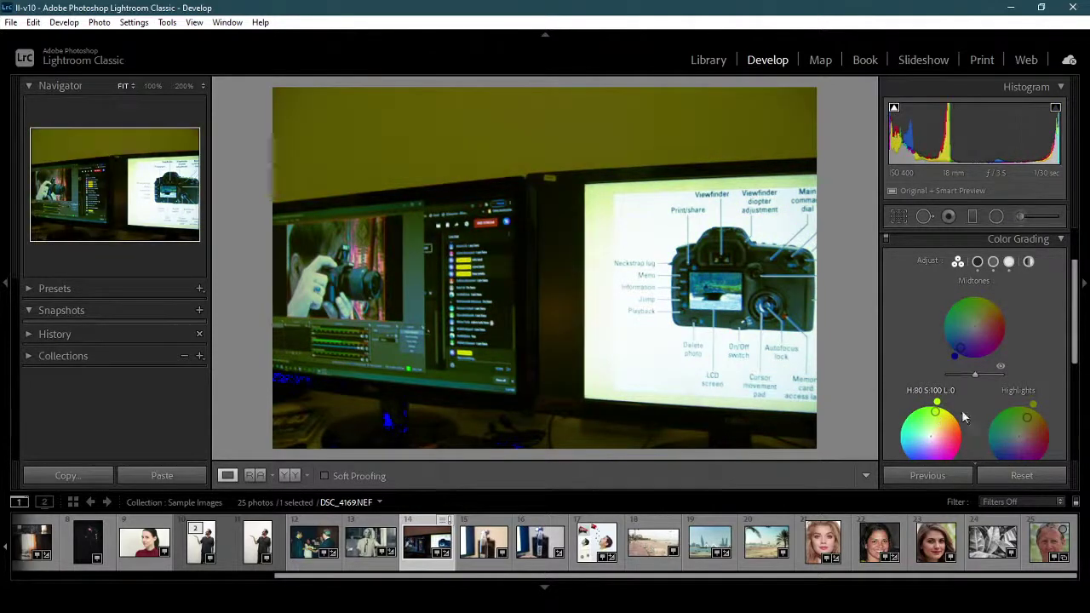
left_click(1059, 239)
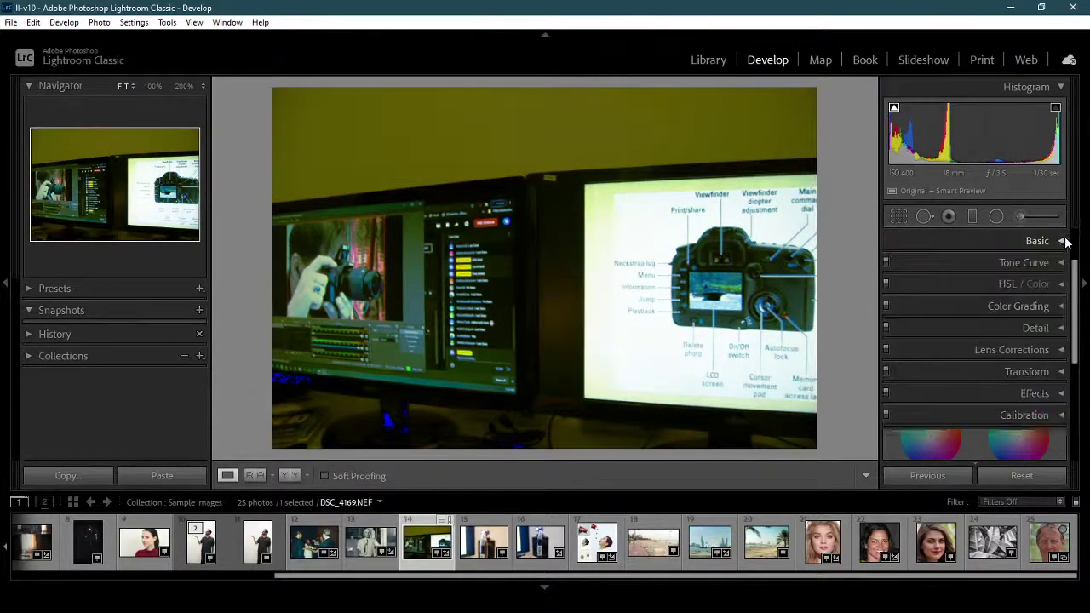
Try Guided Upright with guides along the upper and lower screen edges and the gap between the monitors, and reset all edits.
left_click(1014, 370)
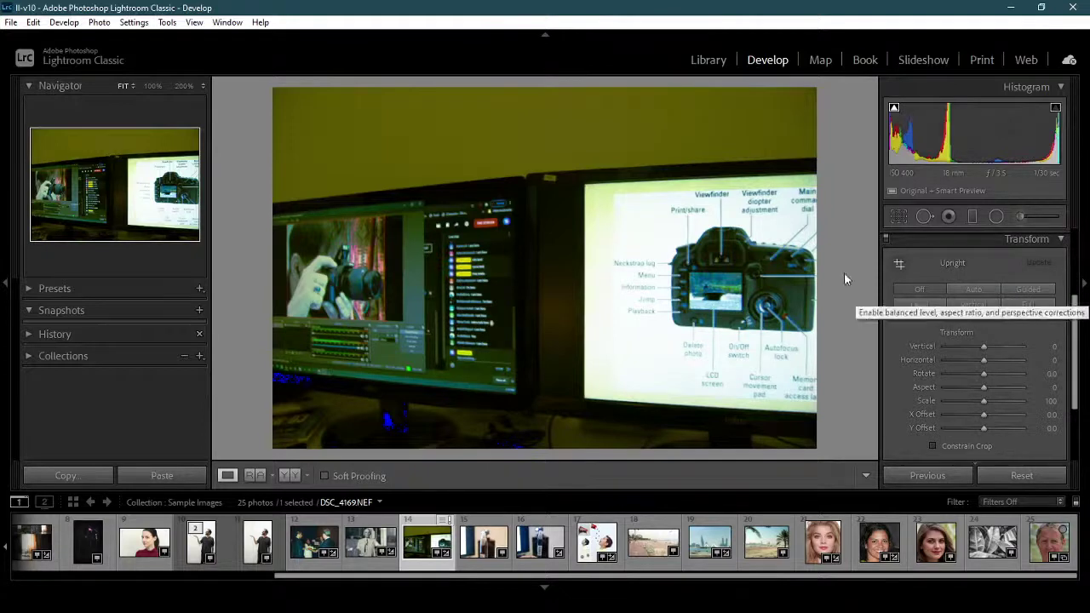
left_click(900, 264)
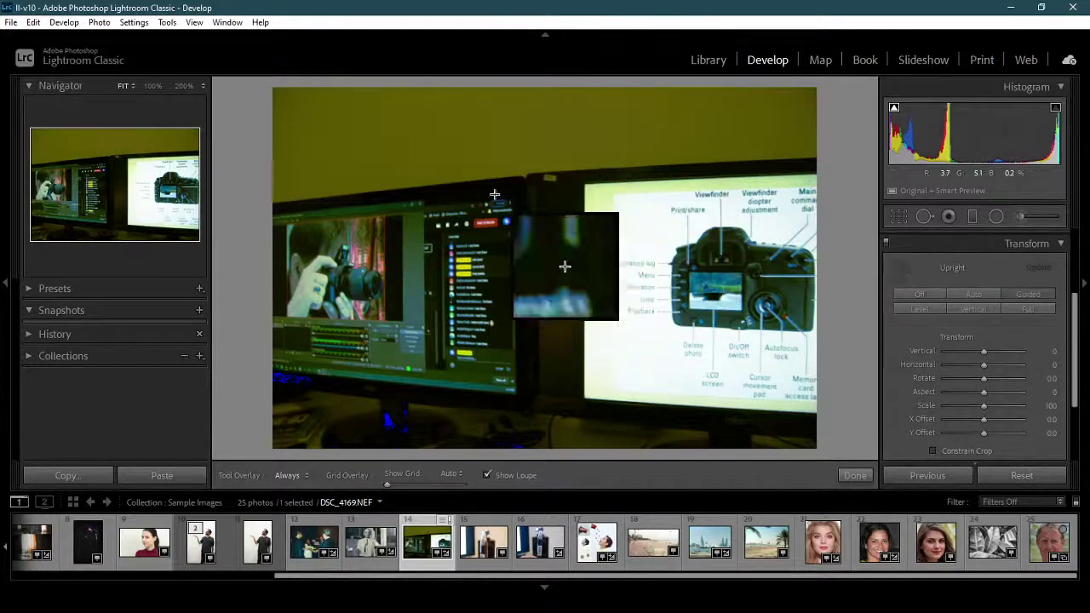
left_click_drag(255, 217, 630, 177)
left_click_drag(235, 370, 837, 415)
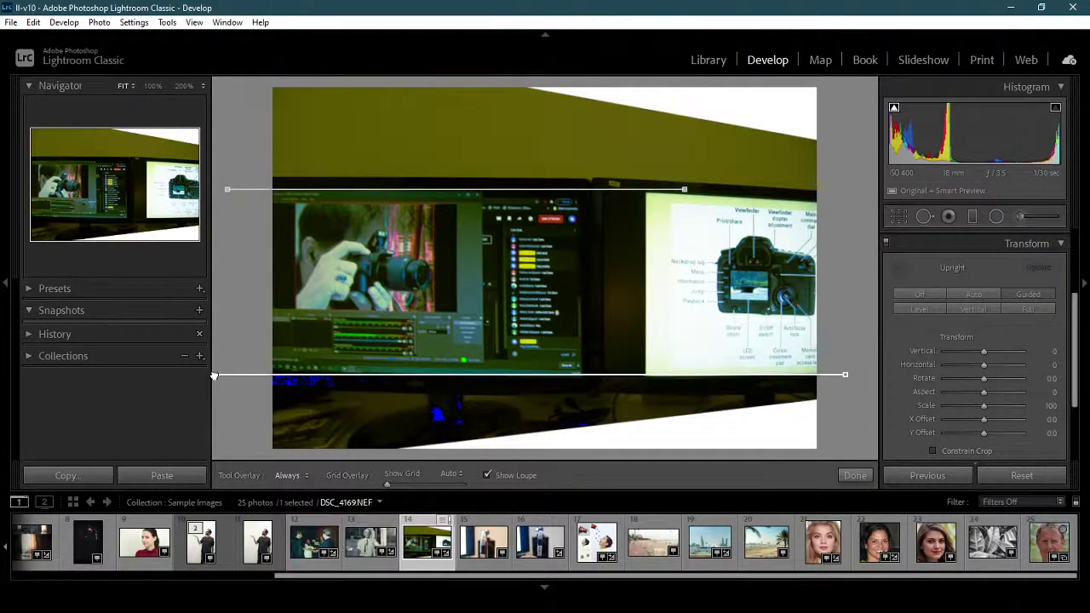
left_click_drag(213, 376, 215, 369)
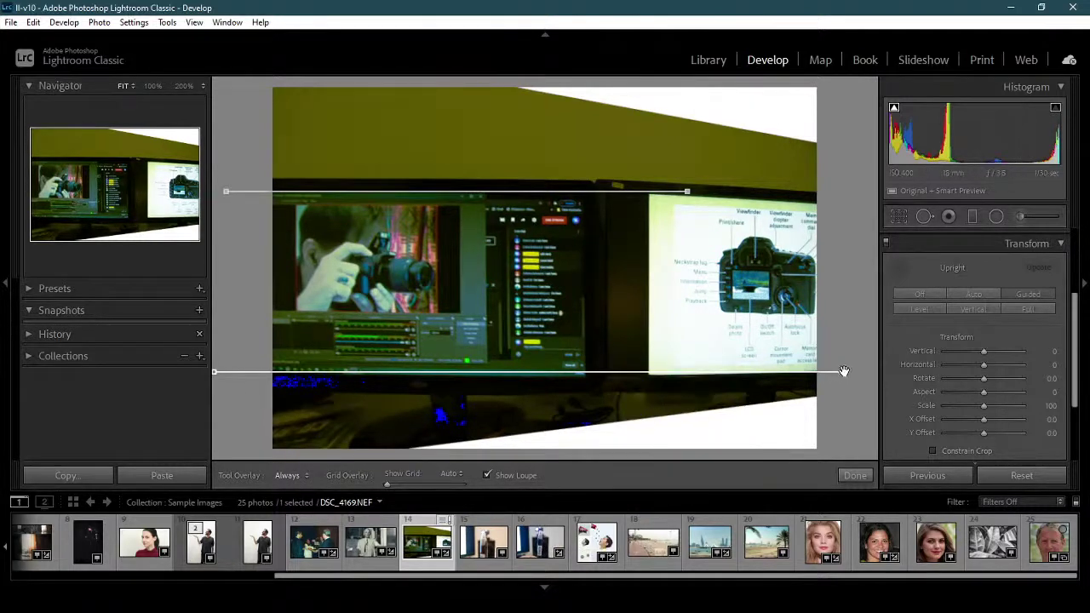
left_click_drag(843, 371, 844, 376)
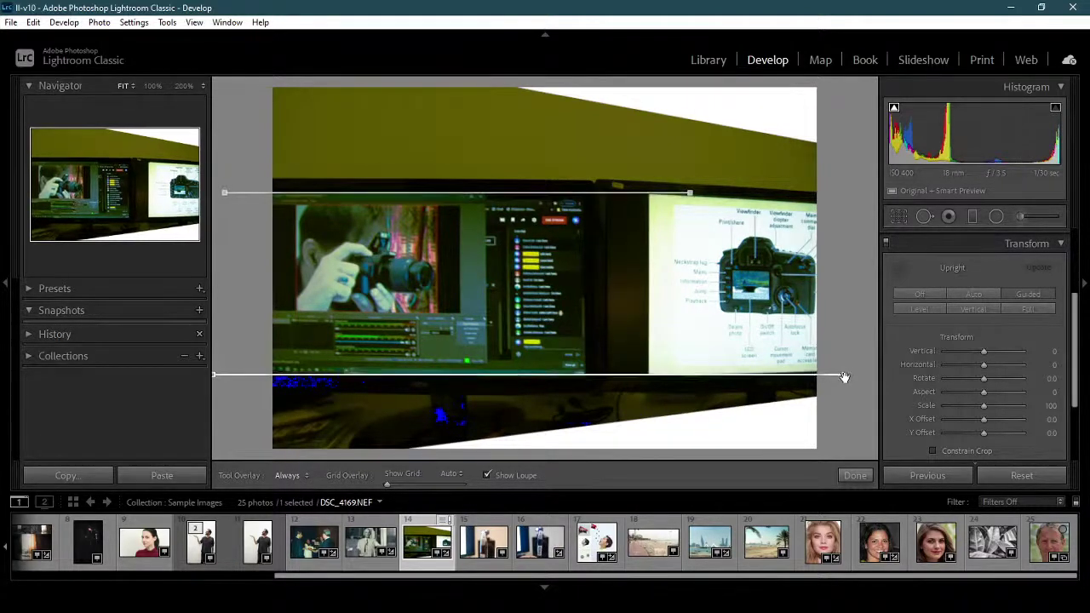
left_click_drag(586, 81, 586, 260)
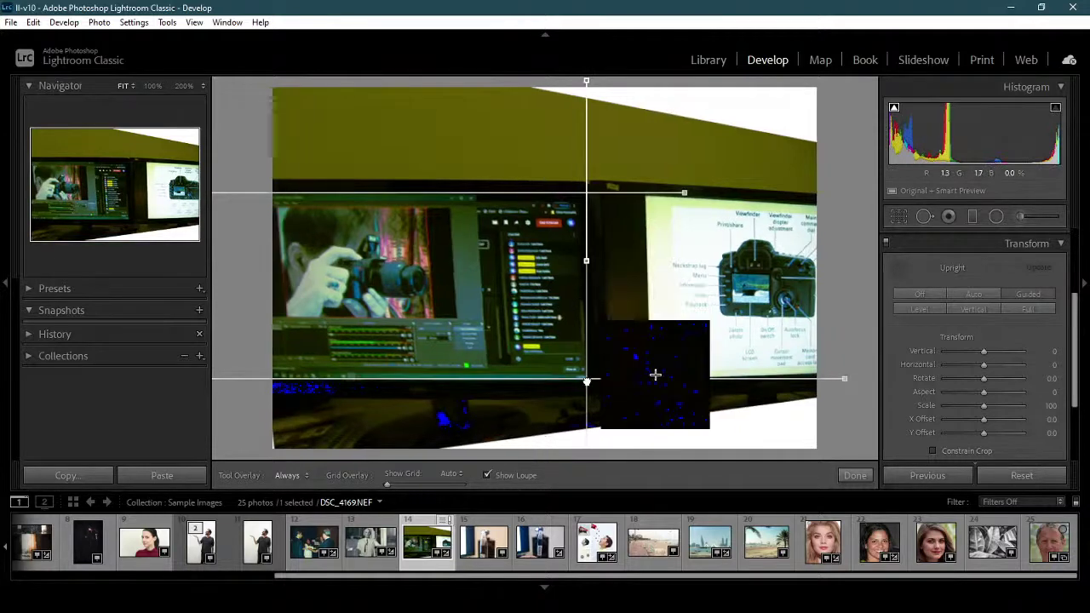
left_click_drag(586, 381, 587, 464)
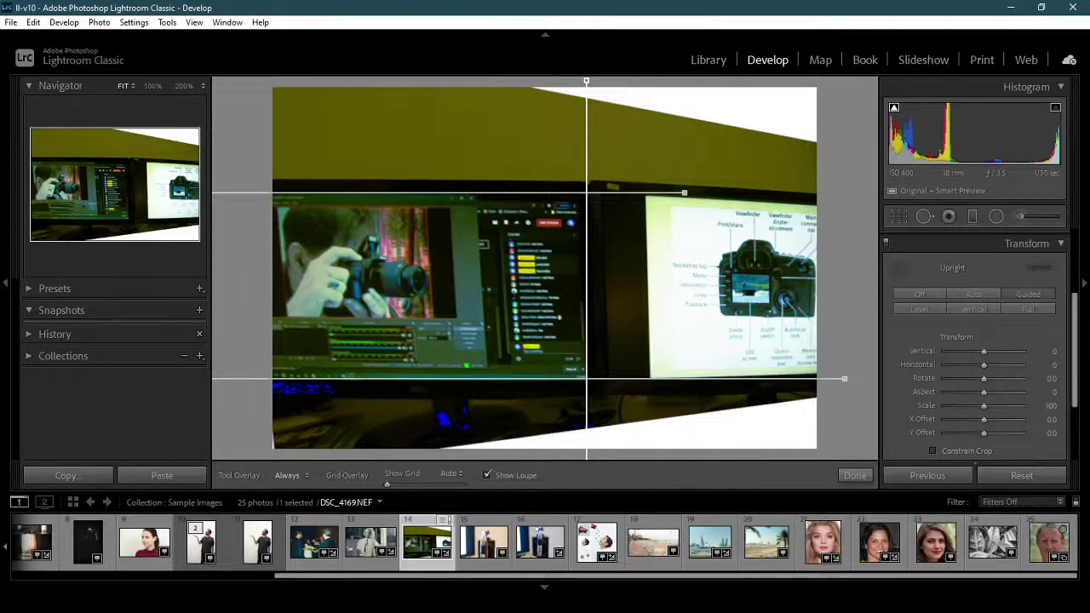
left_click(1013, 475)
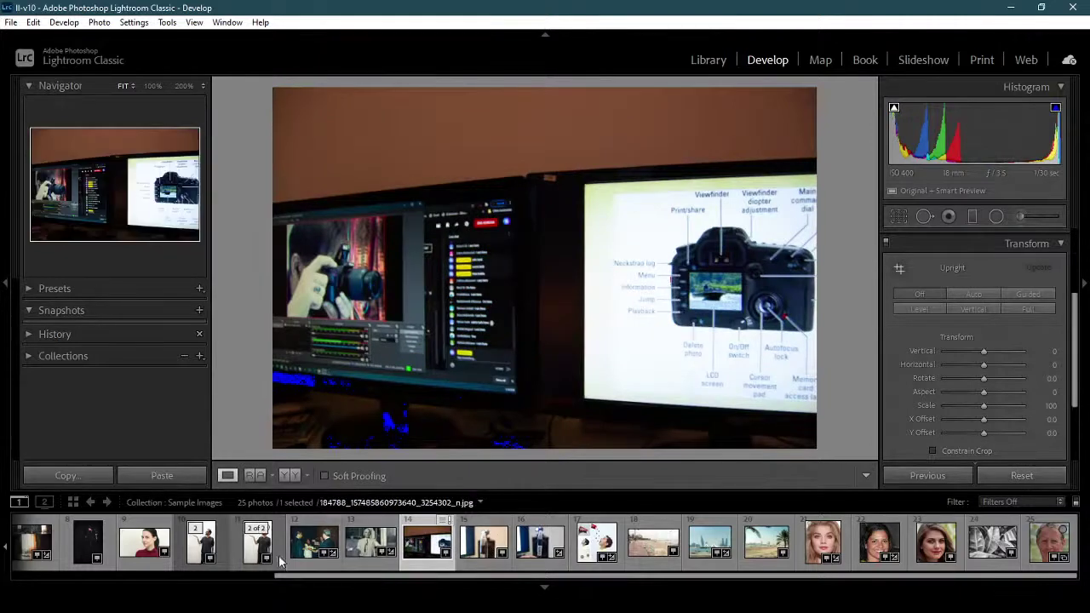
Select the portrait of the woman in the red turtleneck and examine its layout and overlay options in the Slideshow module.
left_click(145, 543)
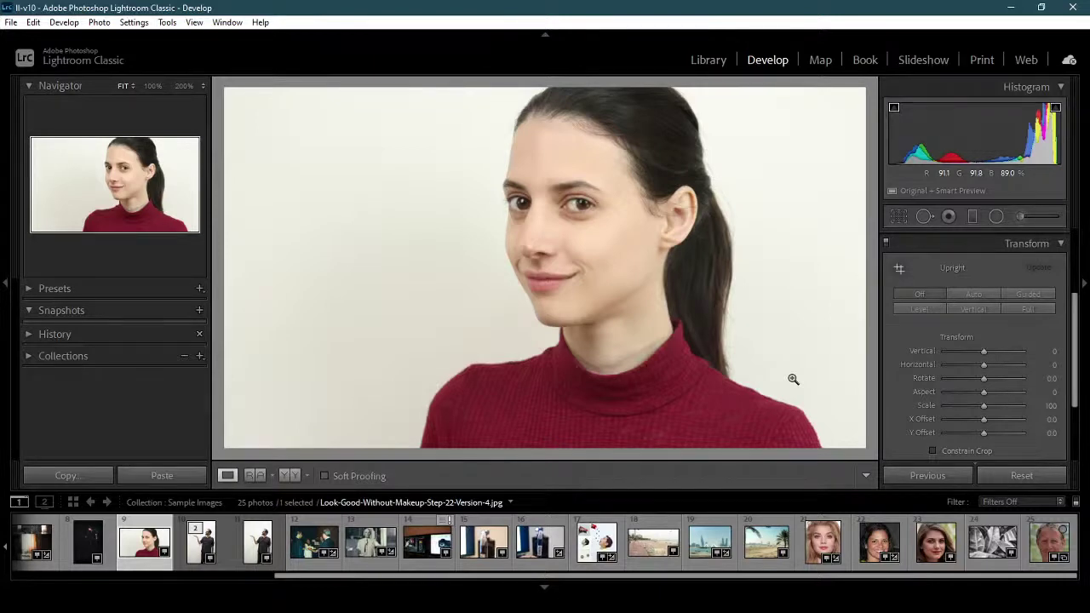
left_click(905, 61)
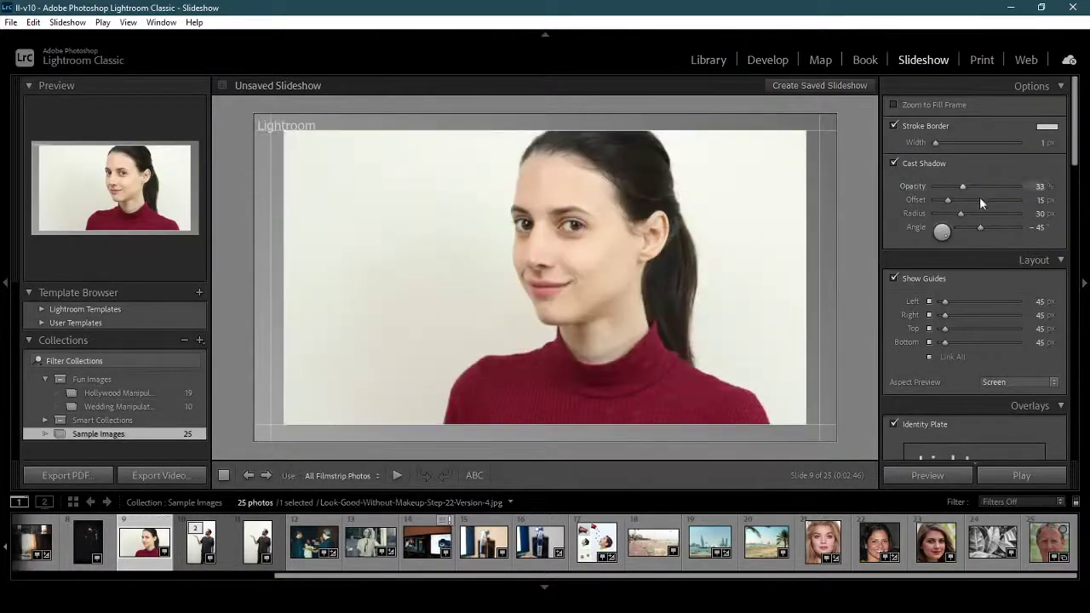
left_click_drag(1075, 148, 1076, 209)
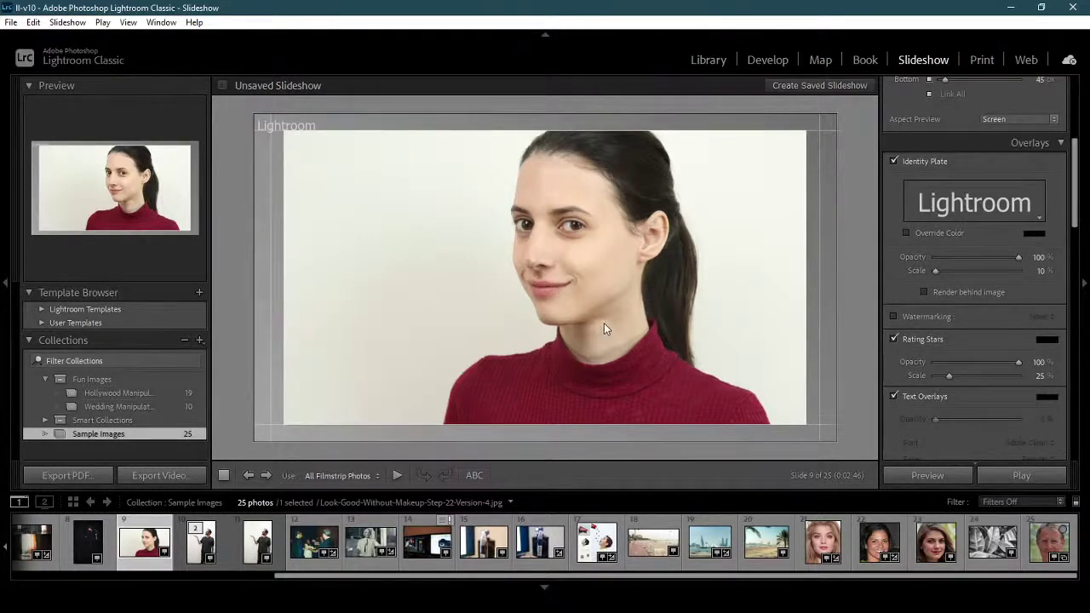
Change the slideshow's styled text identity plate to read "My New Style".
left_click(960, 206)
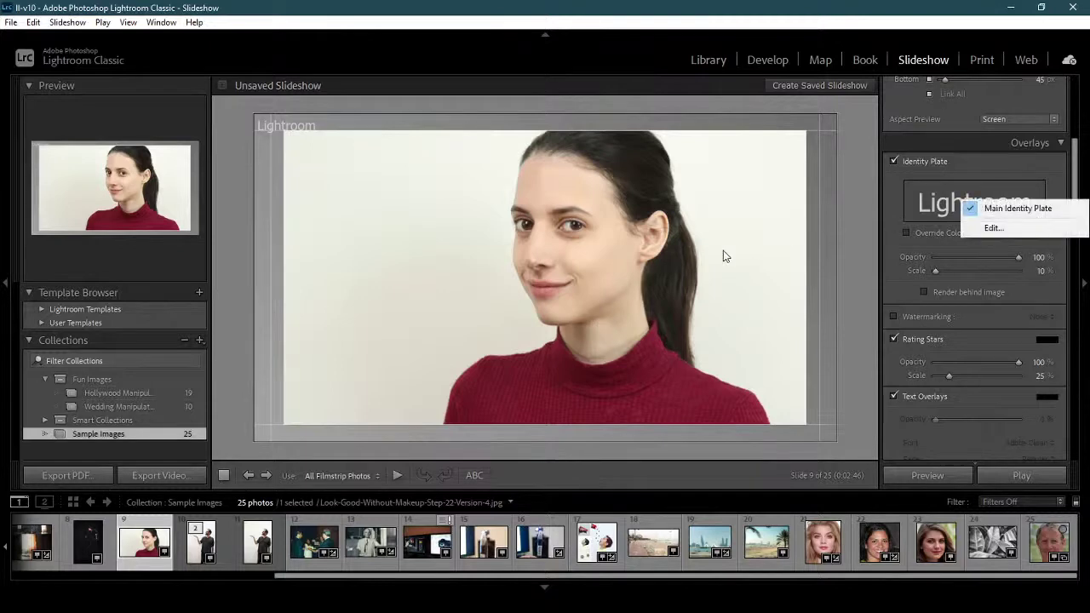
left_click(1029, 229)
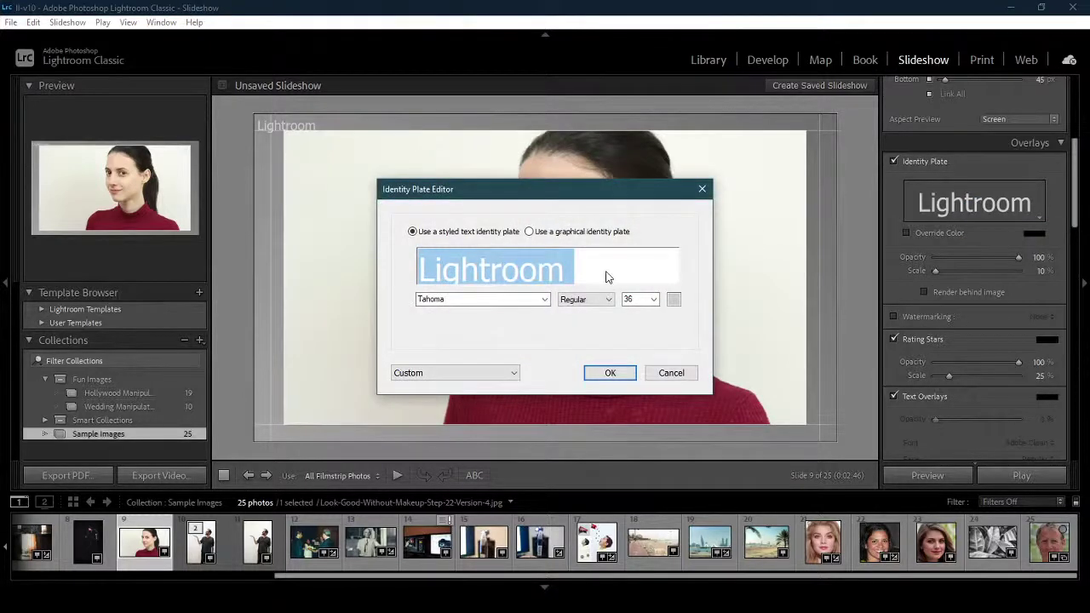
type("Mu New")
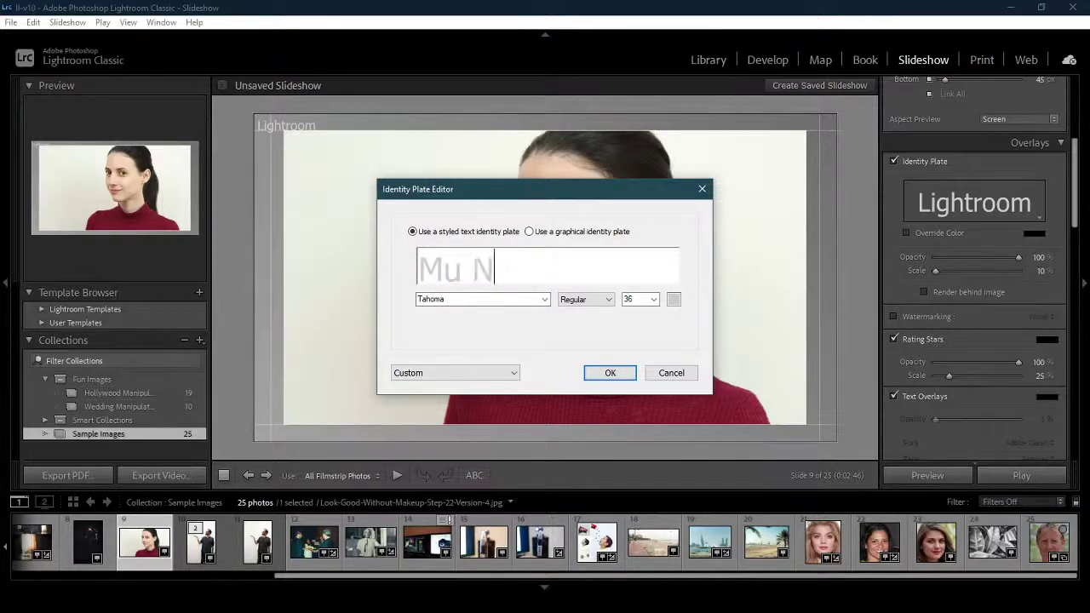
key("BackSpace")
key("BackSpace")
key("BackSpace")
key("BackSpace")
key("BackSpace")
type("y New ")
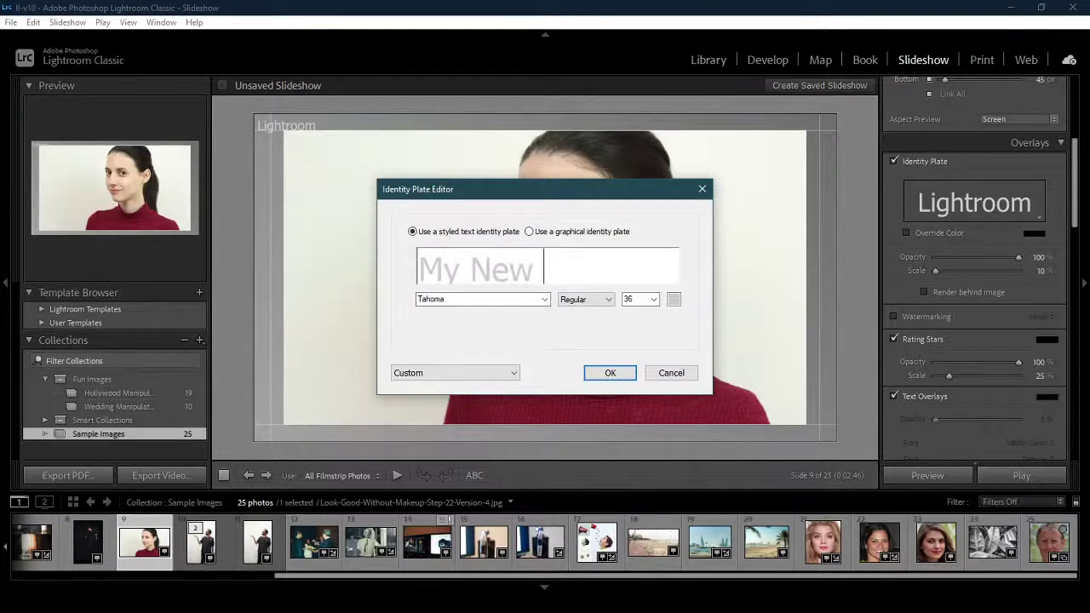
type("Style")
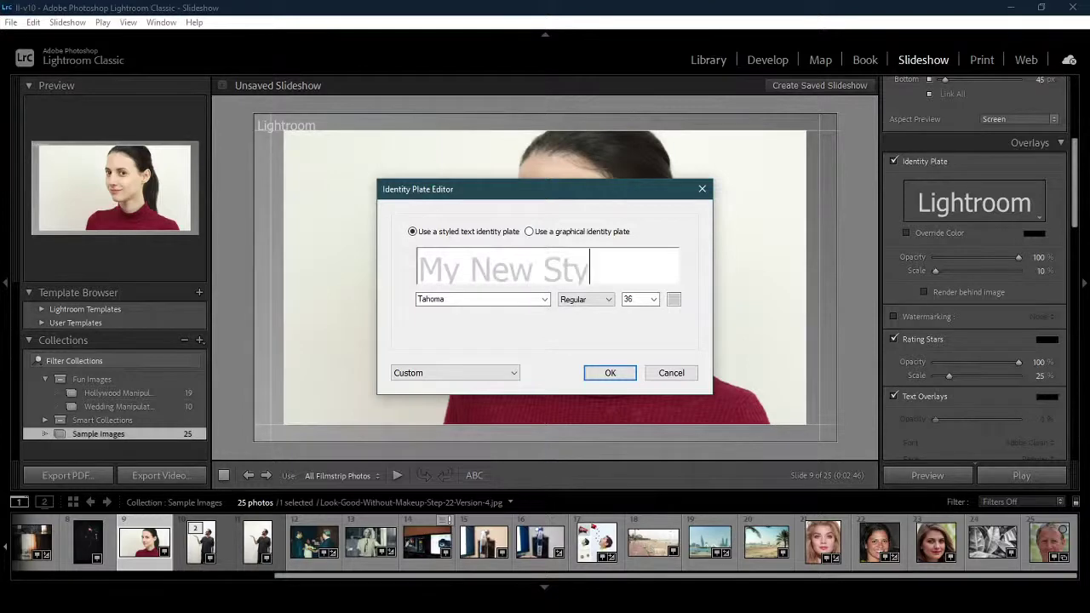
left_click(625, 373)
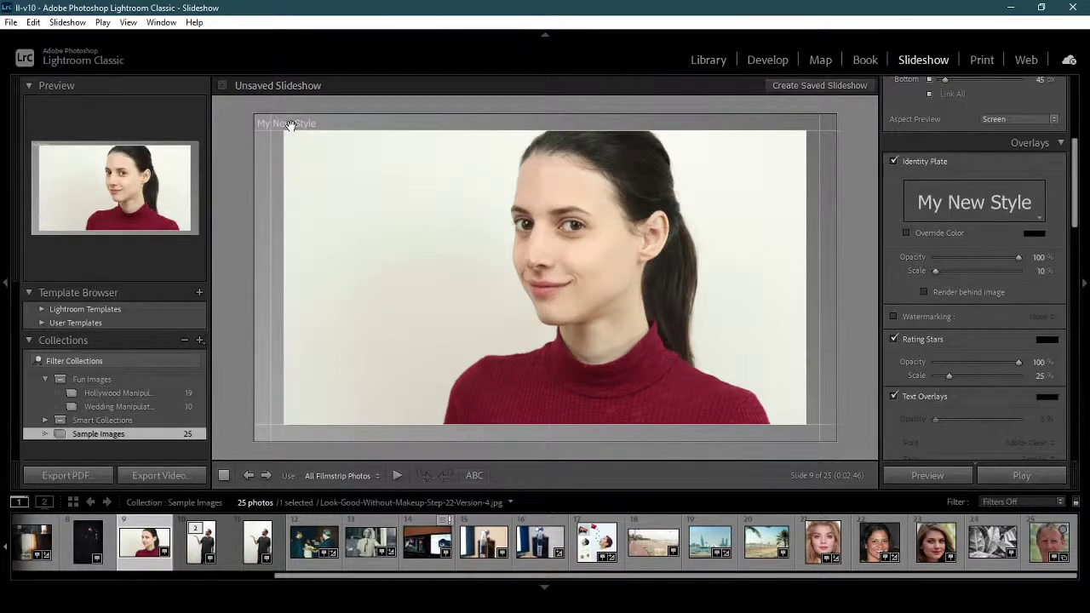
Enlarge the identity plate to about 44% scale and place it over the lower-left area of the portrait.
left_click_drag(298, 123, 621, 312)
left_click_drag(540, 289, 488, 399)
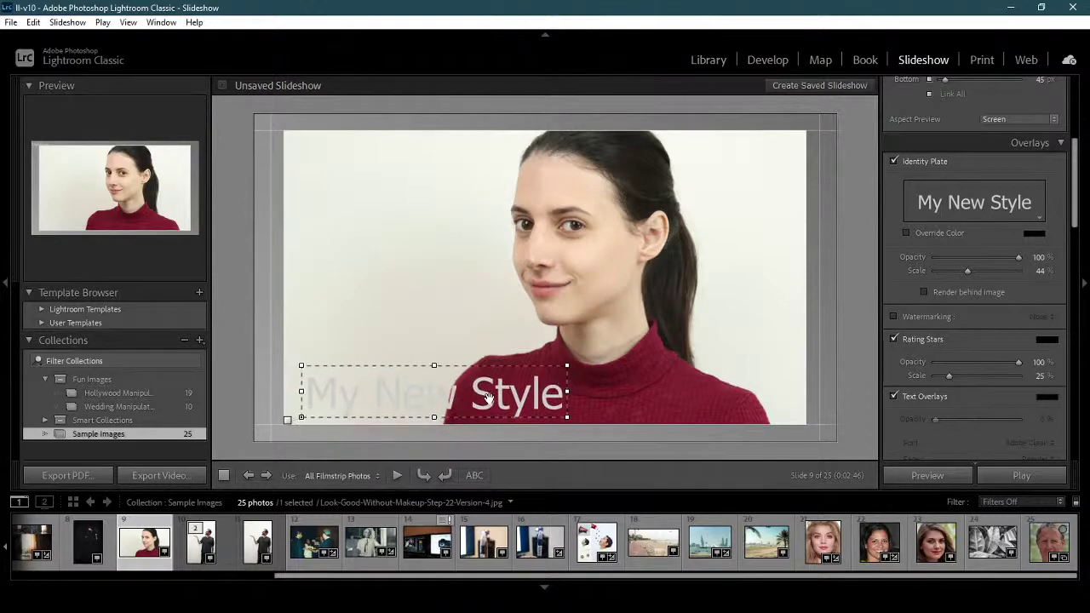
left_click(1086, 229)
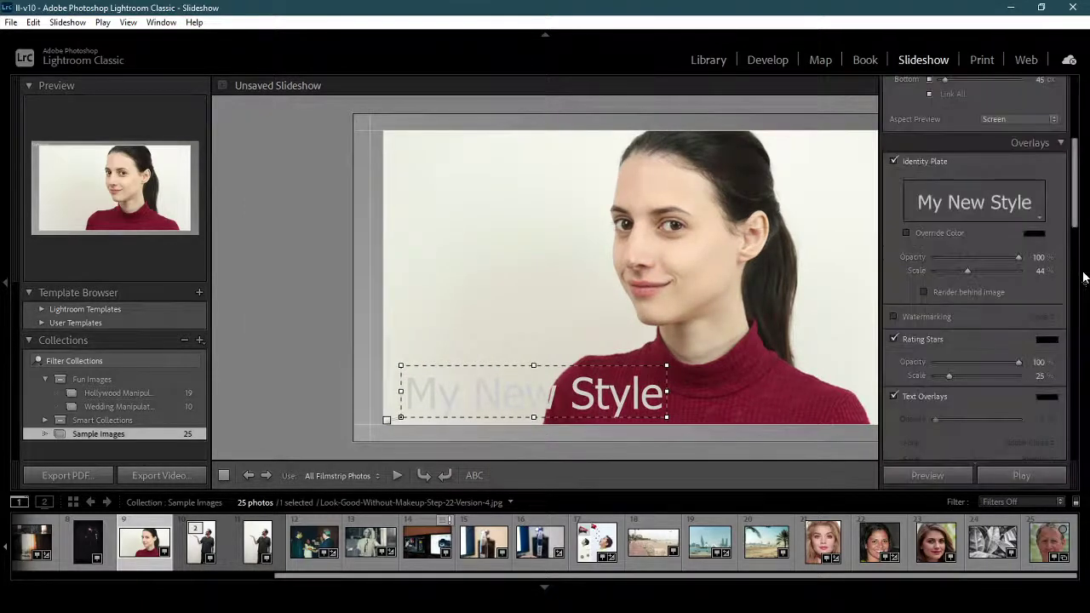
left_click(1086, 281)
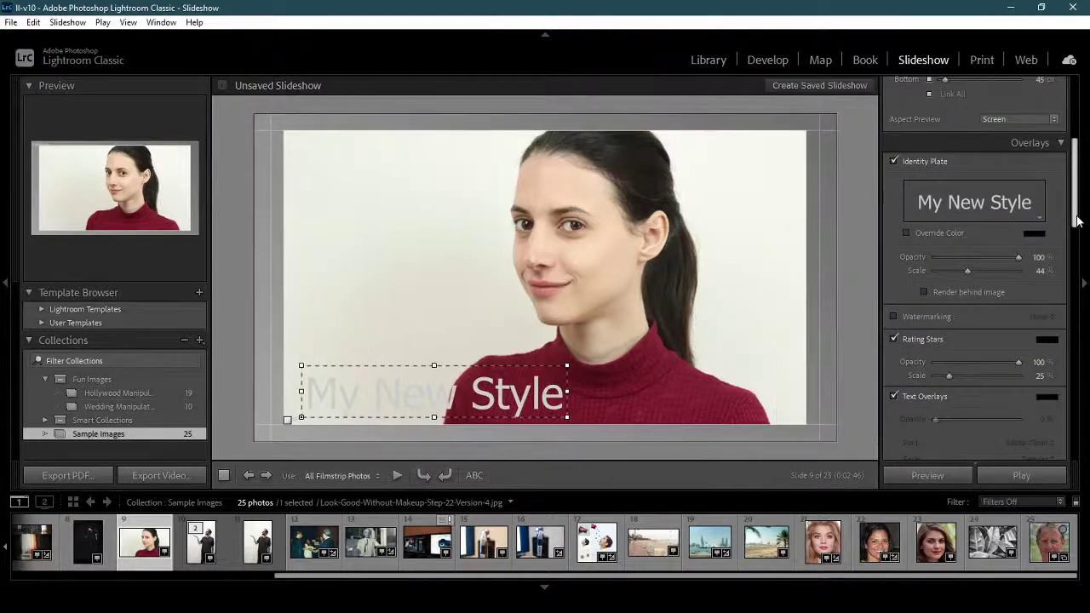
Override the identity plate's color with black and set its scale to 55%.
left_click(955, 234)
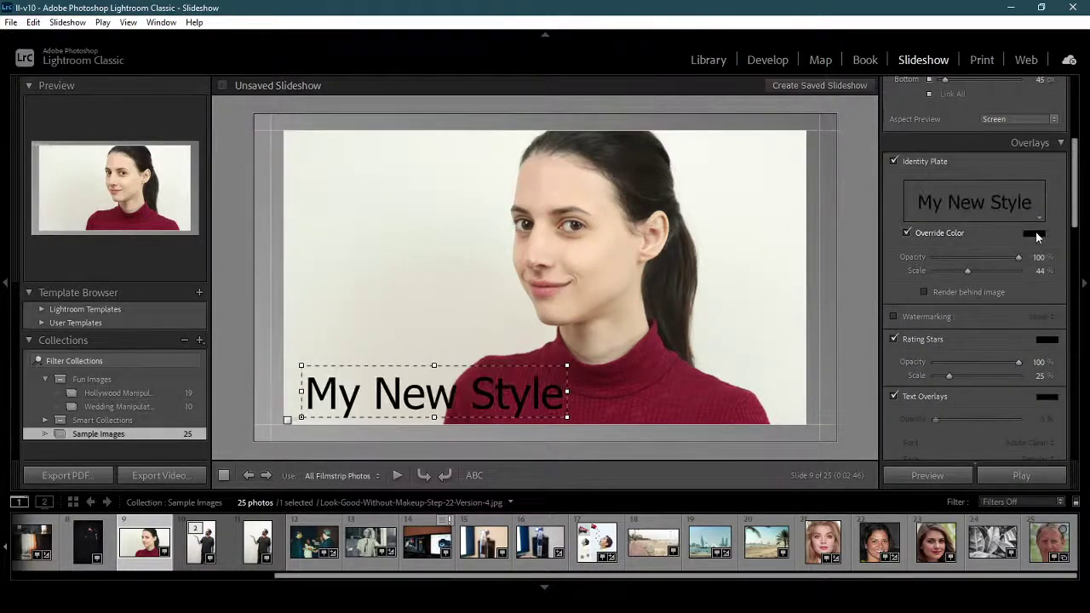
left_click_drag(1012, 256, 983, 272)
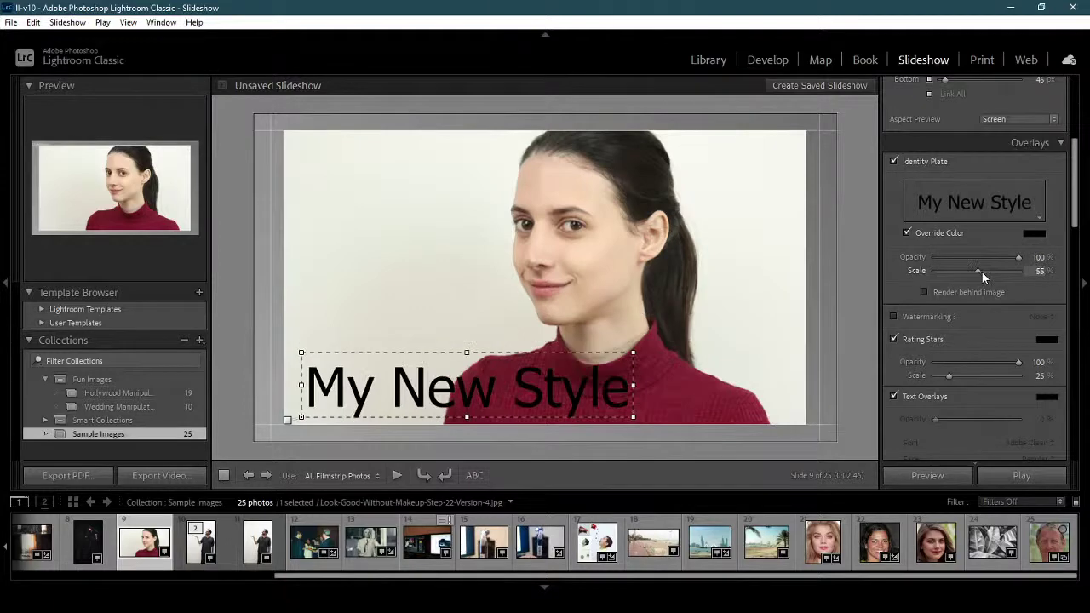
Try rendering the identity plate behind the image and adding a watermark, and switch both options off again.
left_click(964, 293)
left_click(964, 293)
left_click(931, 316)
left_click(931, 316)
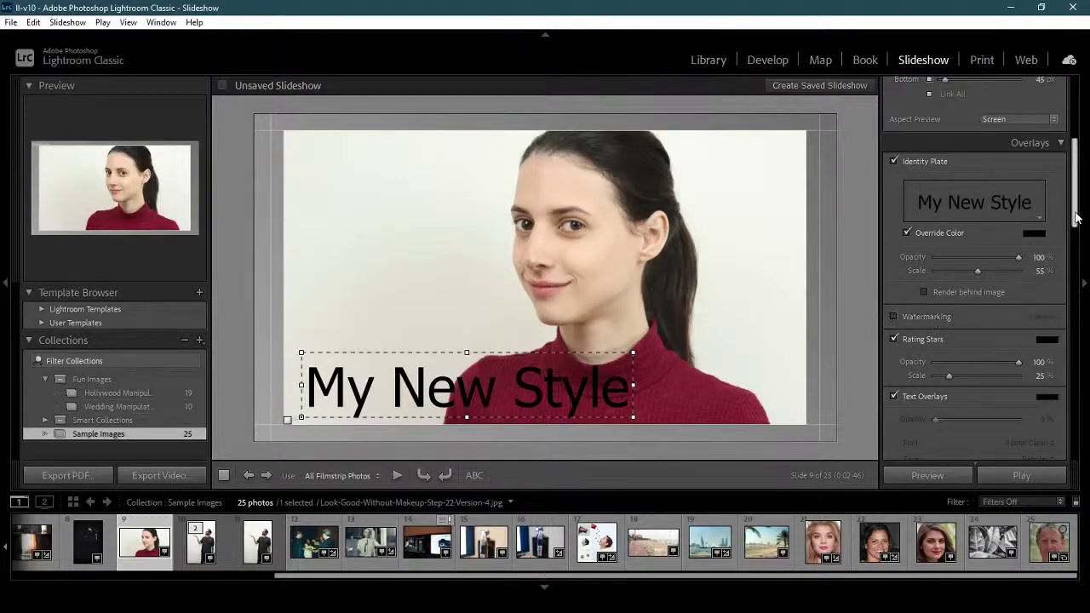
Enable a background image in the slideshow's Backdrop settings and review the Titles and Playback options.
left_click_drag(1076, 218, 1085, 284)
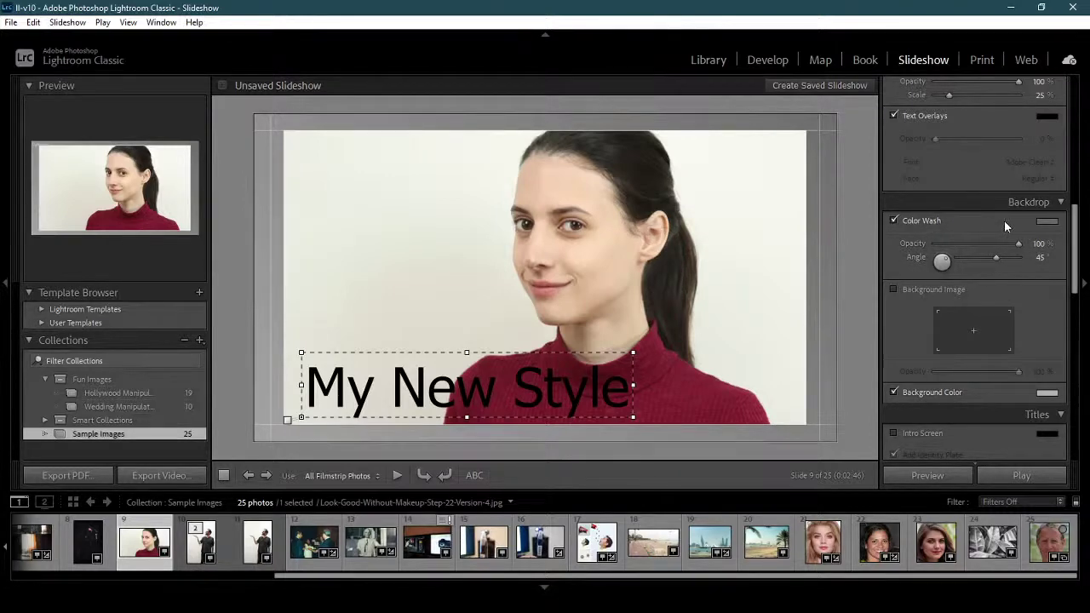
left_click(934, 290)
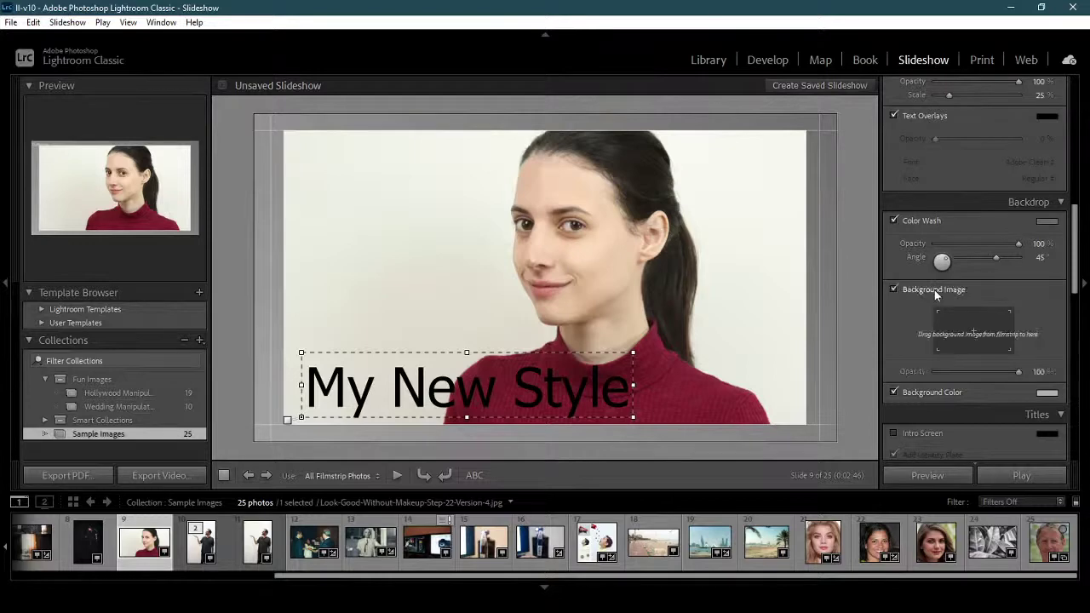
left_click_drag(1076, 292, 1075, 460)
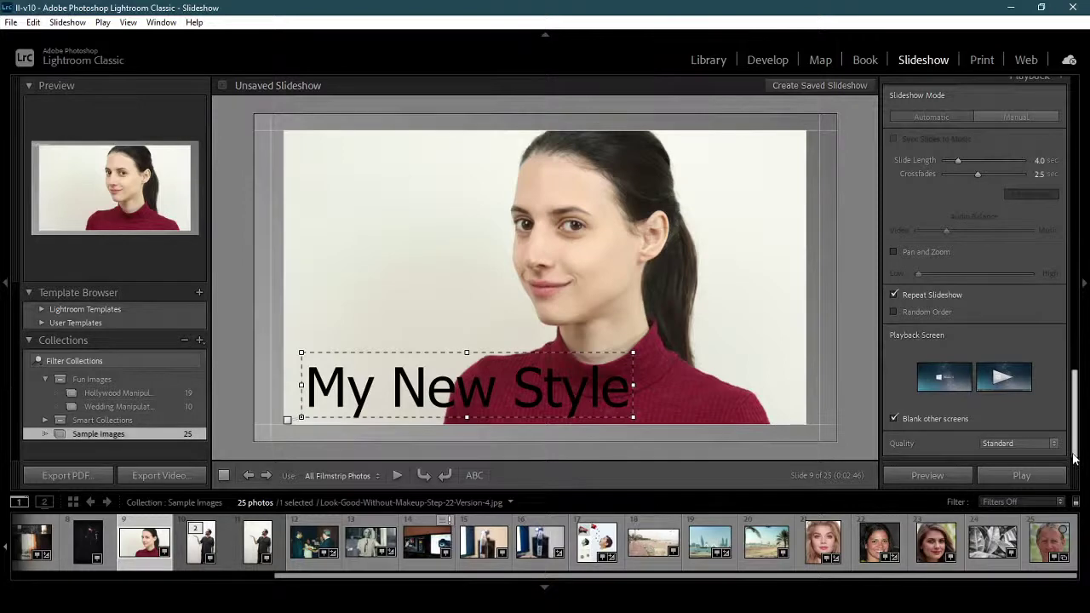
left_click_drag(1074, 460, 1057, 128)
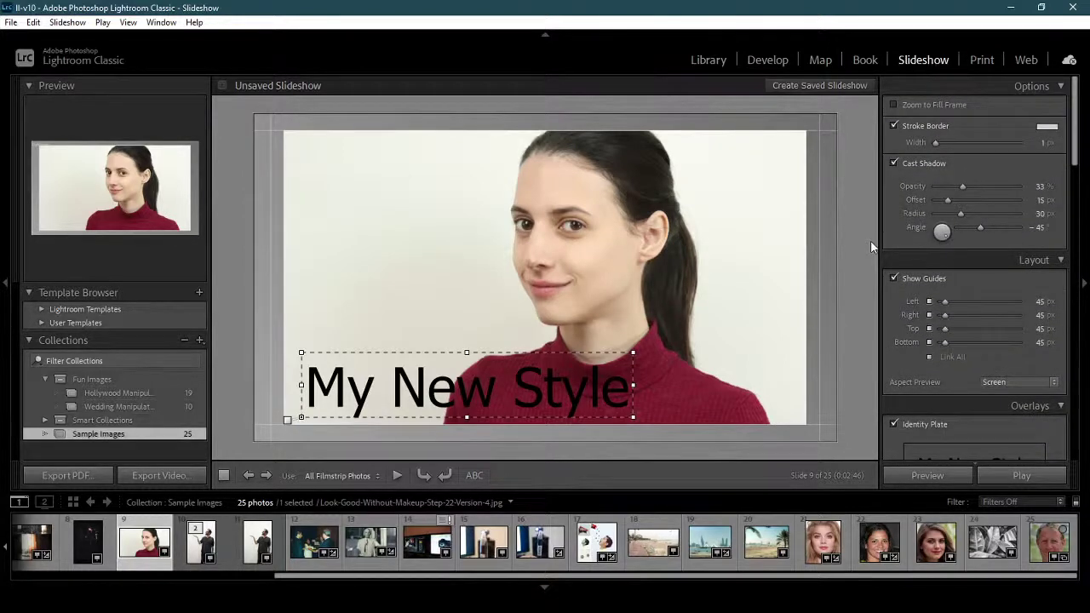
Examine the export settings for the portrait, cancel without exporting, and deselect the identity plate.
left_click(11, 22)
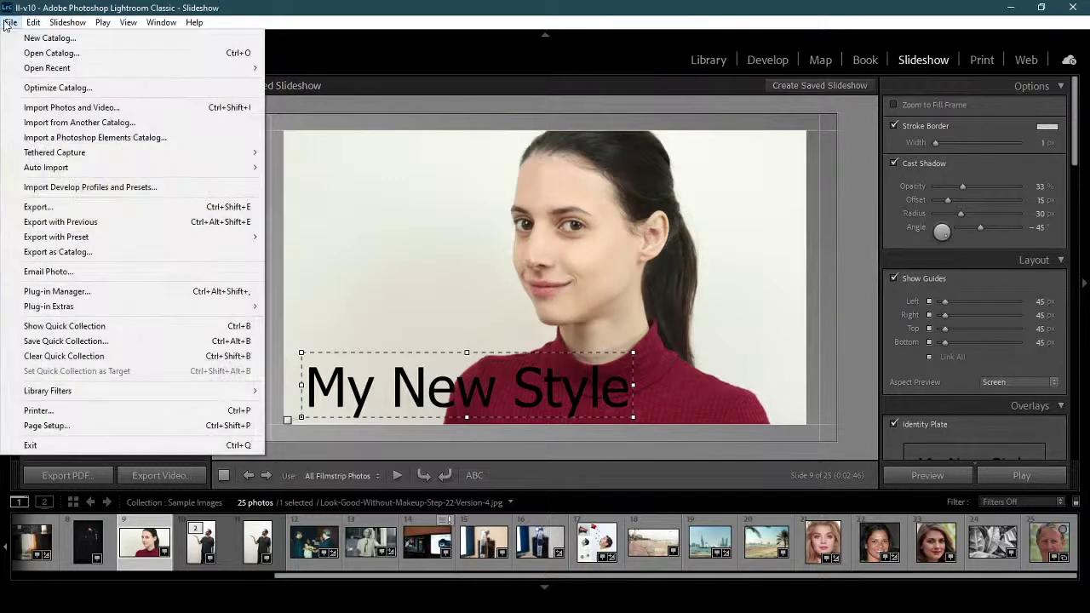
left_click(155, 209)
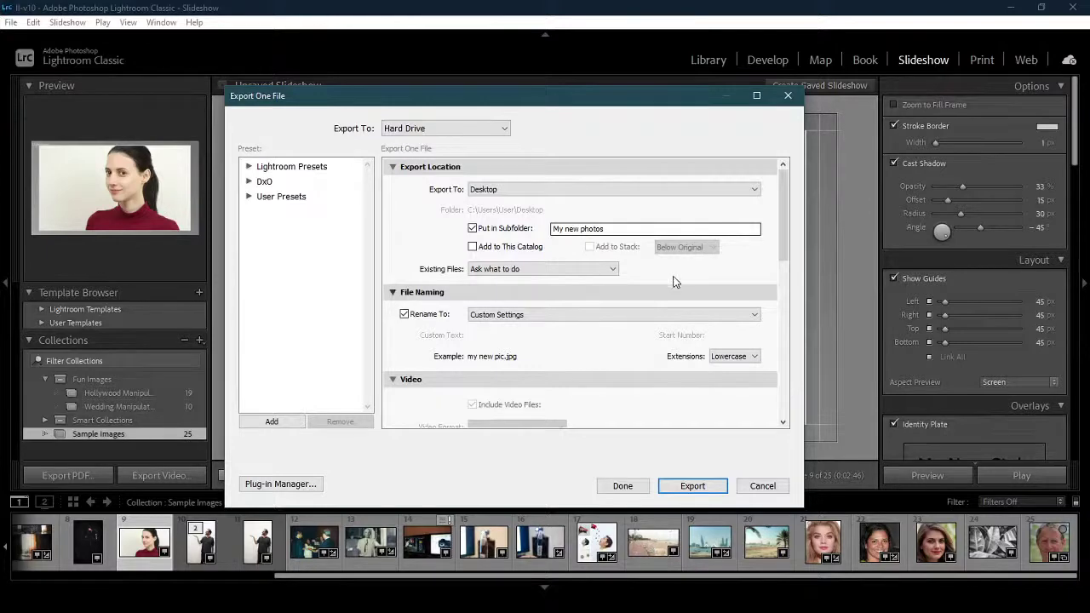
left_click(763, 486)
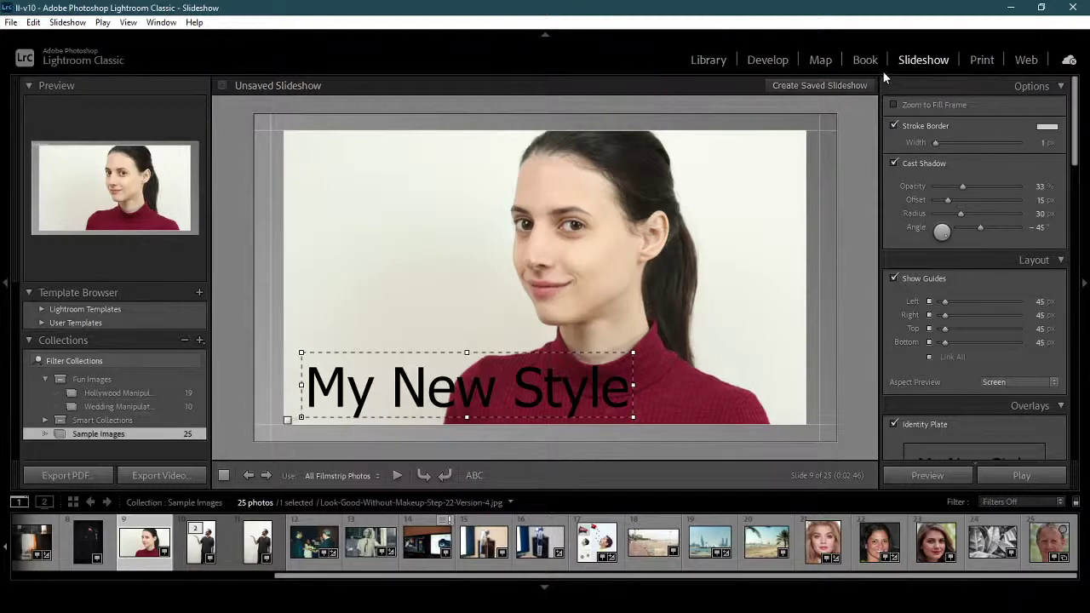
left_click(760, 207)
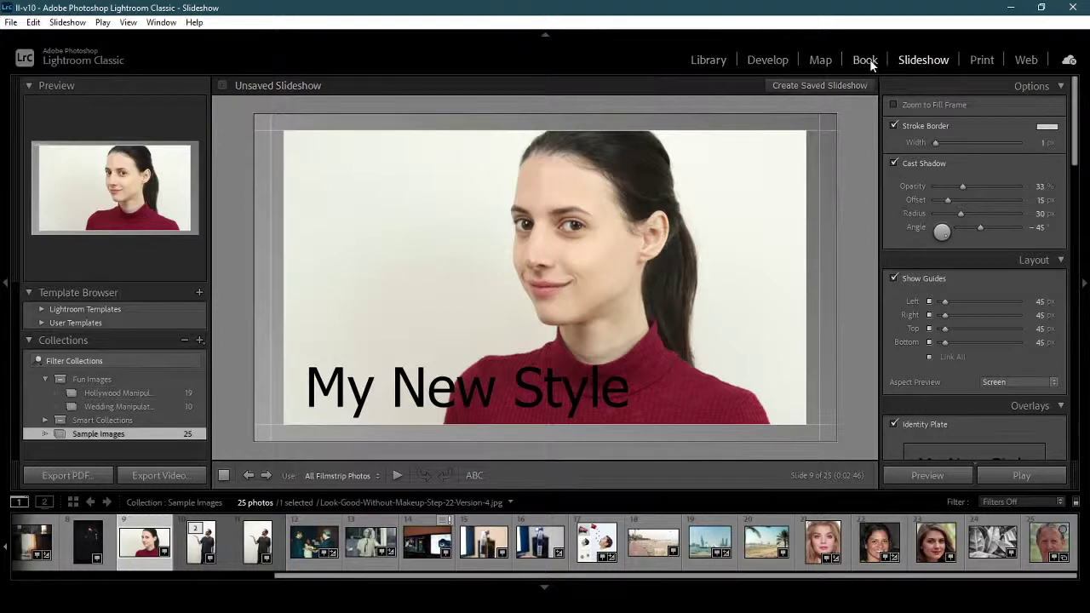
Place the red turtleneck portrait in the uppermost cell of the Print custom package and select the middle cell.
left_click(975, 62)
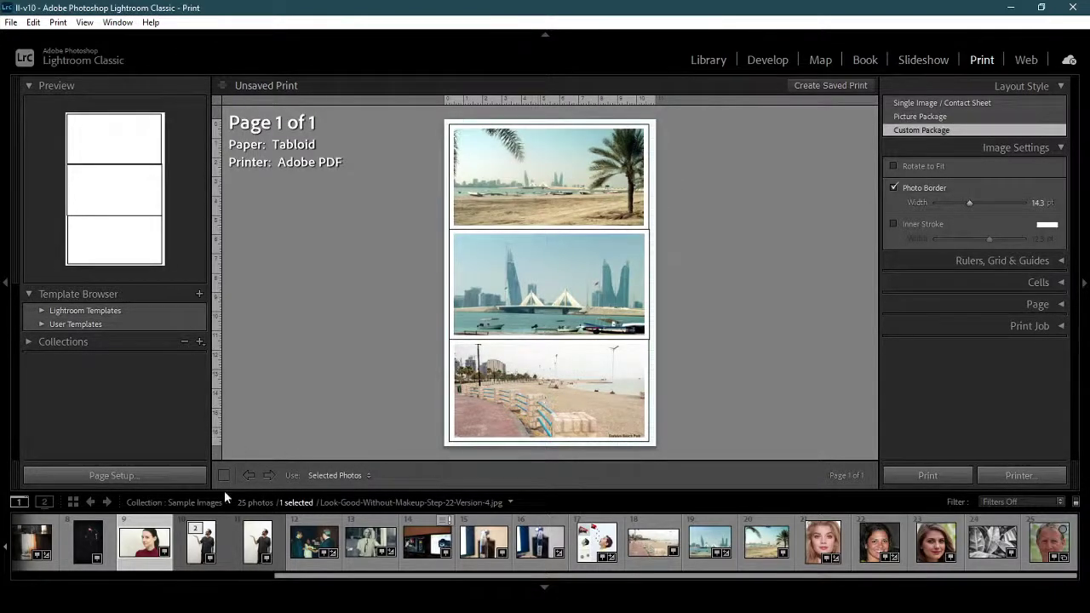
left_click_drag(162, 534, 537, 172)
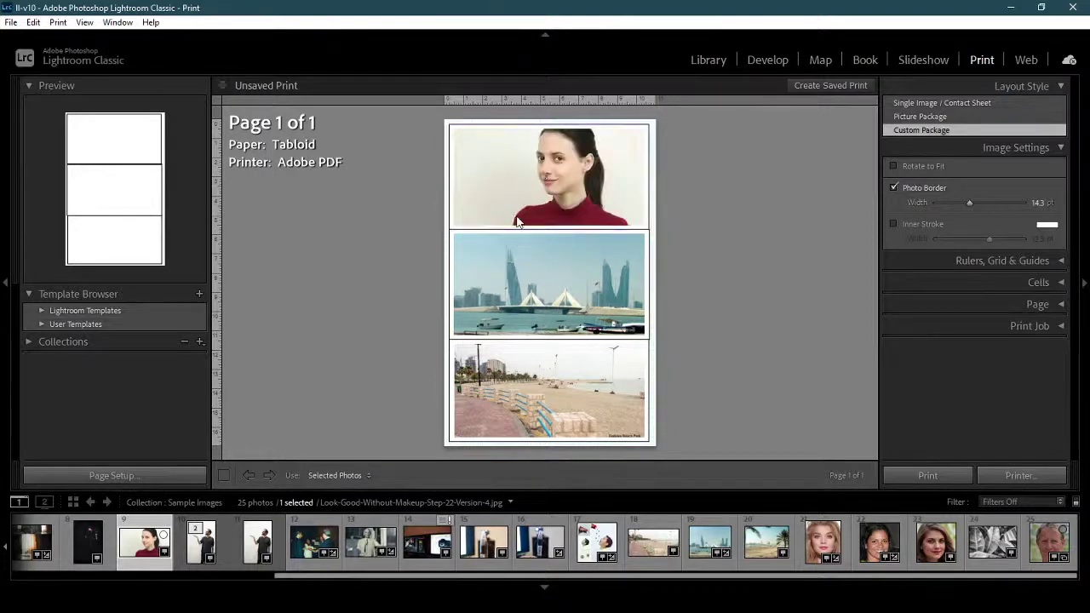
left_click(528, 287)
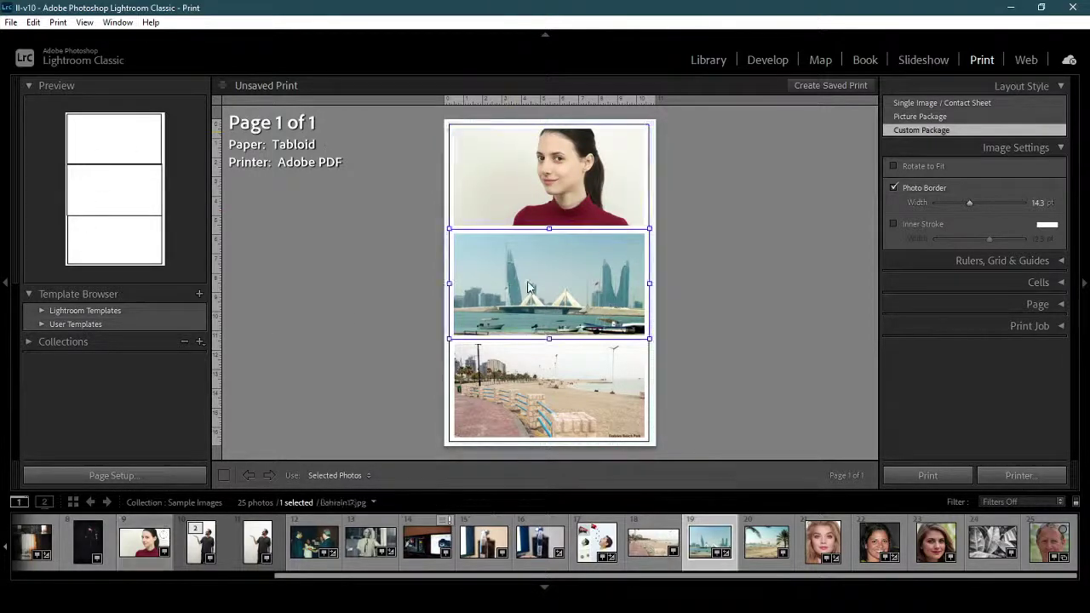
Return to the Slideshow module and display the Budaiya beach promenade photo.
left_click(923, 60)
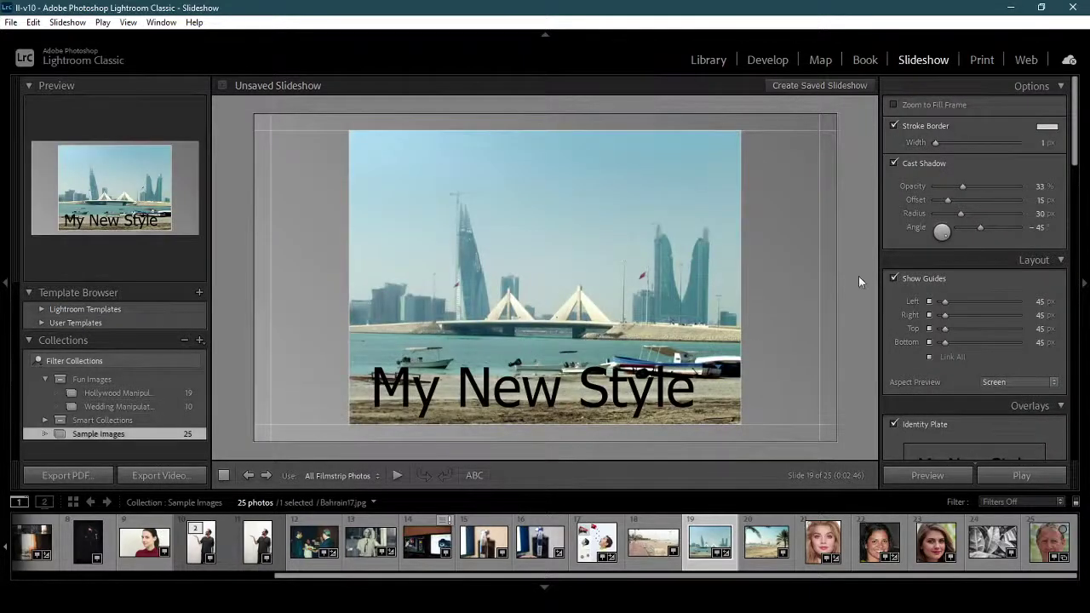
left_click(668, 546)
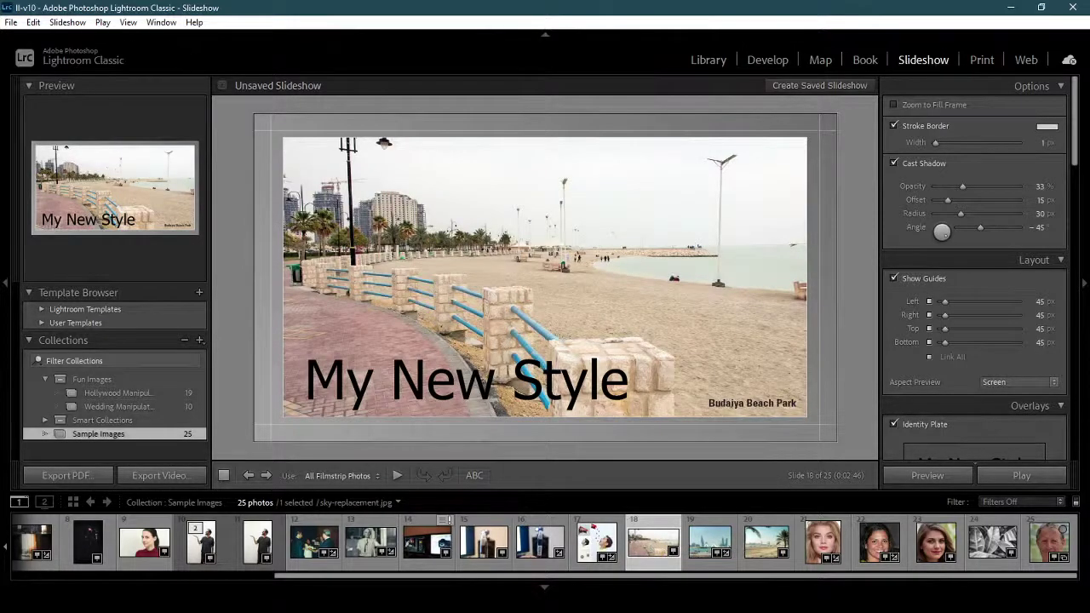
Try exporting the beach photo with the Burn Full-Sized JPEGs preset and cancel the burn.
left_click(11, 22)
left_click(11, 23)
left_click(67, 22)
left_click(11, 22)
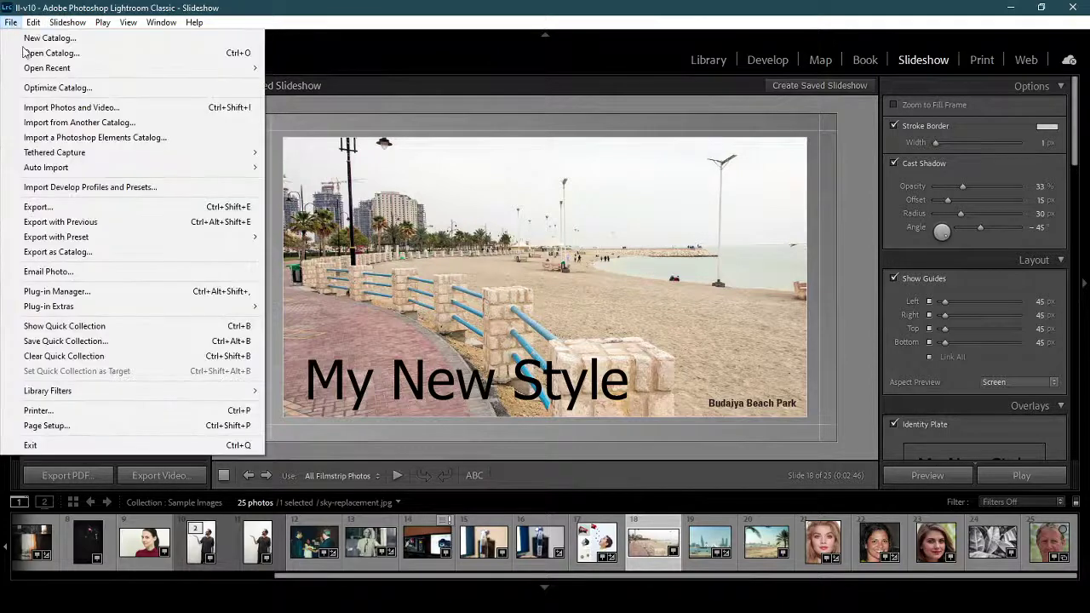
mouse_move(162, 239)
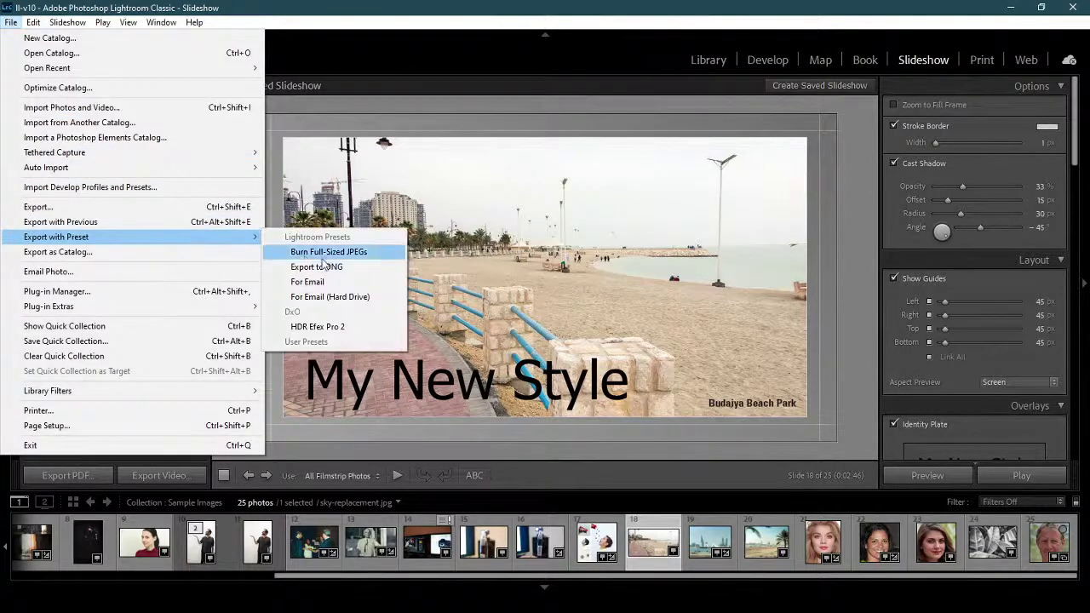
left_click(389, 250)
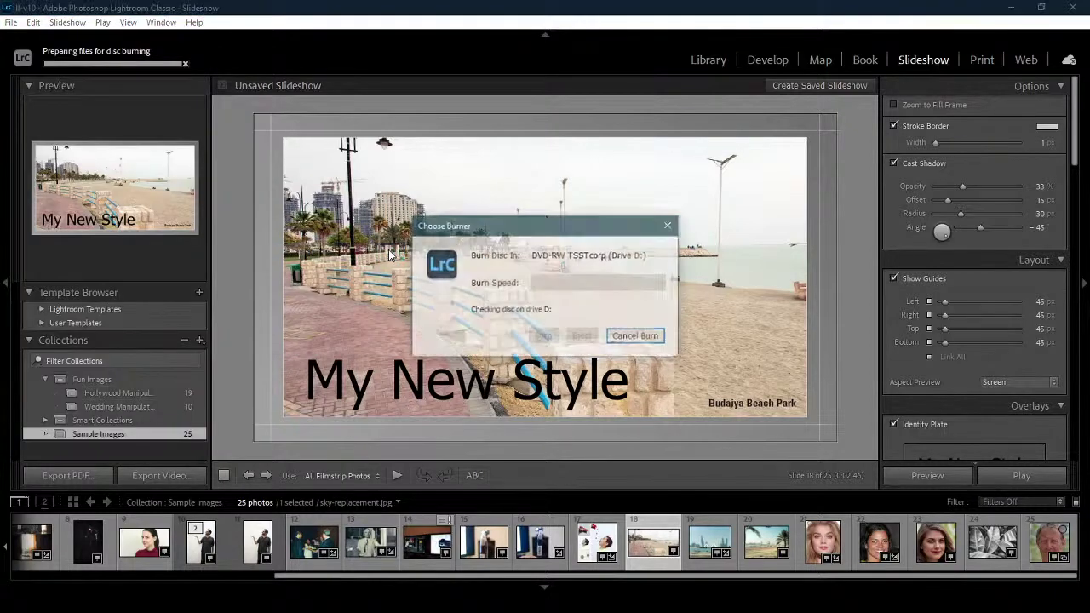
left_click(634, 336)
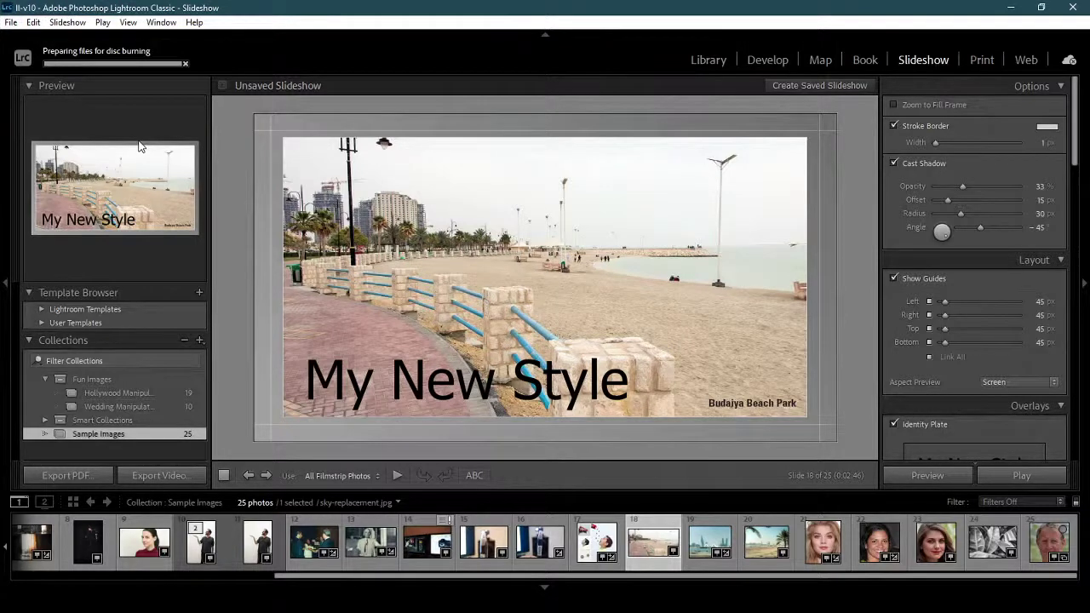
Open the export settings for the beach promenade photo and set the export destination to Hard Drive.
key("alt+f")
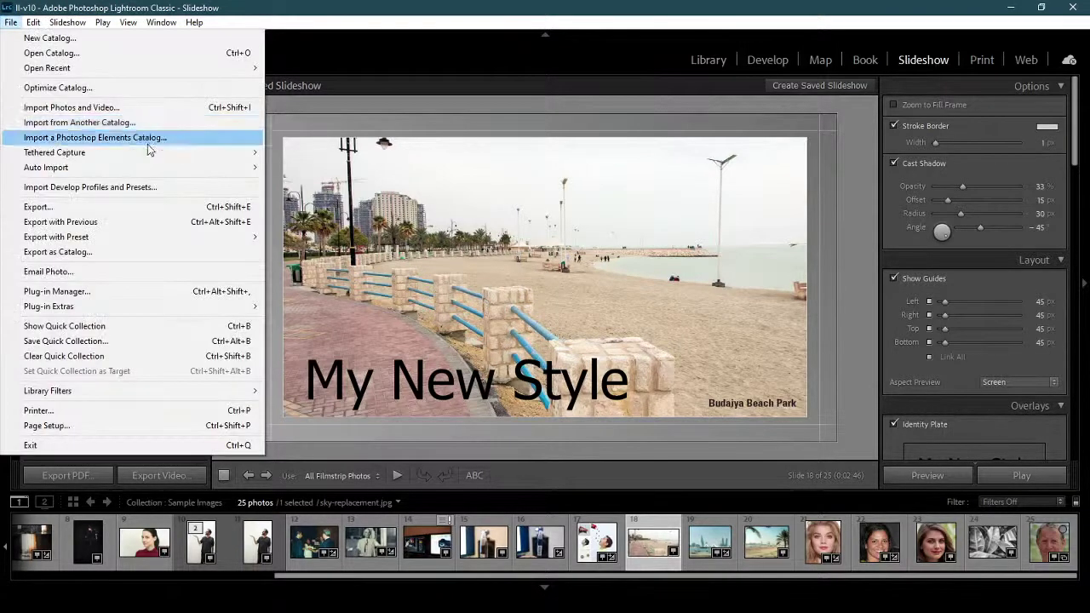
left_click(162, 221)
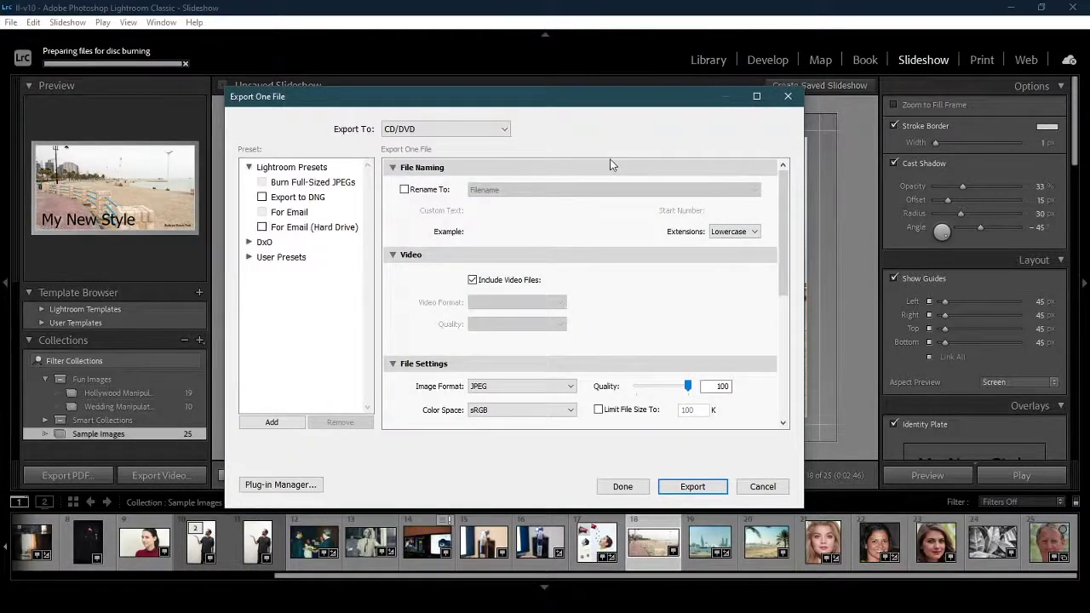
left_click(477, 129)
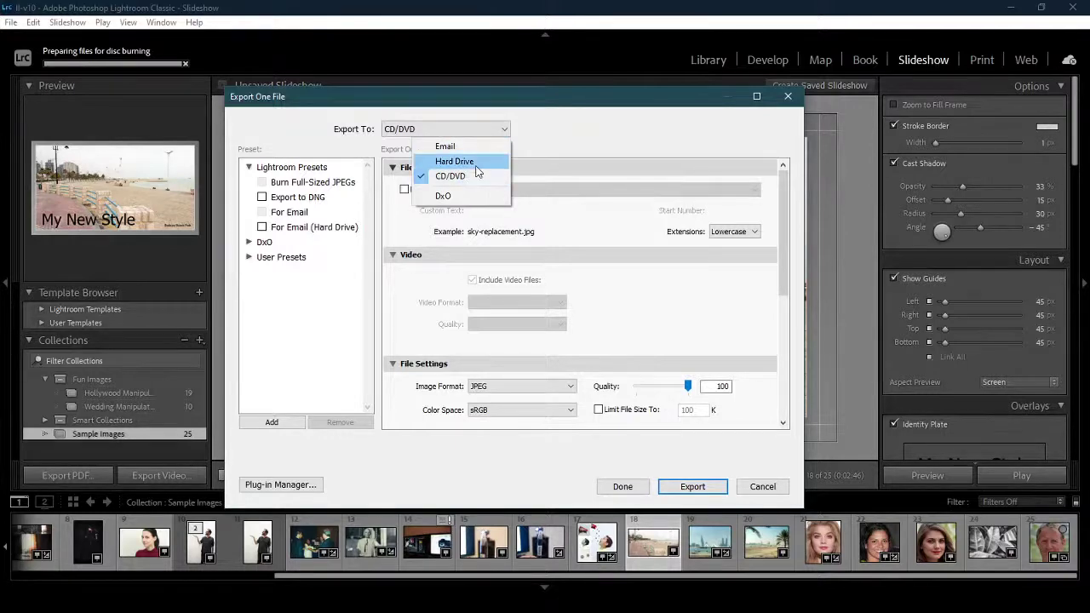
left_click(478, 161)
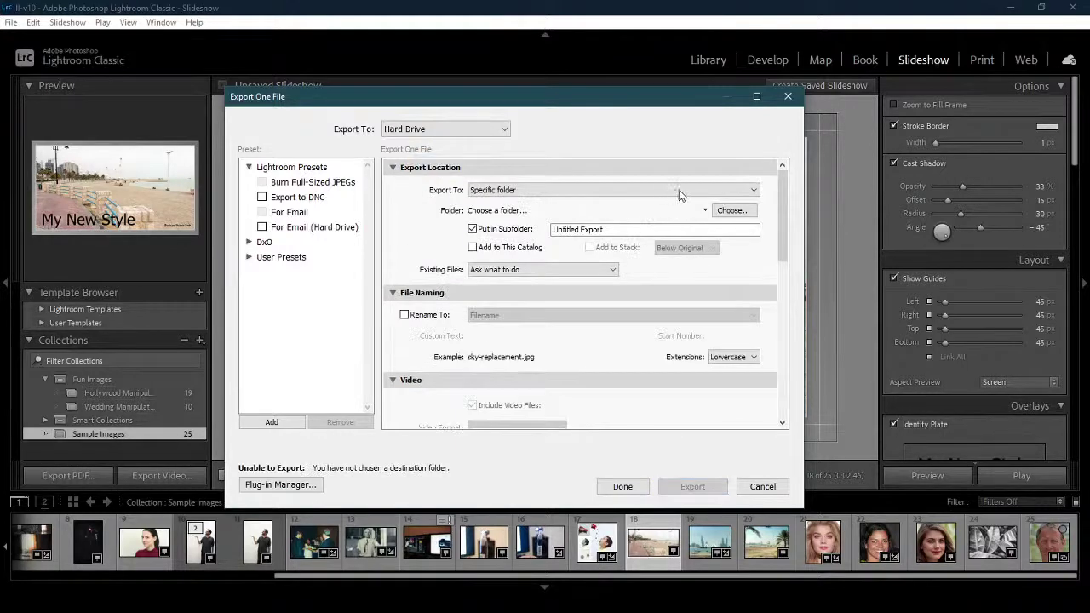
Choose the Desktop folder "My new photos" as the export location and export the beach photo.
left_click(745, 213)
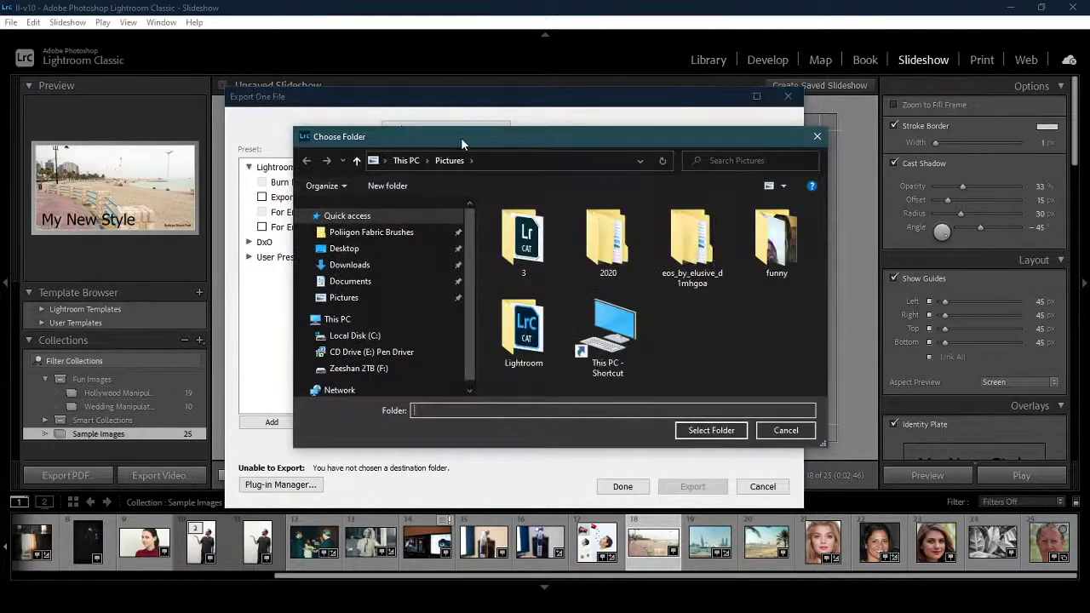
left_click(348, 248)
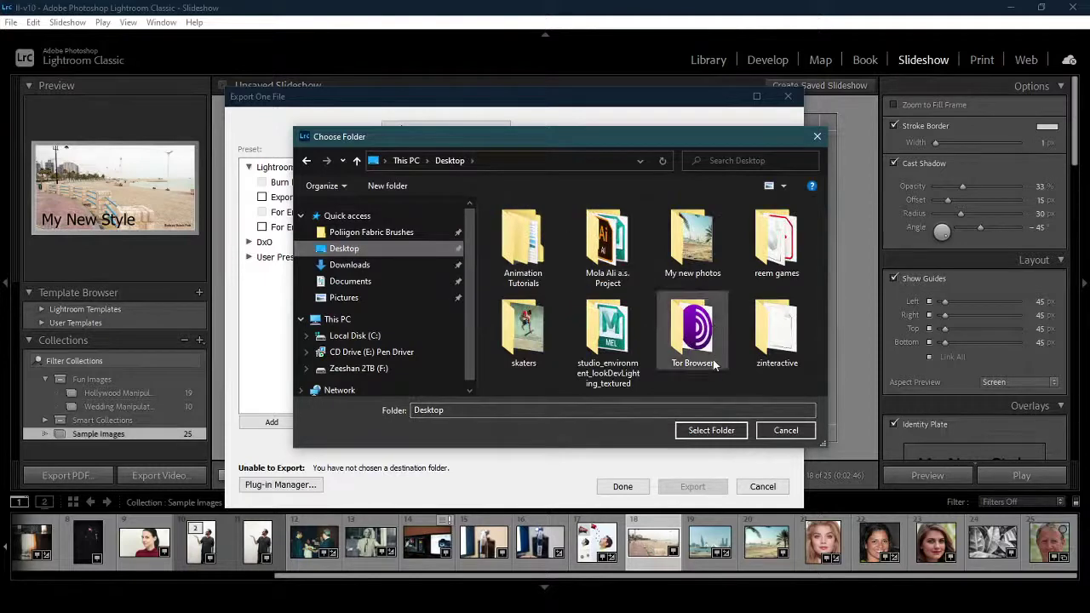
double_click(693, 239)
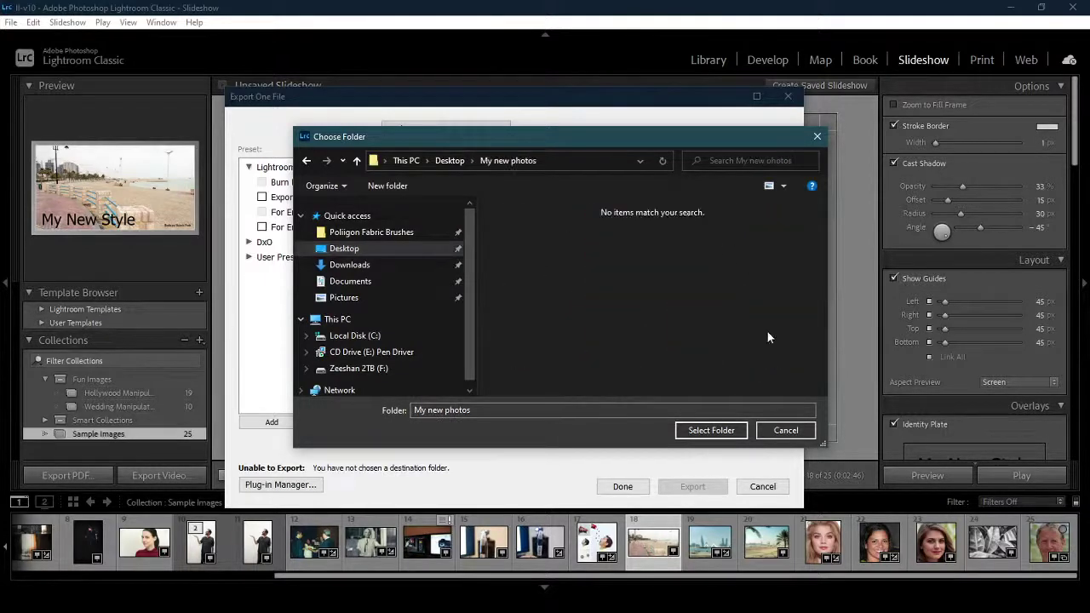
left_click(711, 430)
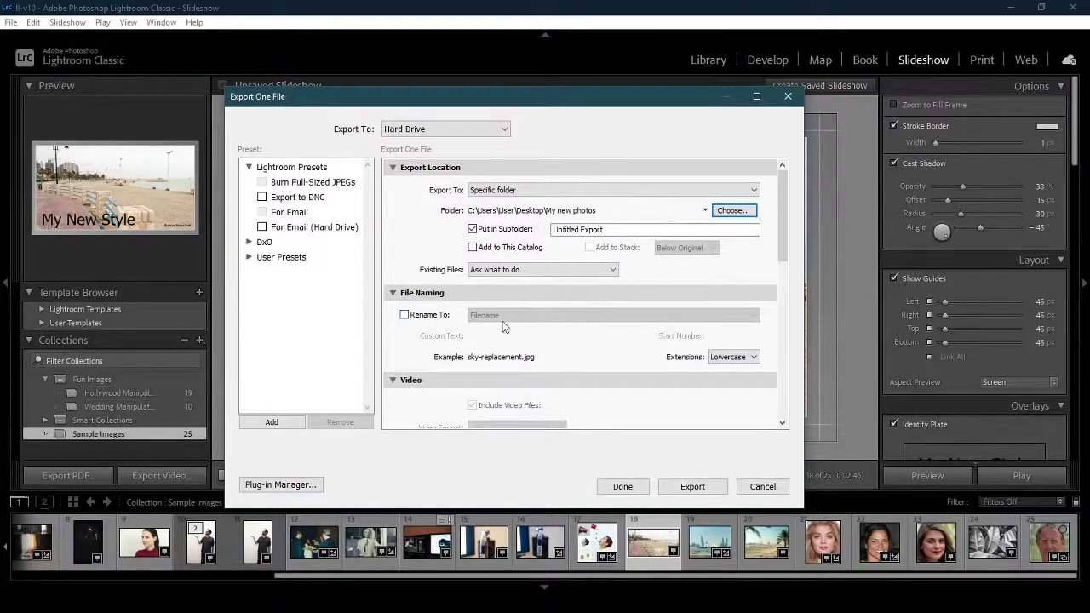
left_click(692, 486)
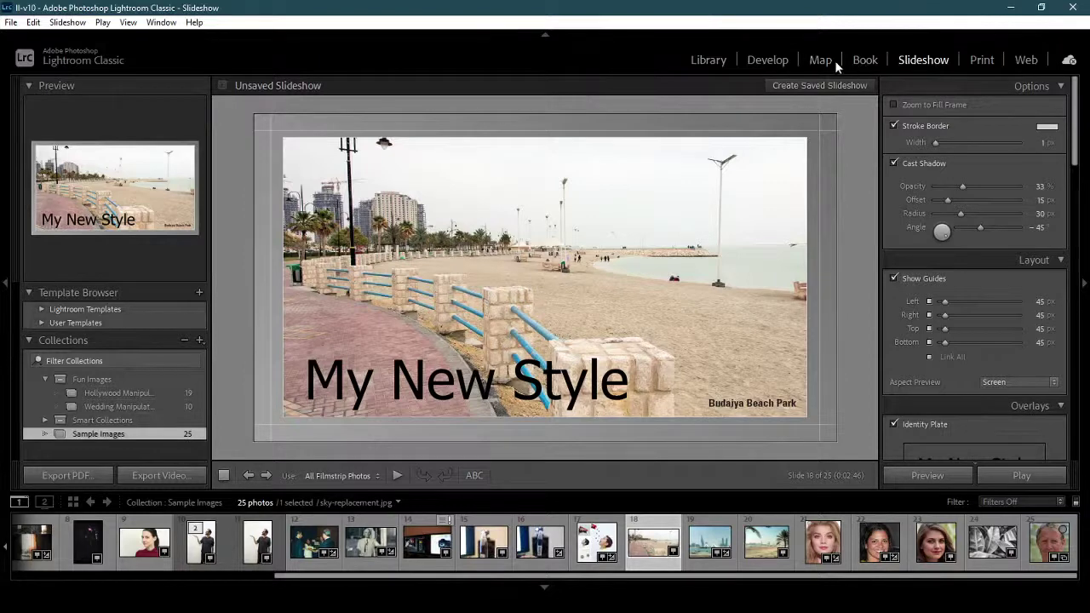
Start a photo import from the Library module with the Desktop folder "My new photos" as the source.
left_click(709, 61)
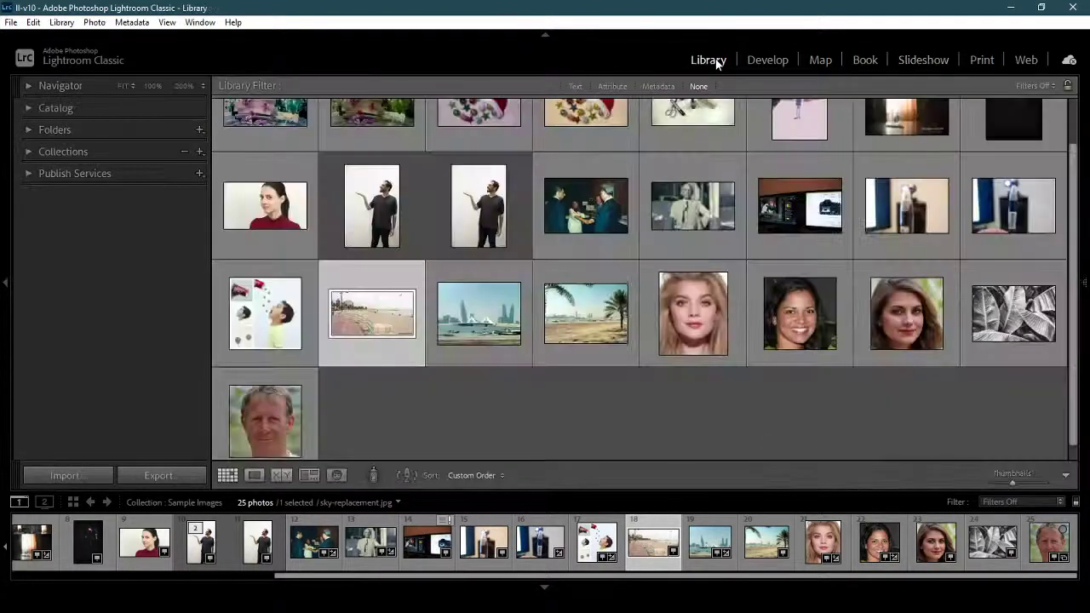
left_click(11, 22)
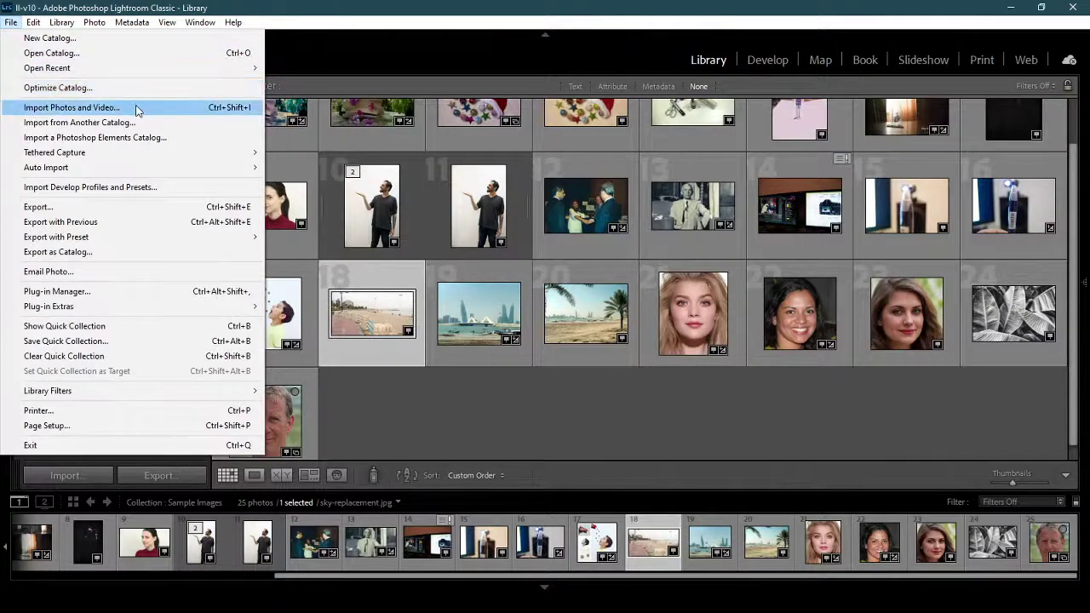
left_click(147, 107)
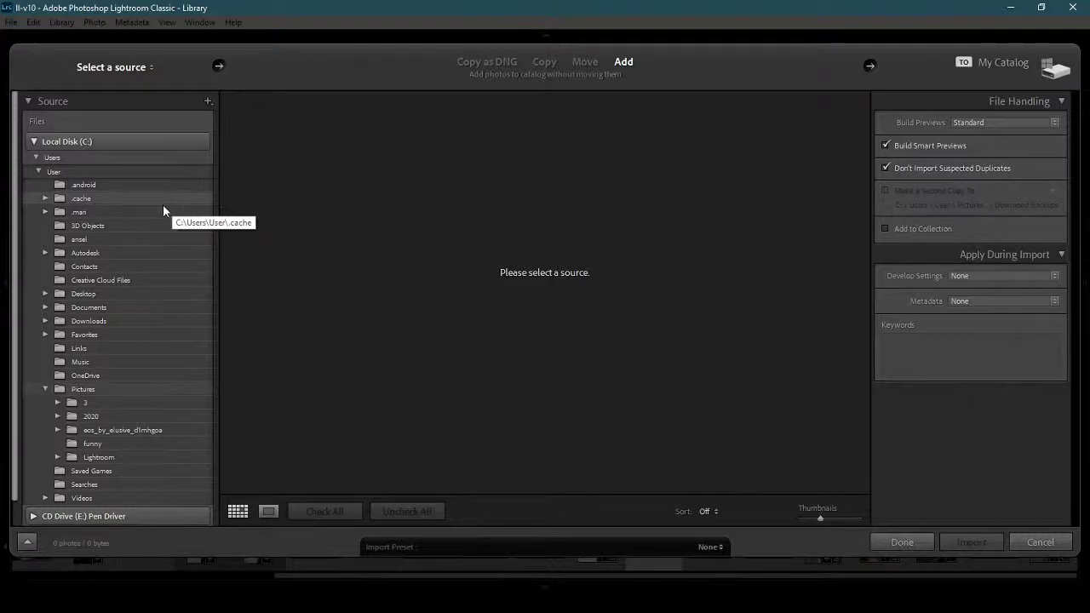
left_click(45, 294)
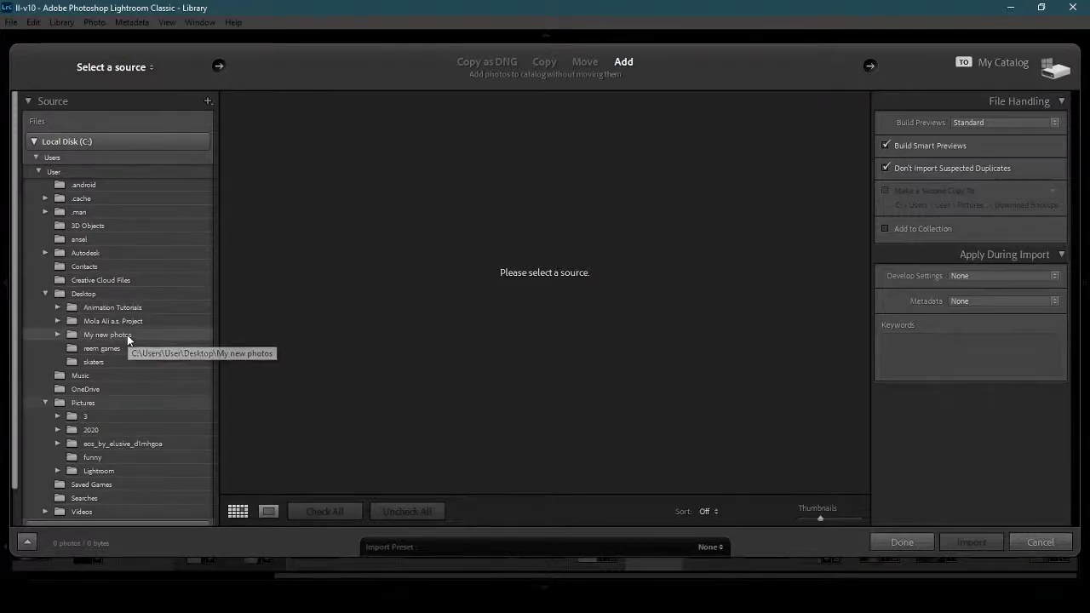
left_click(126, 335)
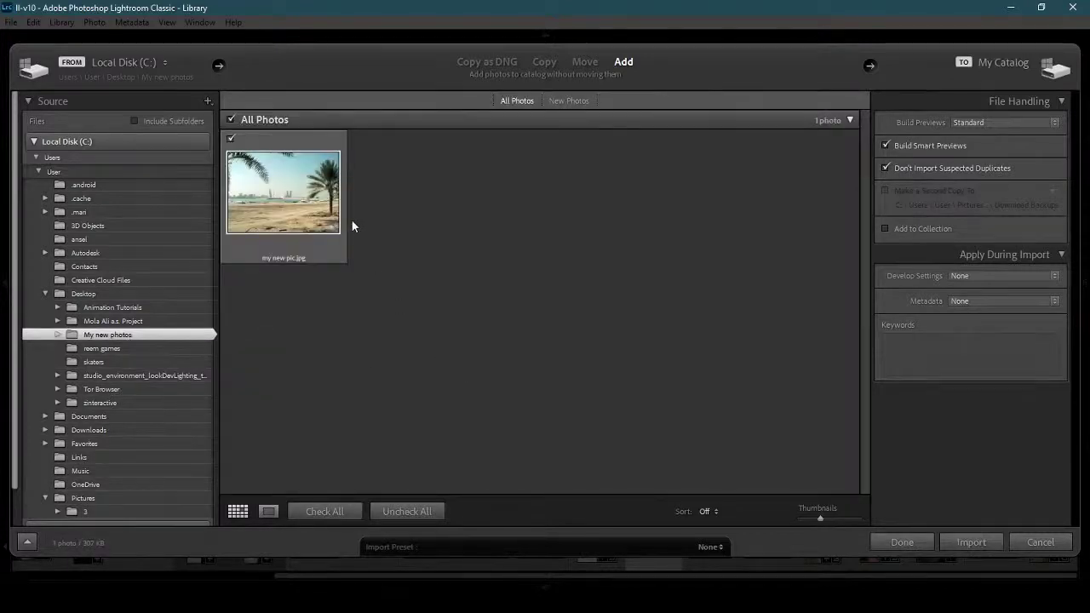
Import "my new pic.jpg" into the catalog with the Add option.
left_click(326, 211)
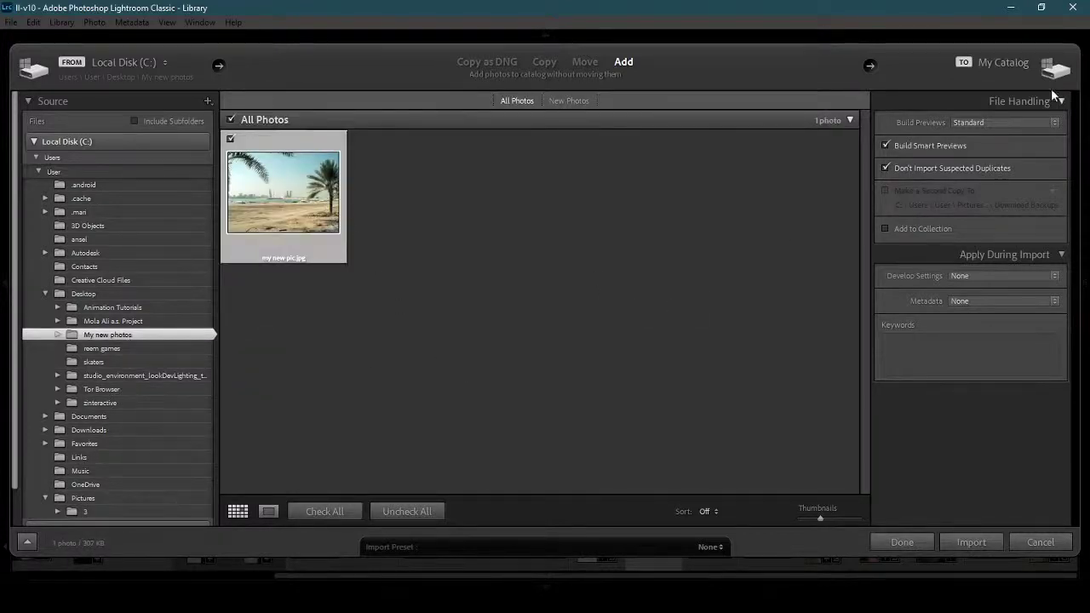
left_click(1072, 9)
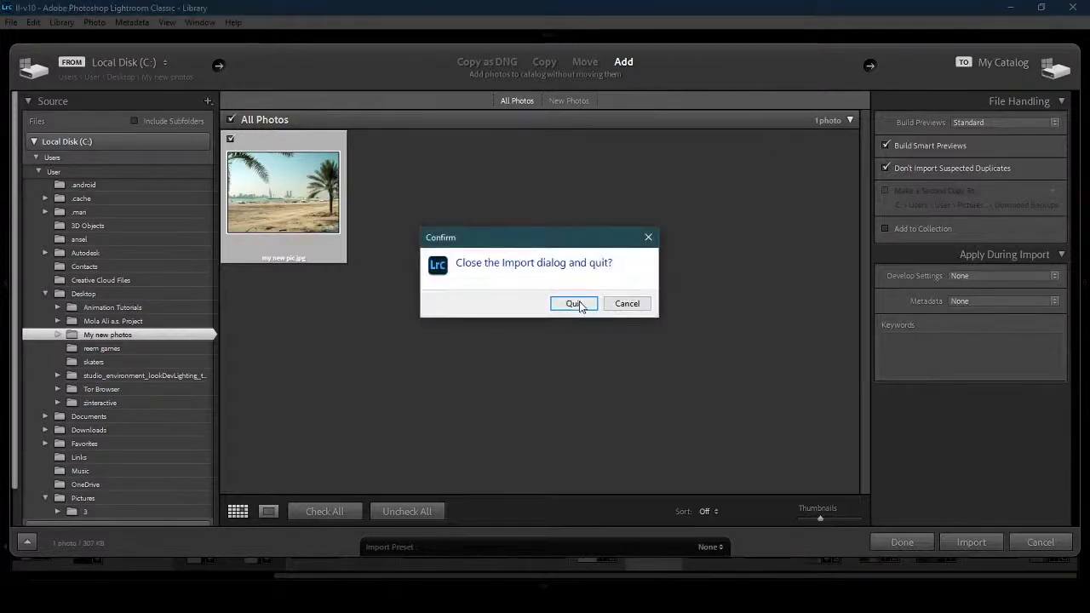
left_click(628, 306)
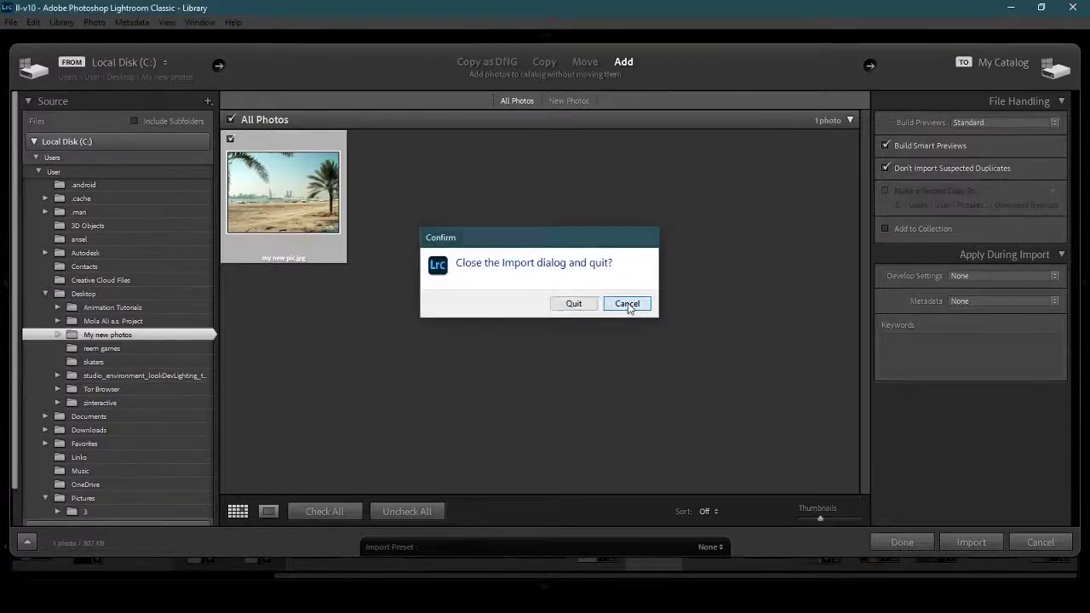
left_click(979, 543)
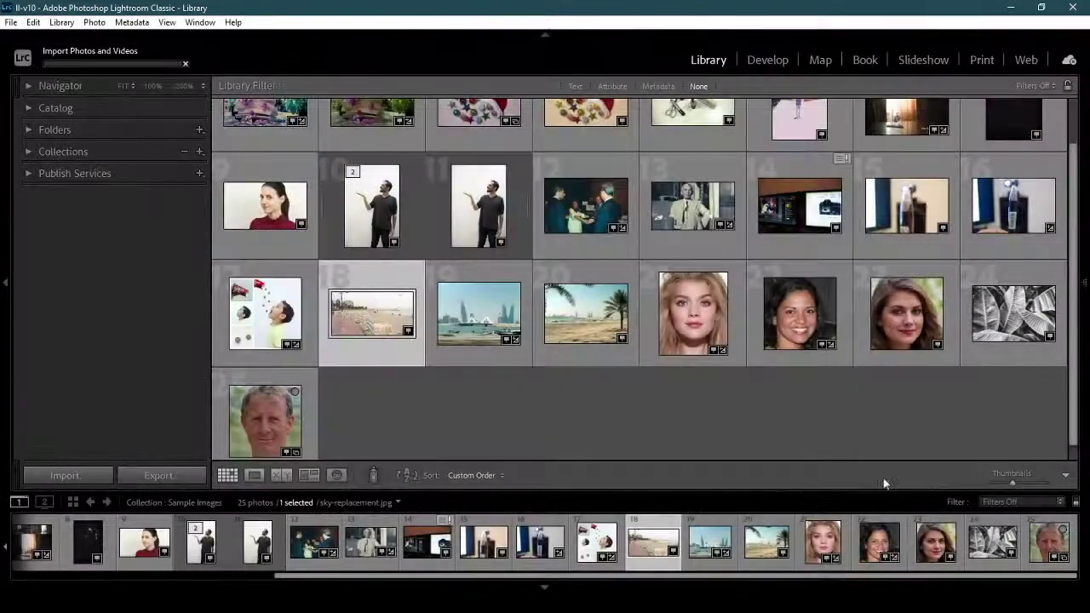
Return to the Slideshow module, review the beach photo's export settings down to Post-Processing, and cancel the export.
left_click(914, 59)
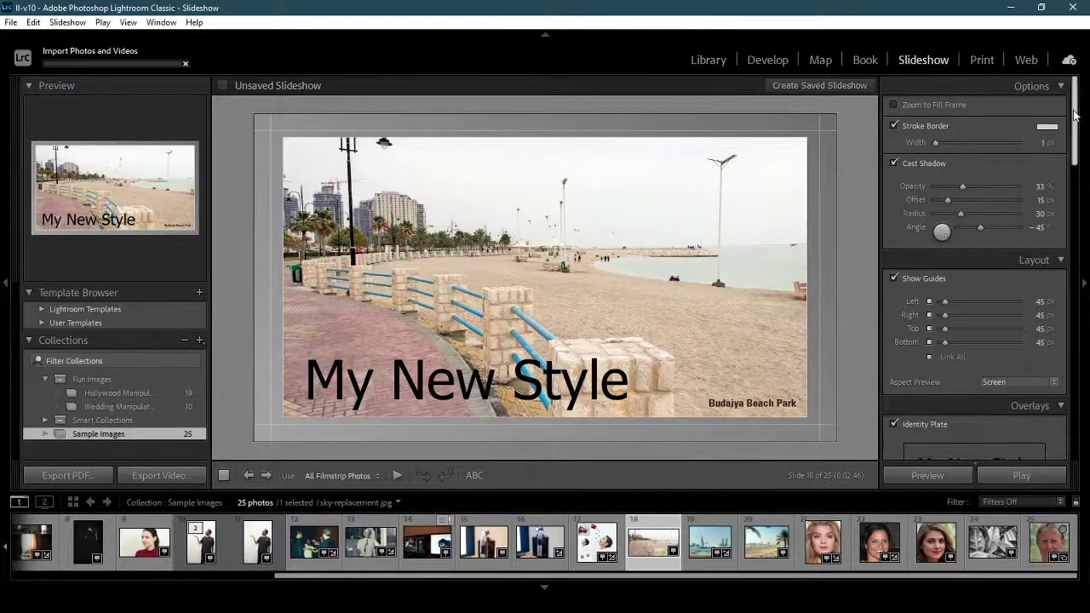
left_click(11, 22)
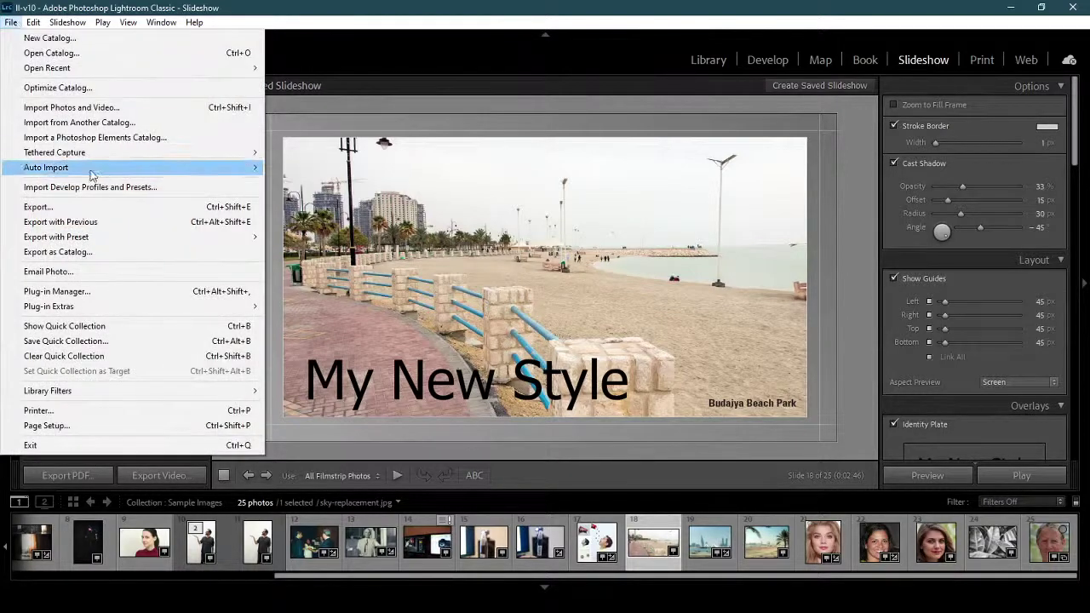
left_click(569, 274)
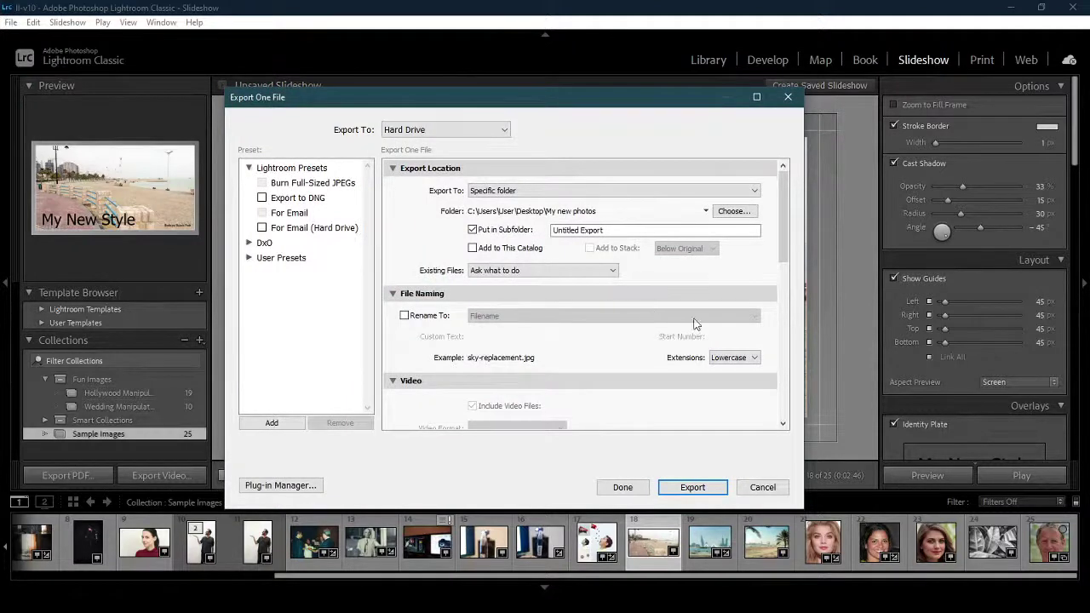
left_click_drag(781, 233, 797, 407)
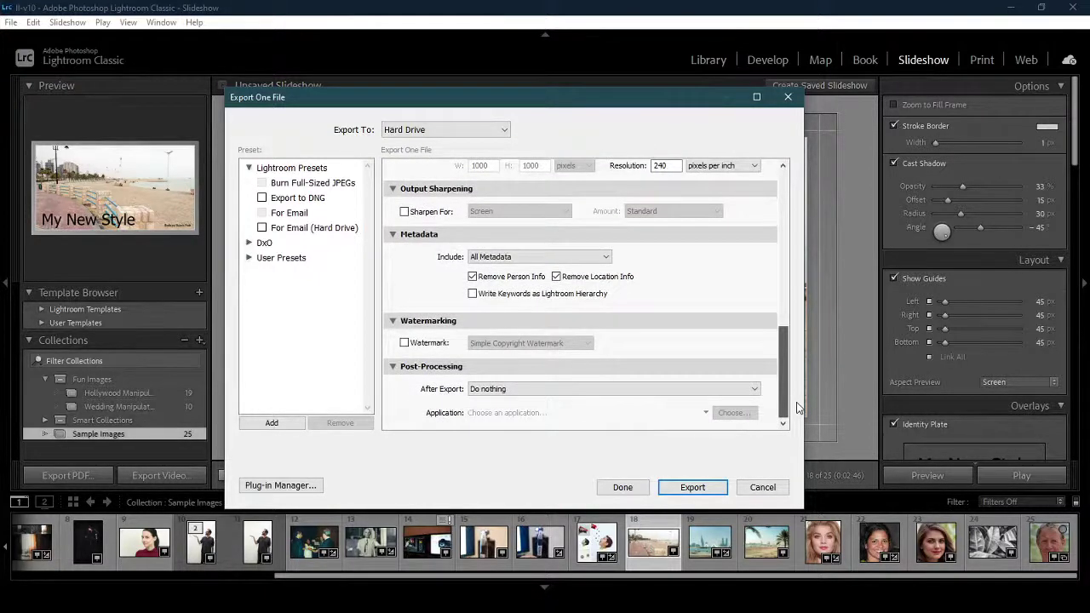
left_click(765, 487)
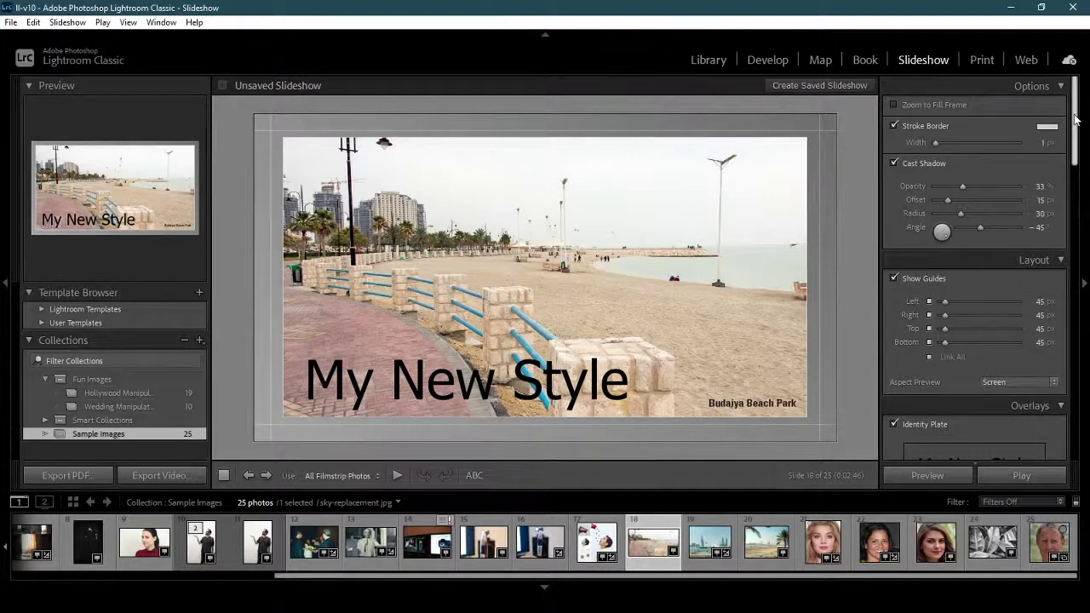
left_click_drag(1075, 122, 1086, 430)
scroll(937, 332, "up", 10)
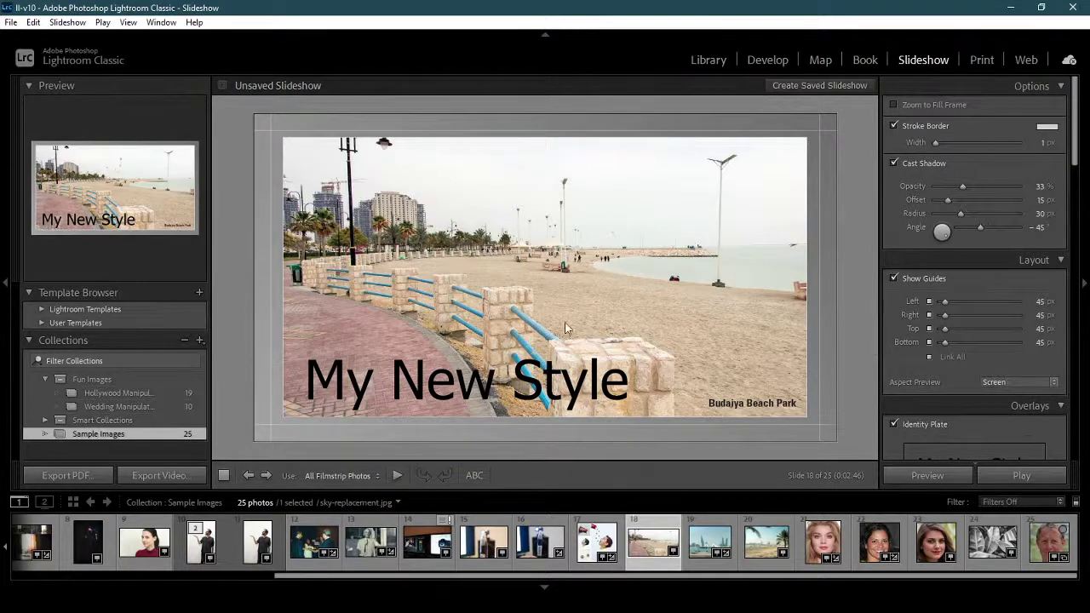
Switch to the Print module and review its window, view and print commands.
left_click(987, 60)
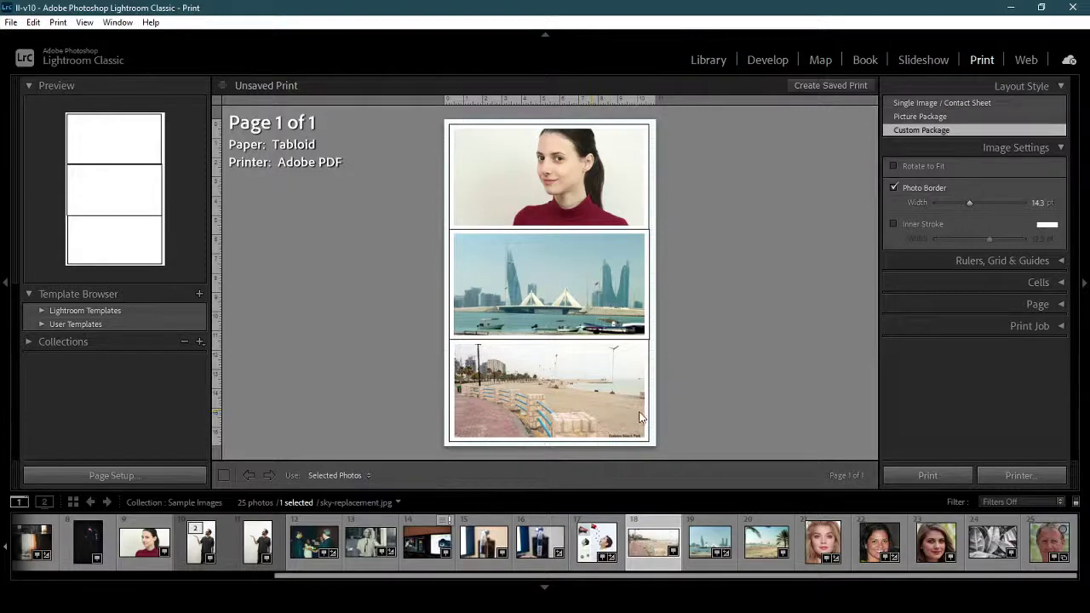
left_click(116, 23)
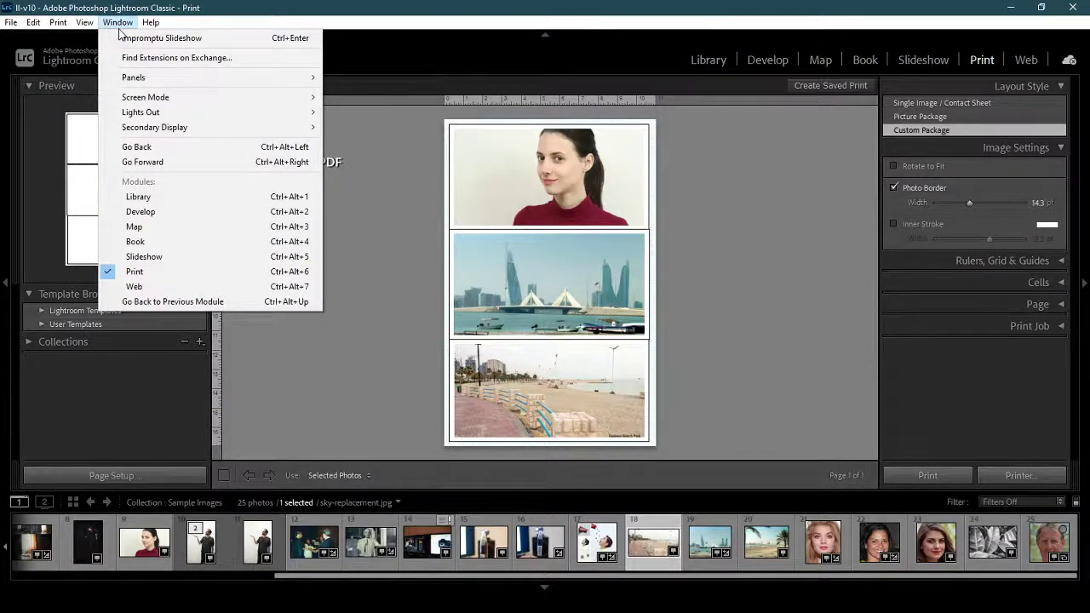
left_click(332, 162)
left_click(85, 23)
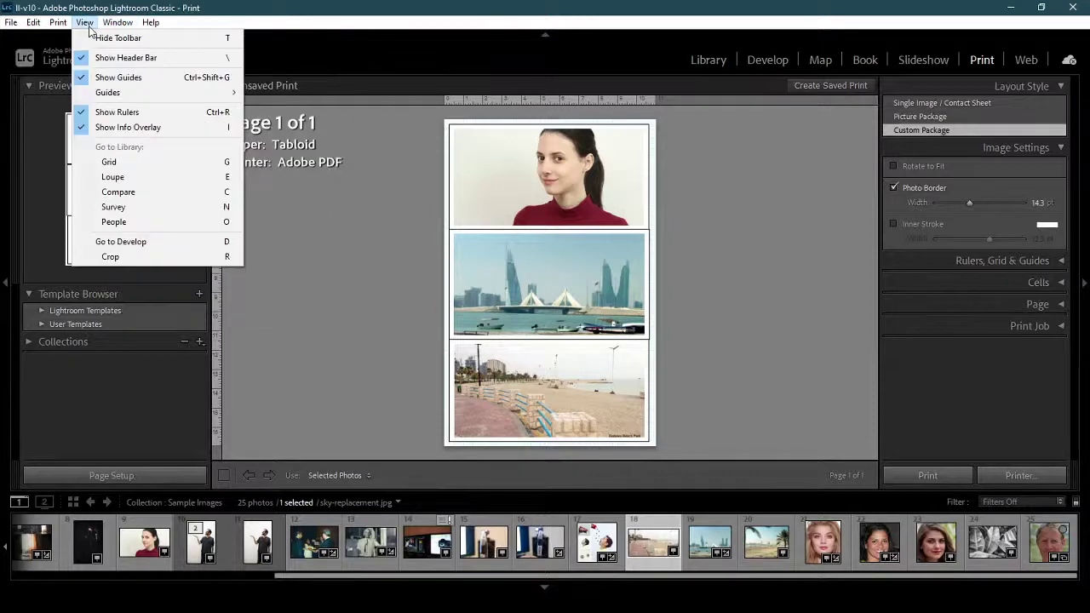
mouse_move(61, 30)
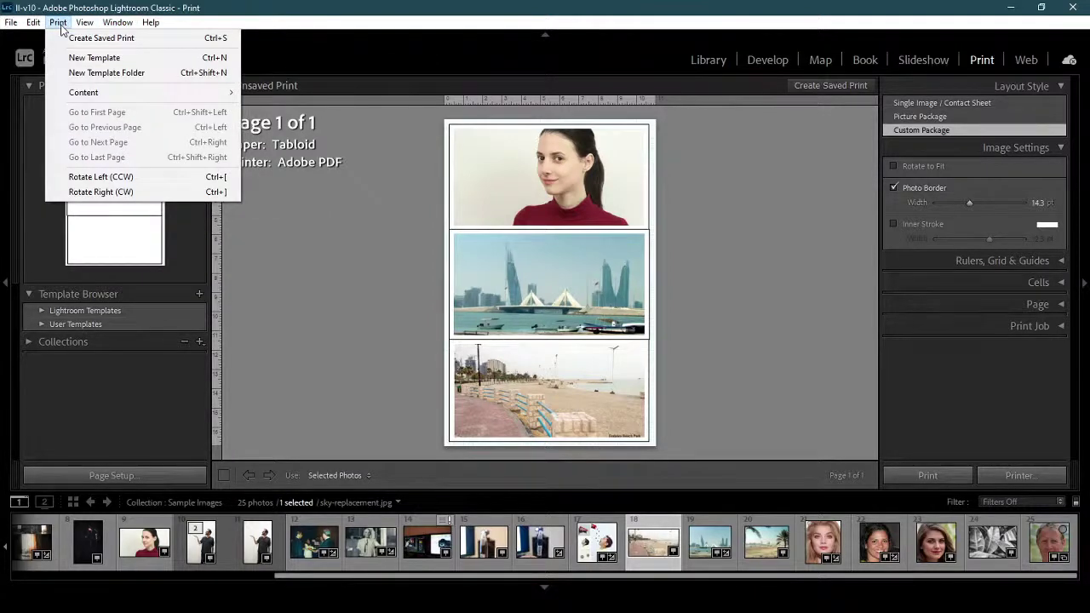
mouse_move(151, 23)
Switch to the Develop module and review its Photo, Settings and Develop commands, including the flag options.
left_click(784, 56)
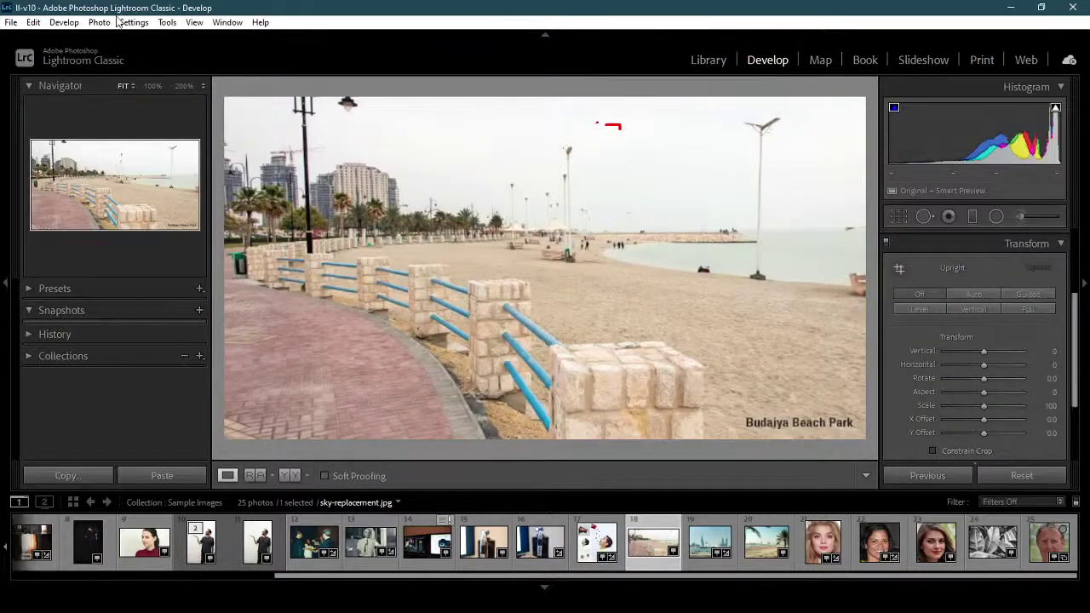
left_click(134, 23)
mouse_move(100, 23)
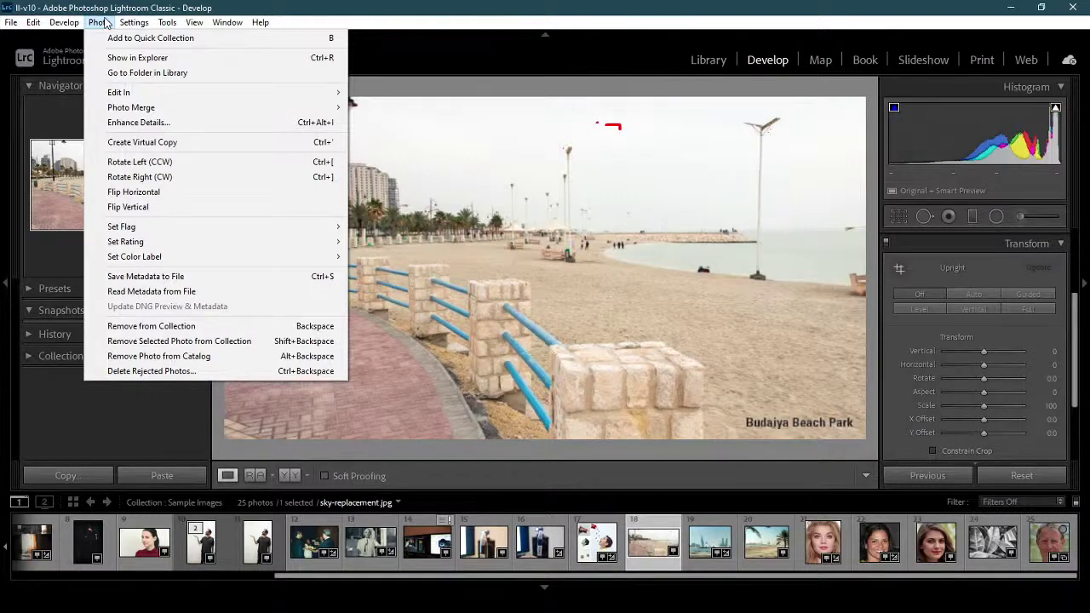
mouse_move(65, 24)
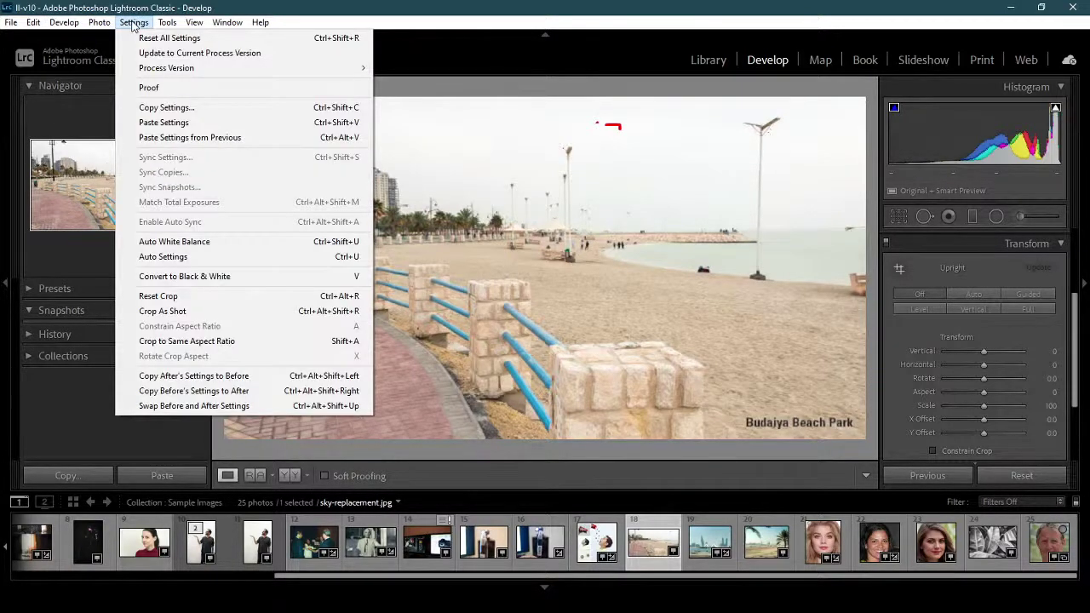
mouse_move(204, 26)
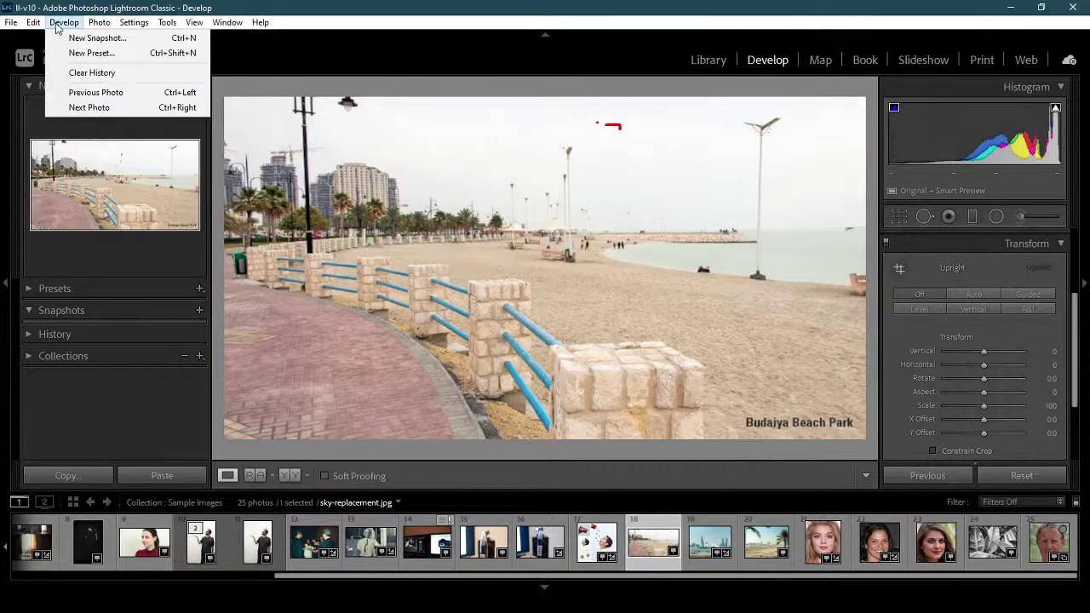
mouse_move(14, 26)
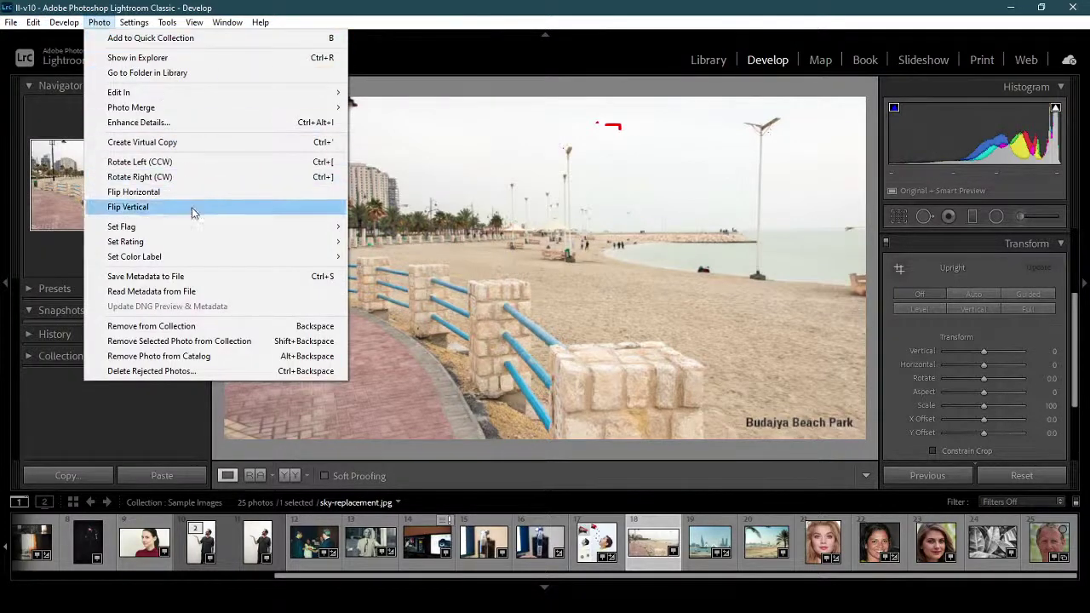
mouse_move(197, 234)
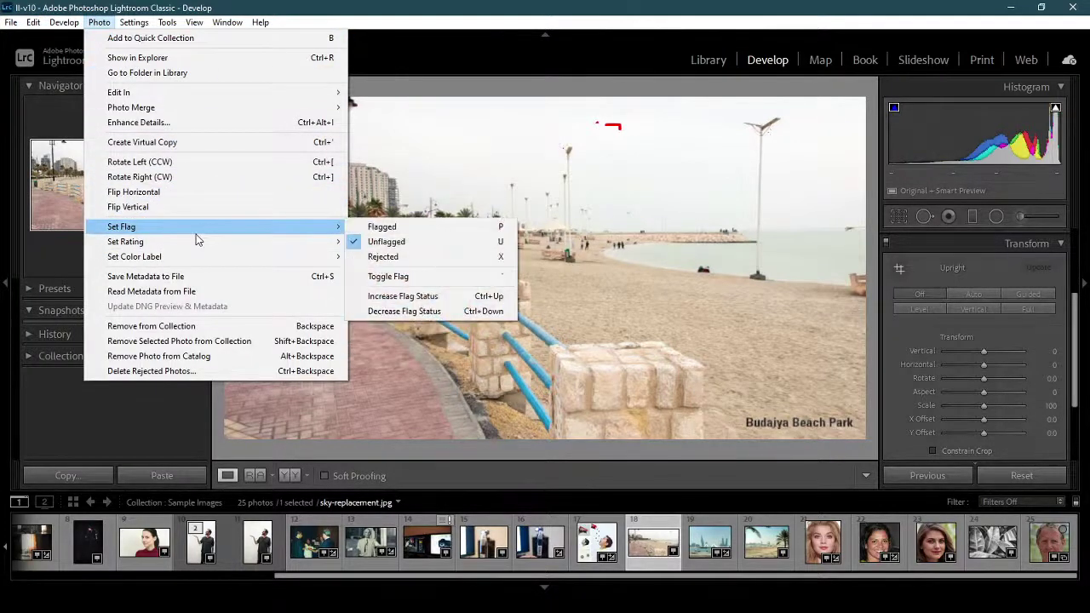
Send the beach photo to Color Efex Pro 4 as a copy with Lightroom adjustments and select that copy in the filmstrip.
mouse_move(204, 97)
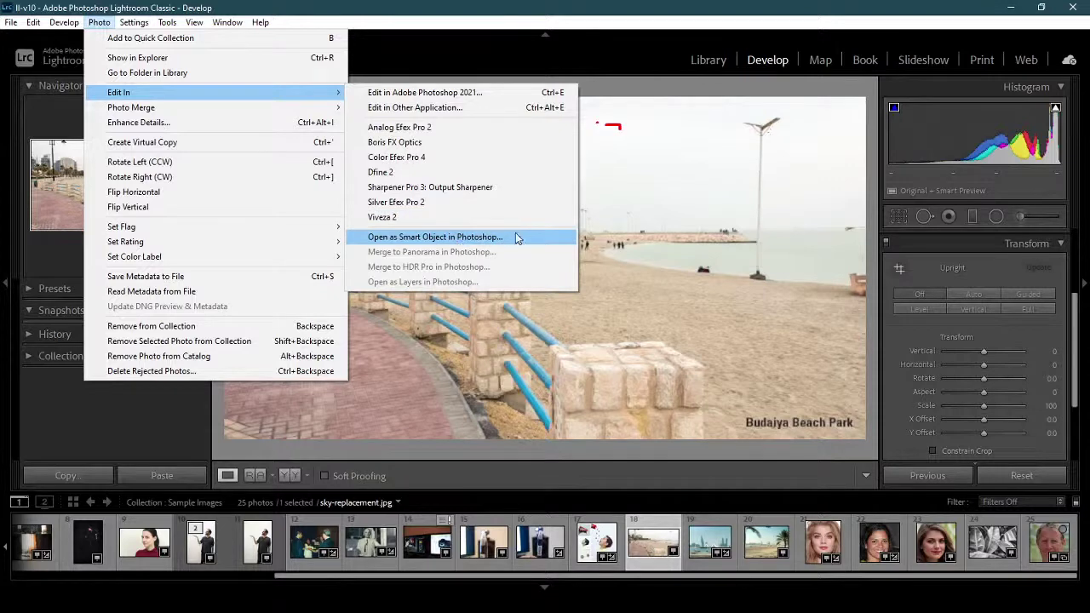
left_click(451, 161)
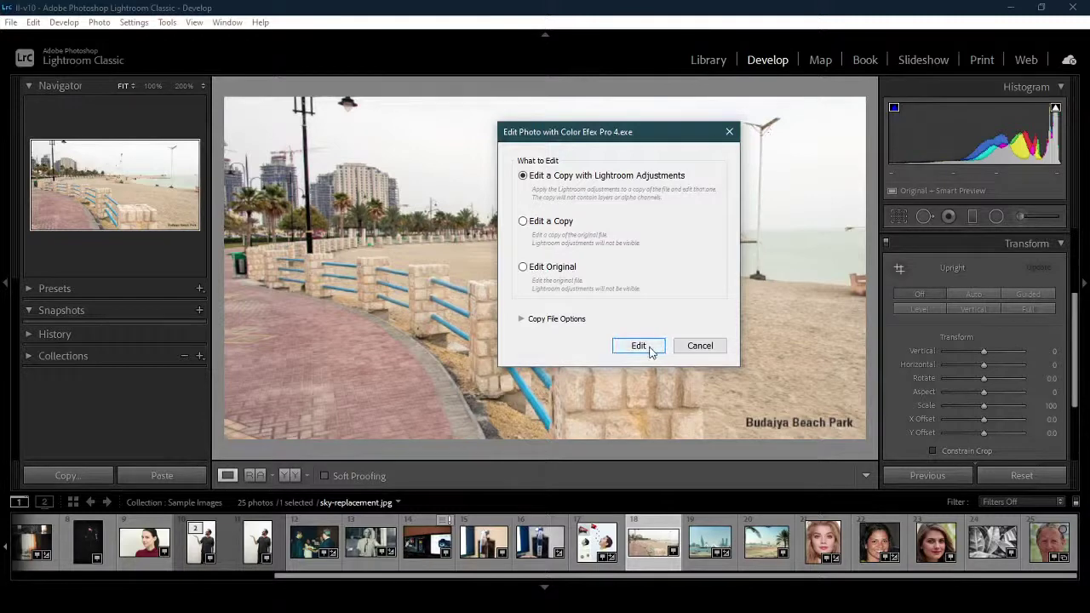
left_click(647, 346)
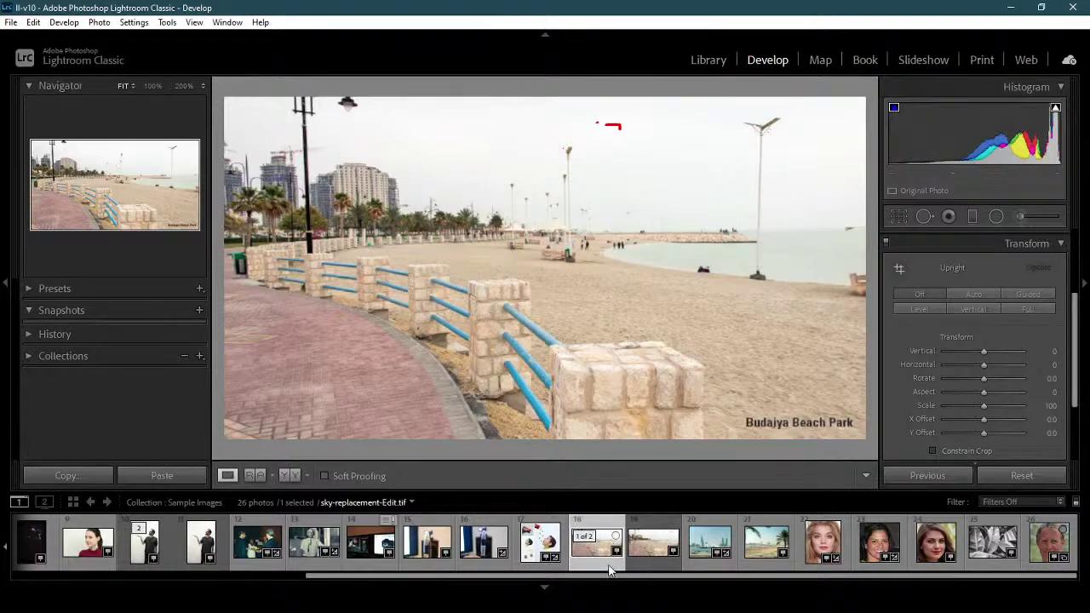
left_click(656, 554)
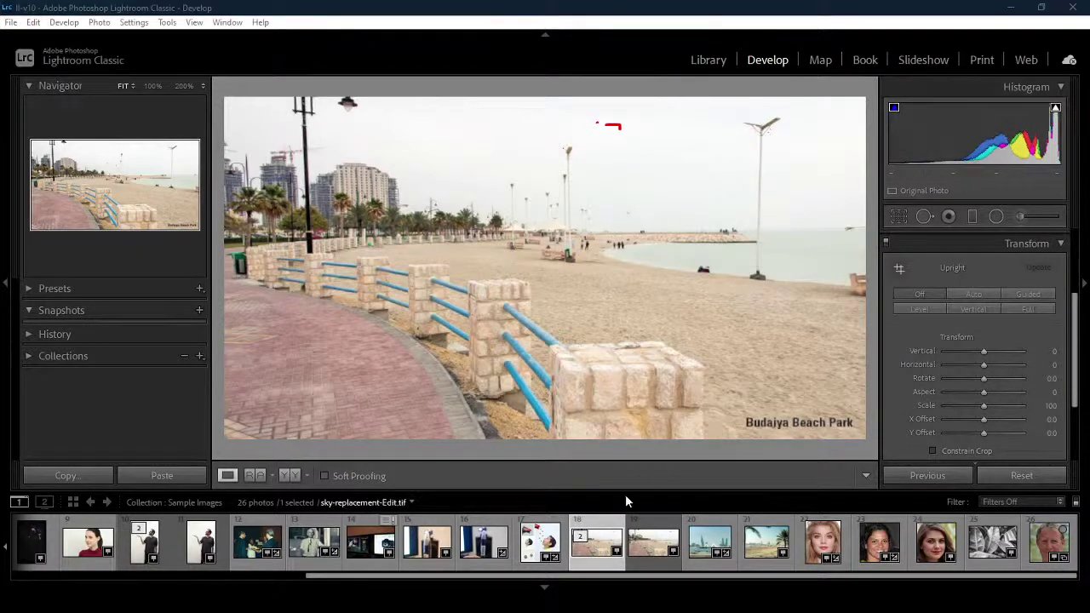
left_click(620, 550)
Open sky-replacement-Edit.tif in Color Efex Pro 4 and postpone the Nik Collection update.
left_click(135, 23)
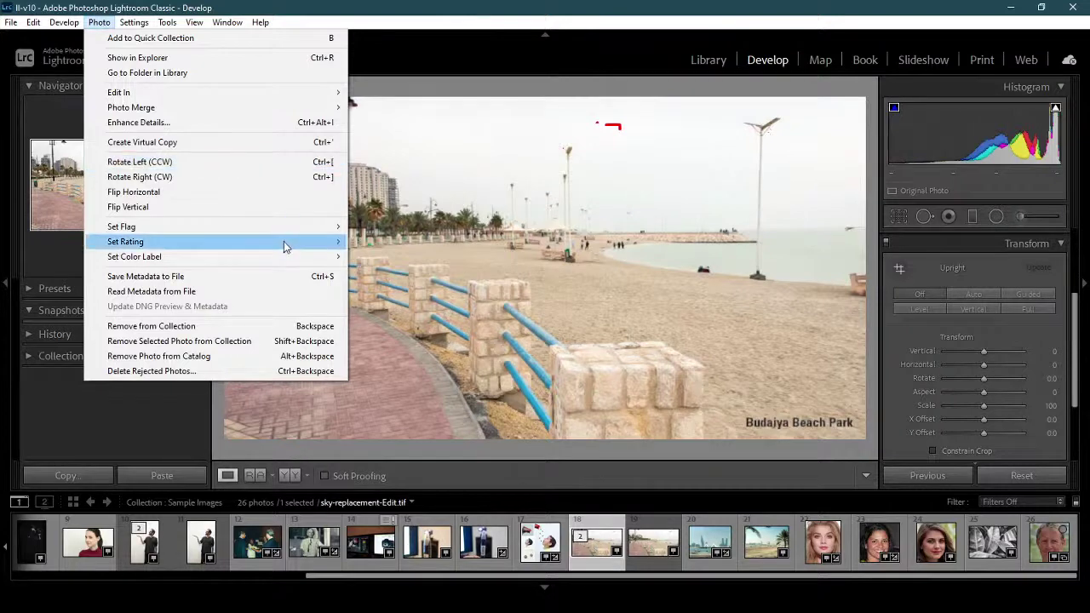
mouse_move(132, 25)
mouse_move(94, 28)
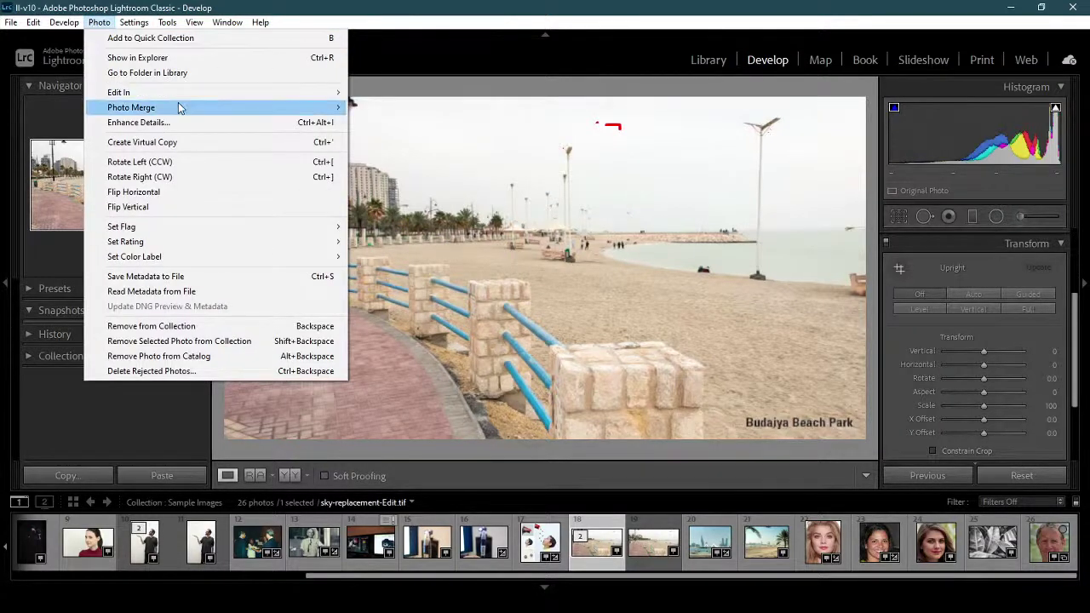
mouse_move(188, 93)
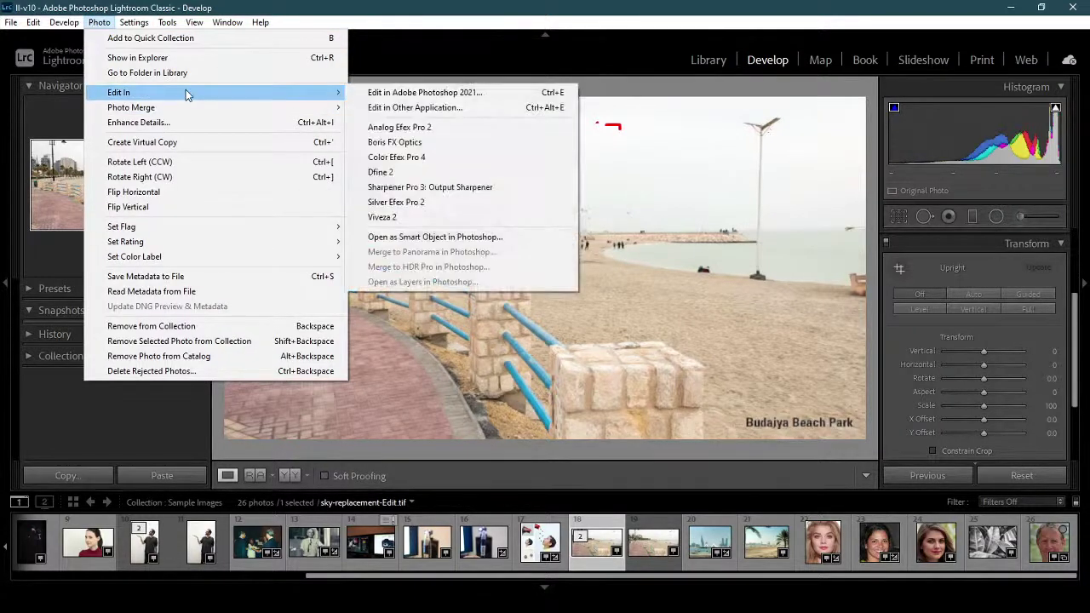
left_click(477, 158)
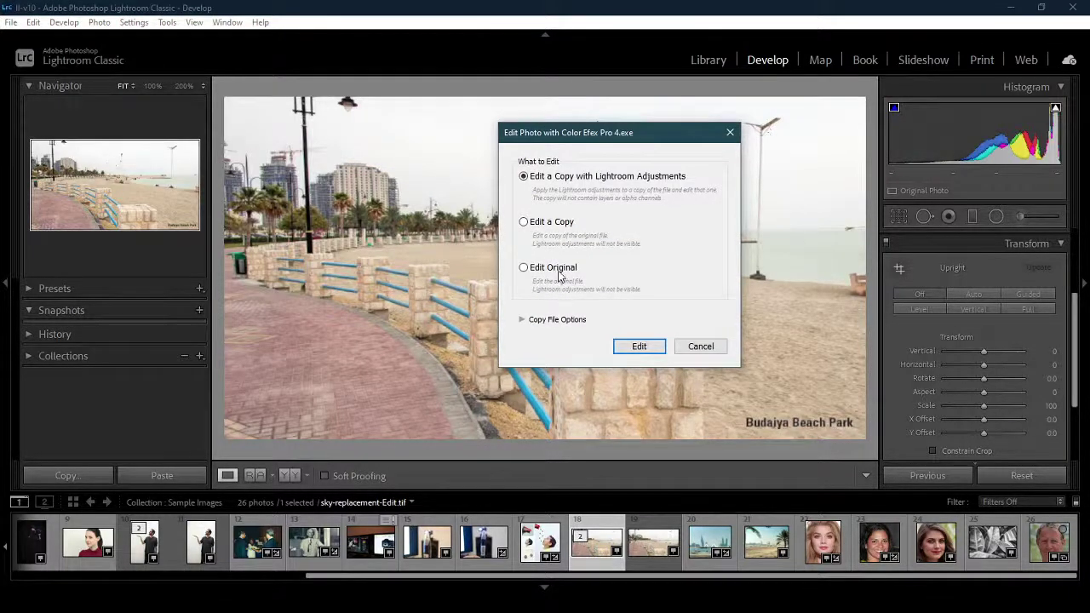
key("Return")
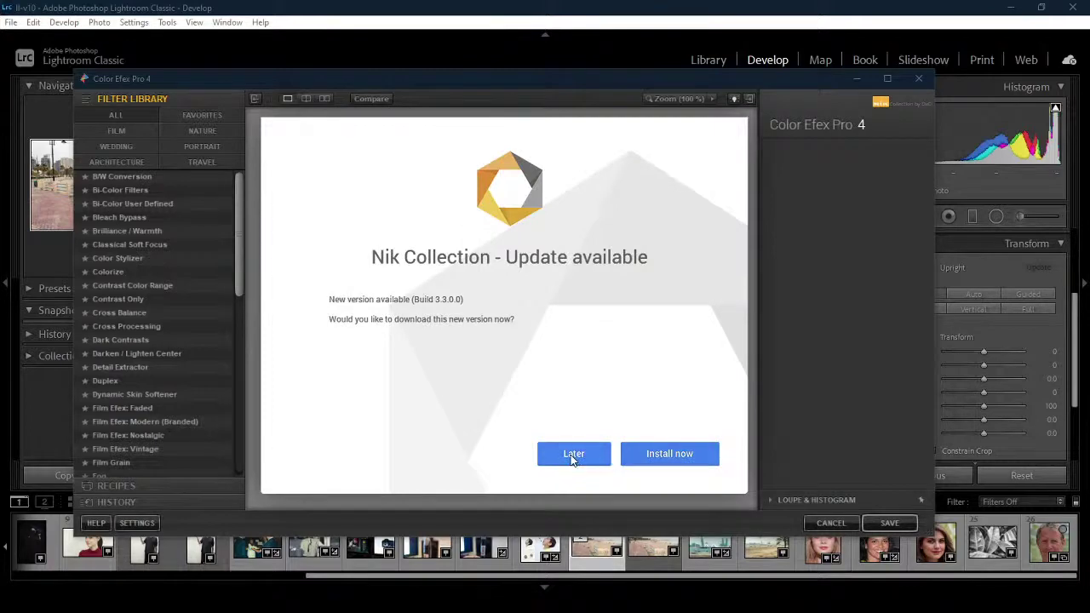
left_click(573, 455)
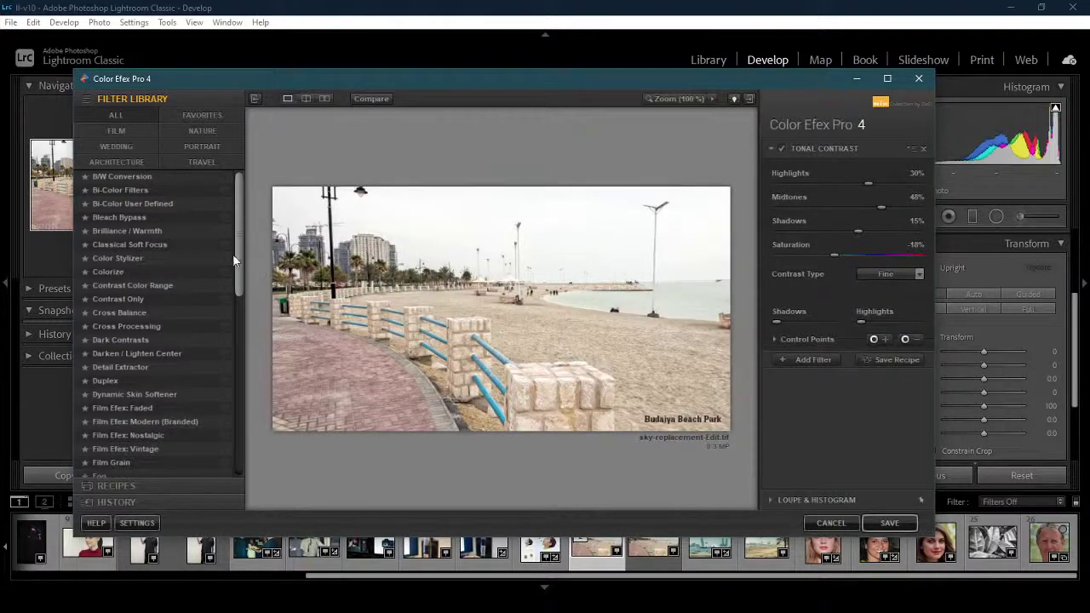
Try the Cross Processing filter on the beach photo with method Y06.
left_click(133, 326)
left_click(897, 178)
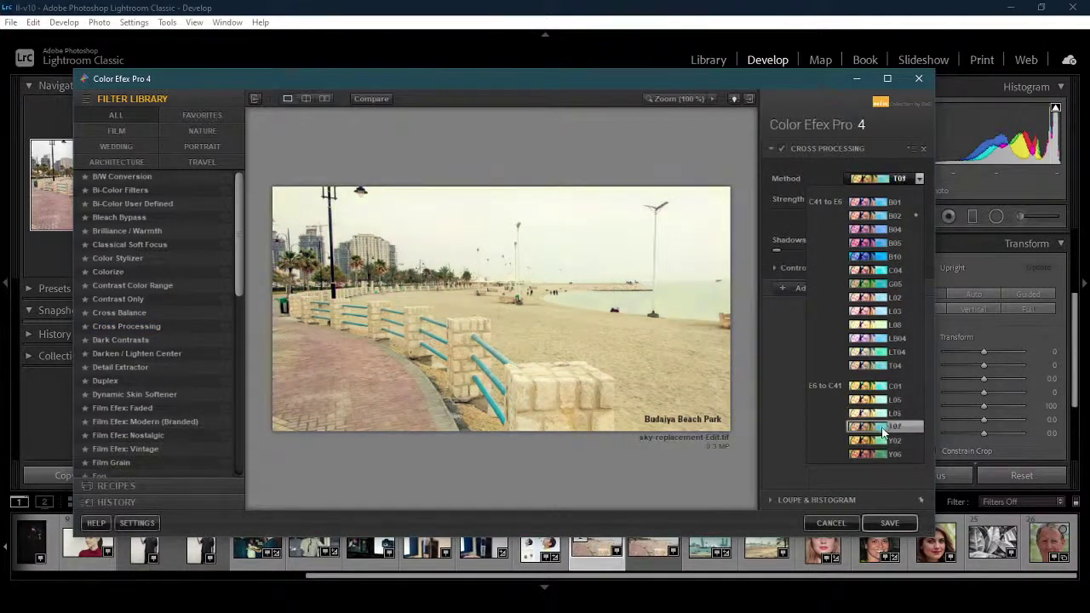
left_click(880, 454)
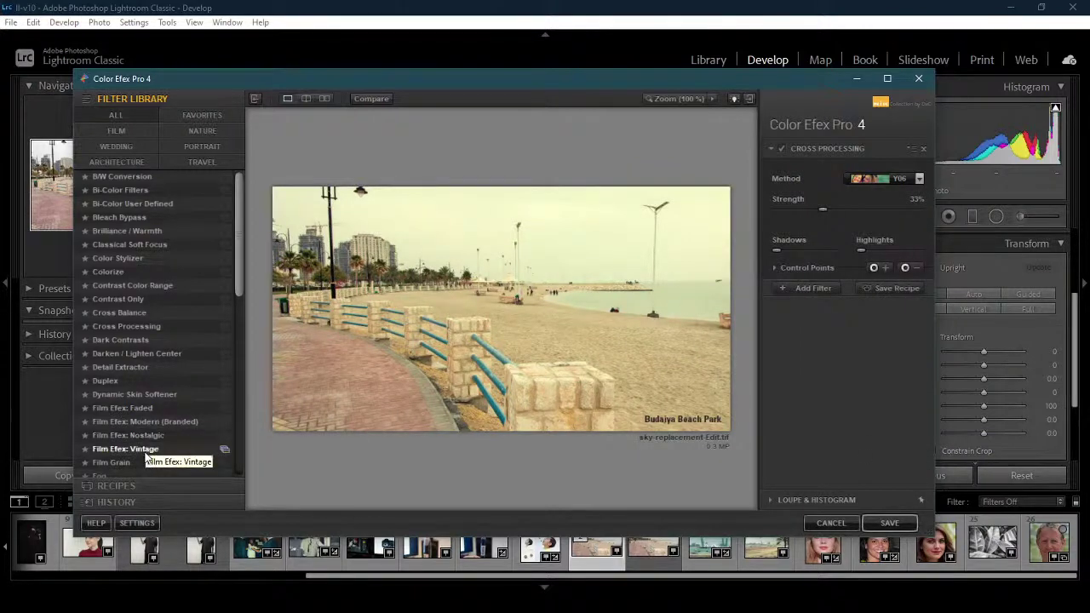
Try the Film Efex: Nostalgic and Film Efex: Modern (Branded) filters, and look at the Modern filter's presets.
scroll(151, 423, "down", 1)
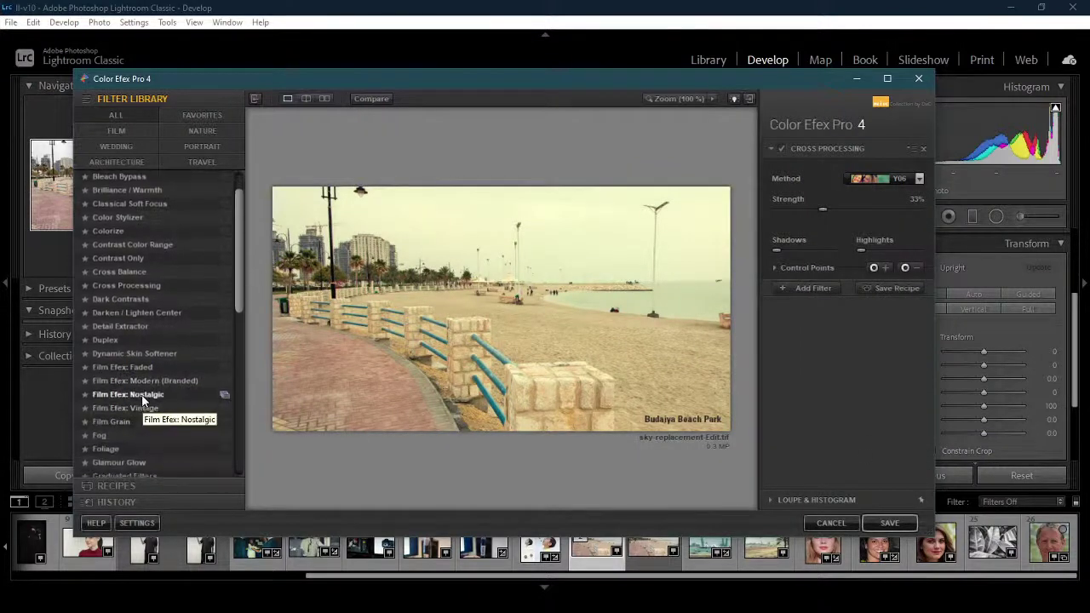
left_click(141, 395)
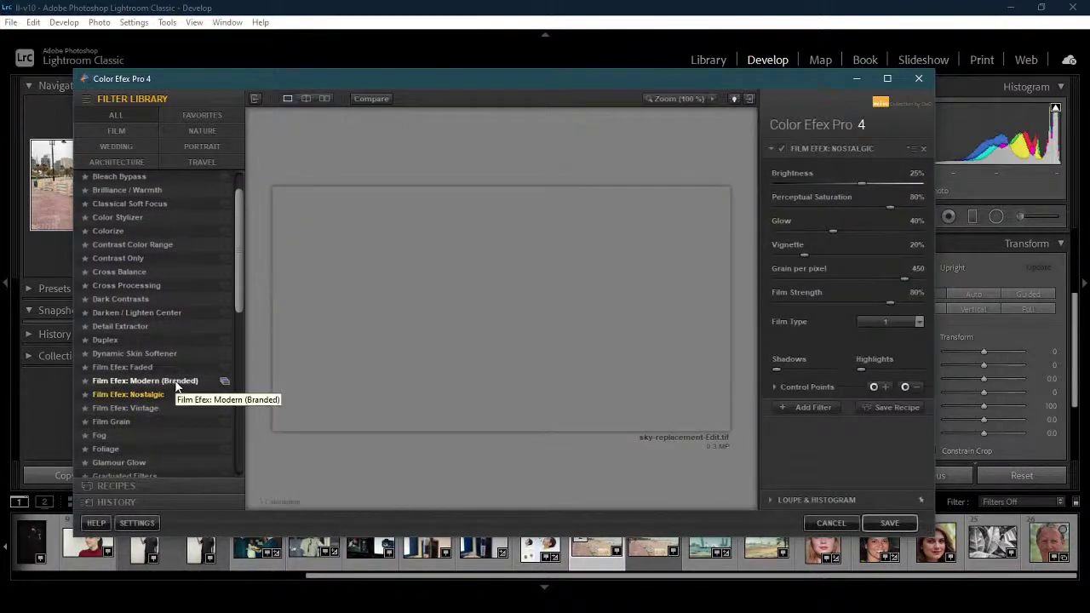
left_click(176, 383)
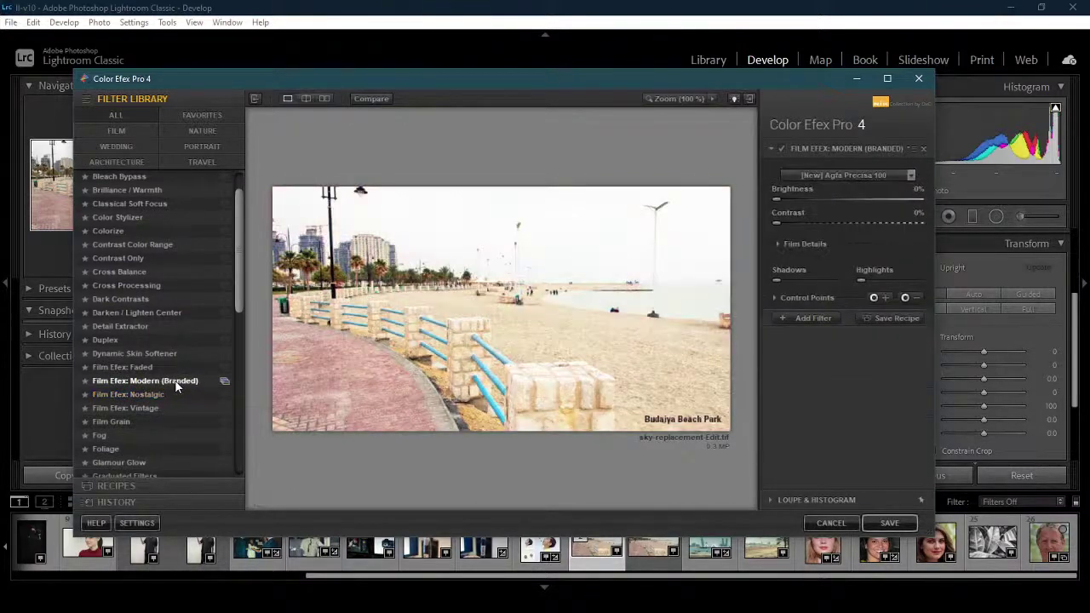
left_click(225, 382)
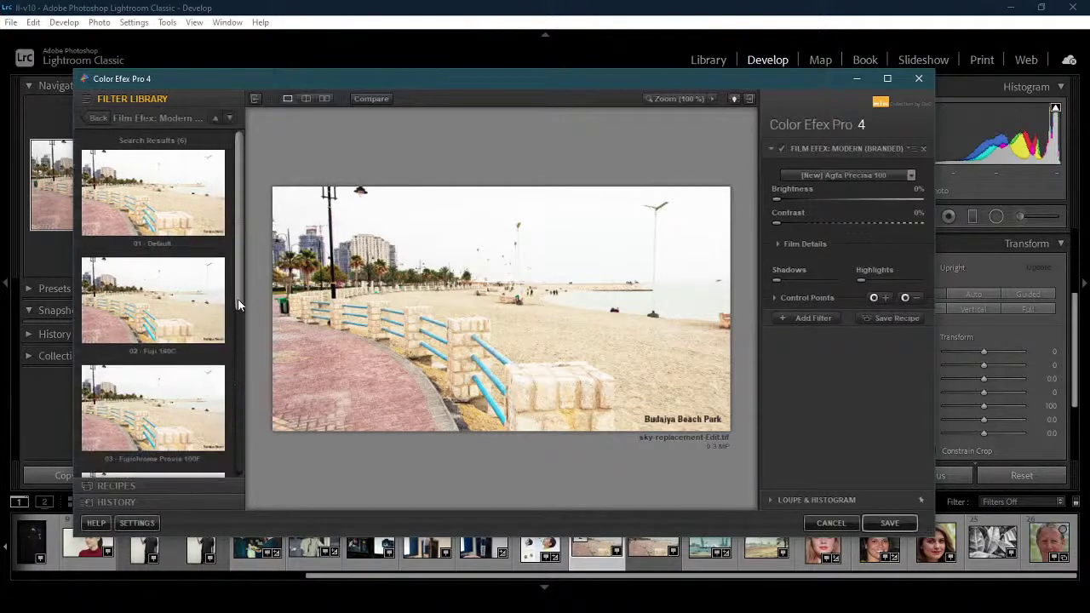
left_click(99, 116)
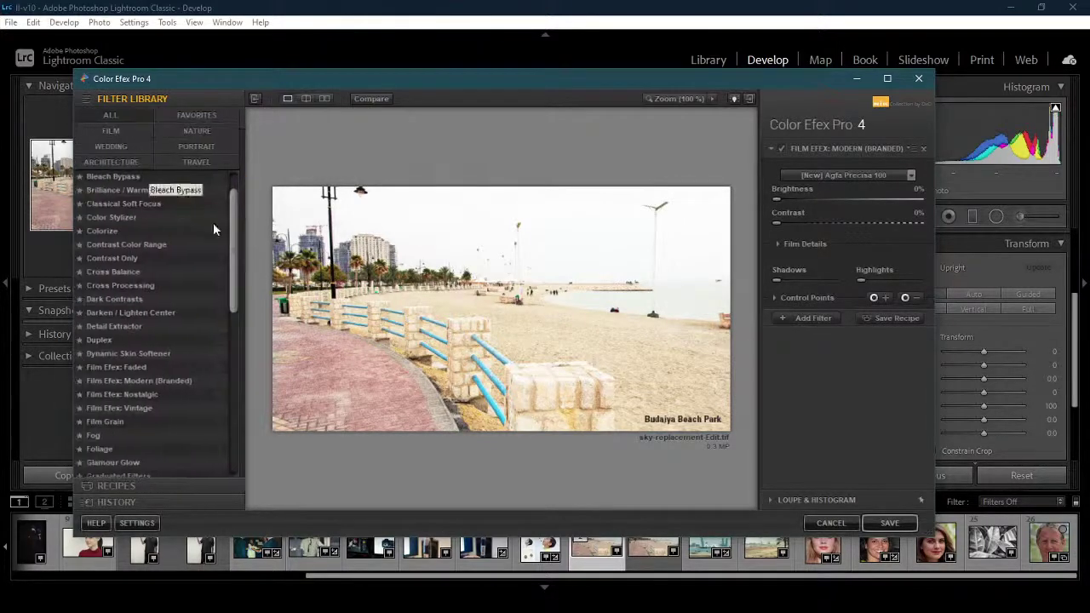
scroll(242, 270, "up", 1)
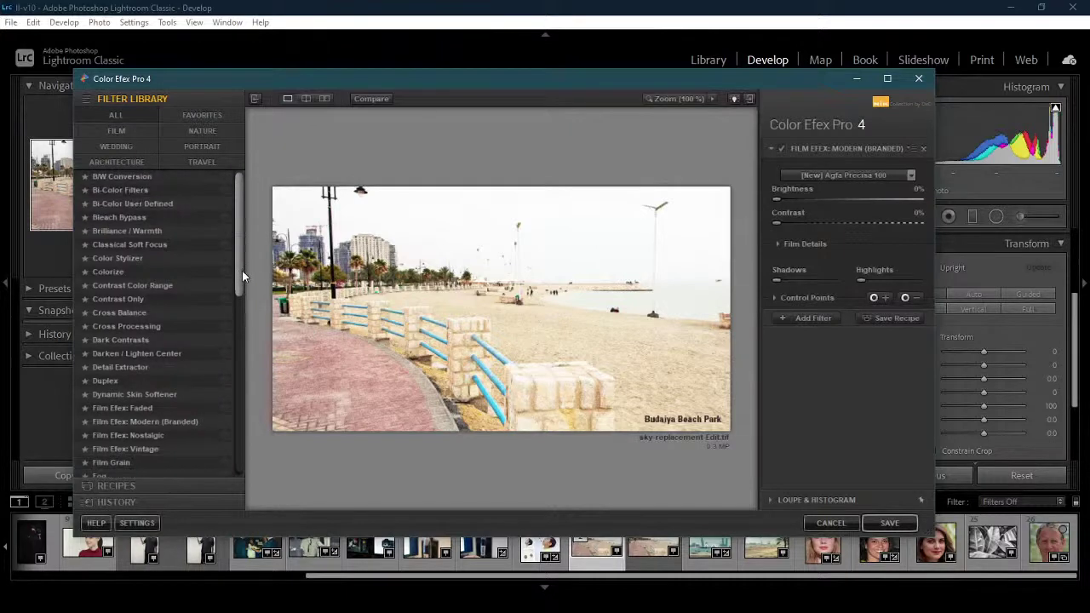
Try the Cross Processing presets E6-C41 C01 and C41-E6 L08 on the photo, and return to the filter list.
left_click(225, 327)
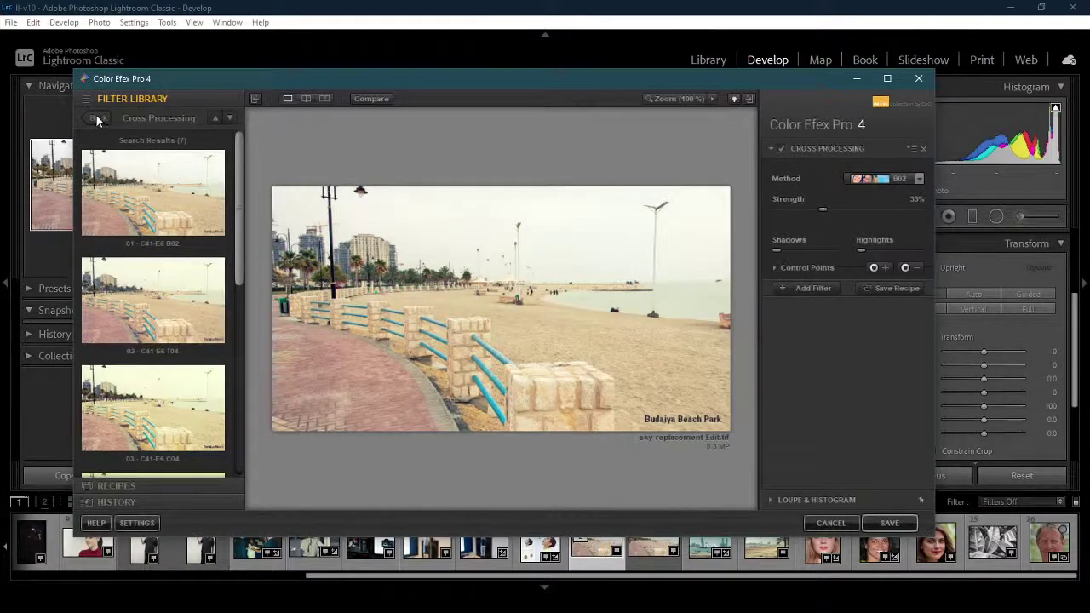
left_click(97, 118)
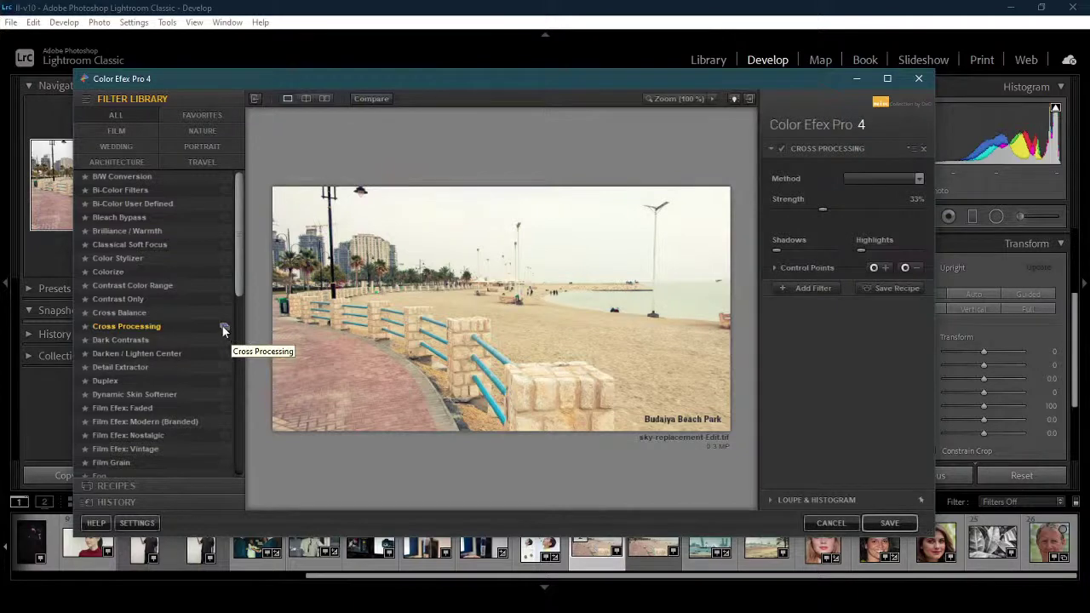
left_click(224, 327)
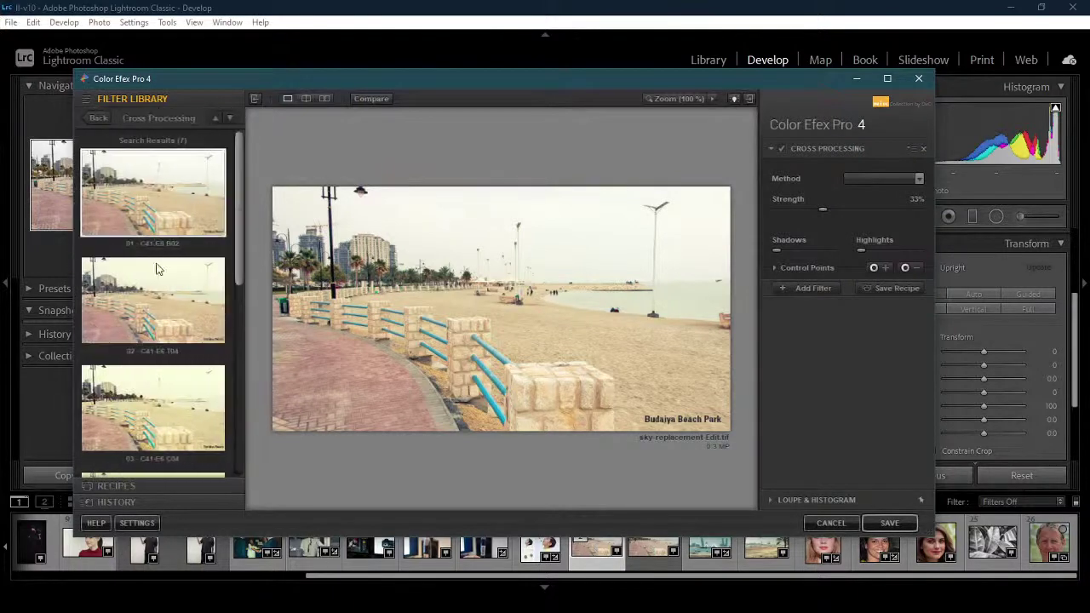
left_click_drag(242, 255, 232, 374)
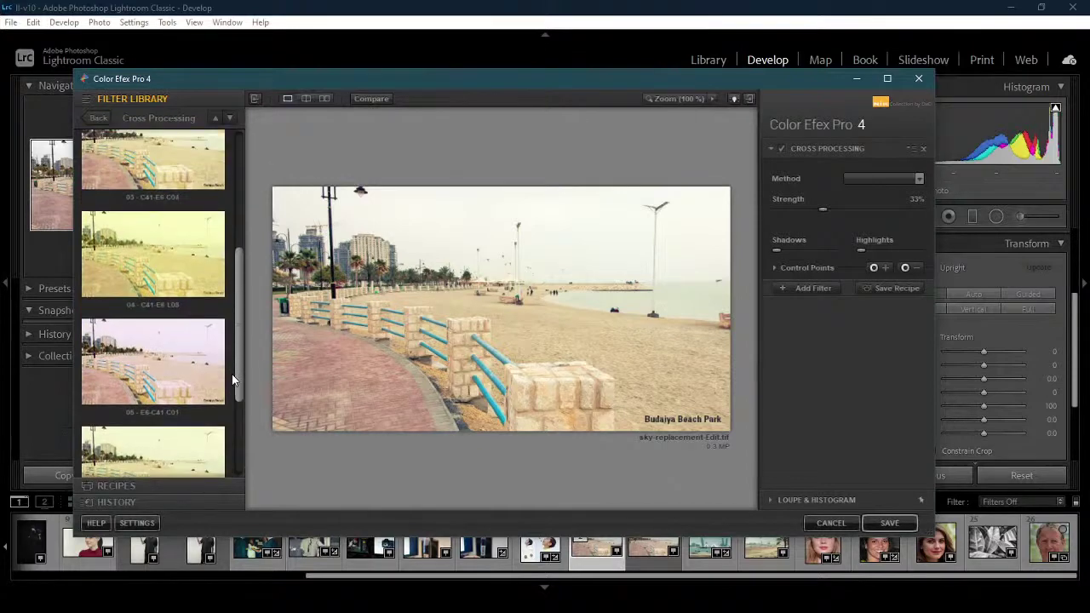
left_click(174, 360)
left_click(182, 265)
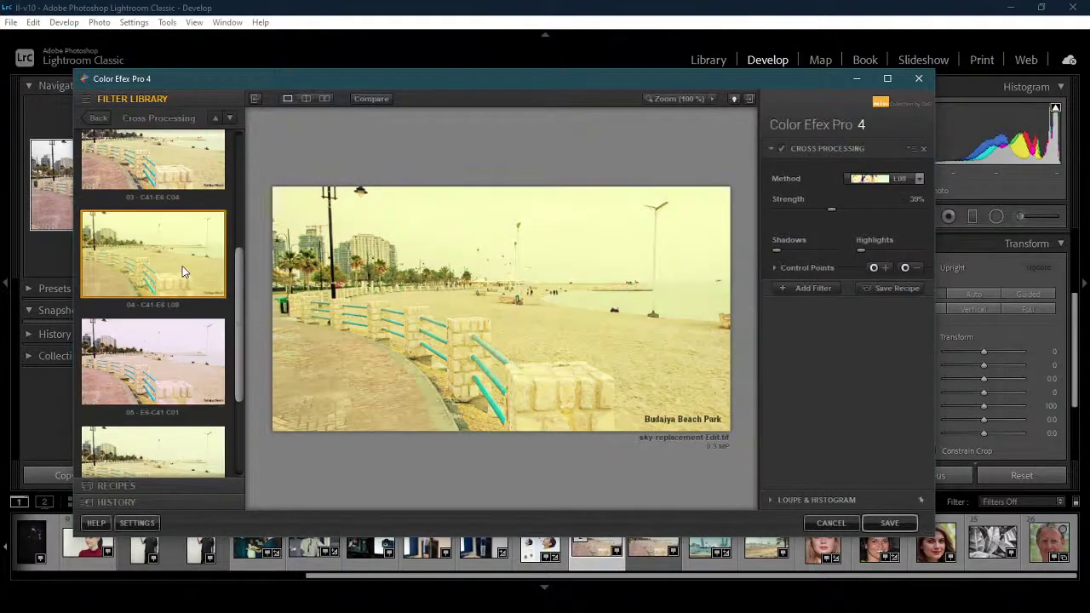
left_click(100, 118)
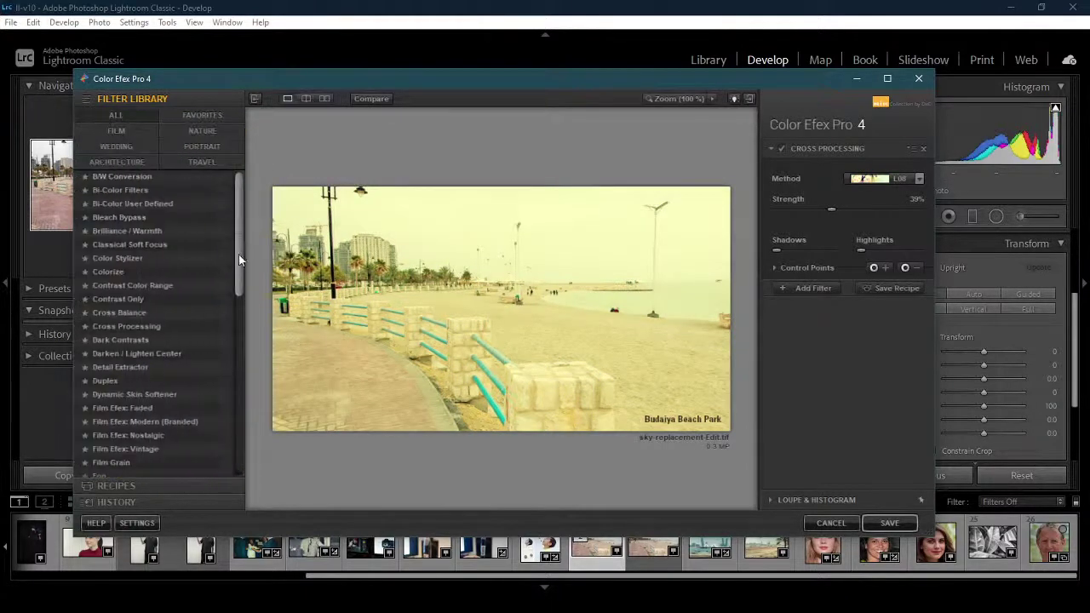
Browse the High Key filter's presets and apply one to the beach photo.
left_click_drag(241, 271, 226, 349)
left_click(223, 363)
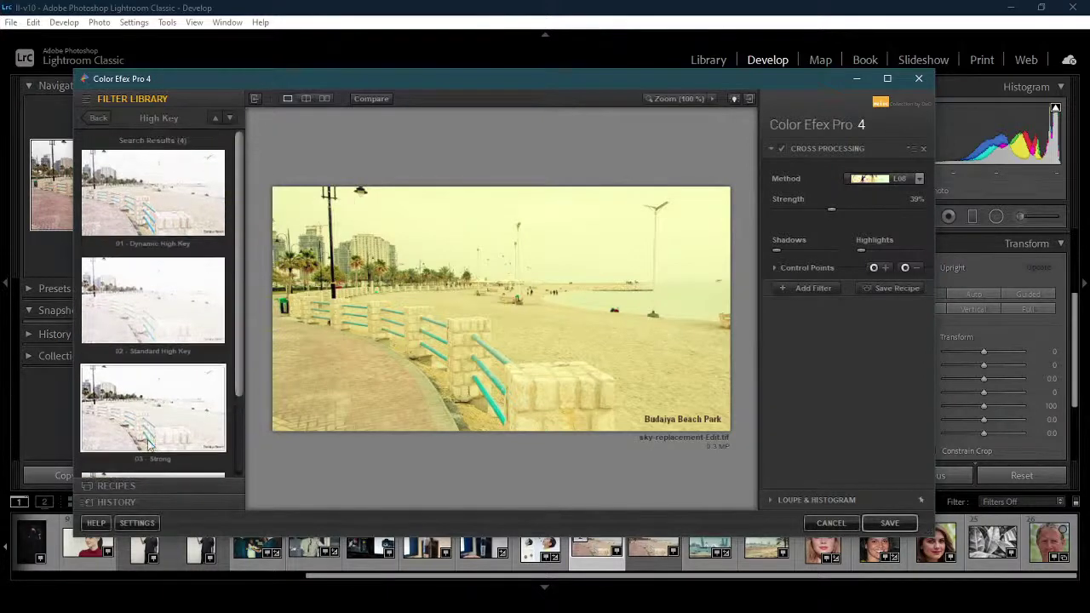
left_click(123, 486)
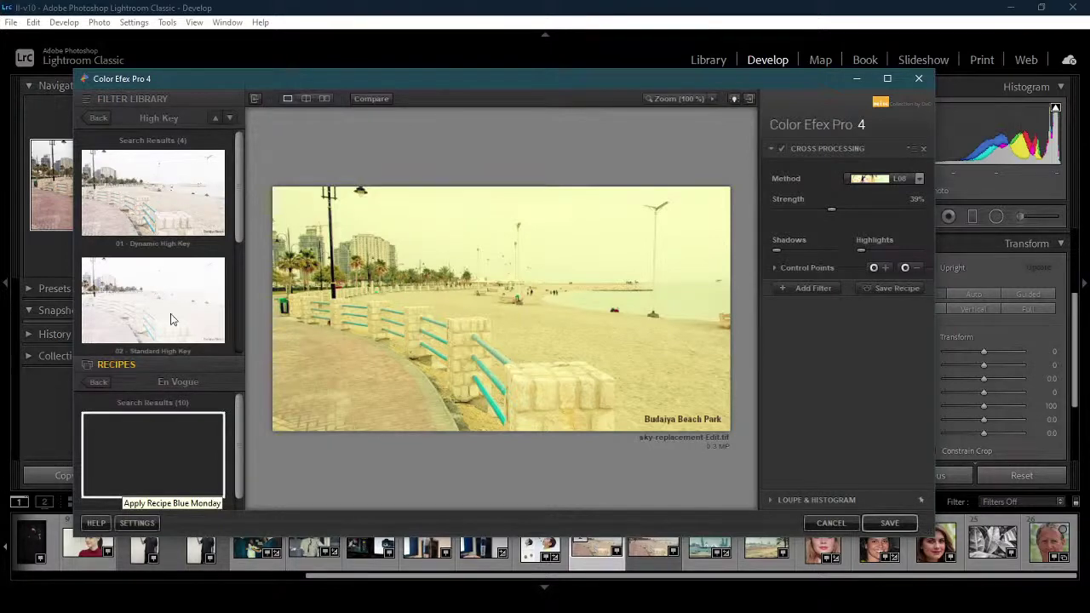
scroll(170, 319, "down", 3)
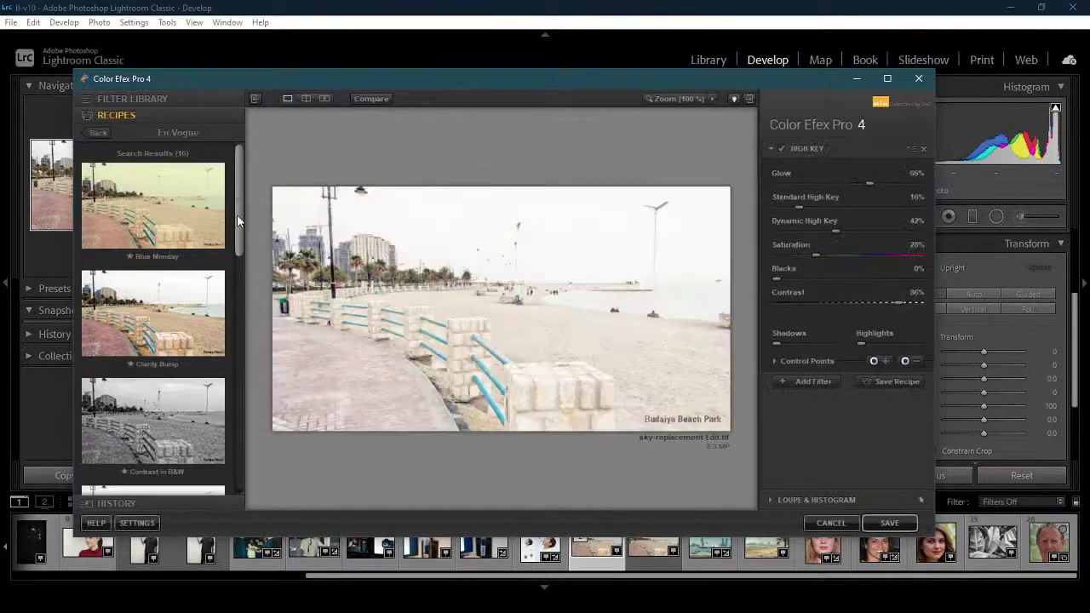
Browse the En Vogue recipes and apply Clarity Bump to the beach photo, replacing the current filters.
left_click_drag(240, 216, 224, 162)
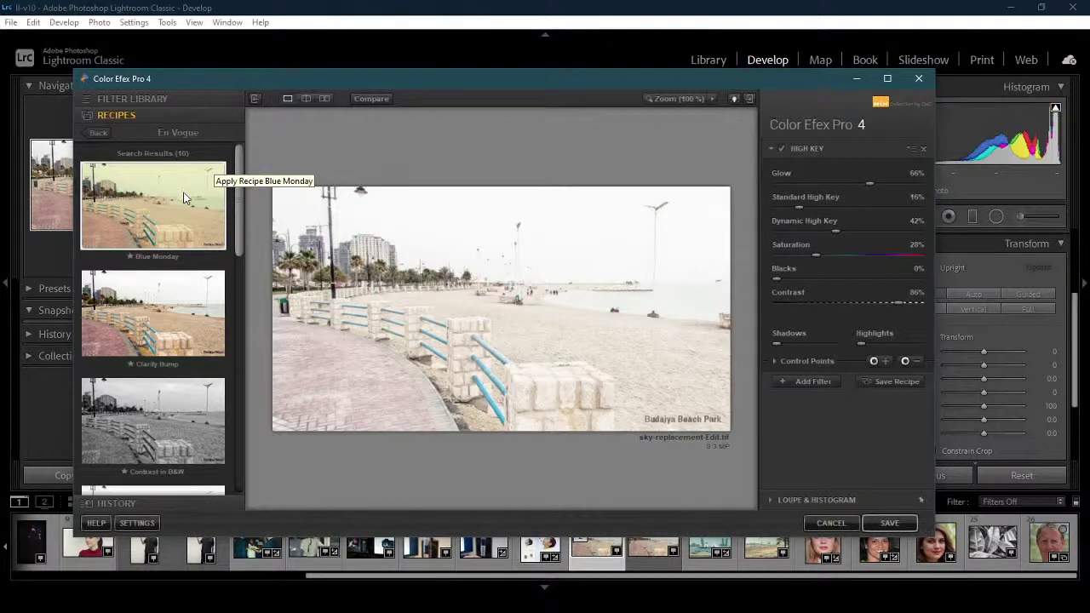
left_click(165, 281)
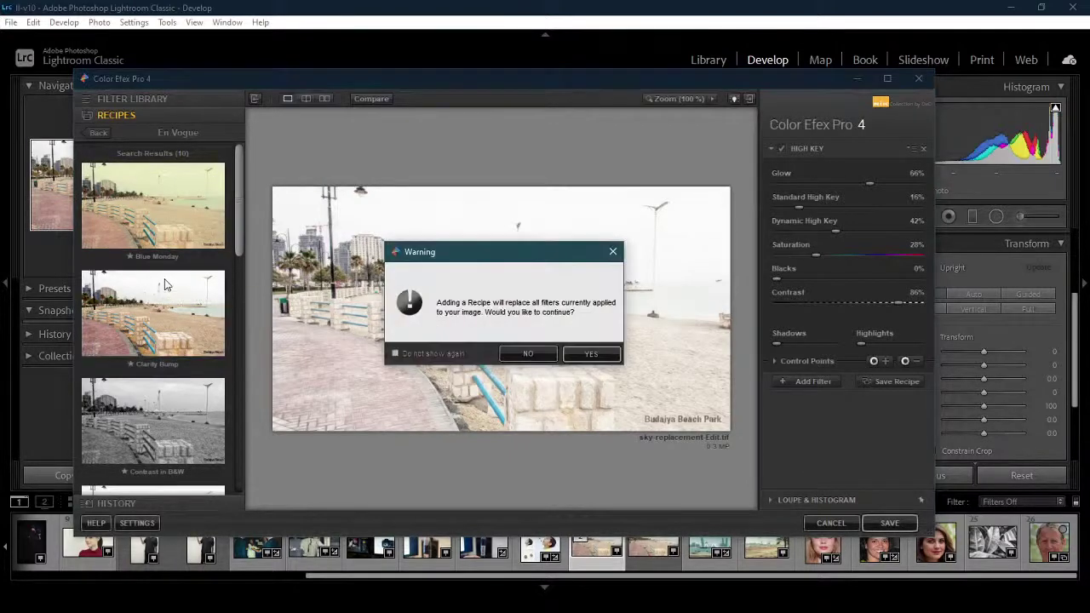
left_click(594, 353)
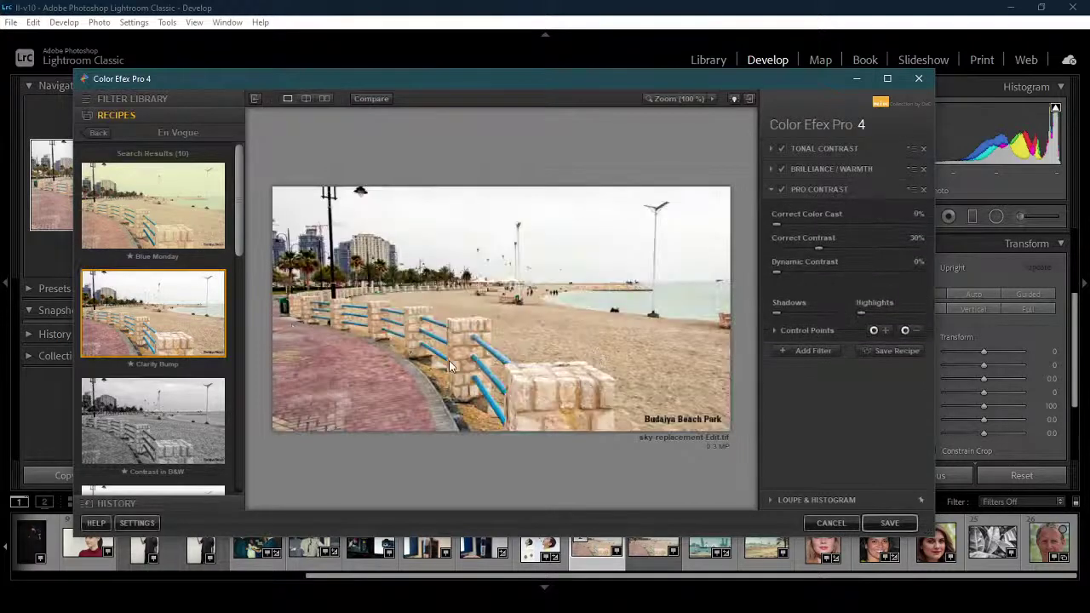
Try the Contrast in B&W recipe on the beach photo, and reapply the Clarity Bump recipe.
left_click(165, 428)
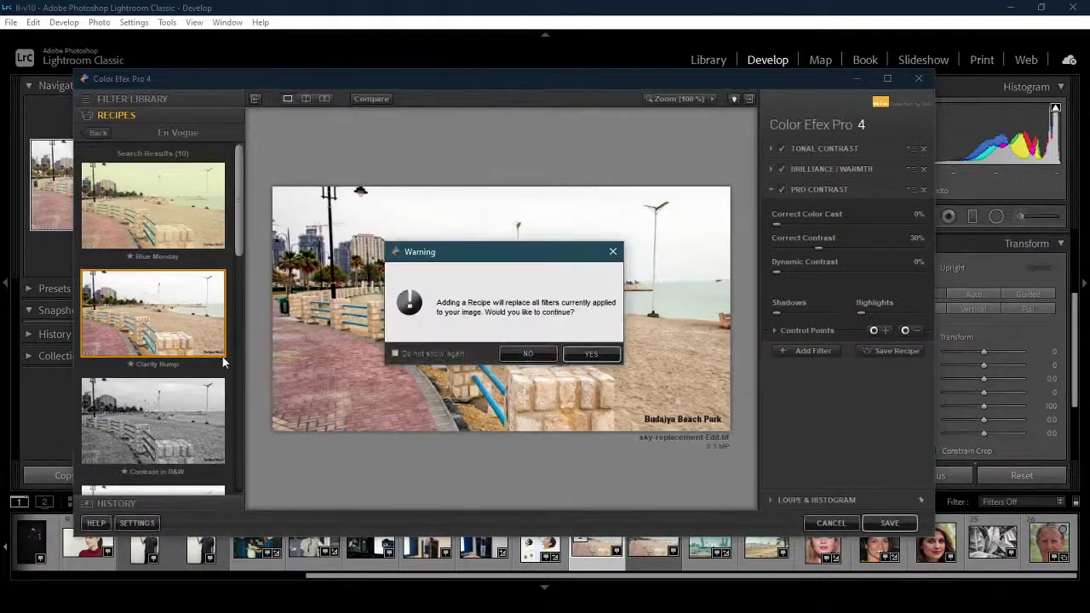
left_click(592, 359)
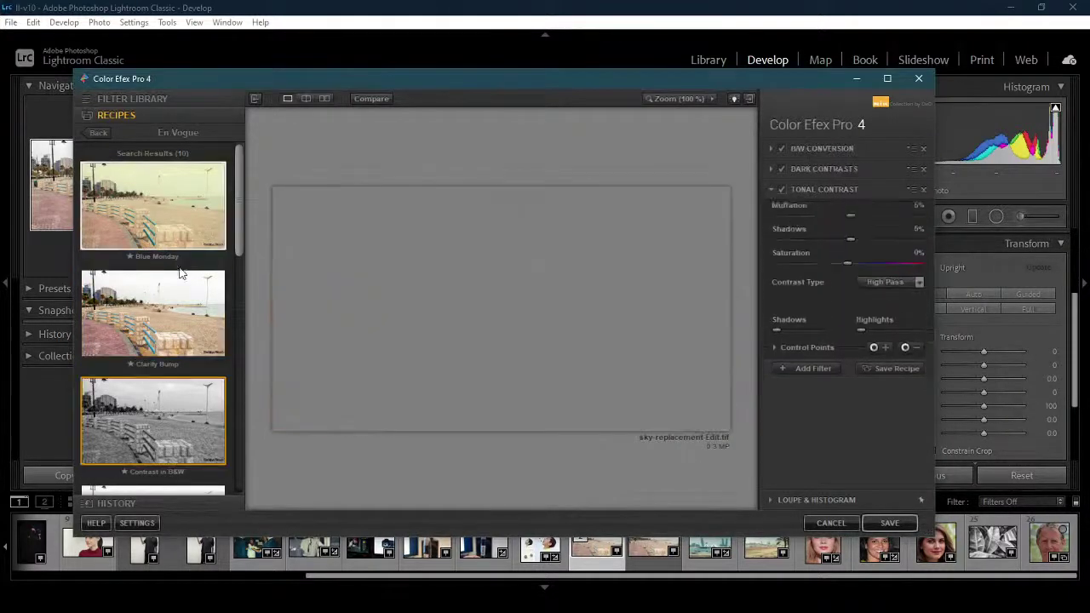
left_click(176, 305)
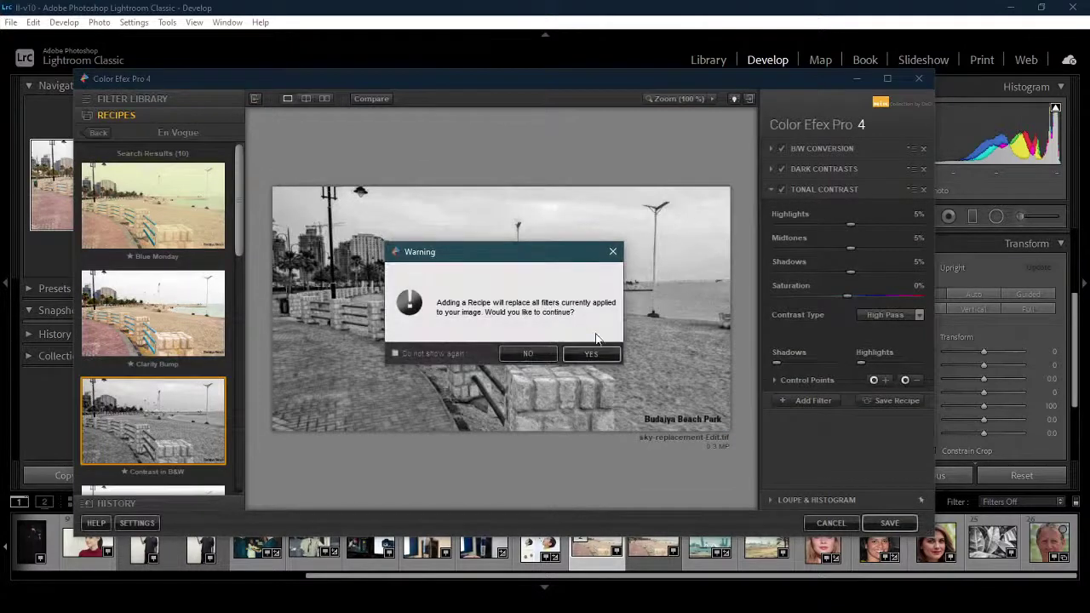
left_click(611, 354)
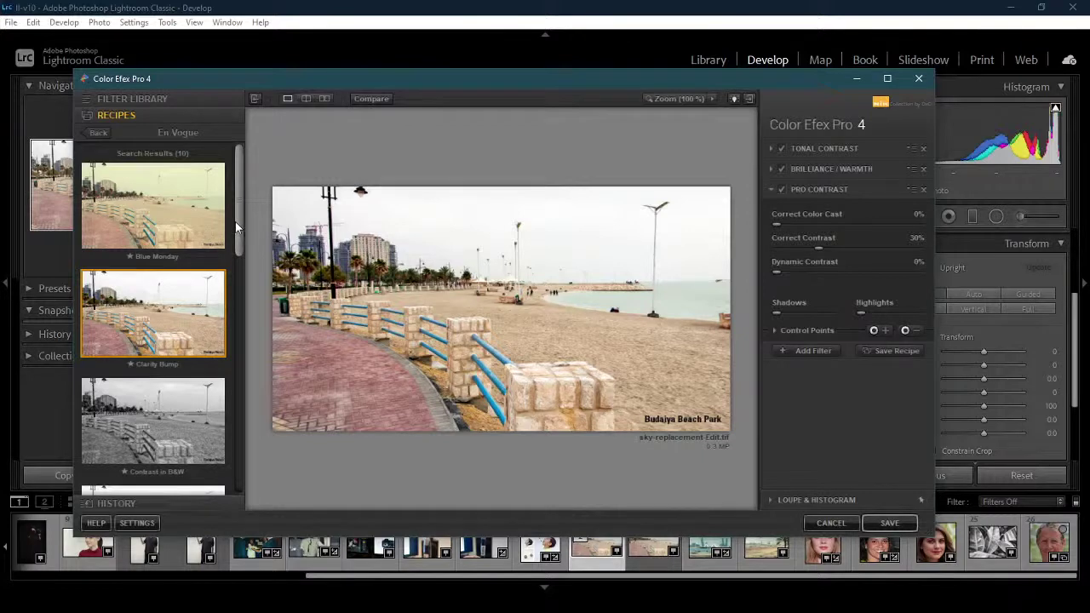
Look through the rest of the En Vogue recipes and the complete recipe collection, and return to the recipe categories.
left_click_drag(236, 224, 482, 148)
left_click(101, 132)
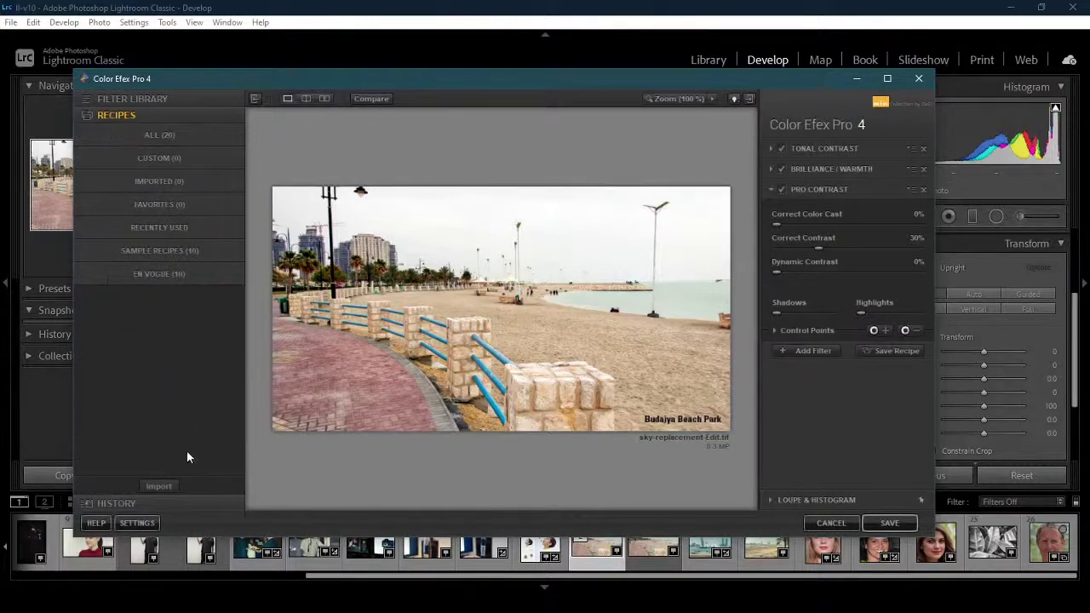
left_click(163, 135)
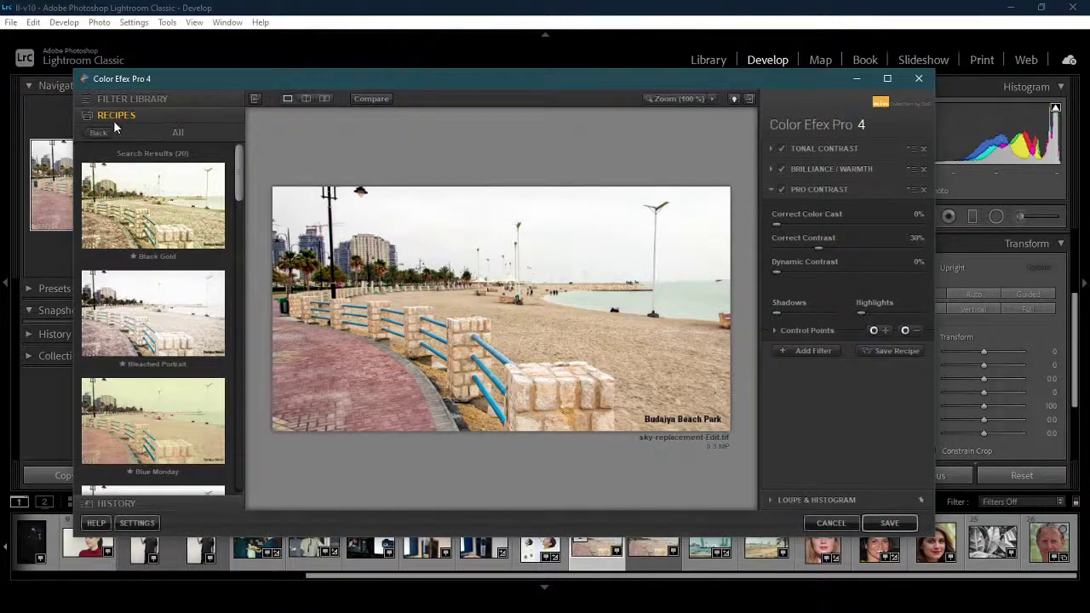
left_click(103, 131)
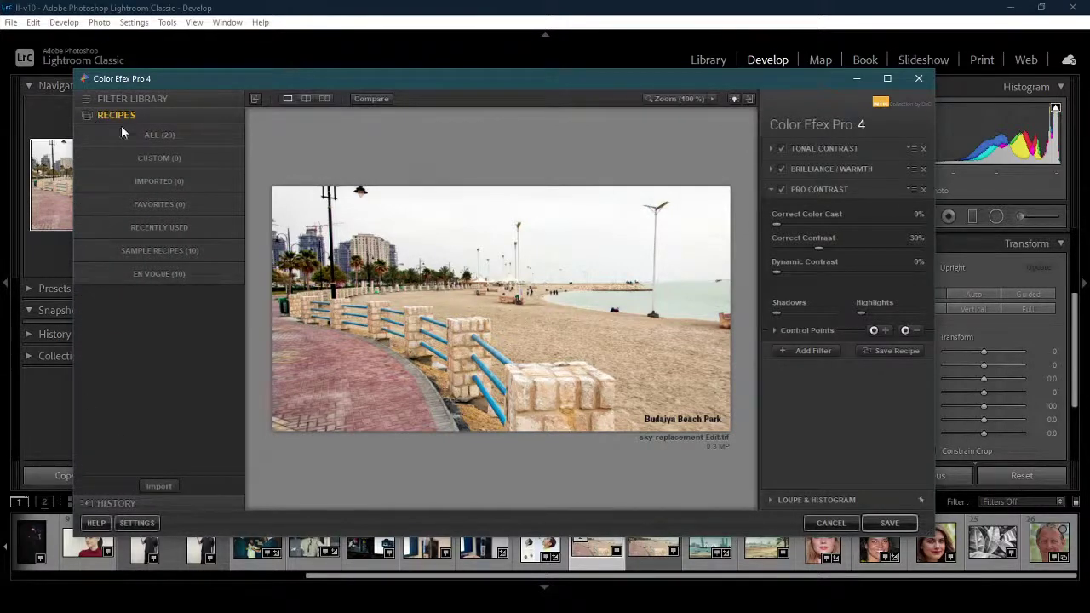
Return to the full filter library and replace the Pro Contrast filter with Dark Contrasts.
left_click(128, 99)
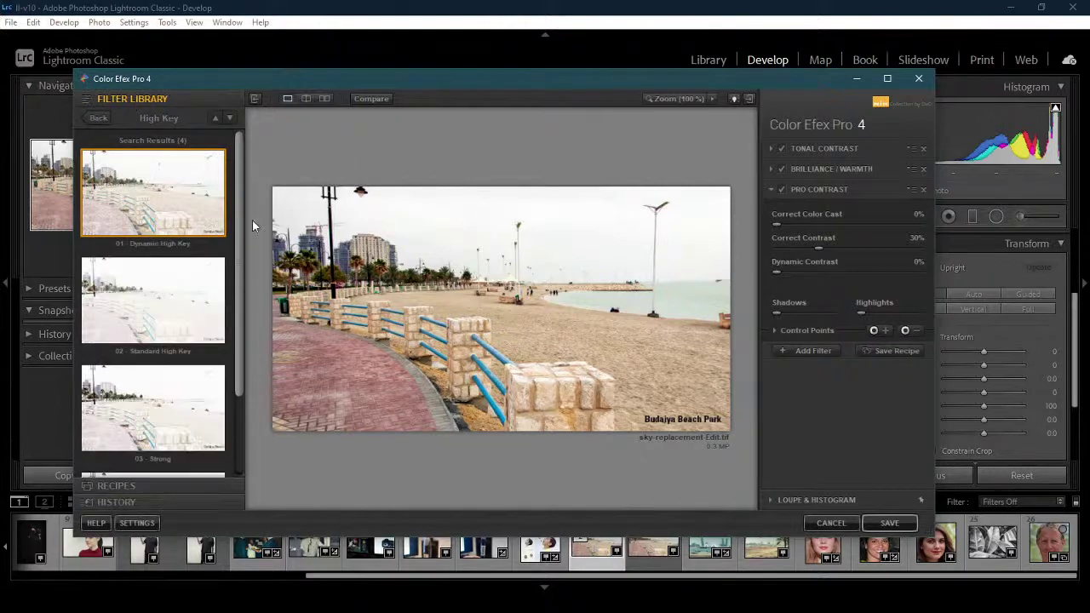
left_click(85, 116)
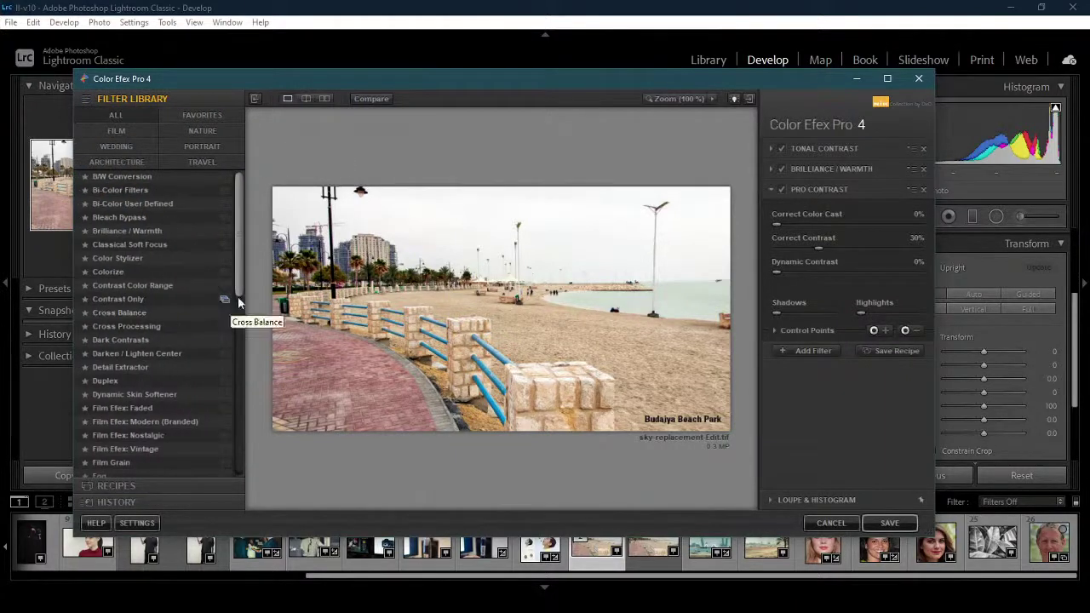
left_click(152, 327)
left_click(150, 339)
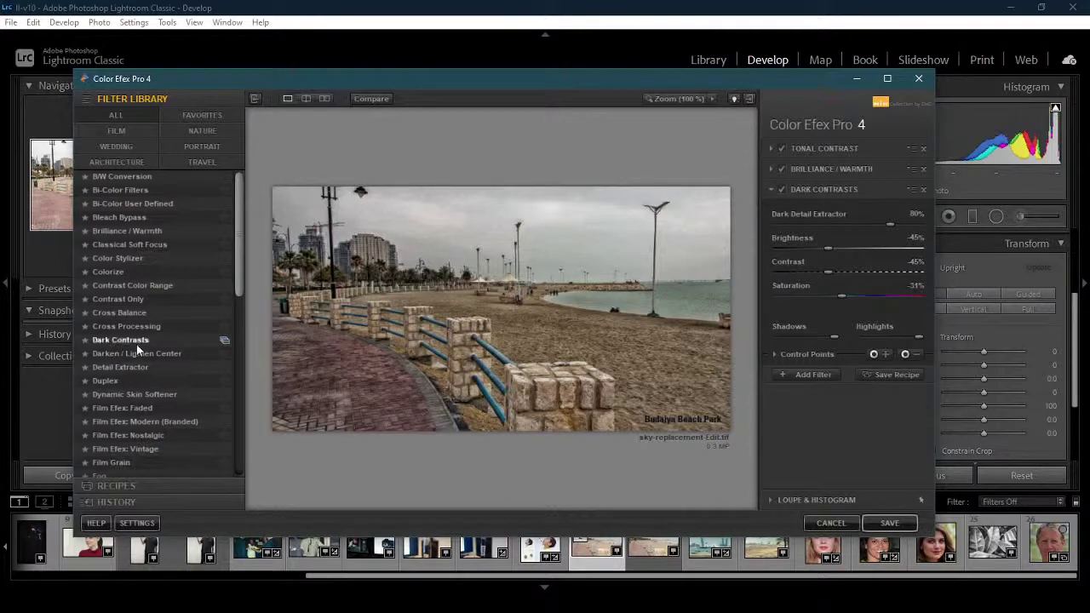
Show how a recipe file is imported among the recipes, and cancel the file selection.
left_click(127, 483)
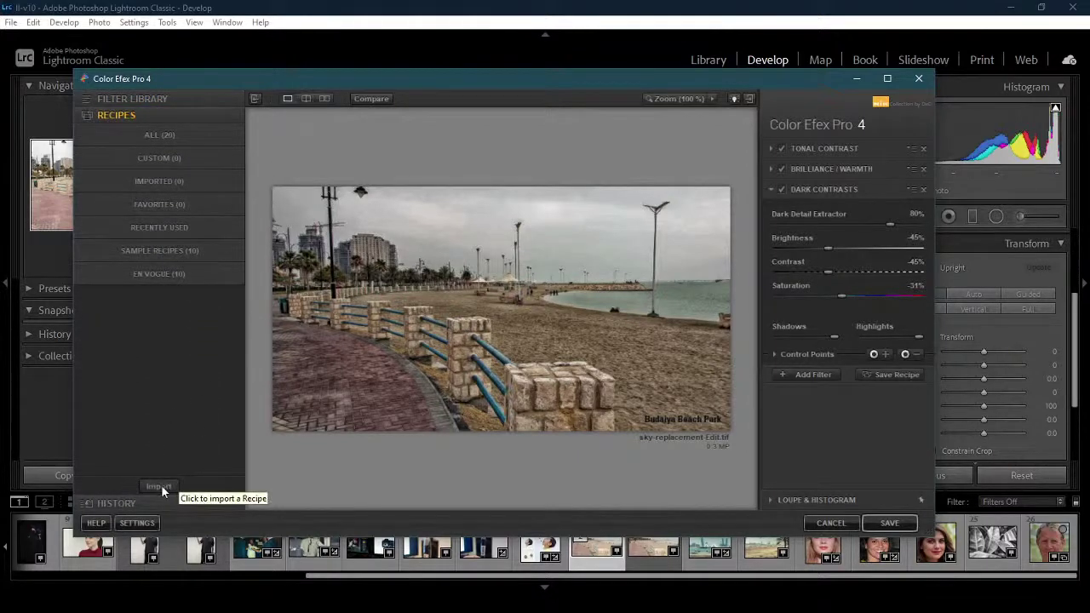
left_click(161, 485)
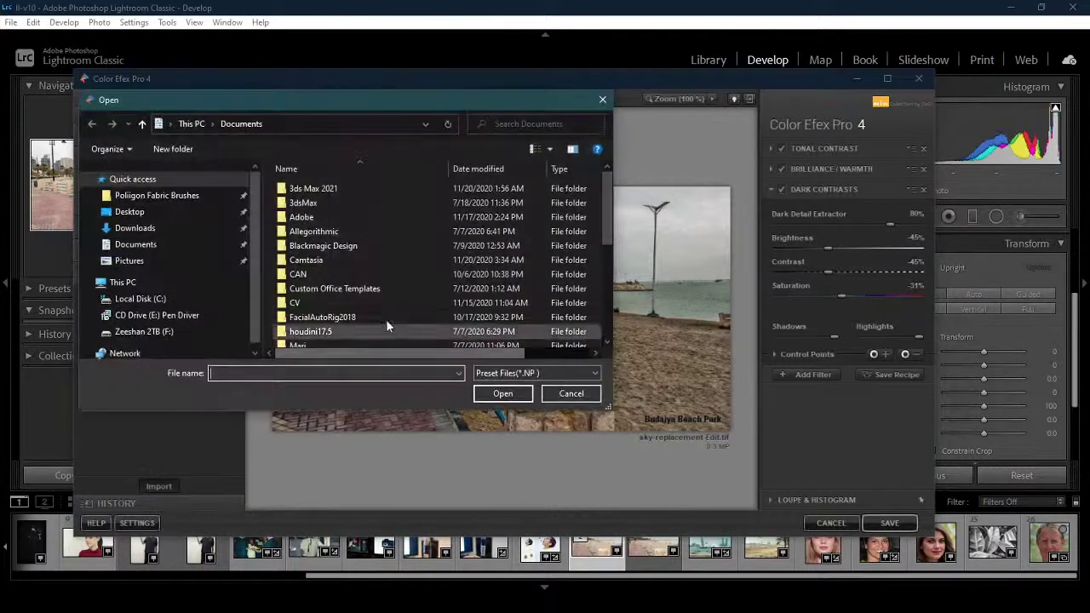
left_click(570, 392)
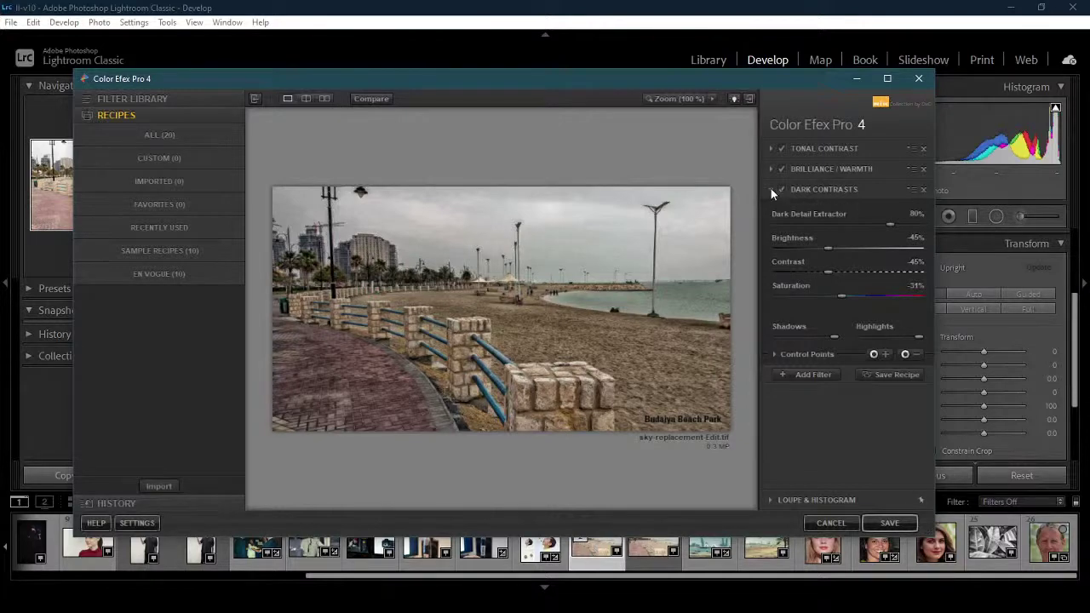
Look at the En Vogue and Recently Used recipes, and return to the recipe categories.
left_click(189, 274)
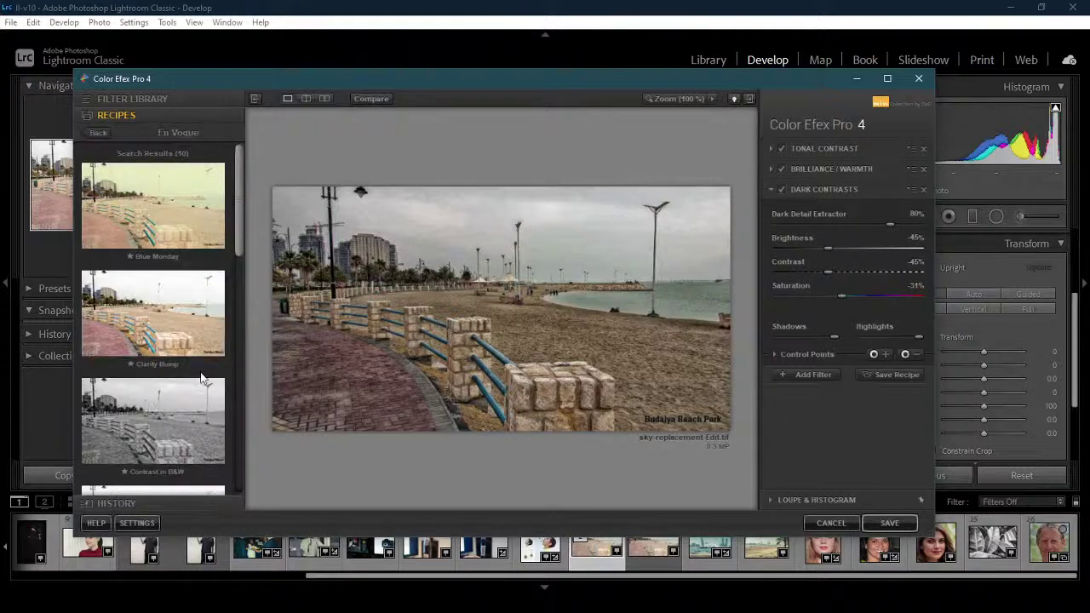
left_click(91, 132)
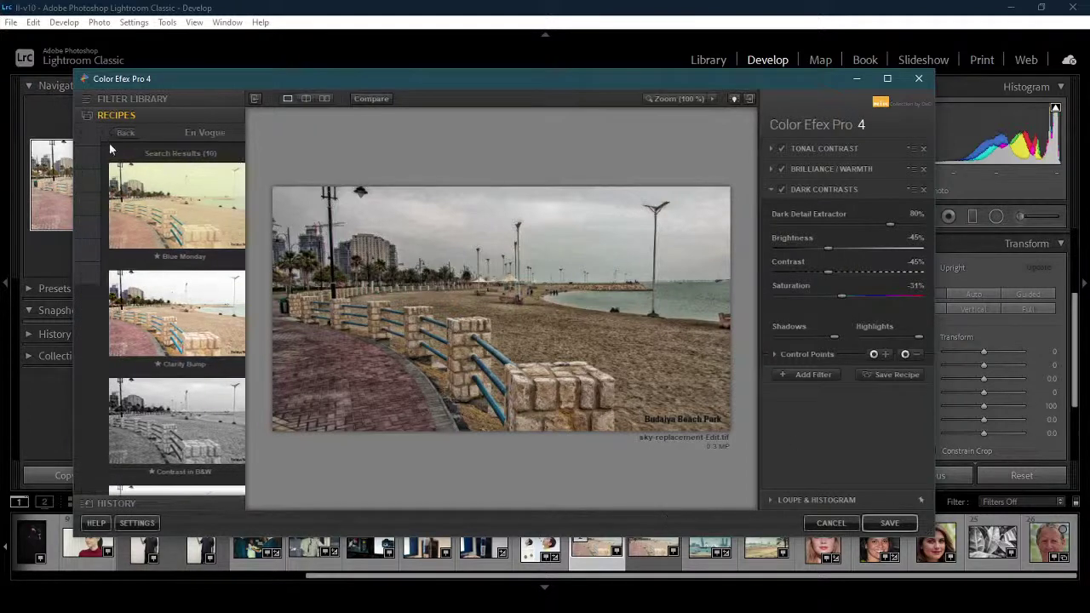
left_click(183, 226)
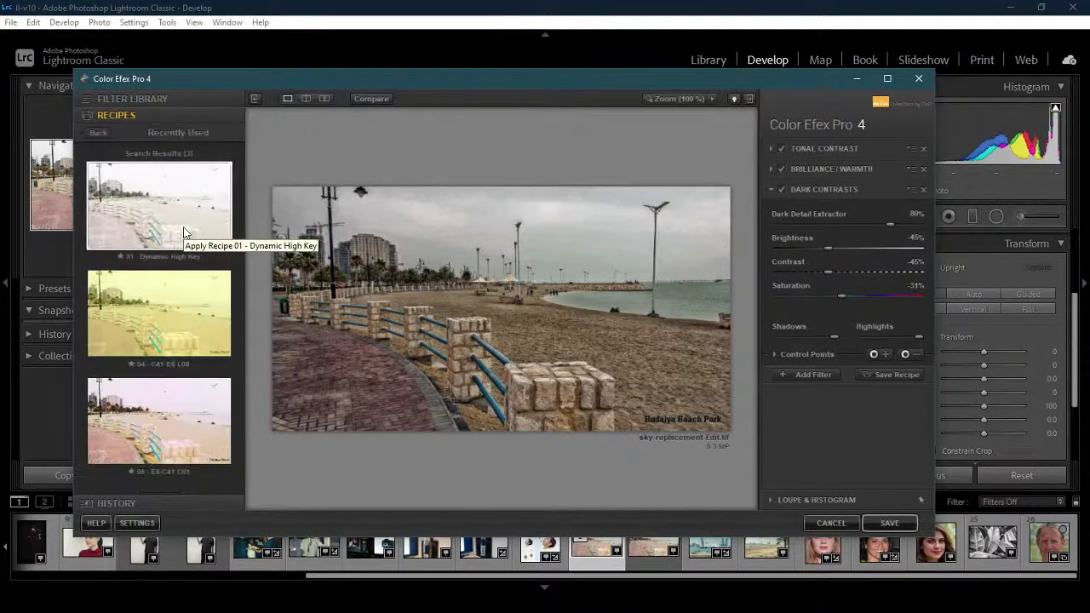
left_click(100, 132)
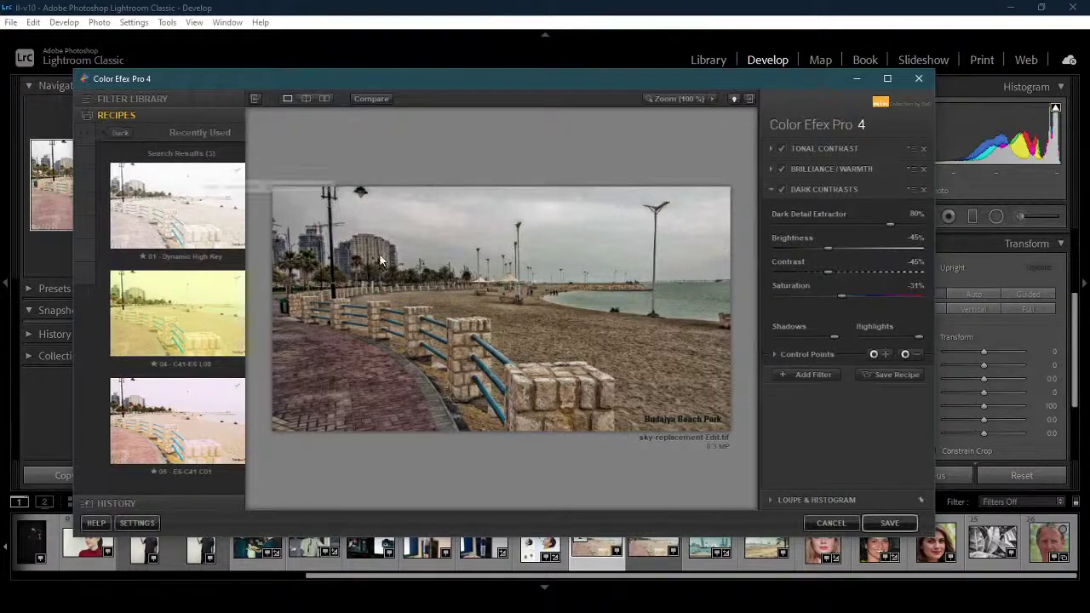
Save the filtered beach photo back to Lightroom Classic and cancel the Edit Photo with Color Efex Pro 4 dialog.
left_click(888, 522)
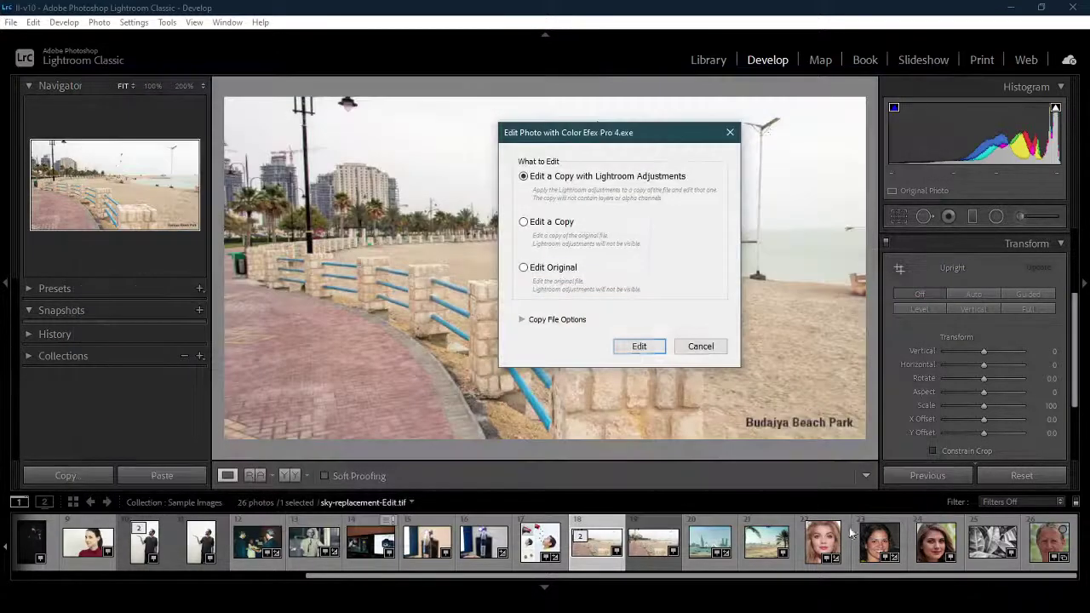
left_click(692, 350)
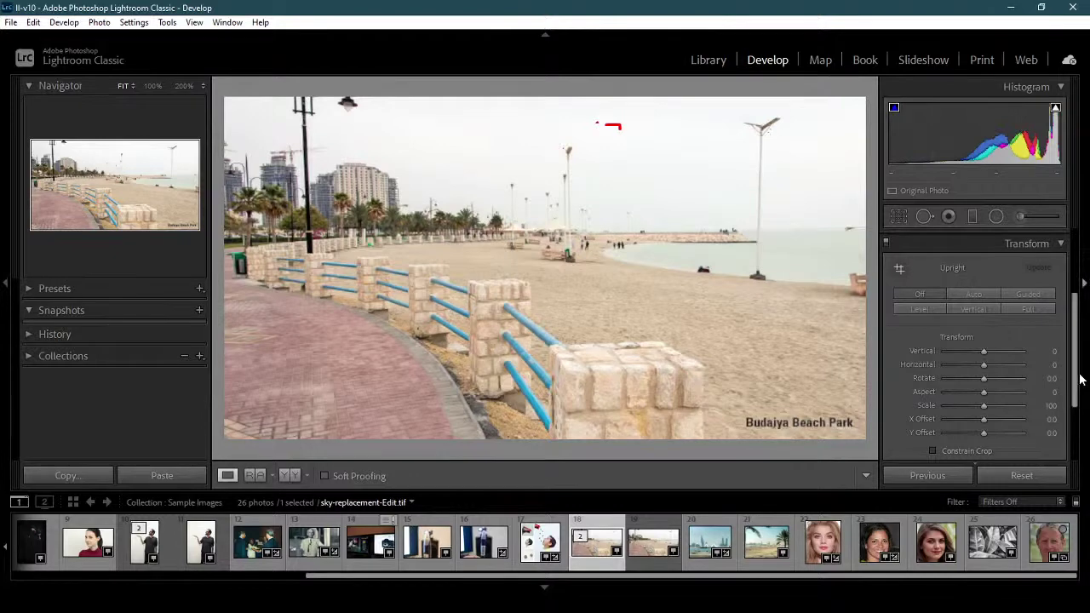
scroll(1077, 373, "up", 3)
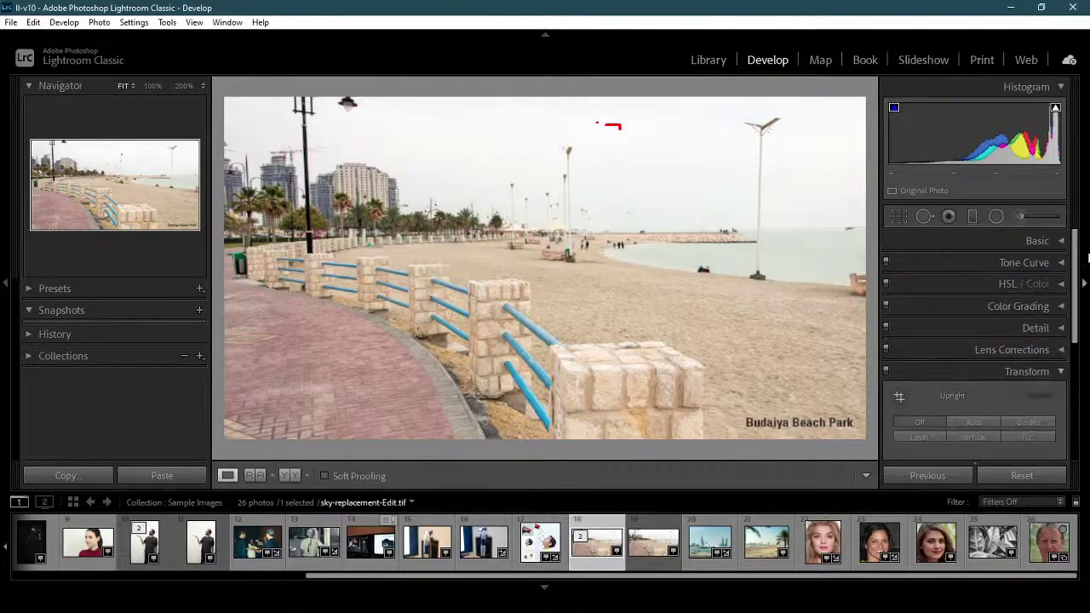
Open the portrait man.jpg at 100% and heal spots on the cheek and temple with the Spot Removal tool.
left_click(1051, 540)
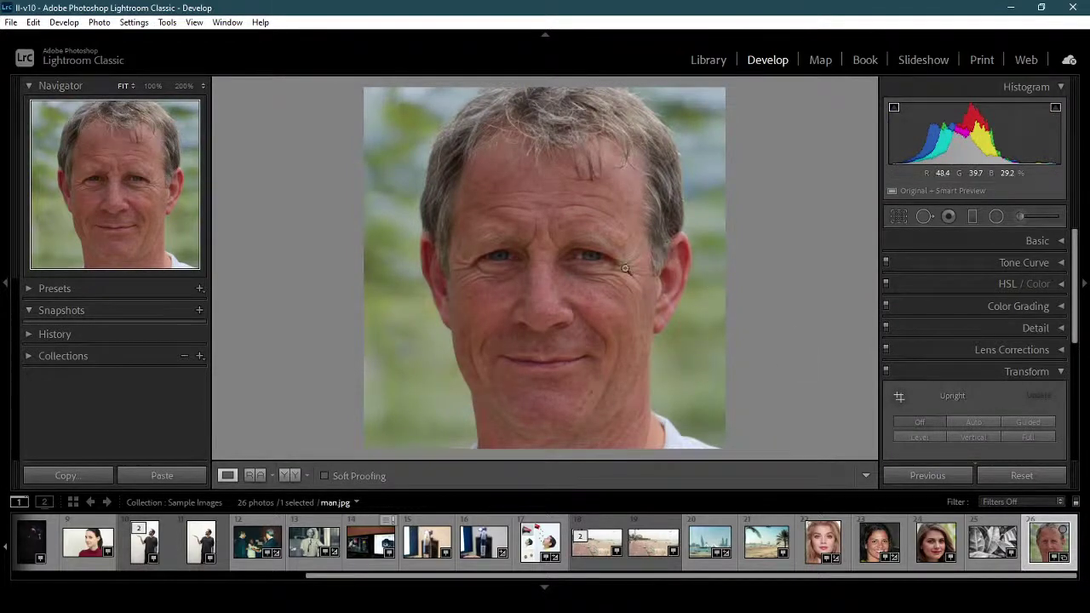
left_click(618, 283)
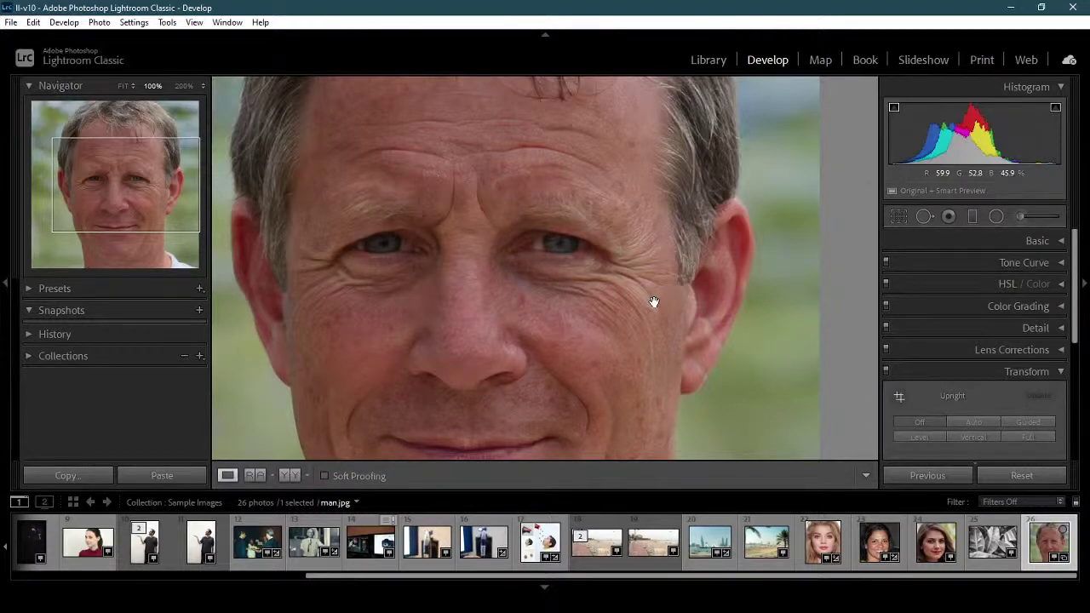
left_click(925, 215)
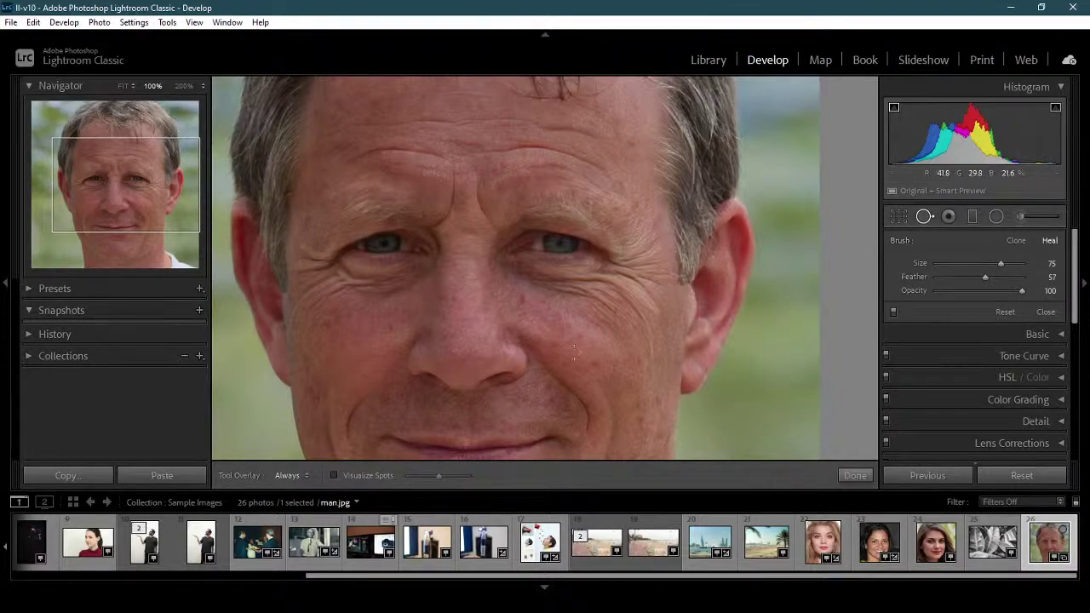
left_click_drag(595, 360, 605, 375)
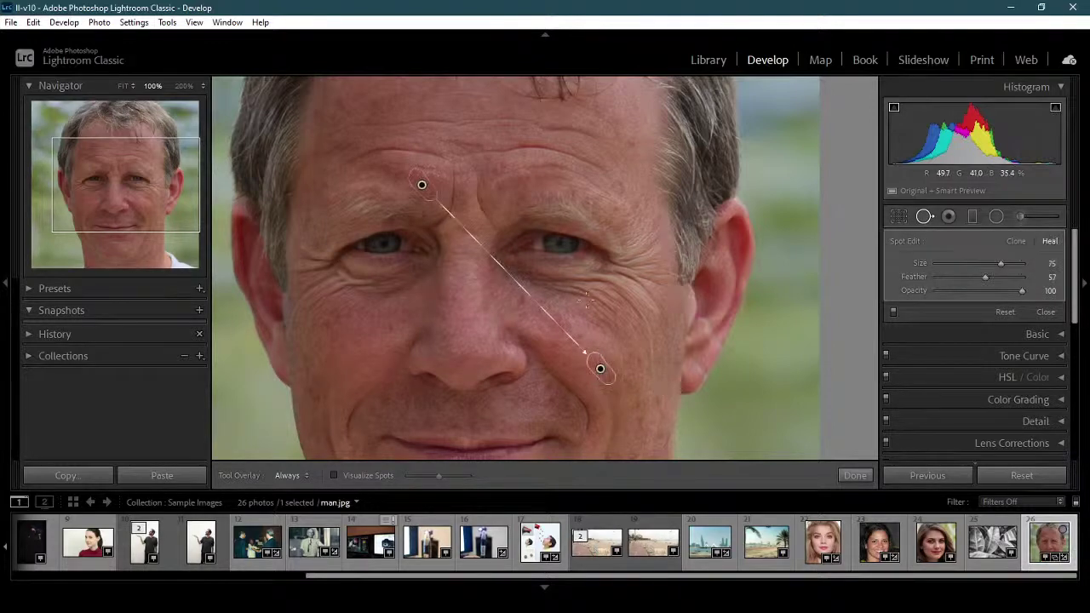
left_click(630, 137)
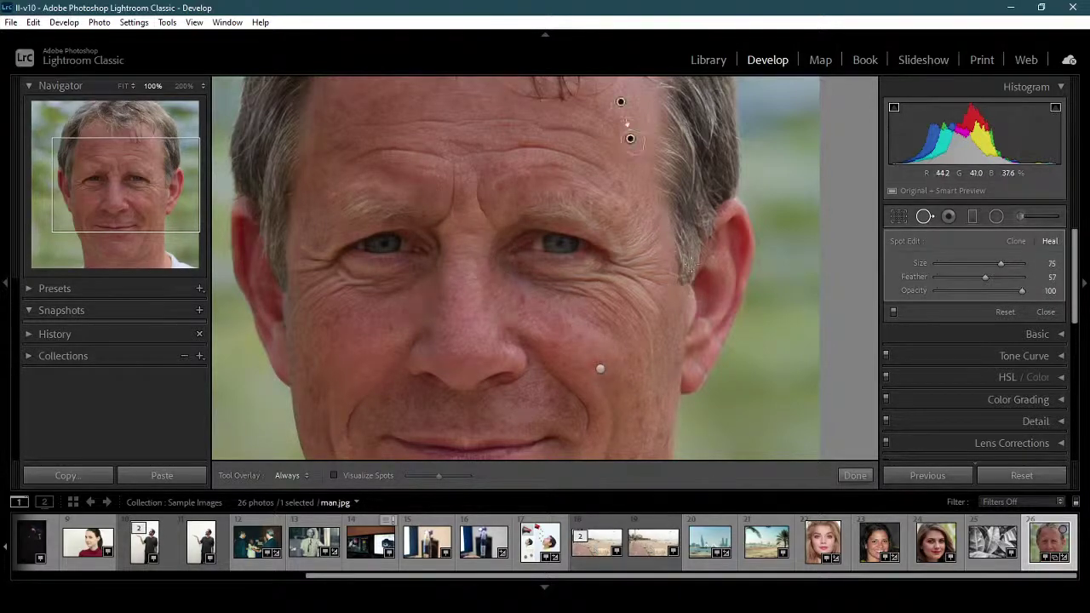
Heal the frown lines between the man's eyebrows, and move the sample area of one correction up to the forehead.
left_click(499, 183)
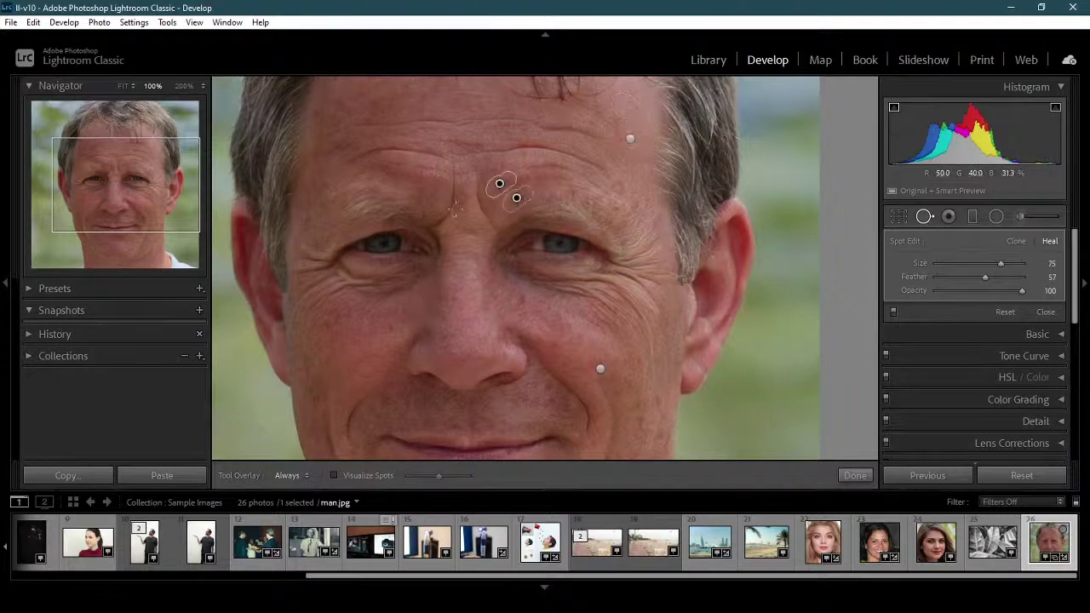
mouse_move(454, 158)
left_mouse_down()
mouse_move(453, 213)
mouse_move(426, 228)
left_mouse_up()
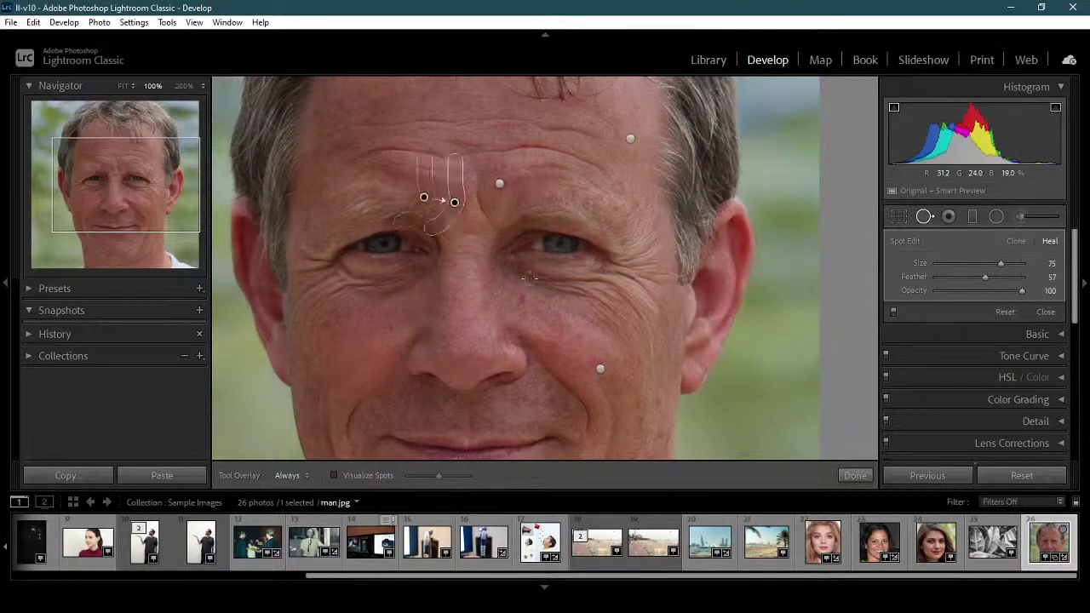
left_click_drag(503, 235, 472, 166)
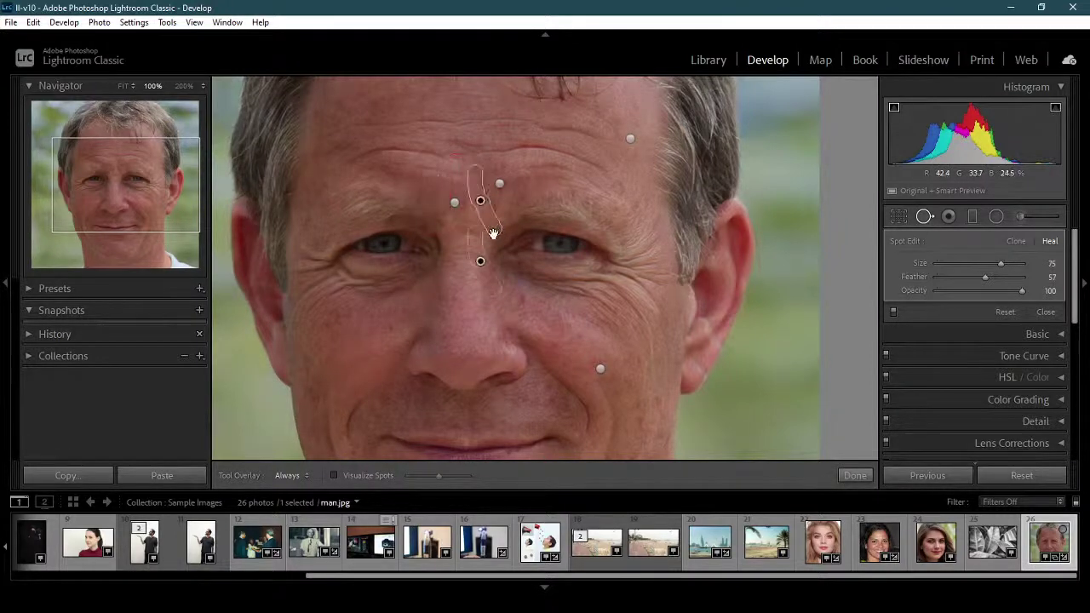
left_click(443, 218)
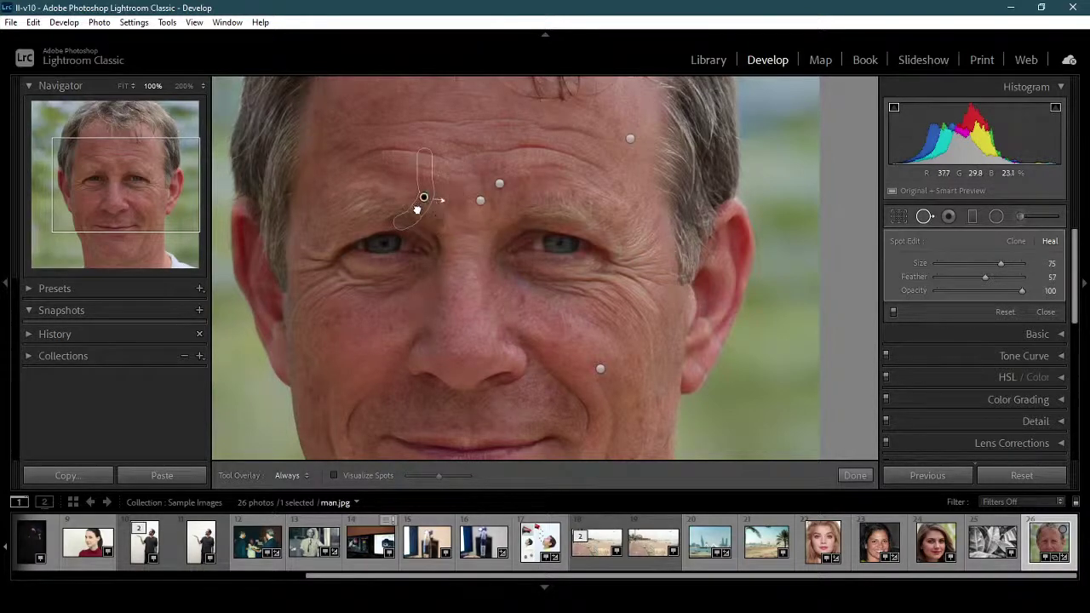
mouse_move(418, 208)
left_mouse_down()
mouse_move(403, 118)
mouse_move(385, 100)
left_mouse_up()
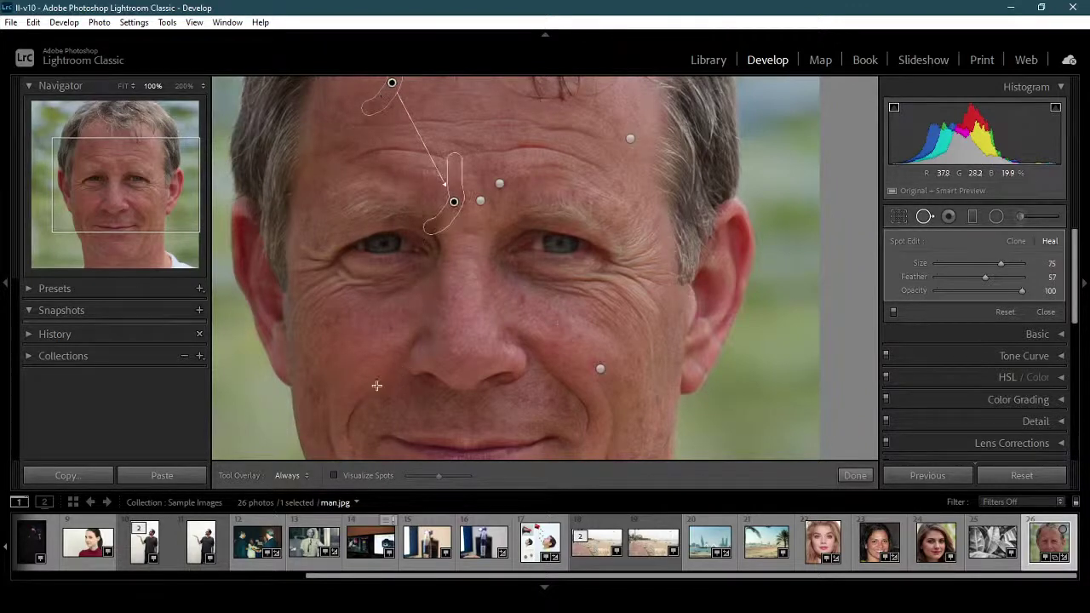
Heal the smile lines on both sides of the man's mouth with brush strokes.
mouse_move(376, 386)
left_mouse_down()
mouse_move(349, 417)
mouse_move(353, 447)
left_mouse_up()
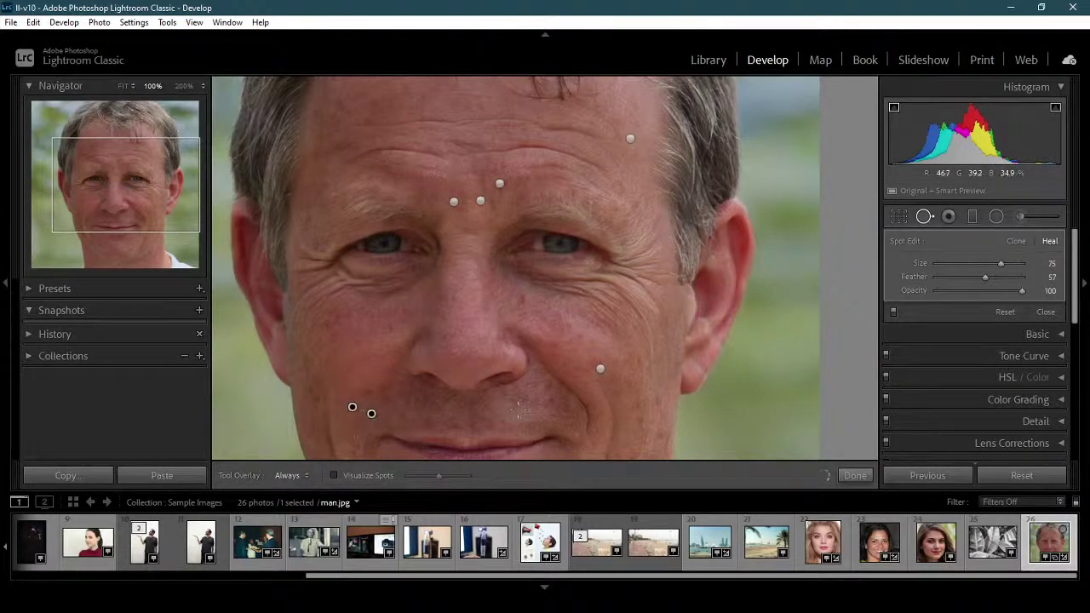
left_click(546, 369)
left_click_drag(567, 386, 588, 432)
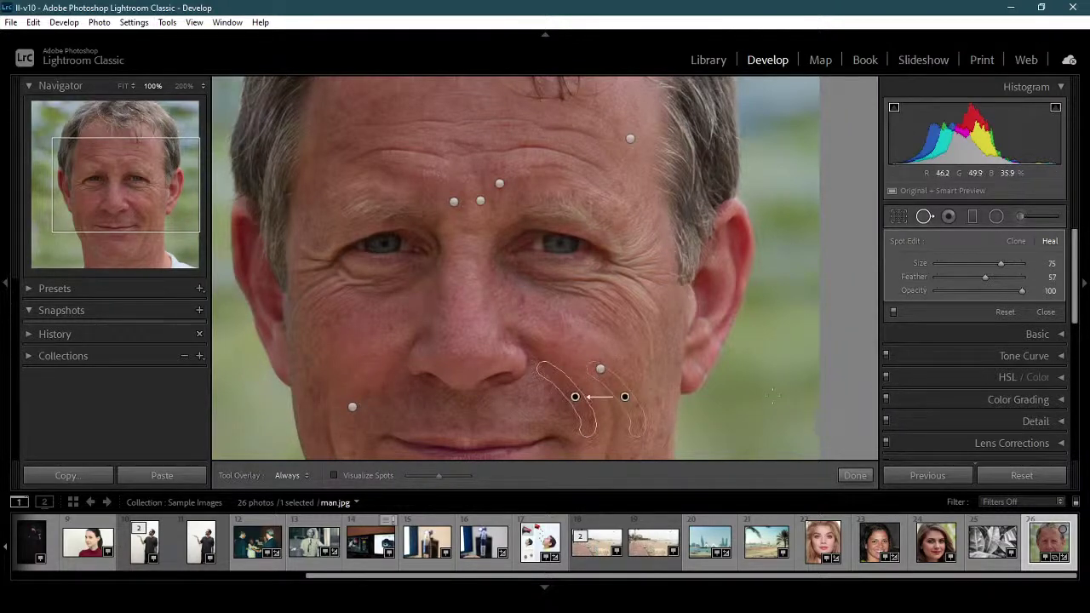
Heal the folds on both lower cheeks and the blemishes across the man's chin with Spot Removal brush strokes.
left_click(851, 477)
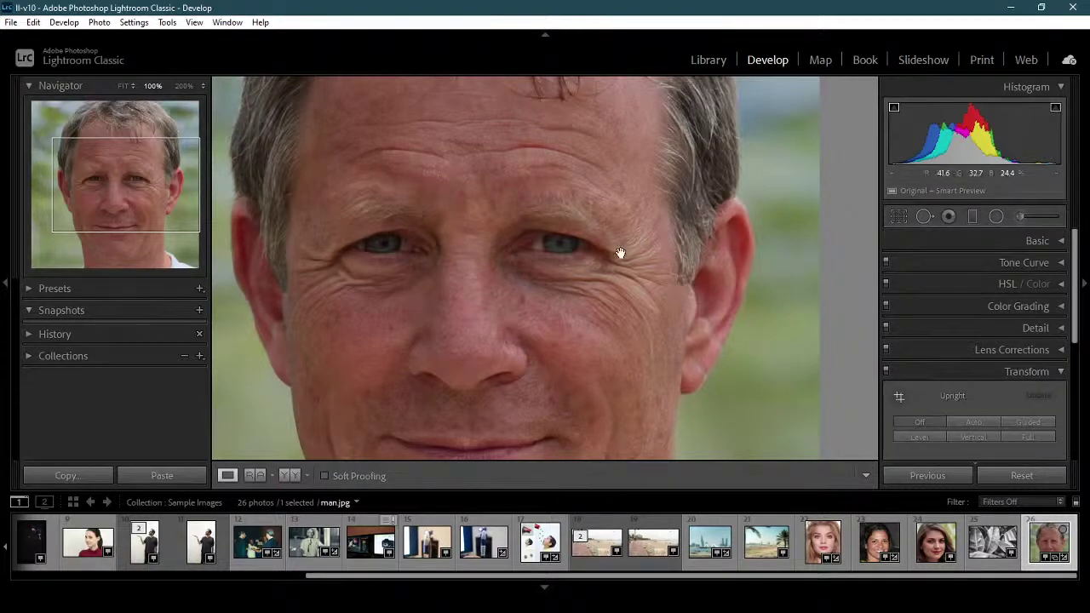
left_click_drag(645, 333, 658, 172)
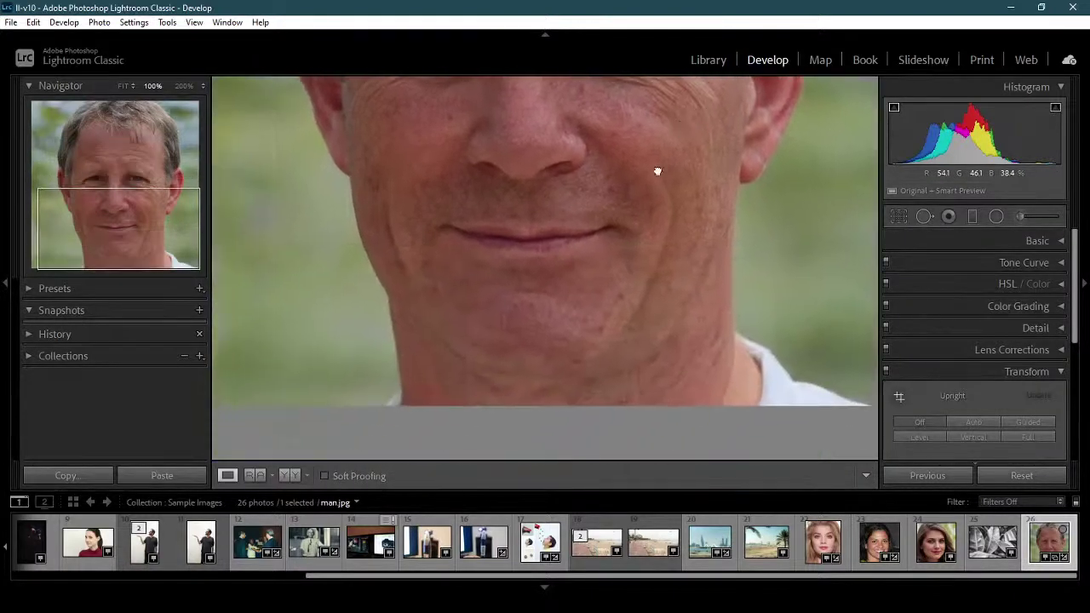
scroll(590, 423, "up", 5)
left_click_drag(587, 421, 601, 217)
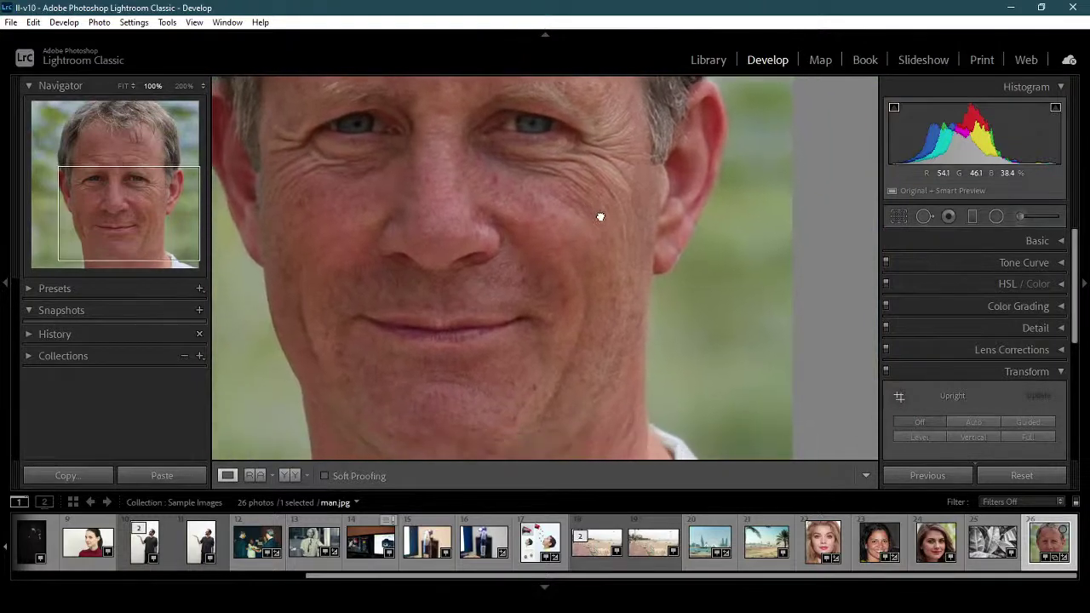
left_click(925, 217)
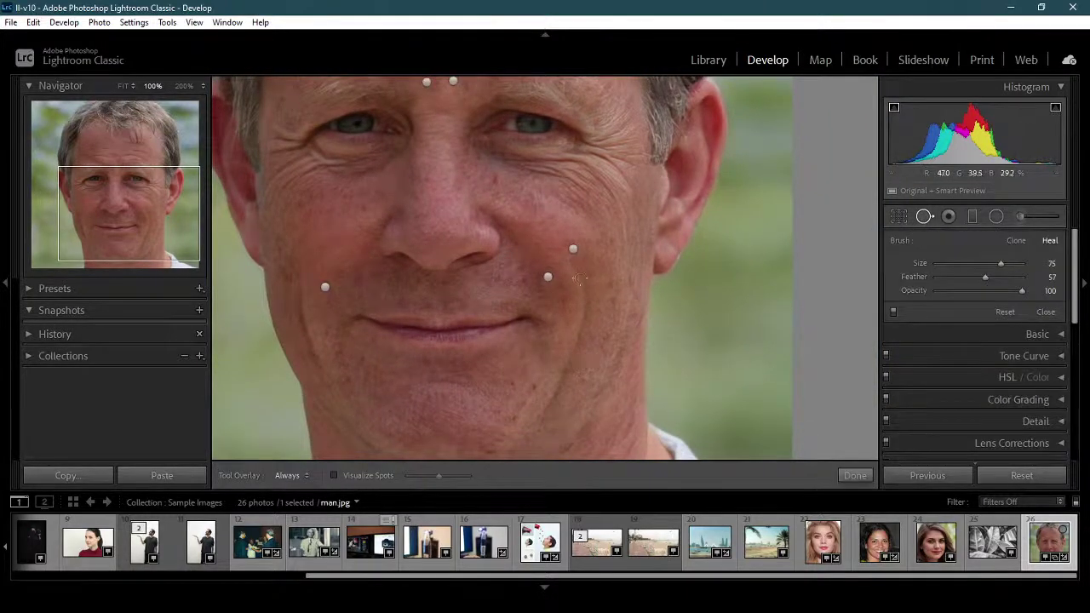
mouse_move(574, 266)
left_mouse_down()
mouse_move(588, 317)
mouse_move(543, 421)
left_mouse_up()
left_click_drag(538, 381, 514, 428)
mouse_move(496, 390)
left_mouse_down()
mouse_move(432, 384)
mouse_move(398, 396)
left_mouse_up()
mouse_move(297, 287)
left_mouse_down()
mouse_move(296, 325)
mouse_move(322, 385)
left_mouse_up()
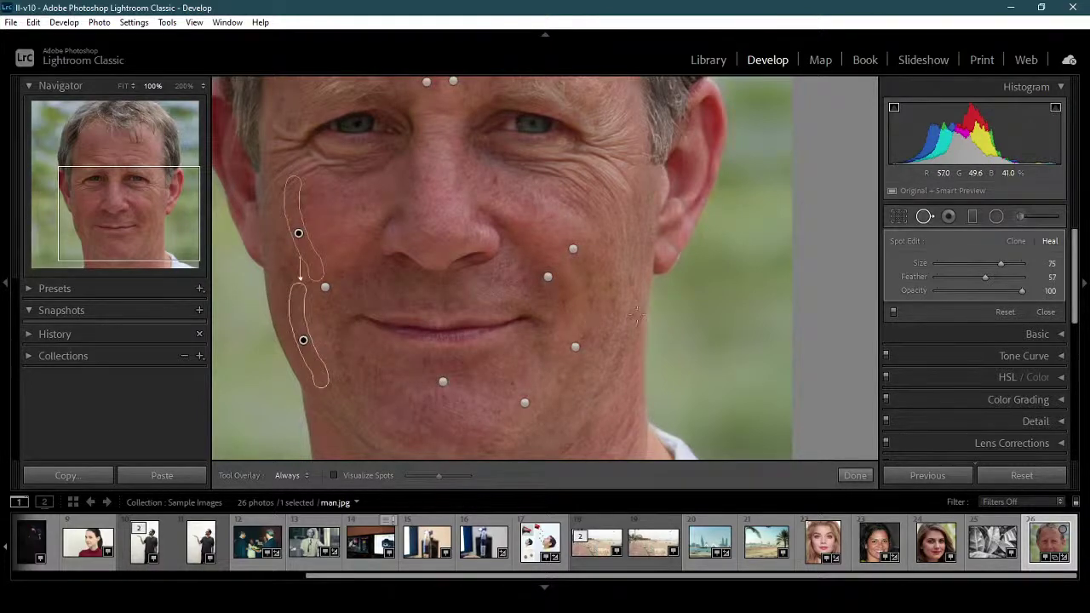
Heal four small spots on the man's left cheek near the jaw and finish the spot edits.
left_click(609, 288)
left_click(612, 304)
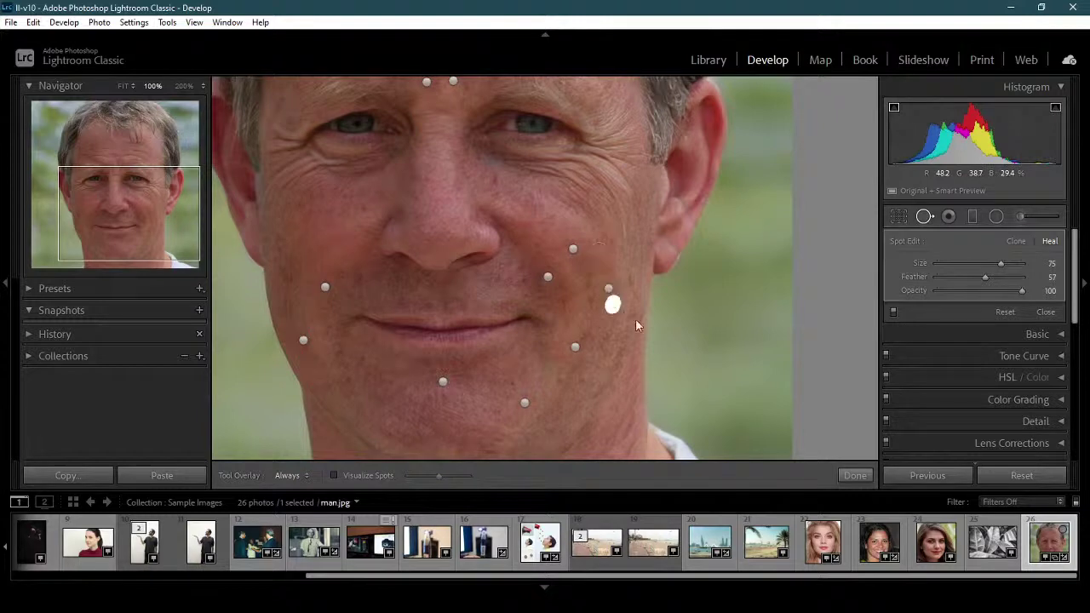
left_click(634, 284)
left_click(631, 318)
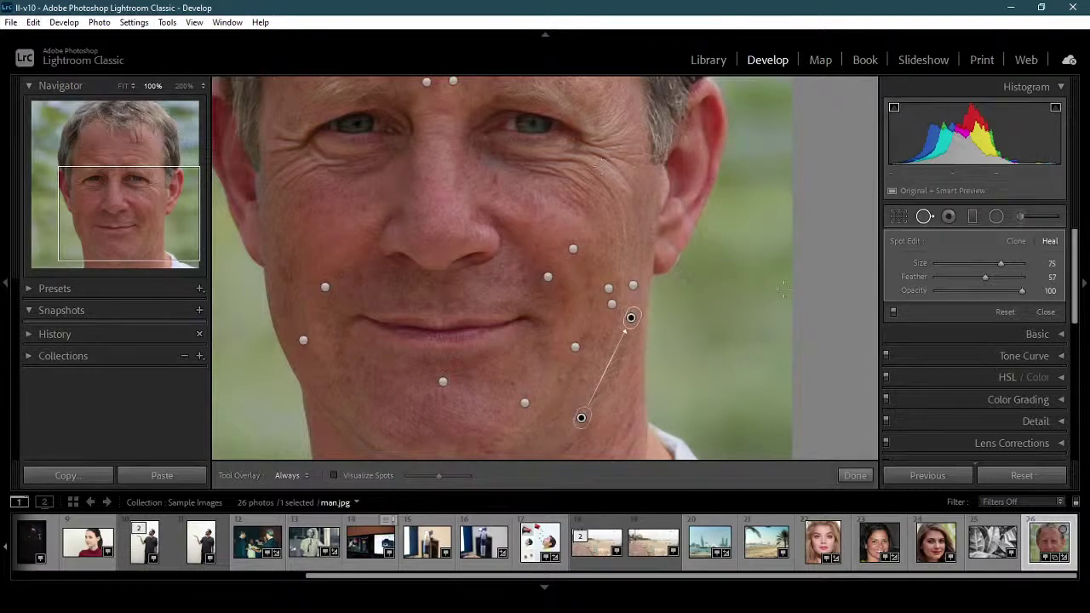
left_click(855, 474)
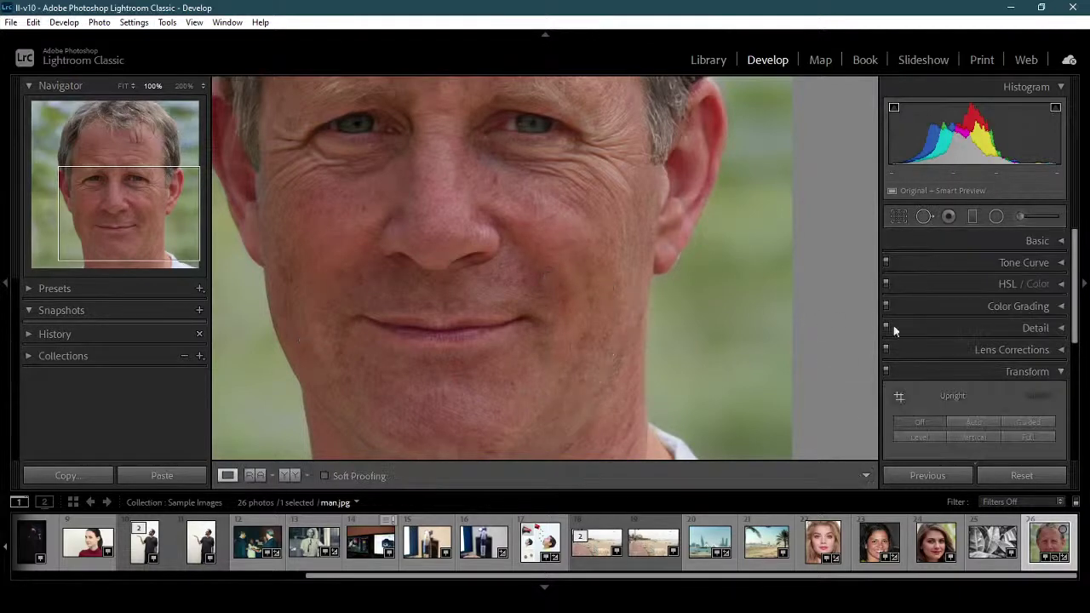
Heal the wrinkles beneath the man's left eye, from the inner lower lid out to the cheekbone.
left_click_drag(654, 247, 684, 340)
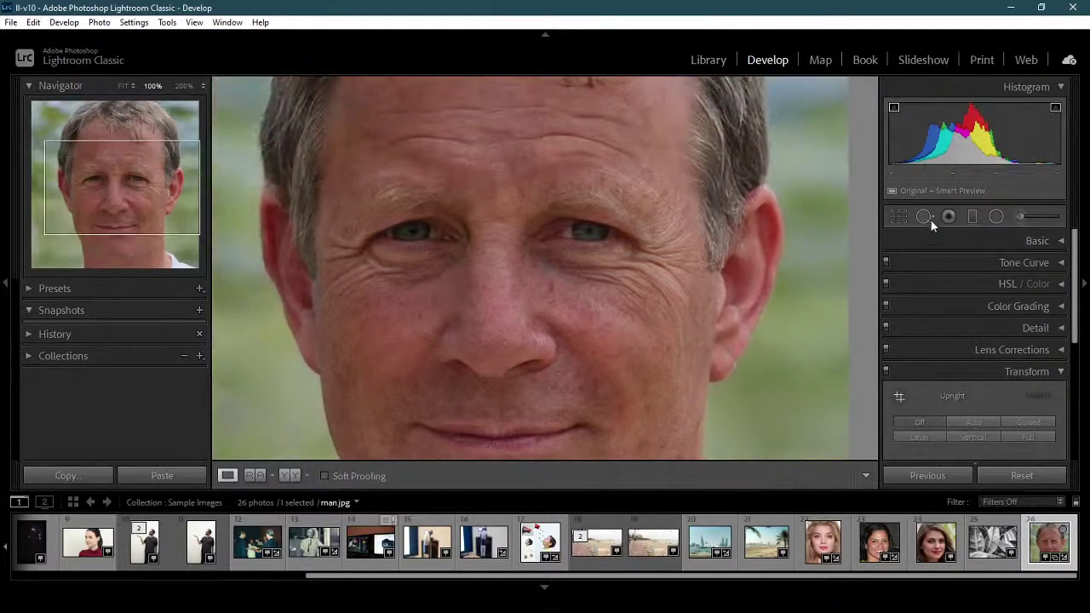
left_click(924, 216)
left_click(581, 275)
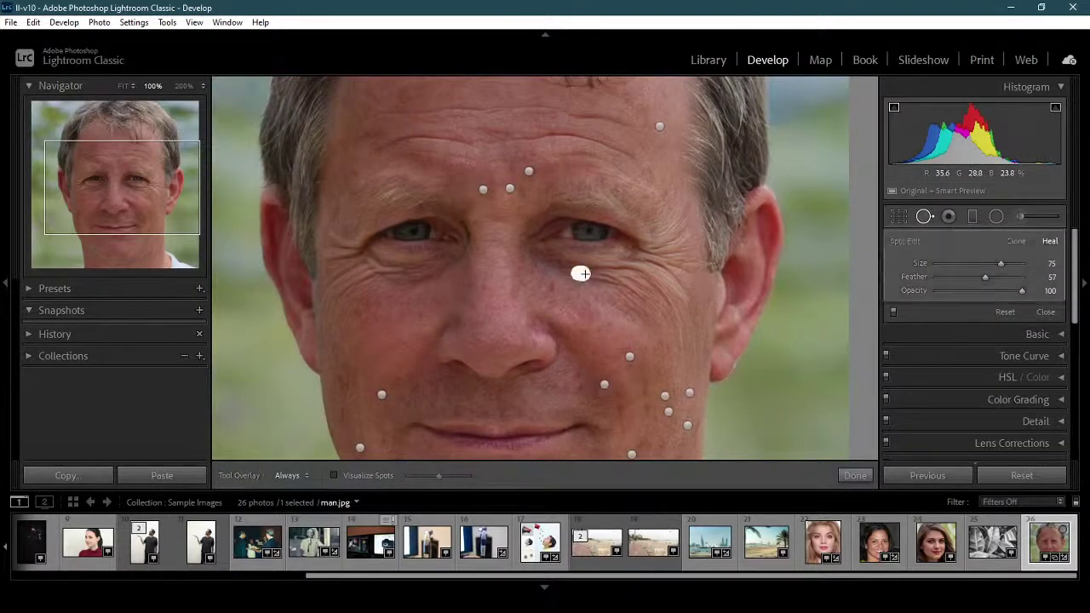
mouse_move(612, 276)
left_mouse_down()
mouse_move(642, 298)
mouse_move(639, 276)
mouse_move(657, 266)
left_mouse_up()
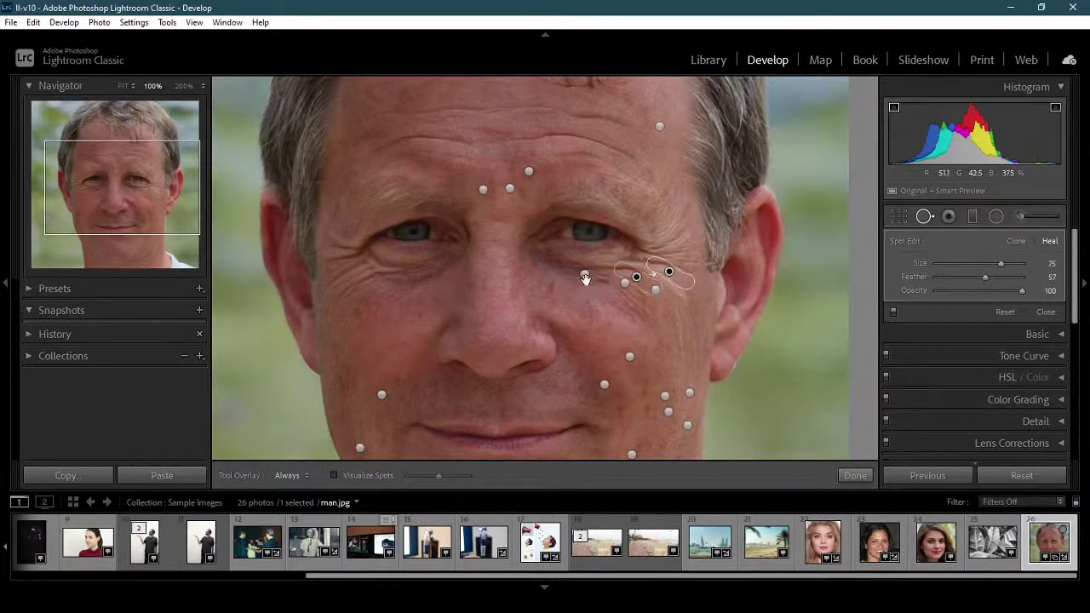
left_click(584, 274)
left_click_drag(583, 273, 601, 281)
left_click(587, 274)
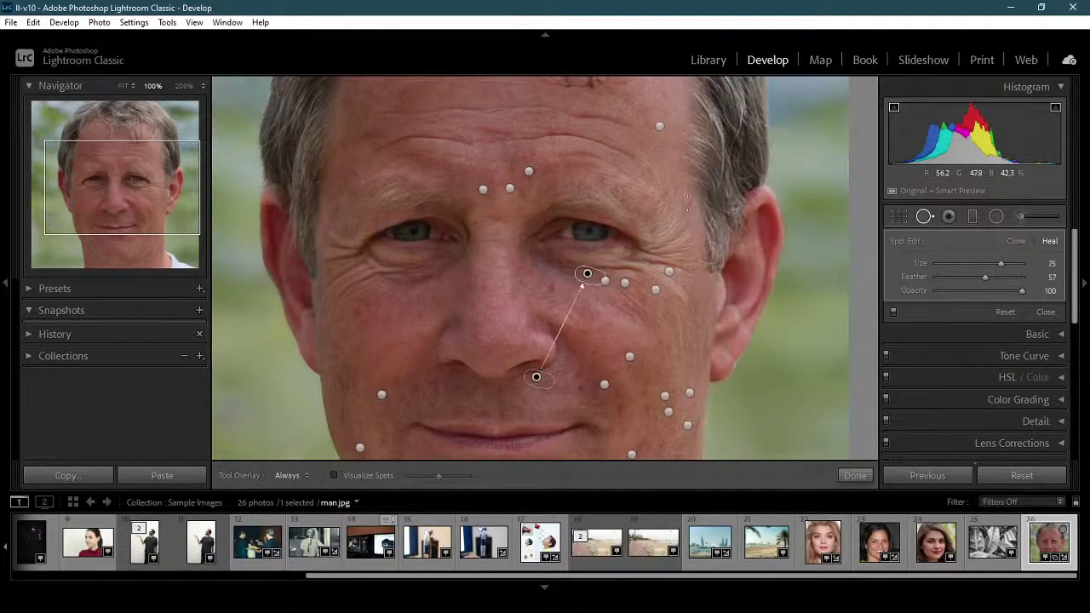
Heal the crow's feet at the outer corner of the man's left eye with several strokes.
mouse_move(688, 203)
left_mouse_down()
mouse_move(677, 225)
mouse_move(699, 267)
mouse_move(651, 261)
left_mouse_up()
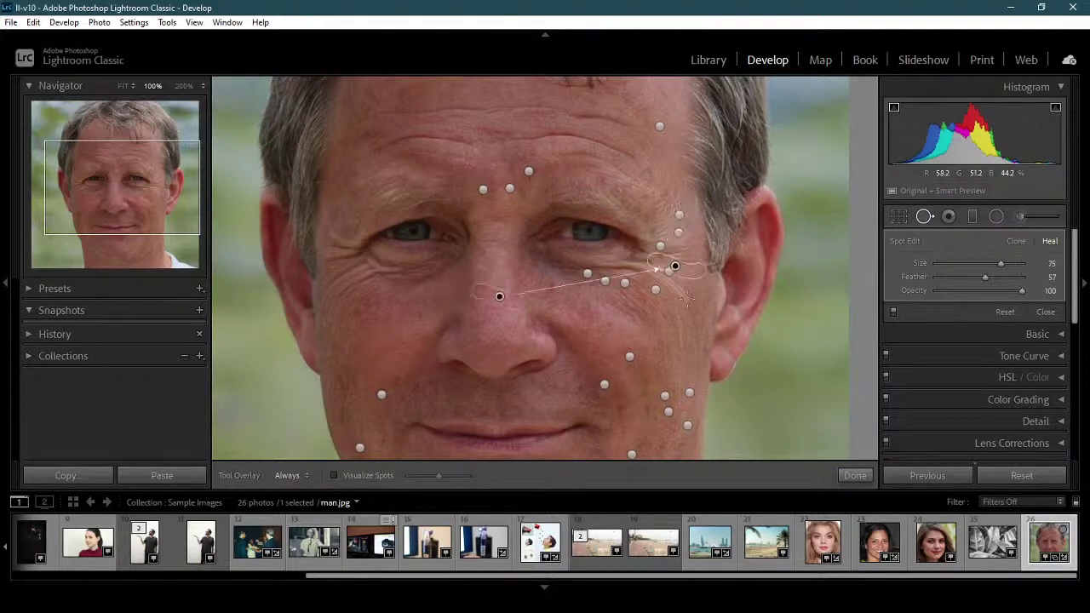
mouse_move(688, 298)
left_mouse_down()
mouse_move(677, 283)
mouse_move(622, 269)
left_mouse_up()
left_click_drag(708, 260, 681, 260)
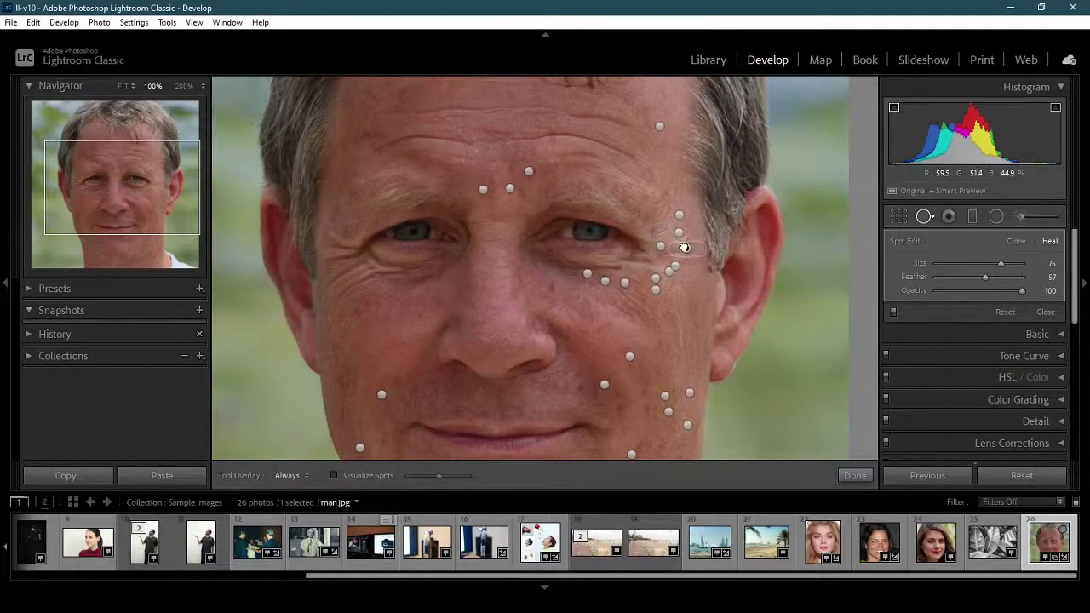
left_click(693, 258)
Heal the crow's feet beside the man's right eye and the lines under it.
mouse_move(337, 302)
left_mouse_down()
mouse_move(398, 271)
mouse_move(363, 274)
mouse_move(332, 299)
mouse_move(355, 271)
mouse_move(383, 268)
mouse_move(329, 256)
mouse_move(358, 250)
mouse_move(339, 271)
mouse_move(360, 245)
mouse_move(328, 228)
left_mouse_up()
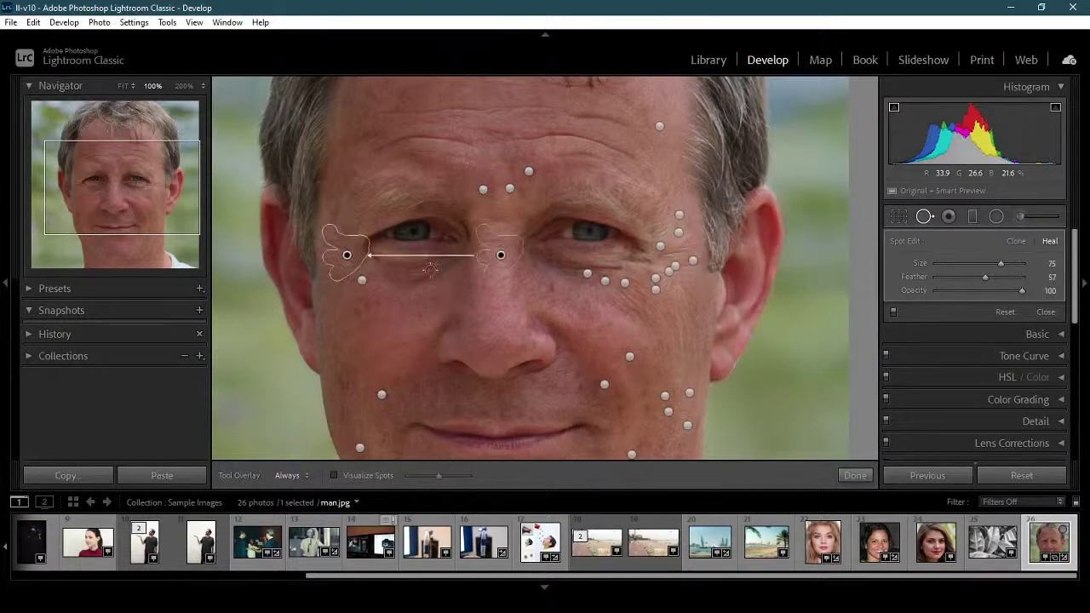
left_click_drag(426, 261, 370, 252)
mouse_move(438, 260)
left_mouse_down()
mouse_move(456, 261)
mouse_move(432, 271)
mouse_move(458, 256)
left_mouse_up()
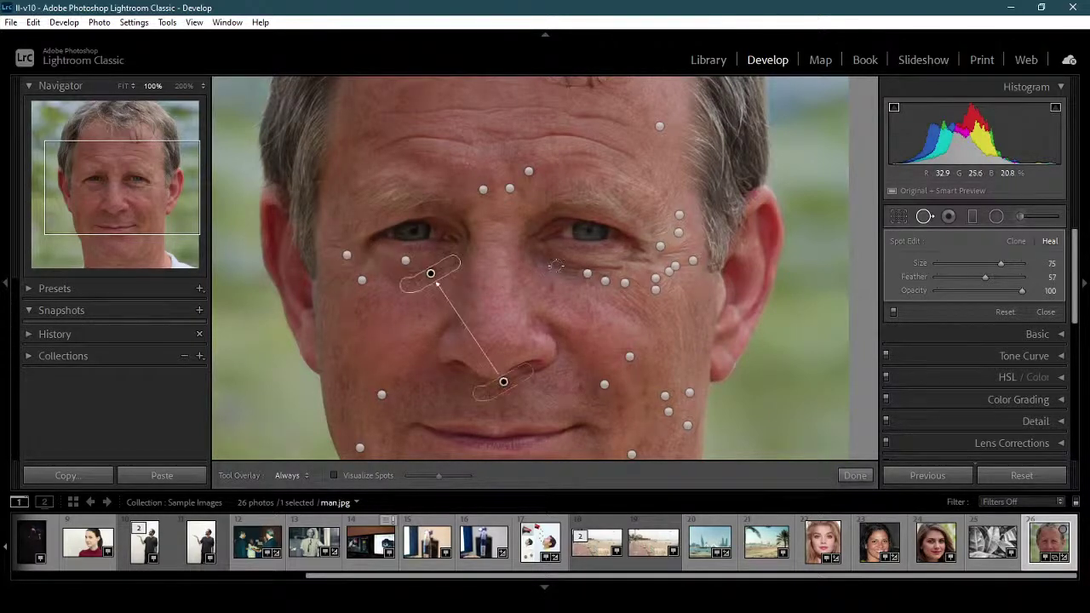
Heal the remaining lines around both eyes and the small blemishes on either side of the nose, and finish the spot edits.
mouse_move(541, 253)
left_mouse_down()
mouse_move(568, 265)
mouse_move(656, 265)
left_mouse_up()
left_click(550, 291)
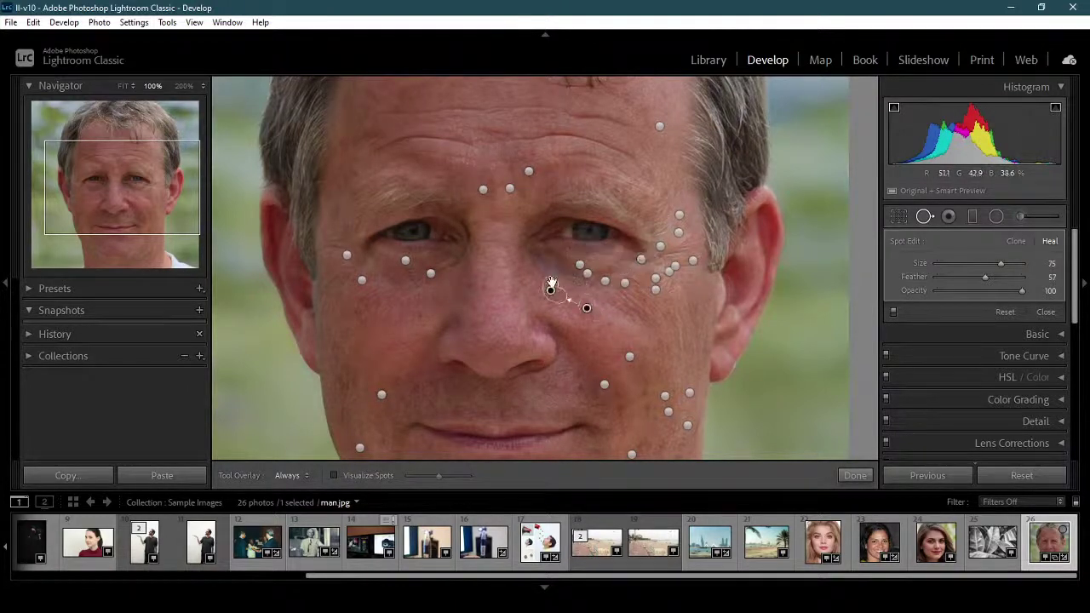
left_click_drag(528, 254, 535, 261)
left_click(416, 316)
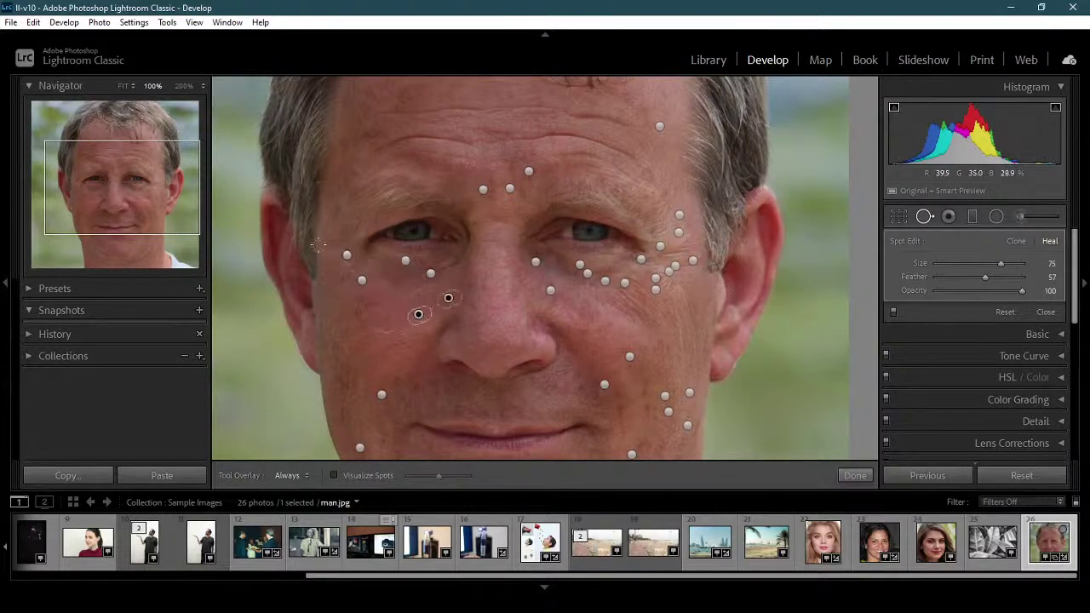
left_click_drag(314, 245, 360, 246)
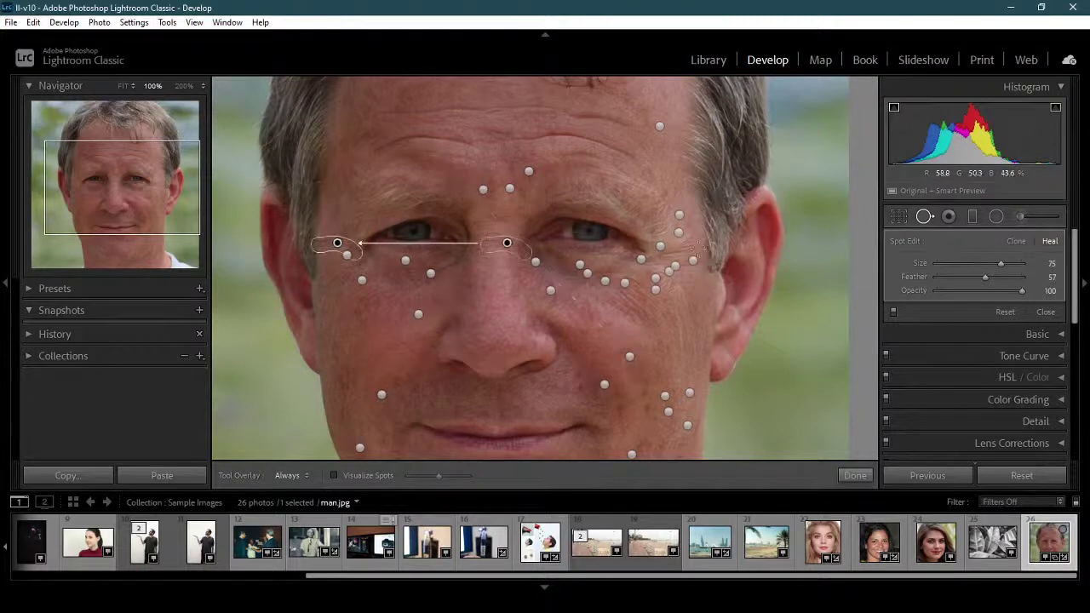
mouse_move(700, 248)
left_mouse_down()
mouse_move(666, 256)
mouse_move(694, 239)
left_mouse_up()
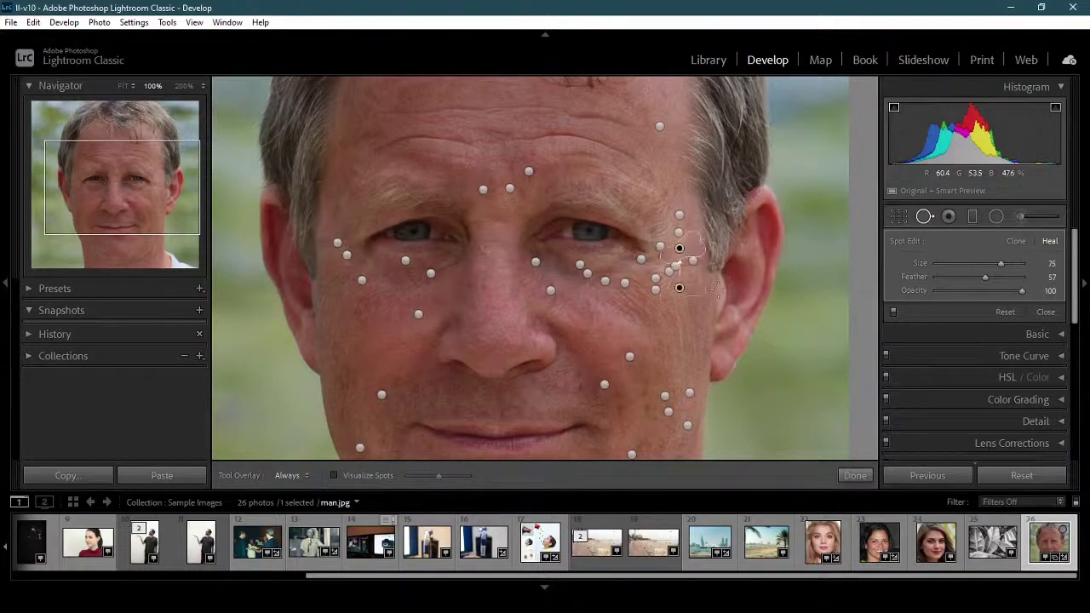
left_click(854, 475)
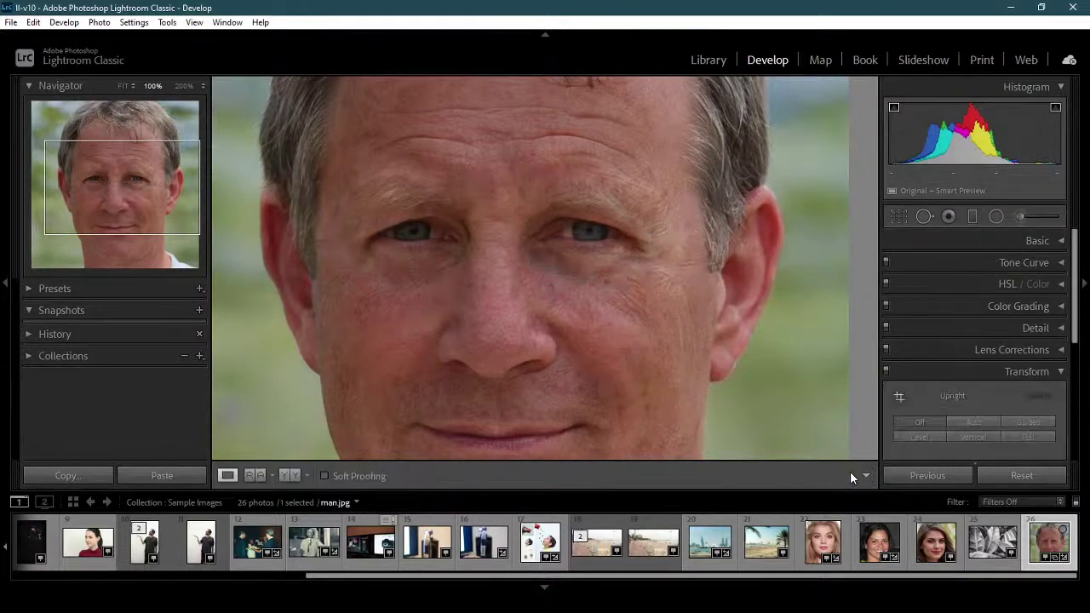
Show the portrait before and after side by side, and heal the creases beside both nostrils with Spot Removal.
left_click_drag(152, 178, 118, 210)
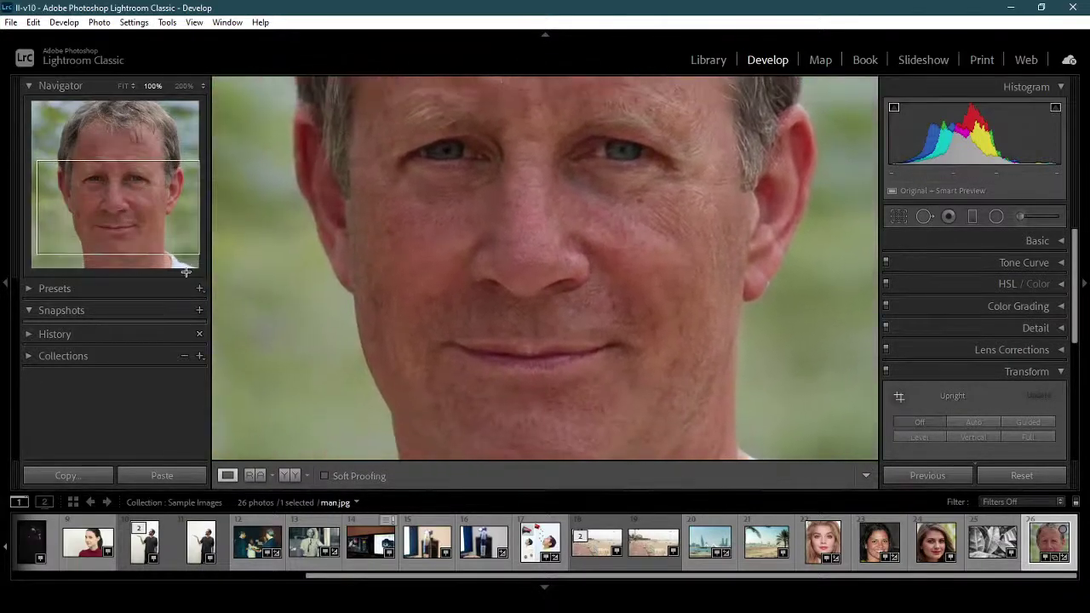
left_click(293, 477)
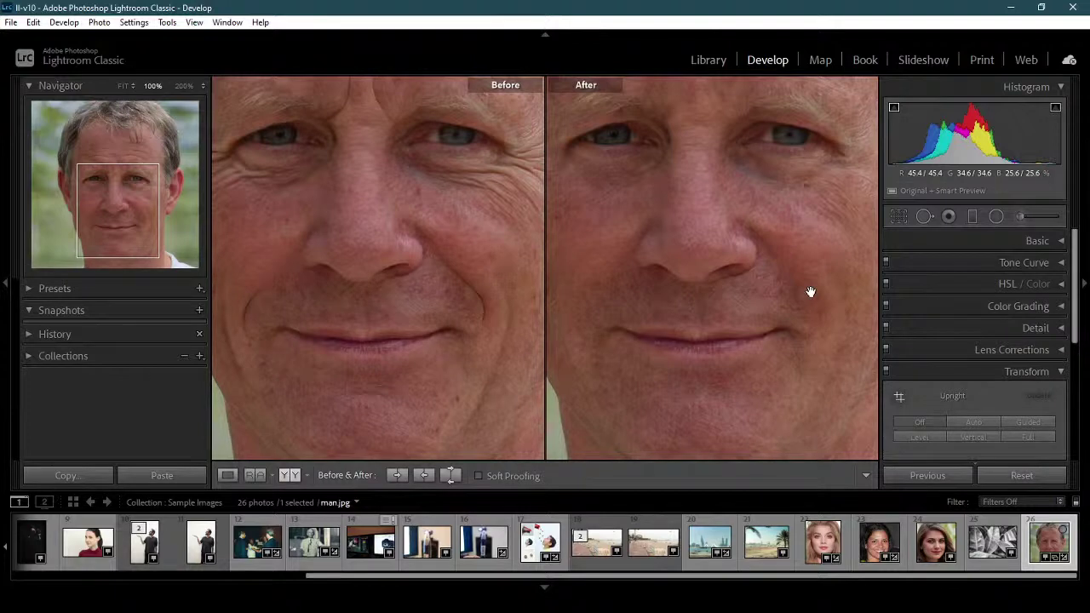
left_click(925, 216)
mouse_move(736, 217)
left_mouse_down()
mouse_move(770, 237)
mouse_move(780, 260)
mouse_move(750, 234)
mouse_move(789, 274)
mouse_move(742, 274)
left_mouse_up()
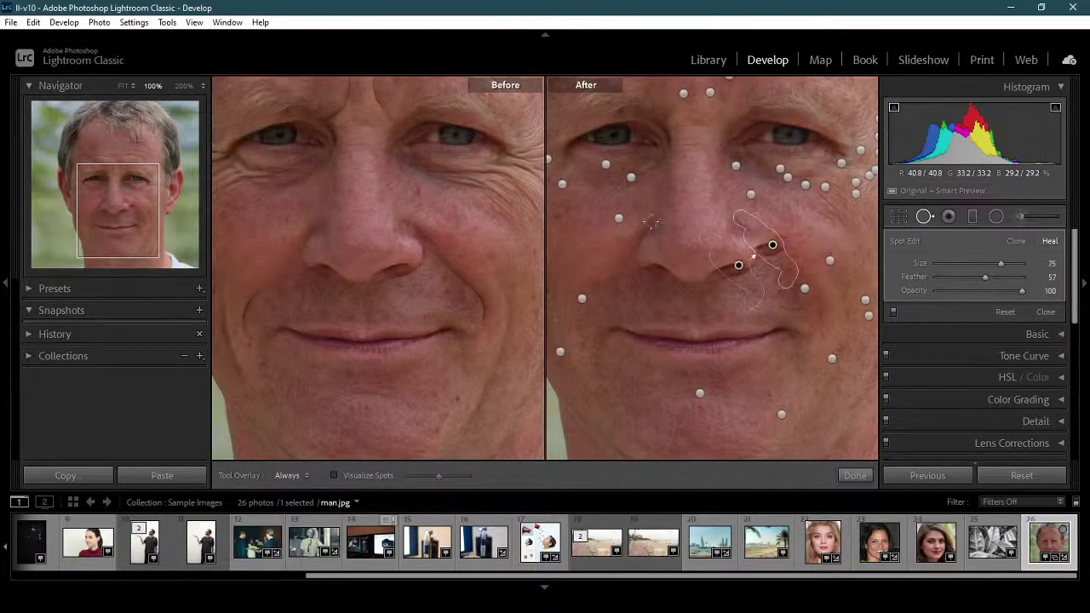
mouse_move(652, 220)
left_mouse_down()
mouse_move(612, 271)
mouse_move(618, 252)
left_mouse_up()
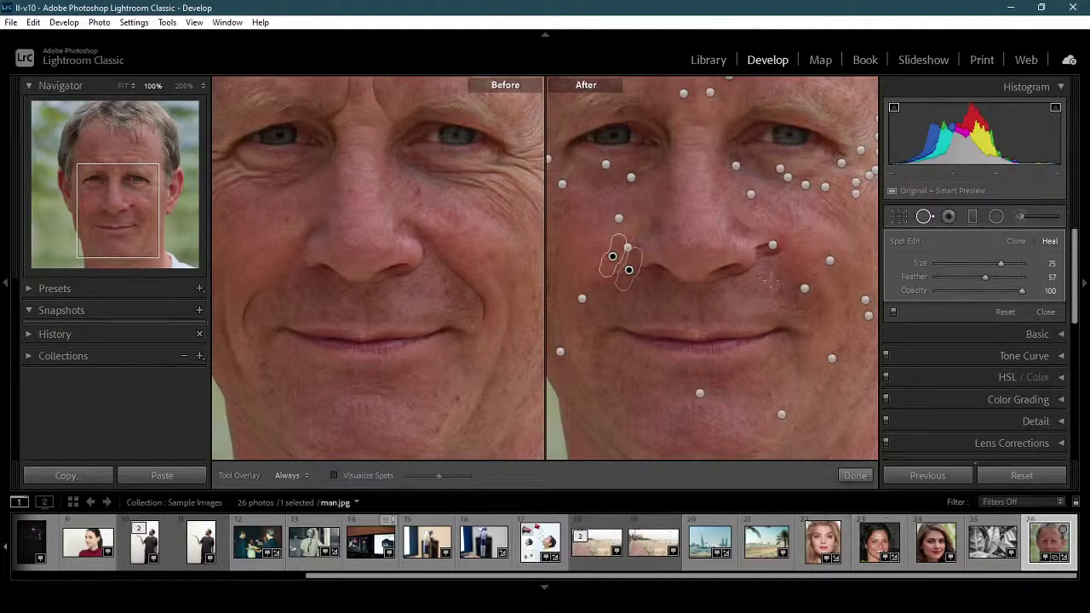
Move the sample area of the left nostril crease correction onto the cheek, shift the correction slightly upward, and finish the spot edits.
left_click_drag(769, 245, 779, 245)
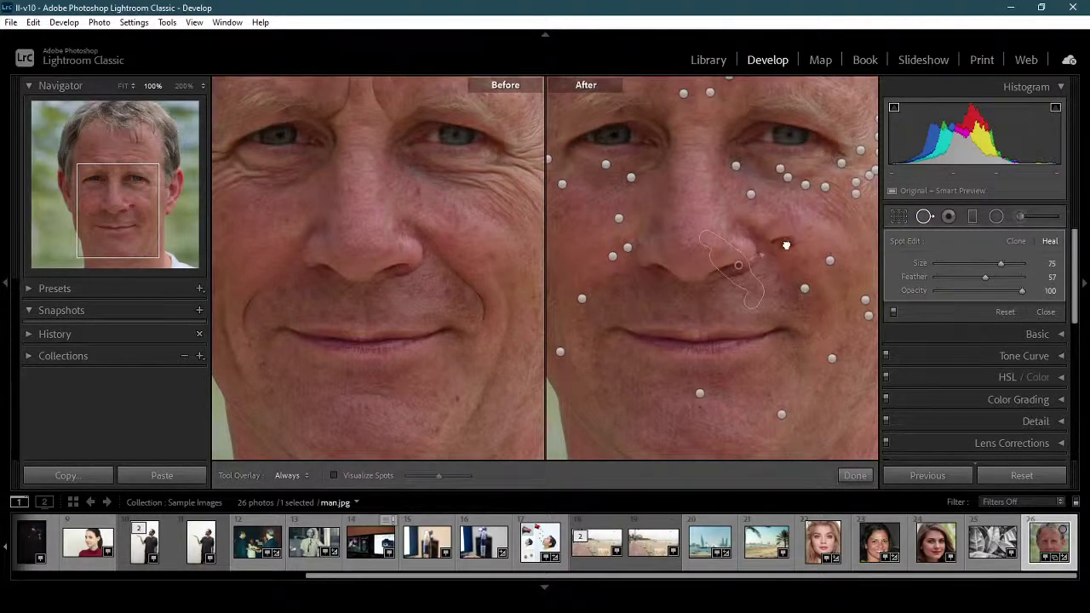
mouse_move(741, 265)
left_mouse_down()
mouse_move(787, 254)
mouse_move(800, 237)
left_mouse_up()
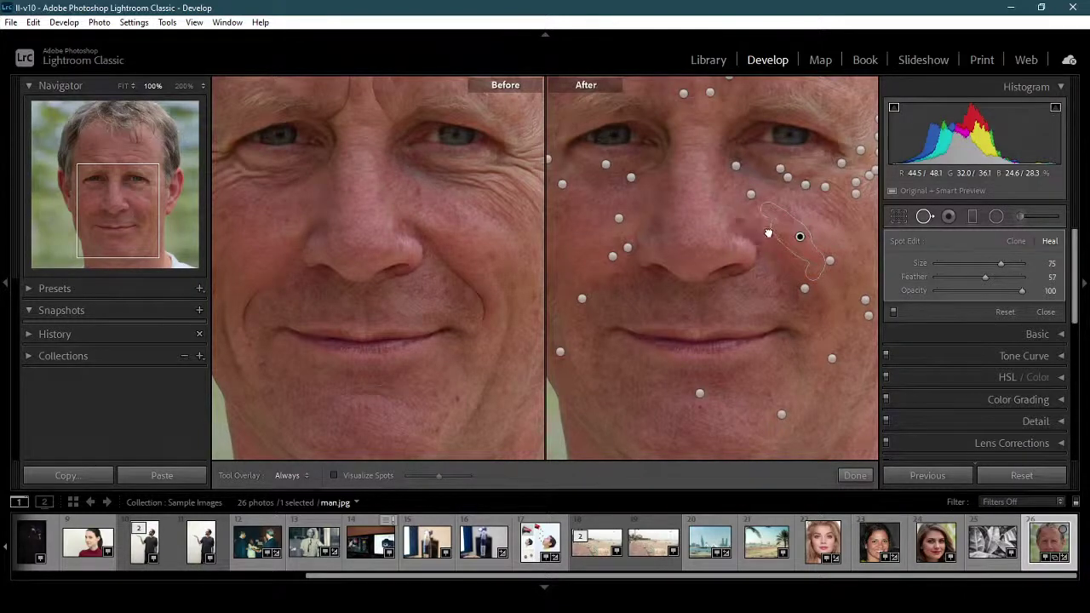
left_click(769, 232)
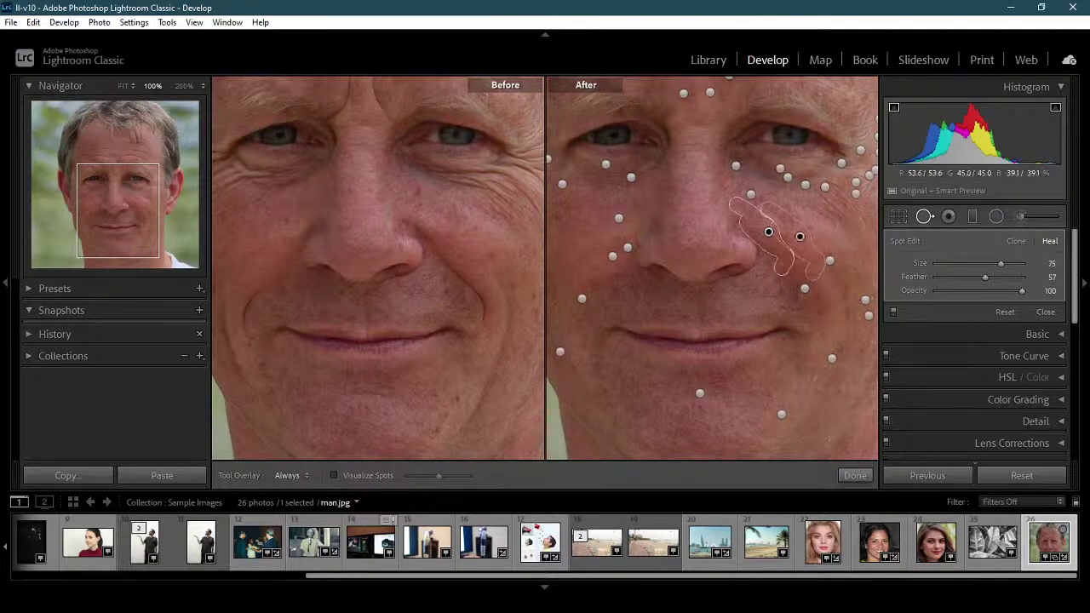
left_click(855, 477)
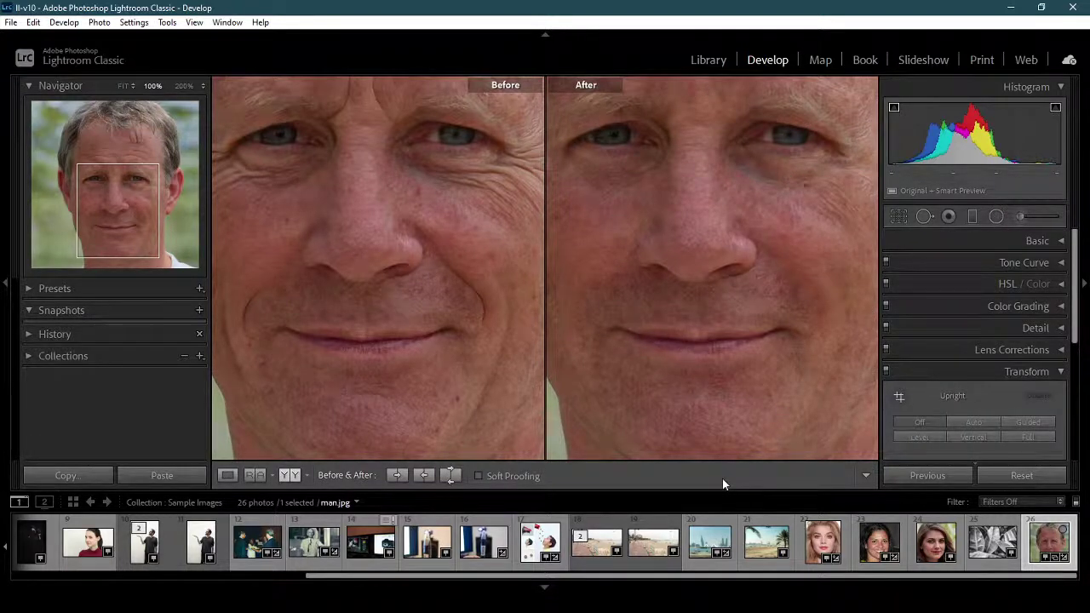
left_click(995, 544)
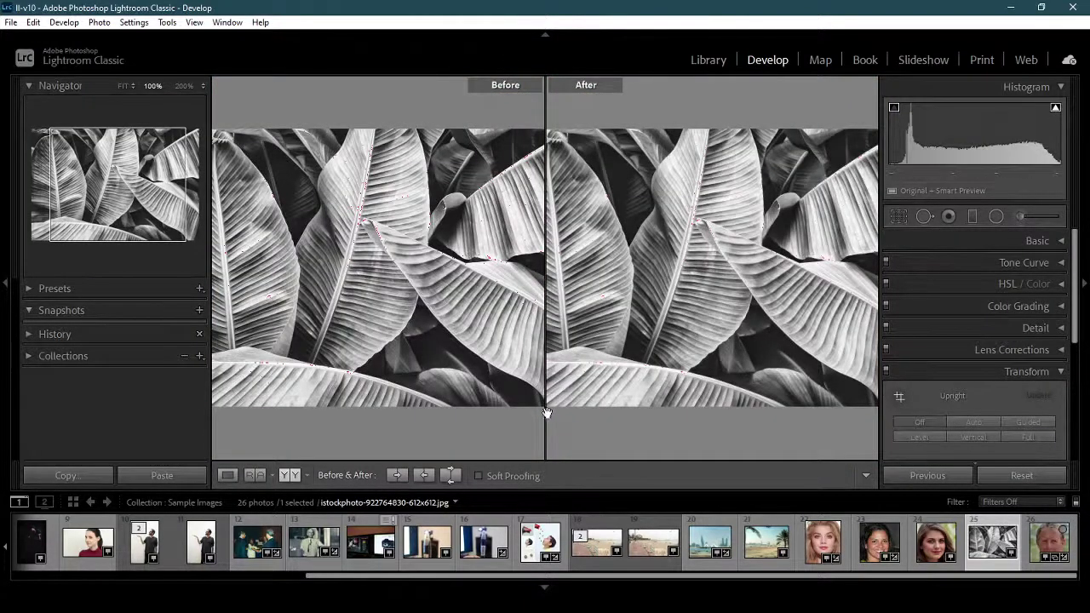
left_click(290, 475)
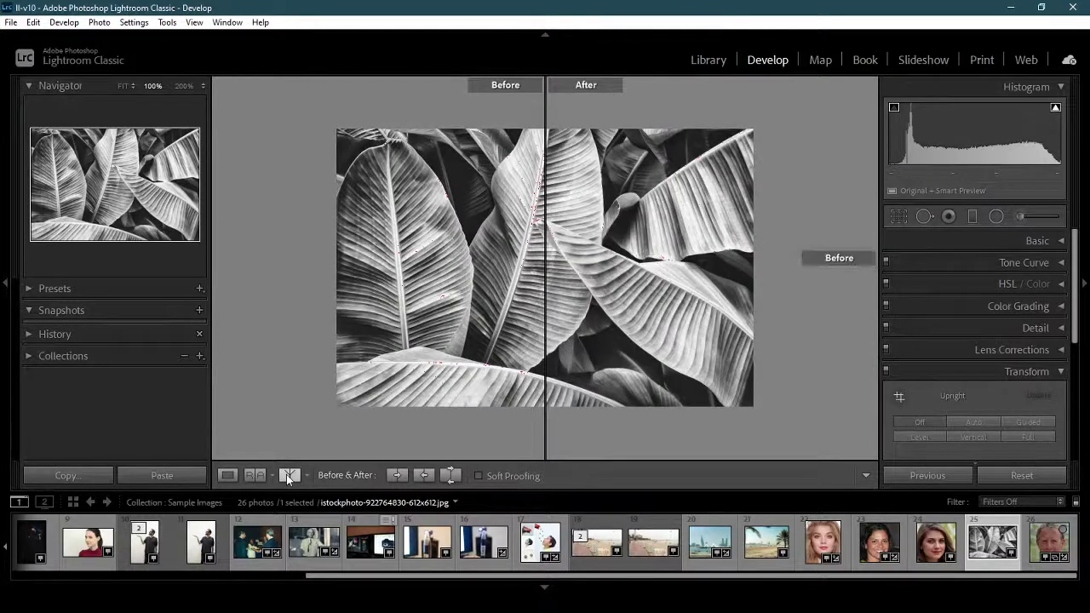
left_click(286, 475)
left_click(287, 474)
left_click(228, 476)
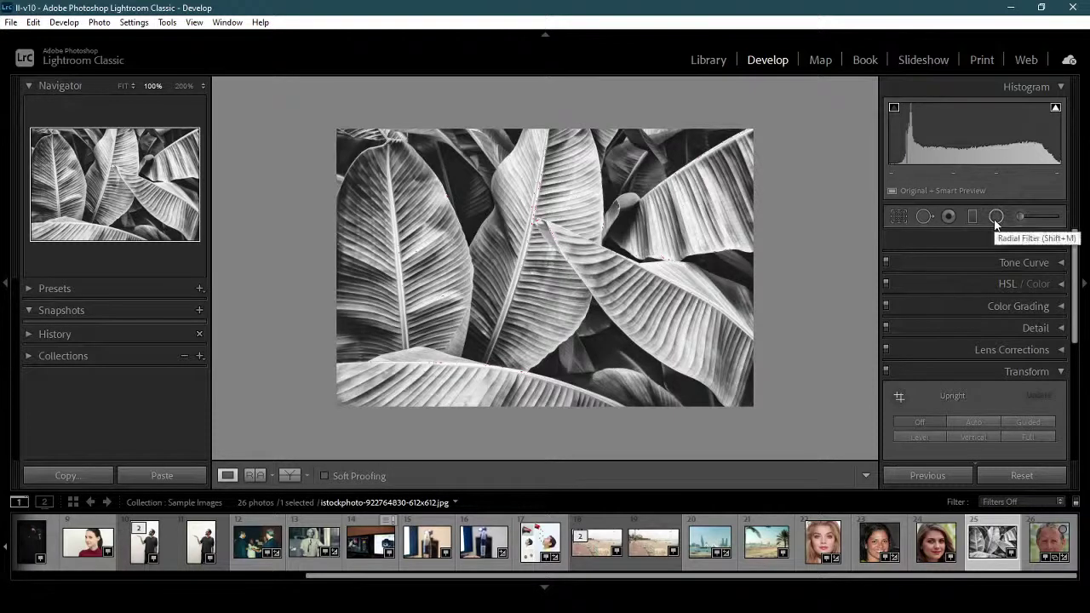
Activate the Adjustment Brush for the leaf photo so its mask and brush settings are open.
left_click(1016, 217)
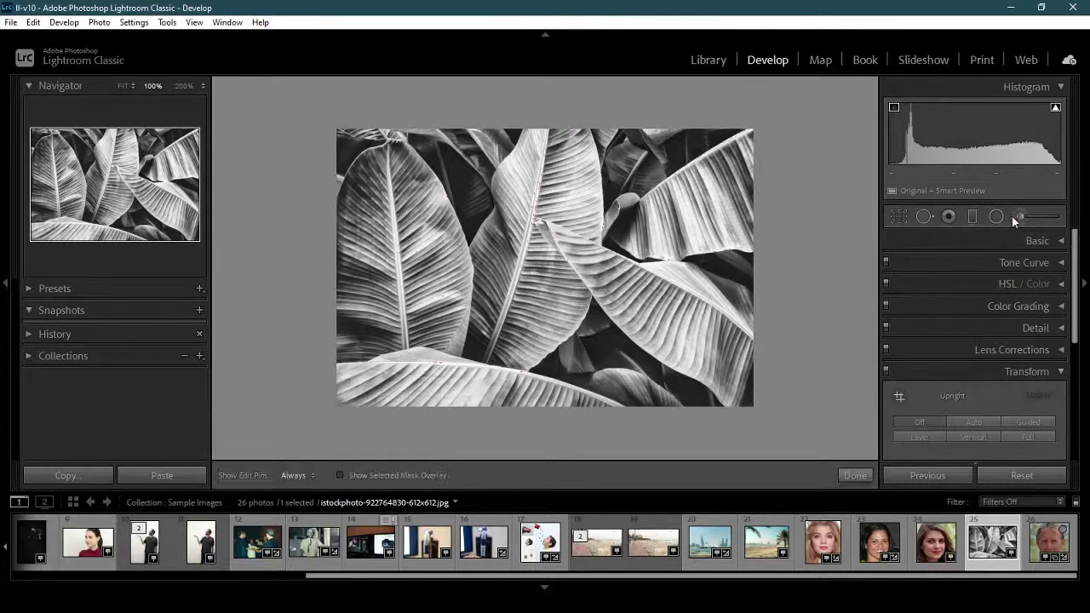
left_click(1019, 216)
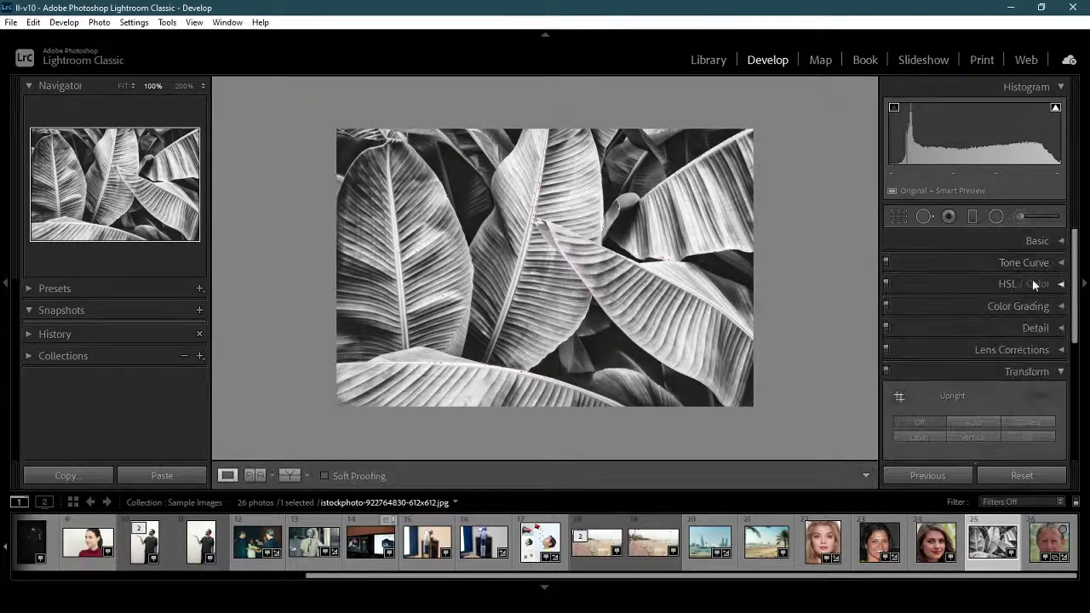
left_click(1021, 219)
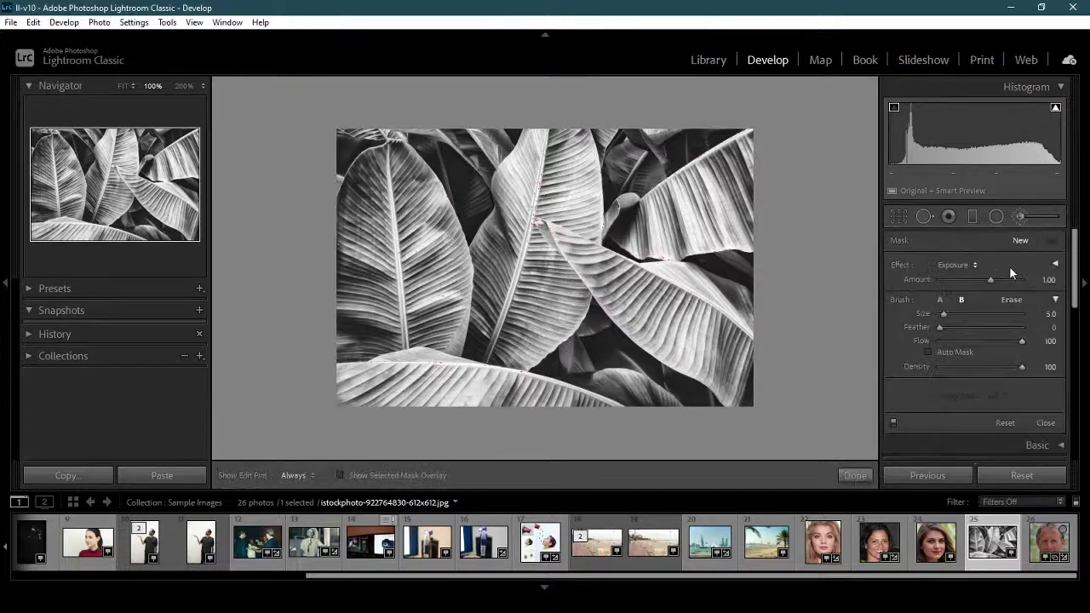
Set the brush effect to Color with the blue swatch and paint over the photo's lower-right leaf.
left_click(976, 264)
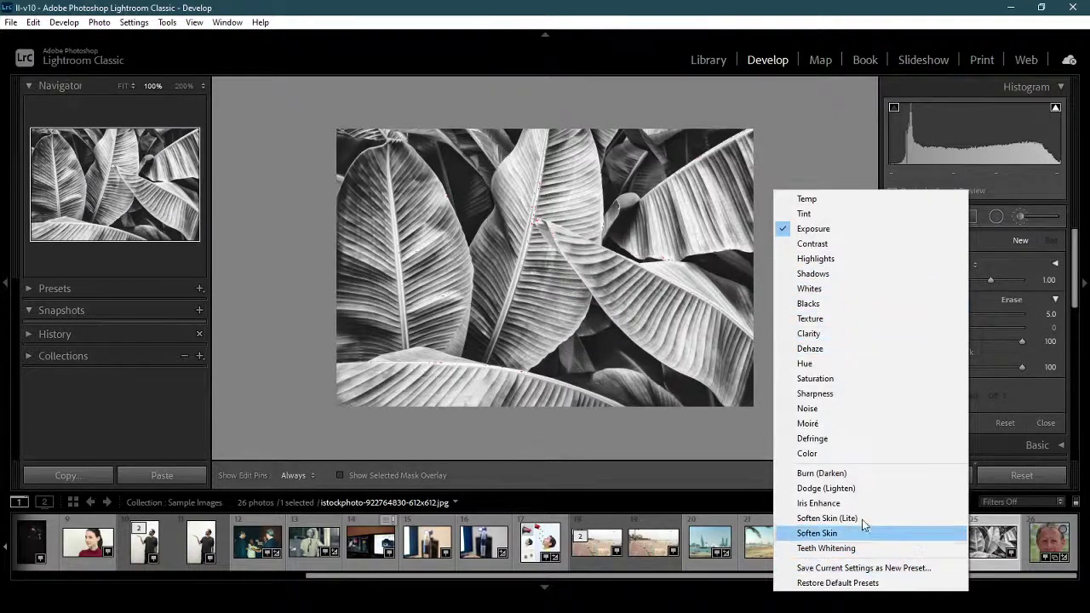
left_click(834, 452)
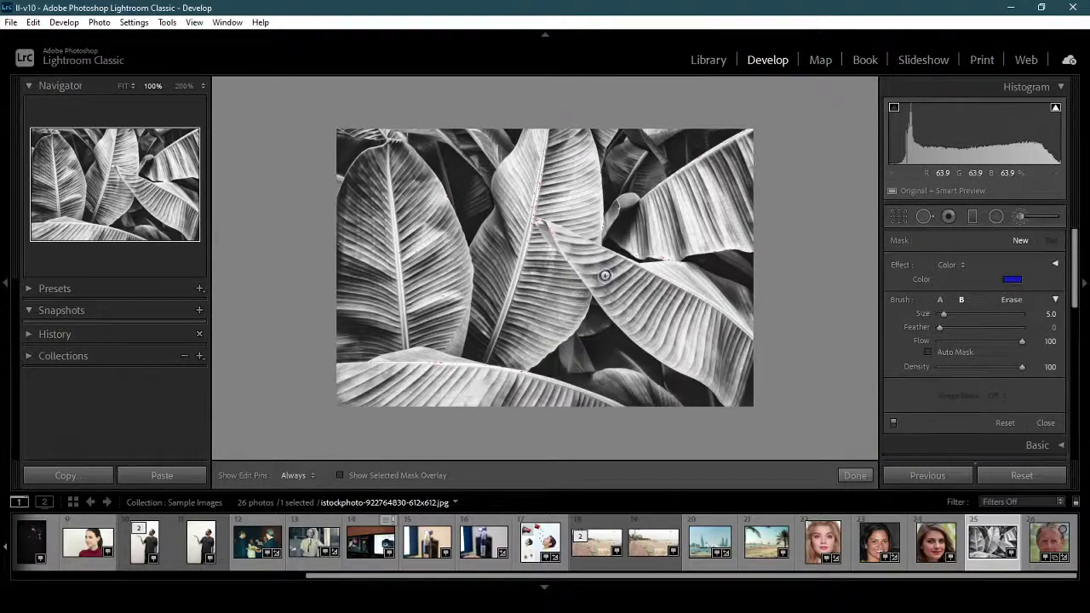
mouse_move(605, 274)
left_mouse_down()
mouse_move(638, 323)
mouse_move(583, 252)
mouse_move(620, 315)
left_mouse_up()
mouse_move(562, 235)
left_mouse_down()
mouse_move(649, 295)
mouse_move(580, 245)
mouse_move(692, 355)
mouse_move(676, 368)
mouse_move(735, 376)
mouse_move(714, 330)
mouse_move(726, 317)
mouse_move(696, 292)
mouse_move(669, 295)
mouse_move(603, 262)
mouse_move(720, 290)
mouse_move(650, 285)
mouse_move(675, 321)
left_mouse_up()
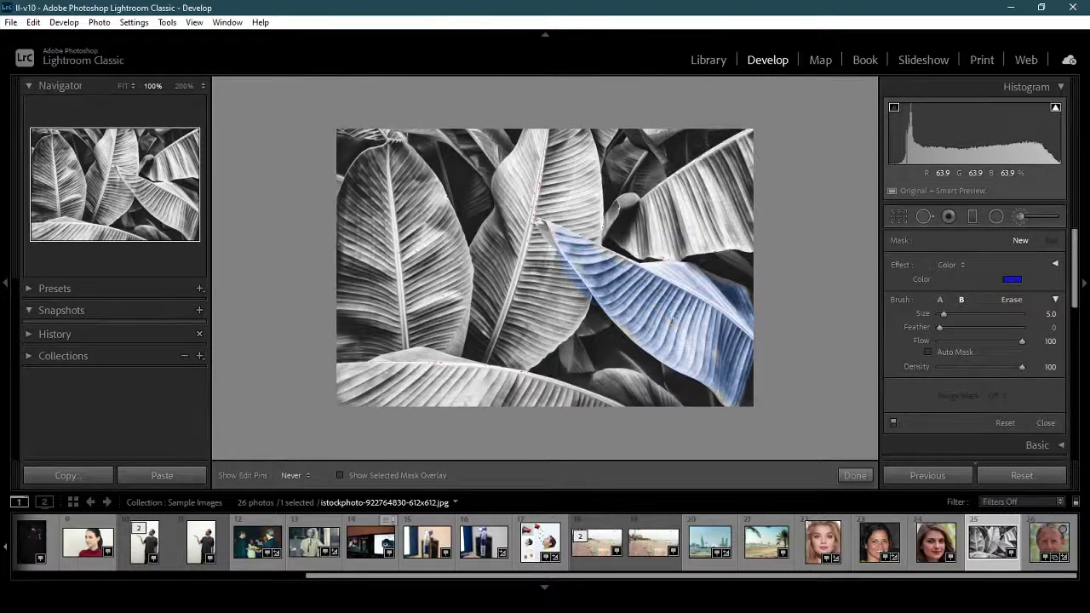
Recolor the leaf mask green with hue 115 and saturation 78, extend it over the bottom-left leaf, and finish the brush edits.
left_click(1013, 281)
left_click_drag(845, 282, 812, 288)
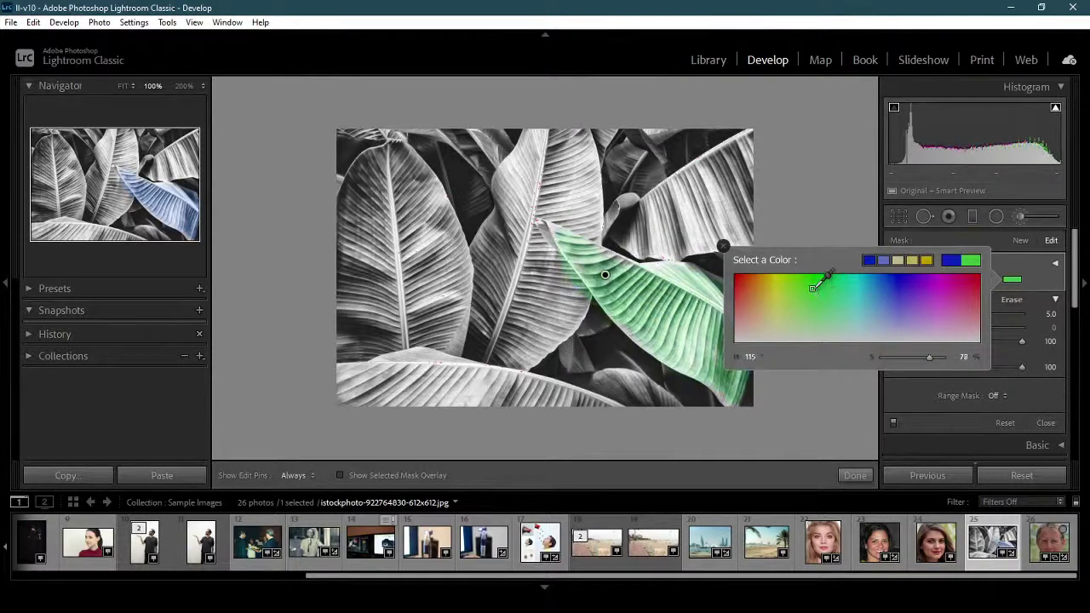
mouse_move(372, 393)
left_mouse_down()
mouse_move(338, 385)
mouse_move(374, 401)
mouse_move(417, 381)
mouse_move(425, 403)
mouse_move(471, 396)
mouse_move(590, 412)
mouse_move(512, 378)
mouse_move(632, 409)
mouse_move(438, 353)
mouse_move(385, 353)
left_mouse_up()
key("h")
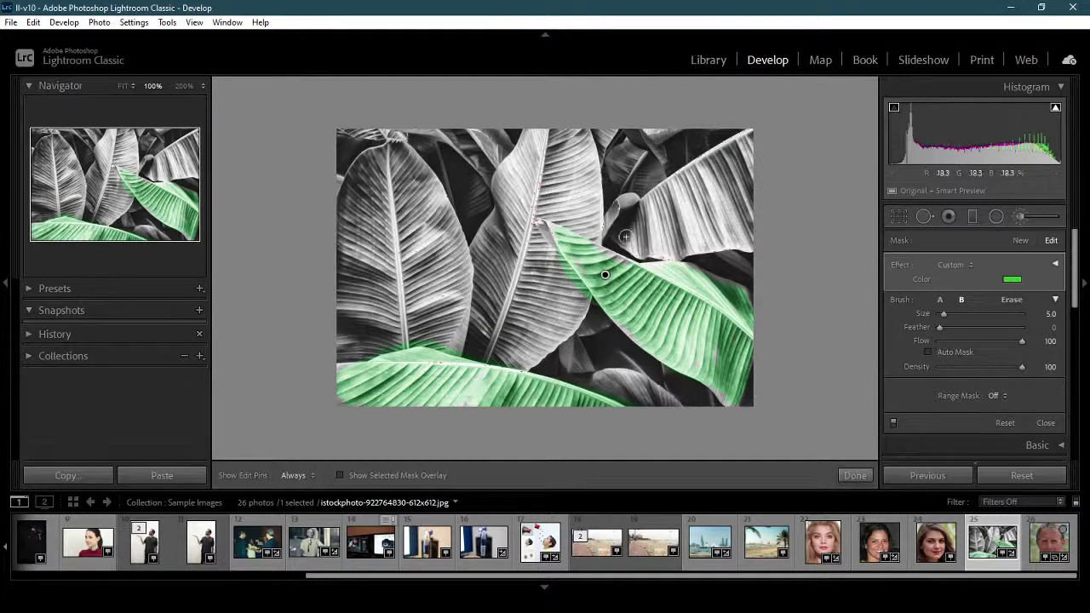
left_click(859, 476)
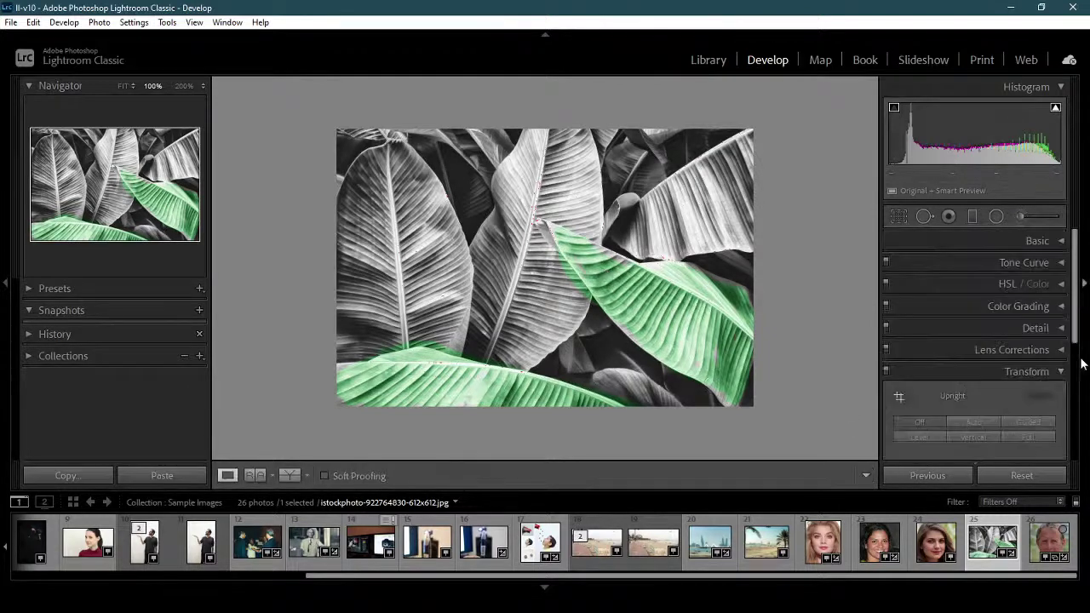
Start a new Adjustment Brush mask in crimson with hue 342 and saturation 84, and paint the photo's upper-right leaf and its curled tip.
left_click(1022, 217)
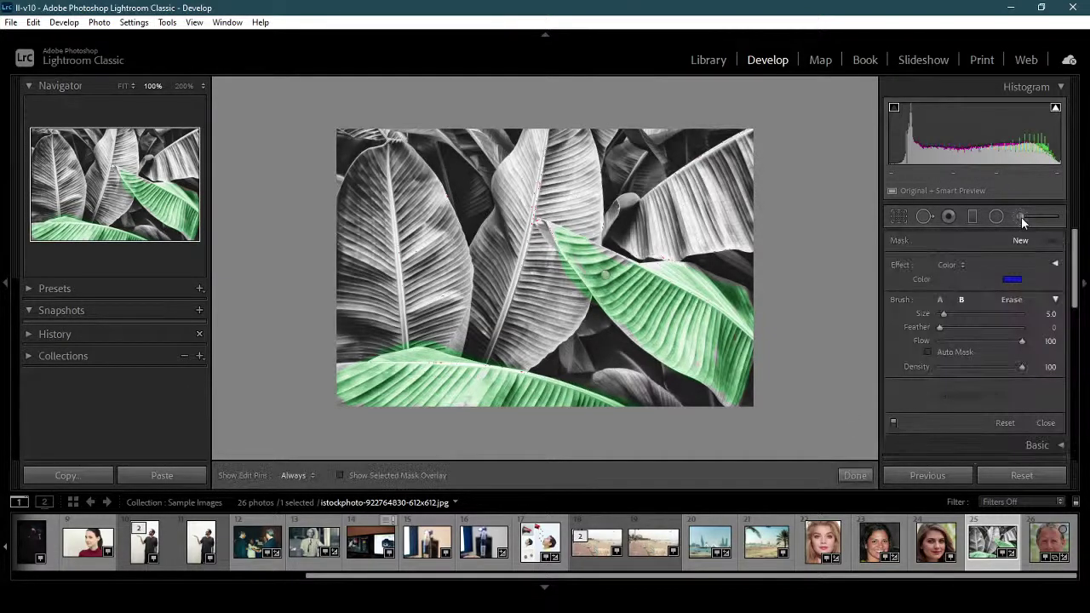
left_click(1022, 278)
left_click_drag(975, 273, 968, 285)
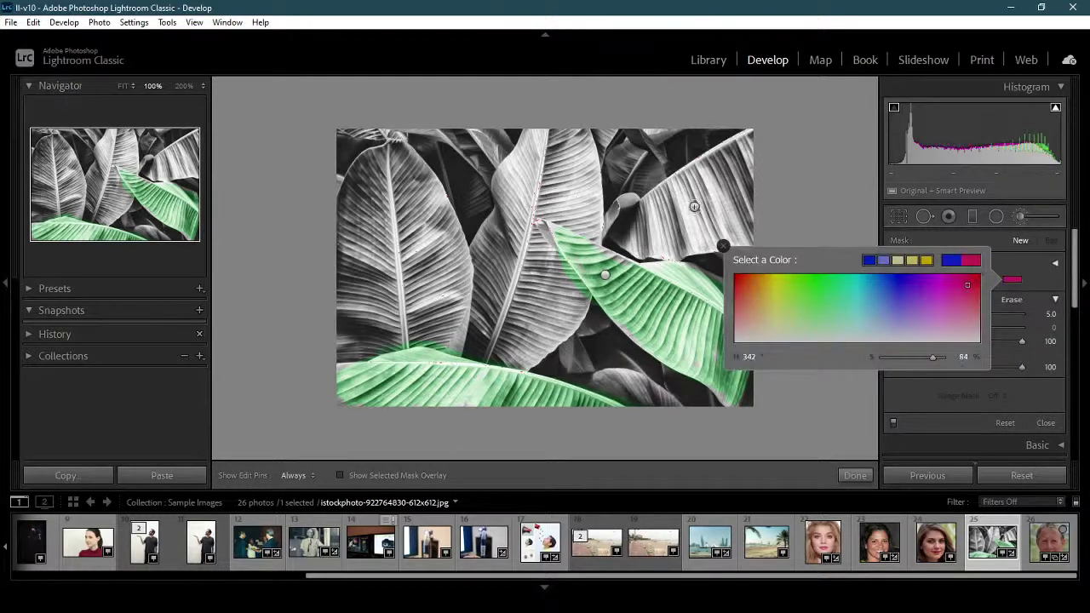
key("h")
mouse_move(697, 181)
left_mouse_down()
mouse_move(673, 217)
mouse_move(686, 220)
mouse_move(654, 198)
mouse_move(630, 237)
mouse_move(733, 254)
mouse_move(753, 235)
mouse_move(709, 222)
mouse_move(755, 173)
mouse_move(761, 147)
mouse_move(737, 133)
mouse_move(746, 157)
mouse_move(709, 208)
mouse_move(758, 174)
mouse_move(716, 264)
mouse_move(744, 273)
mouse_move(651, 256)
mouse_move(607, 230)
mouse_move(733, 276)
mouse_move(687, 244)
left_mouse_up()
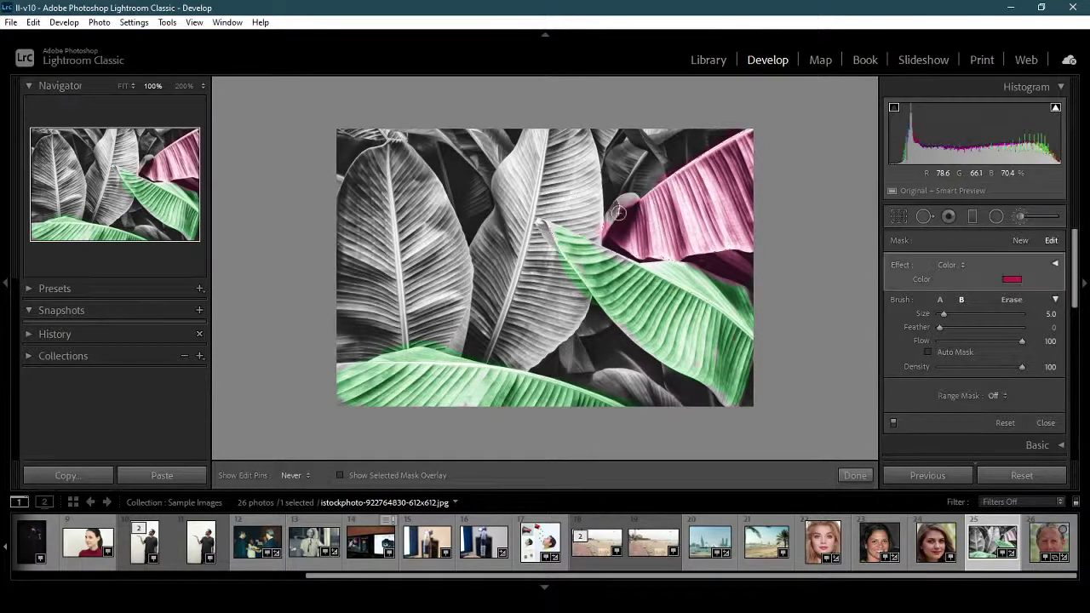
key("h")
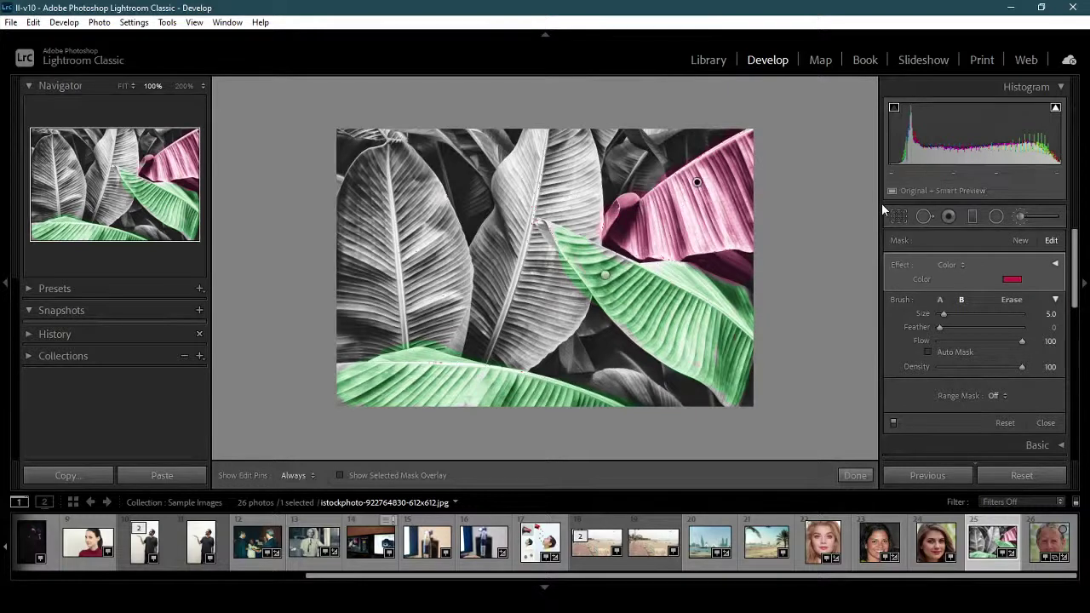